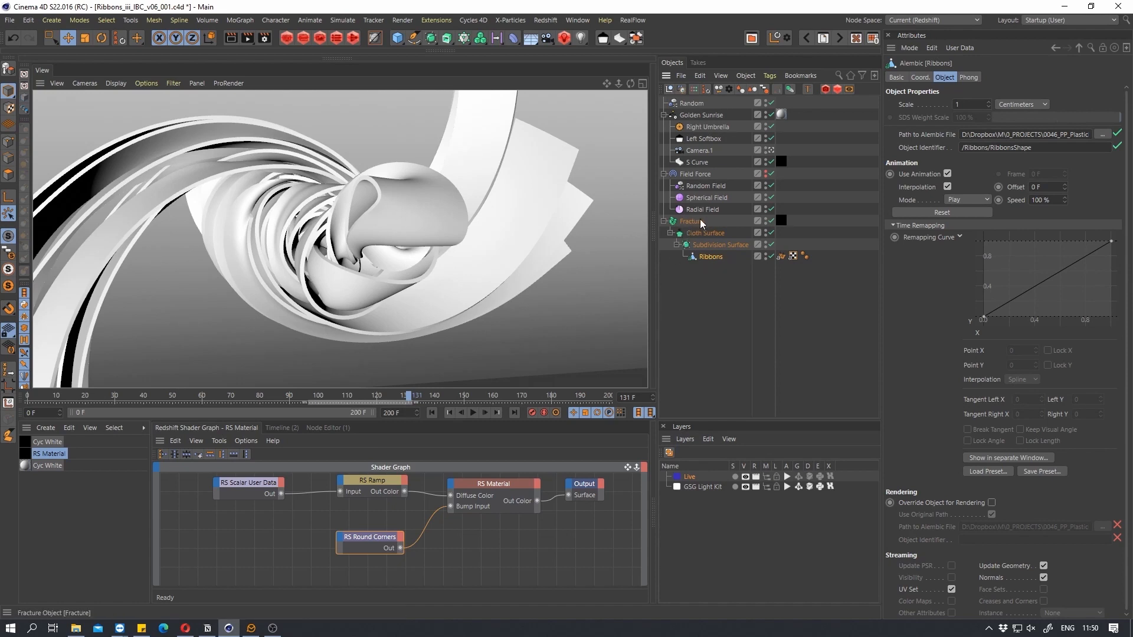
Examine the finished ribbon scene's object hierarchy, including the Field Force, the hidden Ribbons Connect setup, the Fracture, the light kit and the Random effector
{"action": "left_click", "coordinate": [663, 222]}
{"action": "left_click", "coordinate": [692, 174]}
{"action": "left_click", "coordinate": [664, 174]}
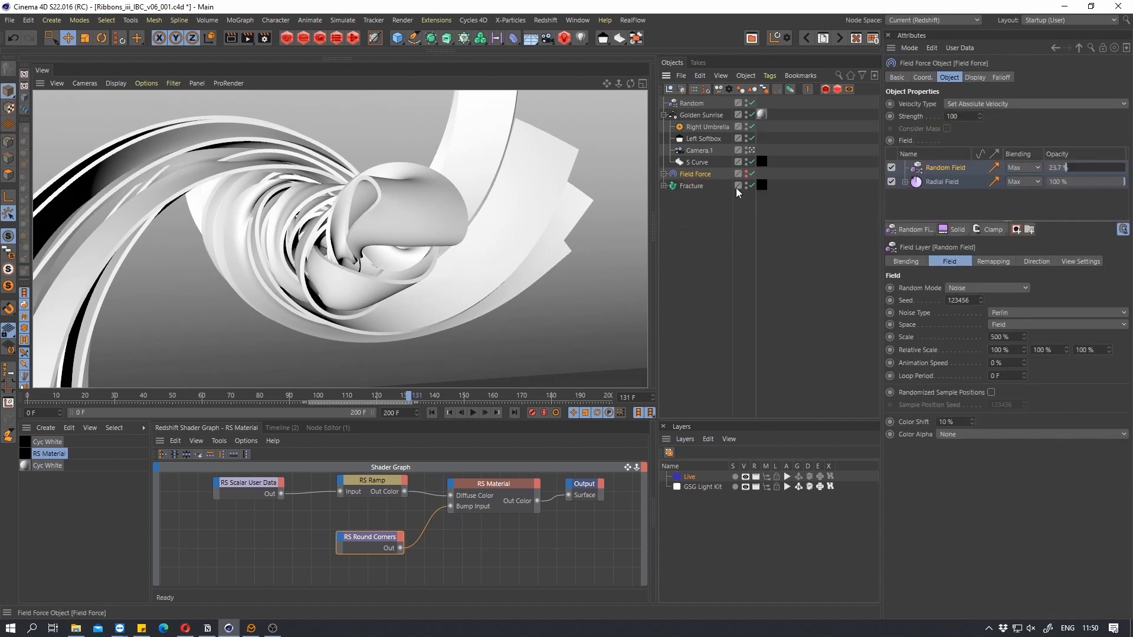
{"action": "left_click", "coordinate": [765, 477]}
{"action": "left_click", "coordinate": [687, 187]}
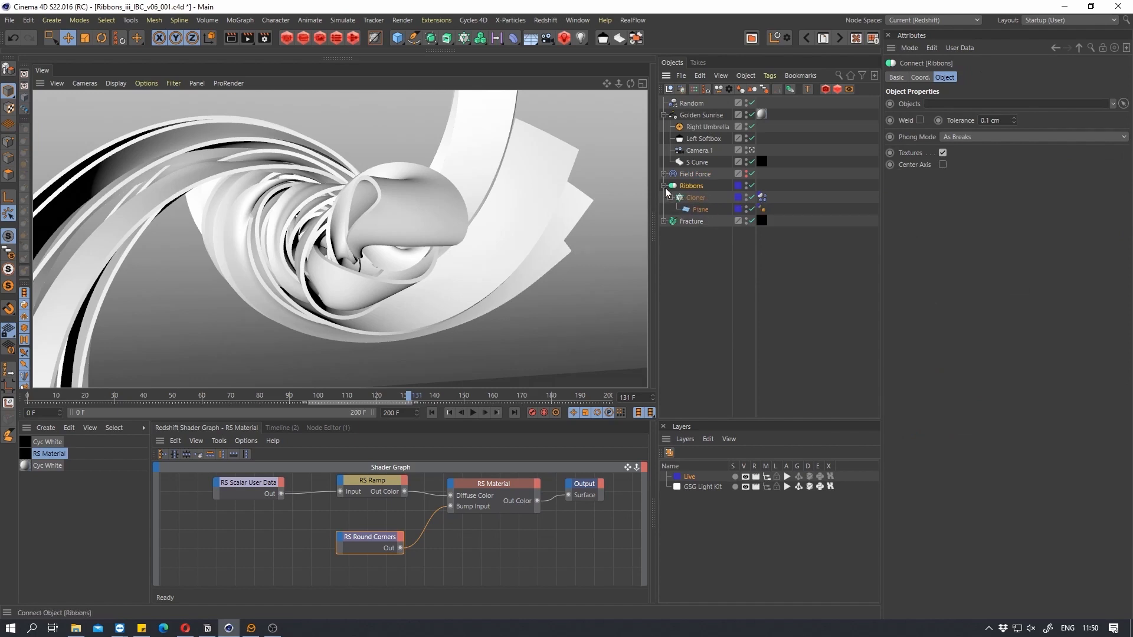
{"action": "left_click", "coordinate": [663, 186]}
{"action": "left_click", "coordinate": [664, 197]}
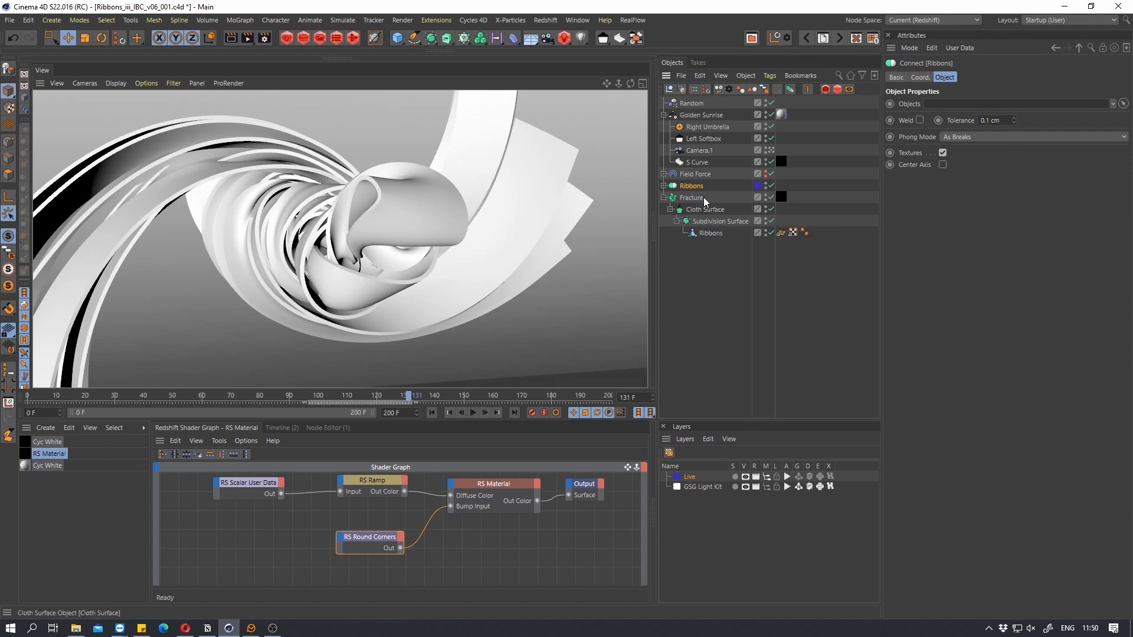
{"action": "left_click", "coordinate": [679, 116]}
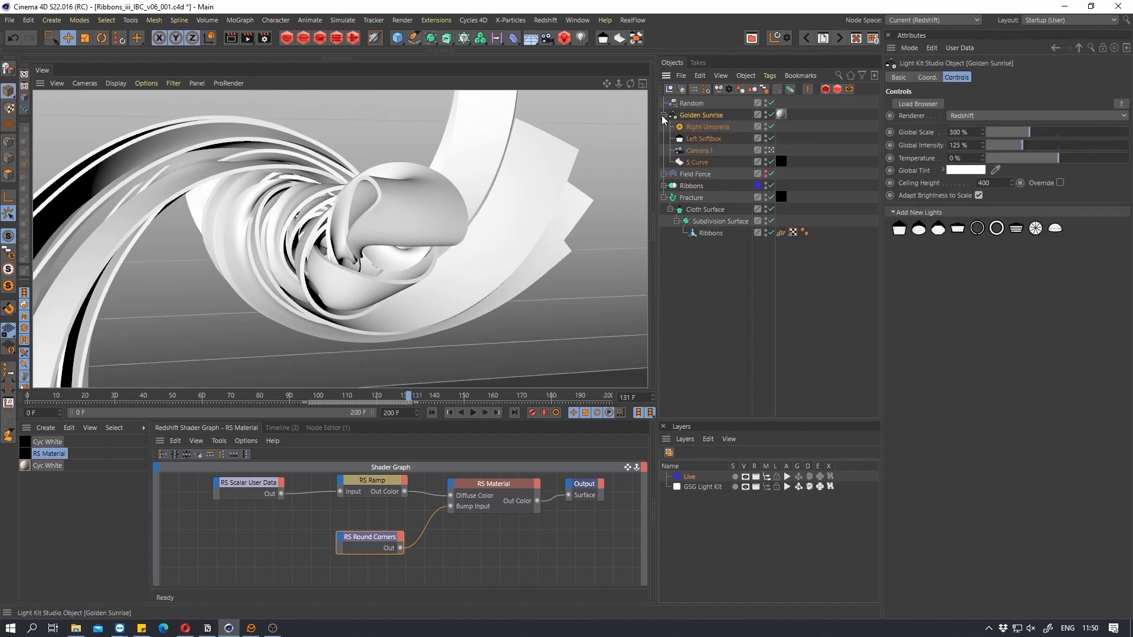
{"action": "left_click", "coordinate": [663, 115]}
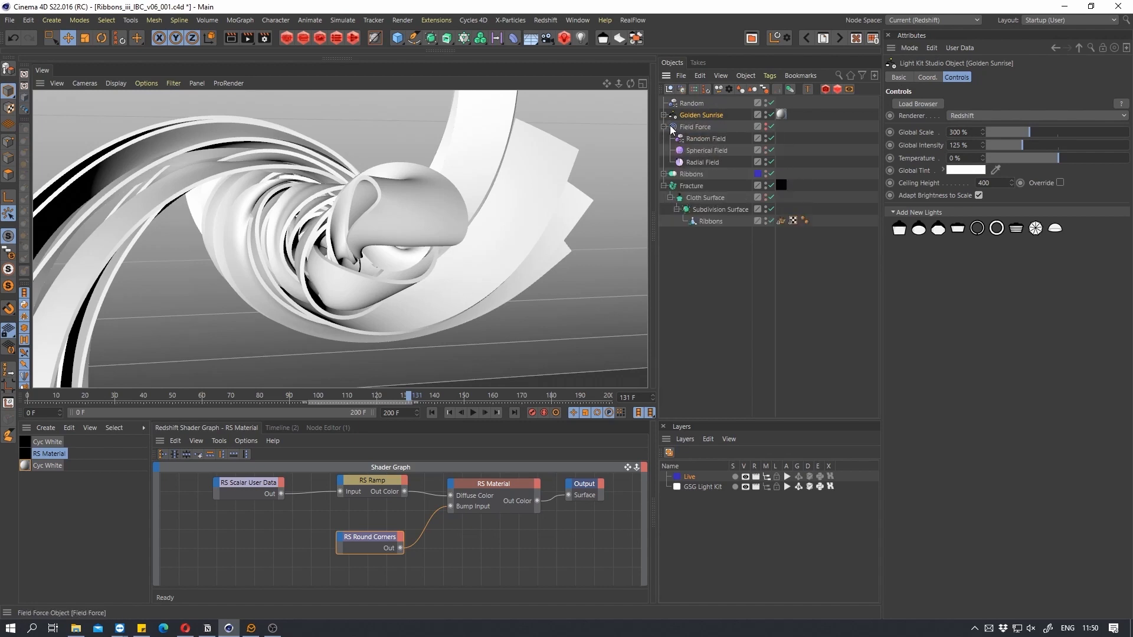
{"action": "left_click", "coordinate": [714, 105]}
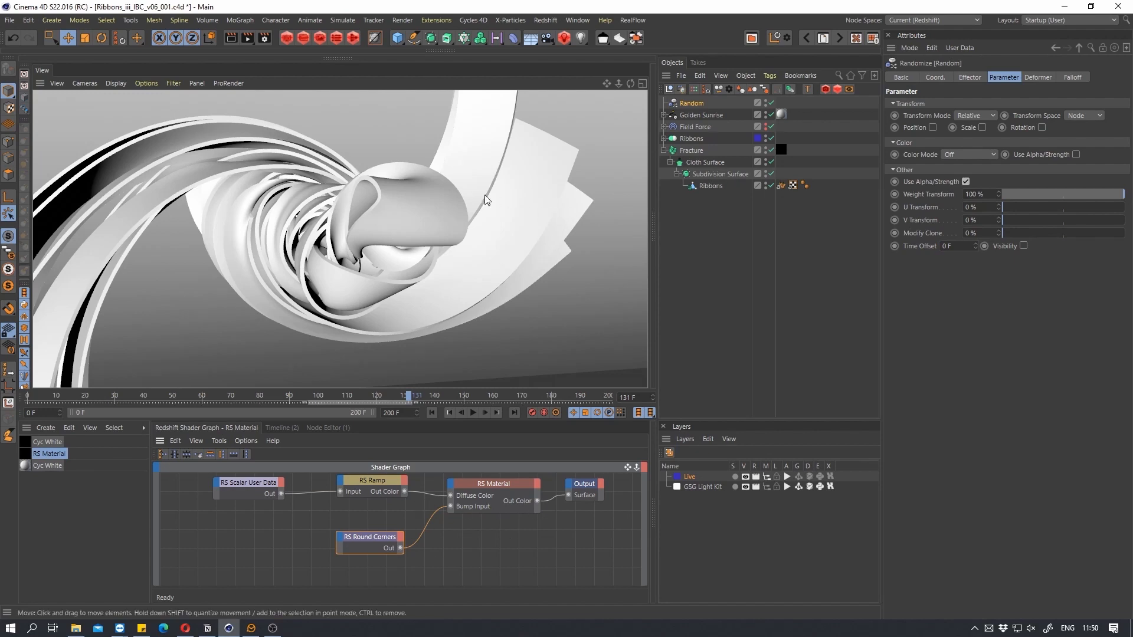
Create a new project and save it in the Ribbons_iii folder as Ribbons_iii_IBC_v07_001.c4d
{"action": "left_click", "coordinate": [9, 20]}
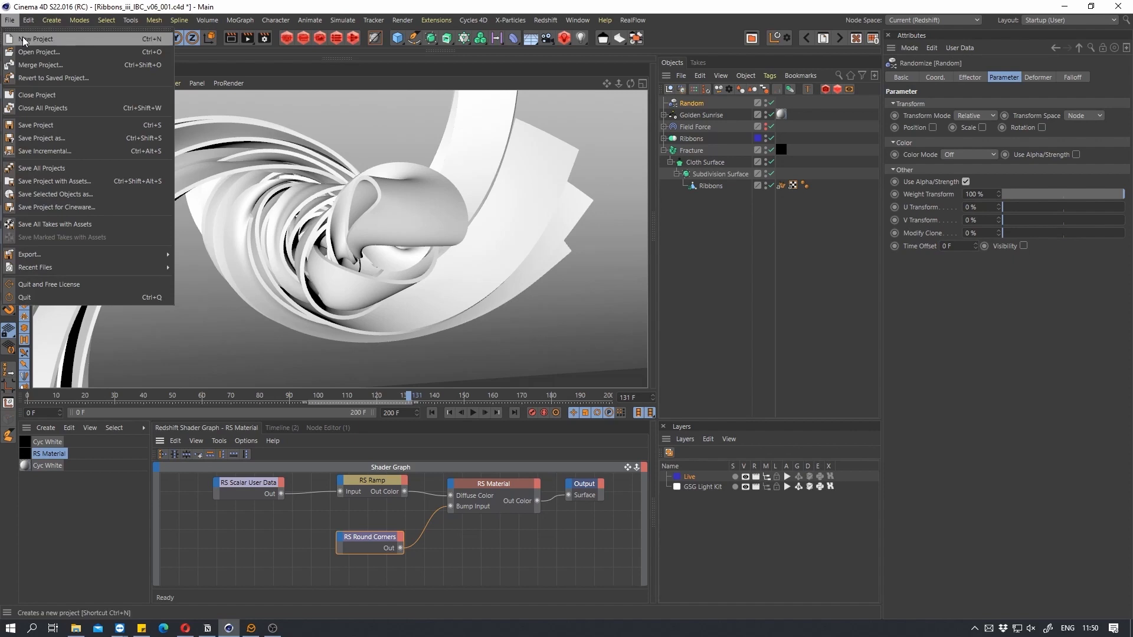
{"action": "left_click", "coordinate": [24, 35]}
{"action": "left_click", "coordinate": [9, 20]}
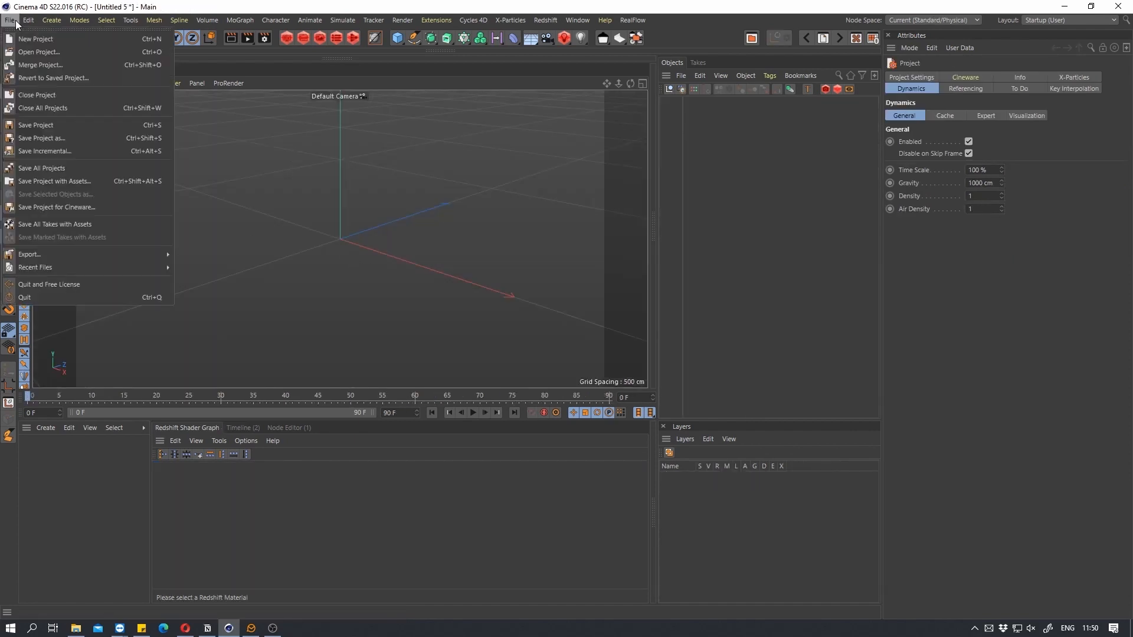
{"action": "left_click", "coordinate": [30, 139]}
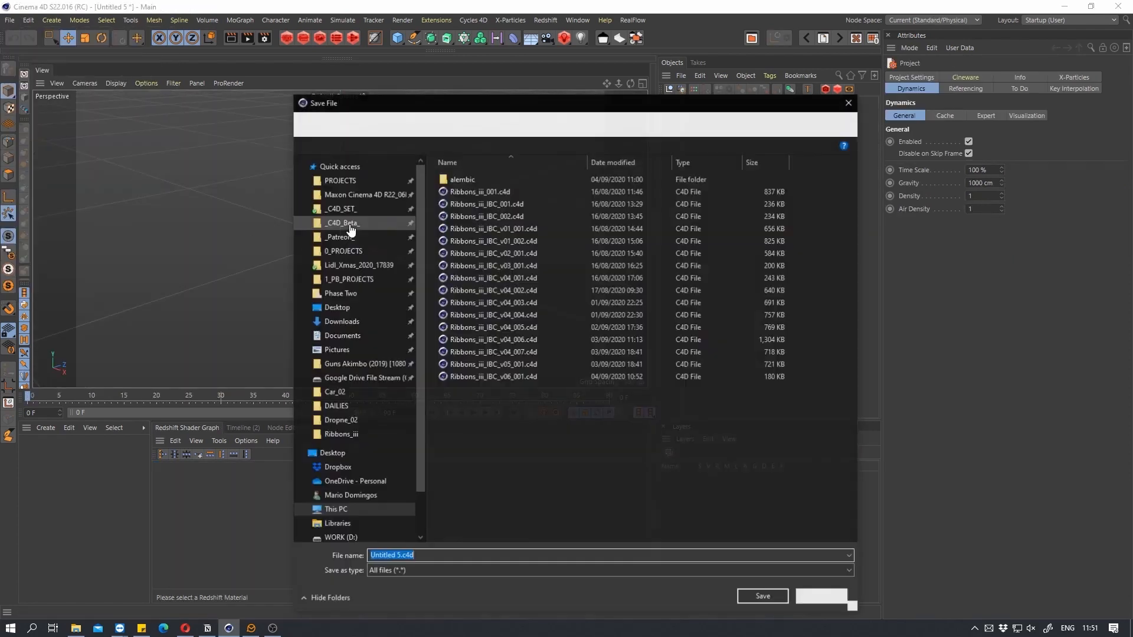
{"action": "left_click", "coordinate": [483, 381]}
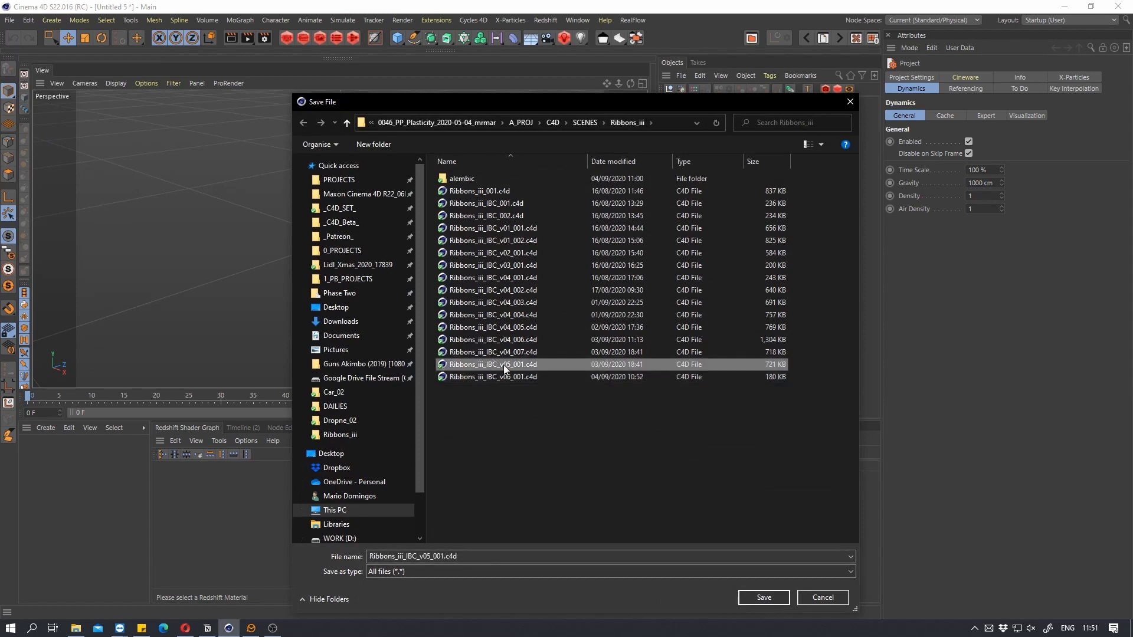
{"action": "left_click", "coordinate": [429, 556]}
{"action": "left_click", "coordinate": [430, 556]}
{"action": "key", "text": "BackSpace"}
{"action": "type", "text": "7"}
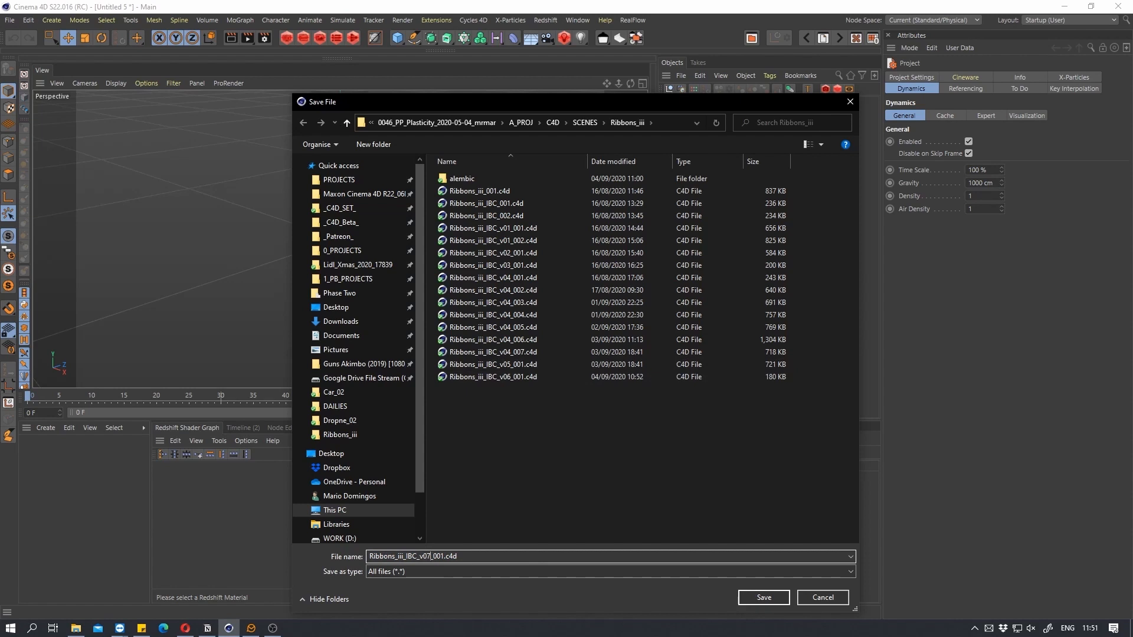
{"action": "key", "text": "Return"}
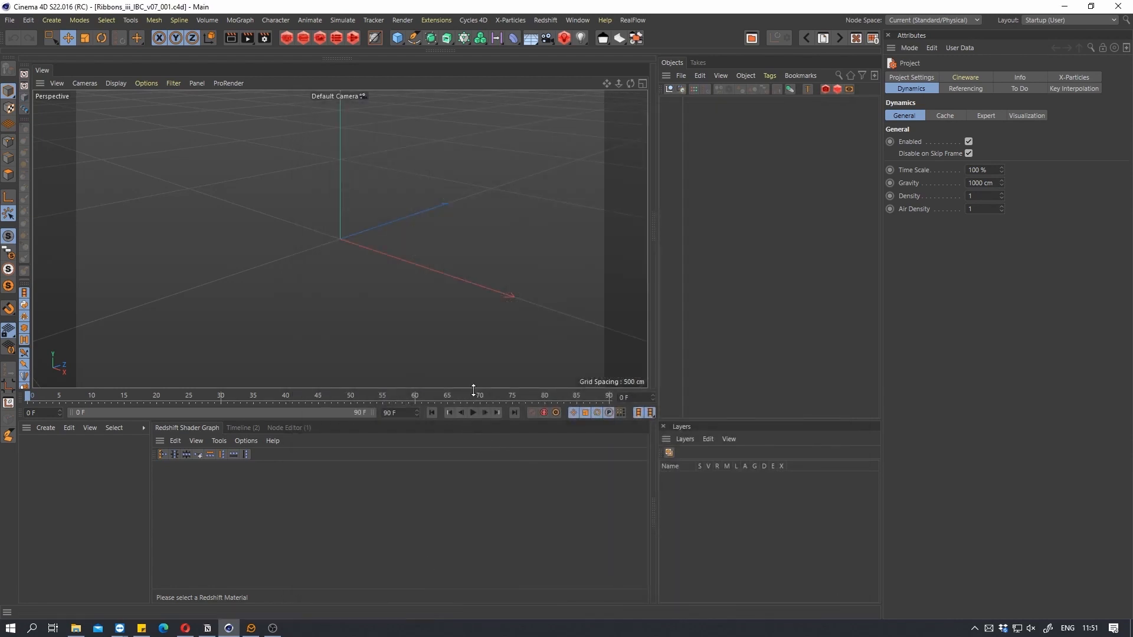
Enlarge the viewport area, add a Plane primitive to the scene and set its orientation to -Z
{"action": "left_click_drag", "start_coordinate": [473, 390], "coordinate": [483, 413]}
{"action": "left_click_drag", "start_coordinate": [657, 290], "coordinate": [668, 290]}
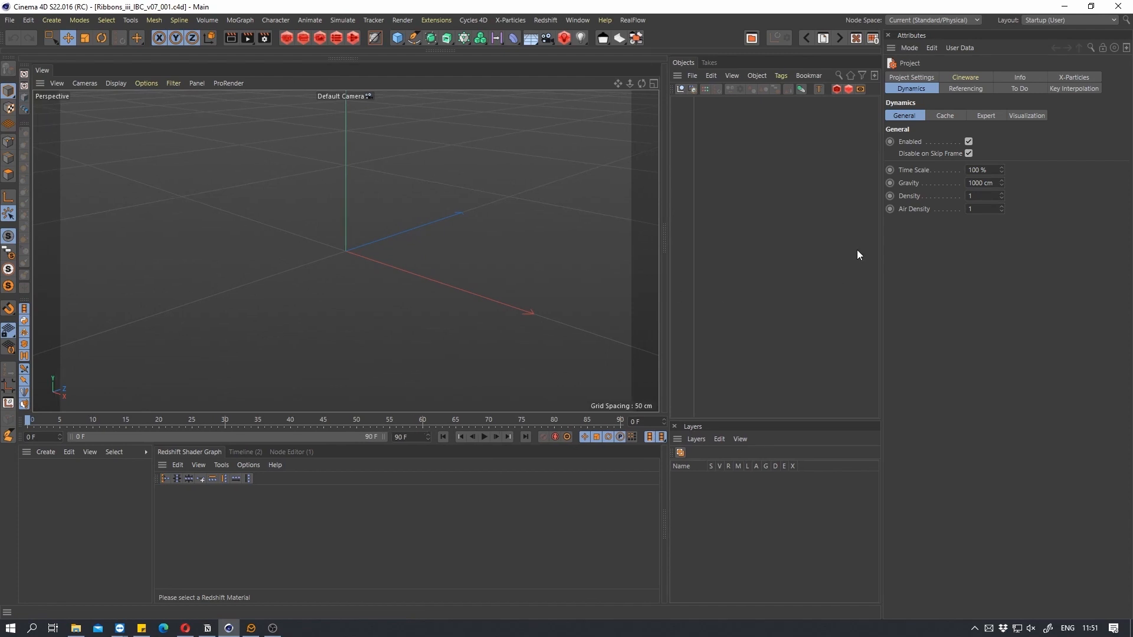
{"action": "left_click_drag", "start_coordinate": [399, 37], "coordinate": [490, 70]}
{"action": "left_click_drag", "start_coordinate": [347, 250], "coordinate": [387, 237]}
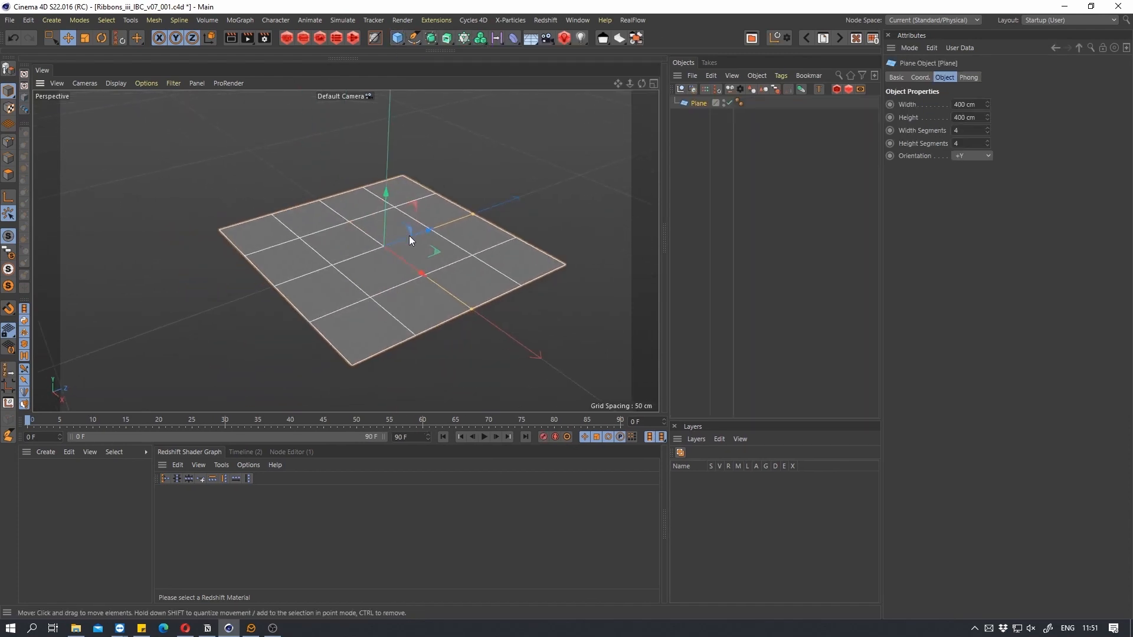
{"action": "left_click", "coordinate": [972, 157]}
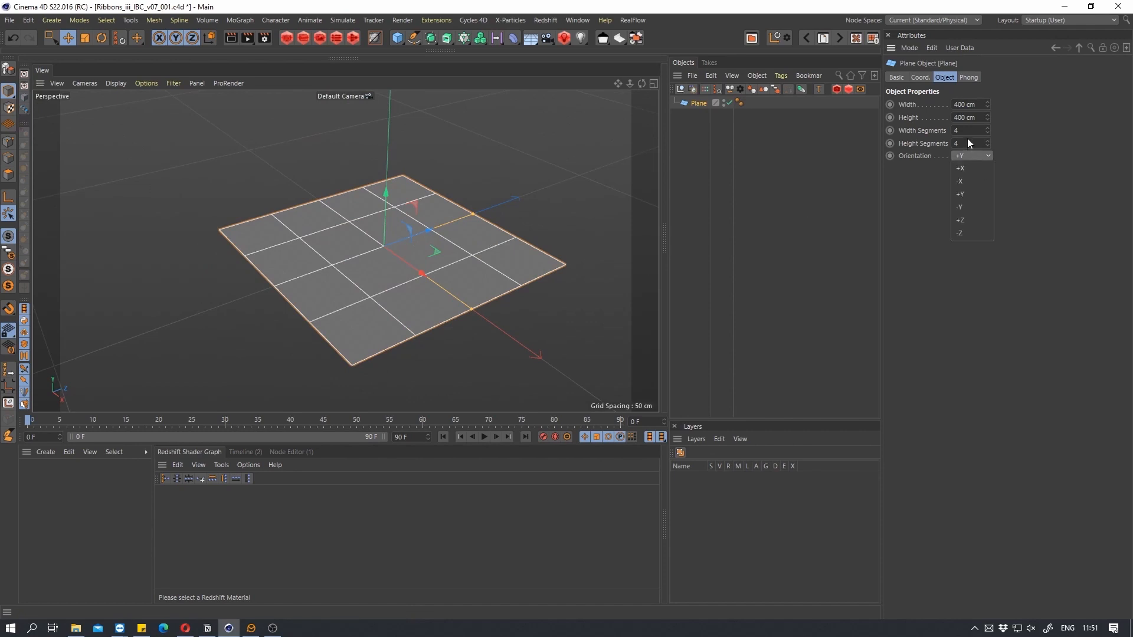
{"action": "left_click", "coordinate": [968, 234]}
{"action": "left_click_drag", "start_coordinate": [590, 248], "coordinate": [401, 255], "text": "alt"}
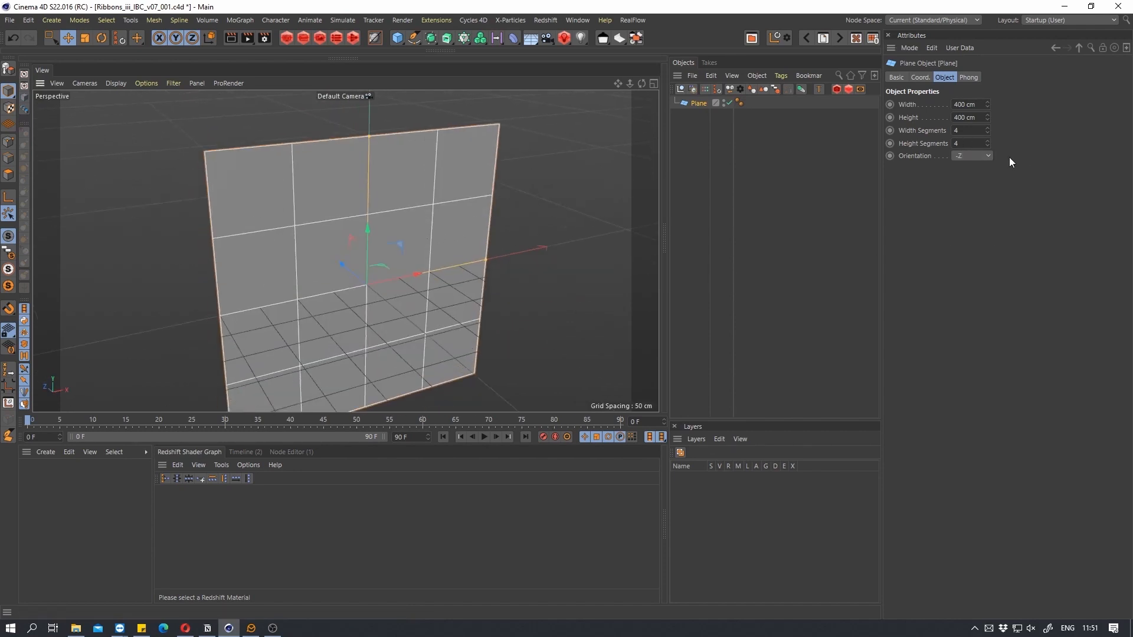
Narrow the plane into a vertical strip by setting its width to 28 cm
{"action": "scroll", "coordinate": [430, 207], "scroll_direction": "down", "scroll_amount": 3}
{"action": "left_click_drag", "start_coordinate": [429, 207], "coordinate": [407, 242], "text": "alt"}
{"action": "scroll", "coordinate": [391, 247], "scroll_direction": "up", "scroll_amount": 1}
{"action": "left_click_drag", "start_coordinate": [986, 104], "coordinate": [941, 322]}
{"action": "left_click_drag", "start_coordinate": [430, 250], "coordinate": [418, 239], "text": "alt"}
{"action": "scroll", "coordinate": [405, 234], "scroll_direction": "up", "scroll_amount": 1}
{"action": "scroll", "coordinate": [404, 234], "scroll_direction": "down", "scroll_amount": 1}
{"action": "scroll", "coordinate": [381, 223], "scroll_direction": "up", "scroll_amount": 1}
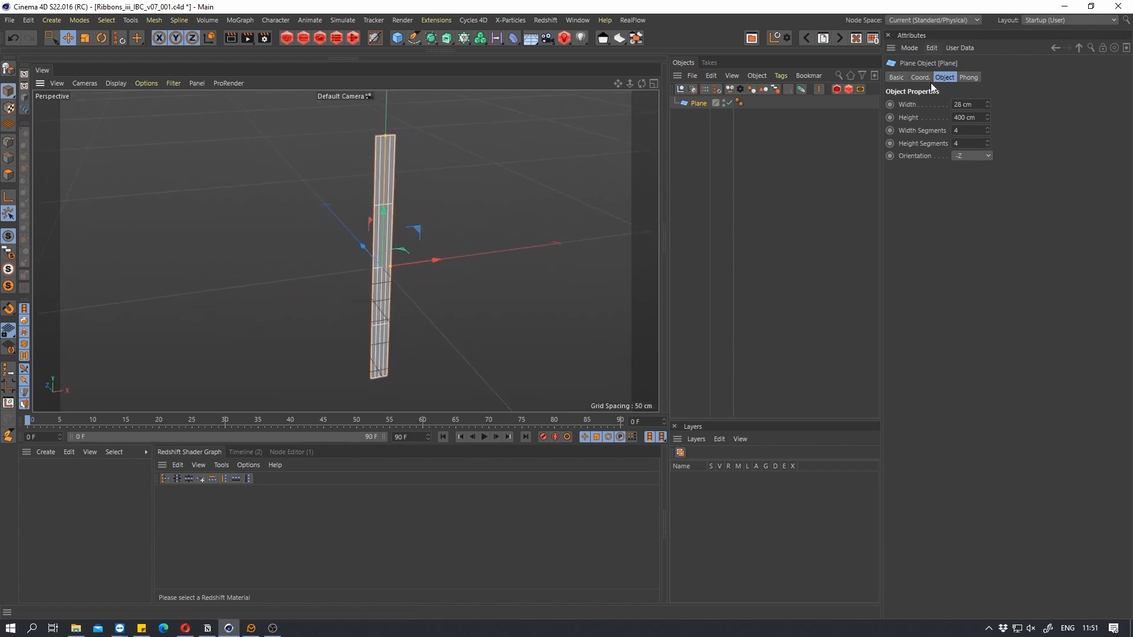
Collapse the material manager and Redshift shader graph areas to give the viewport more height
{"action": "left_click", "coordinate": [28, 453], "text": "ctrl"}
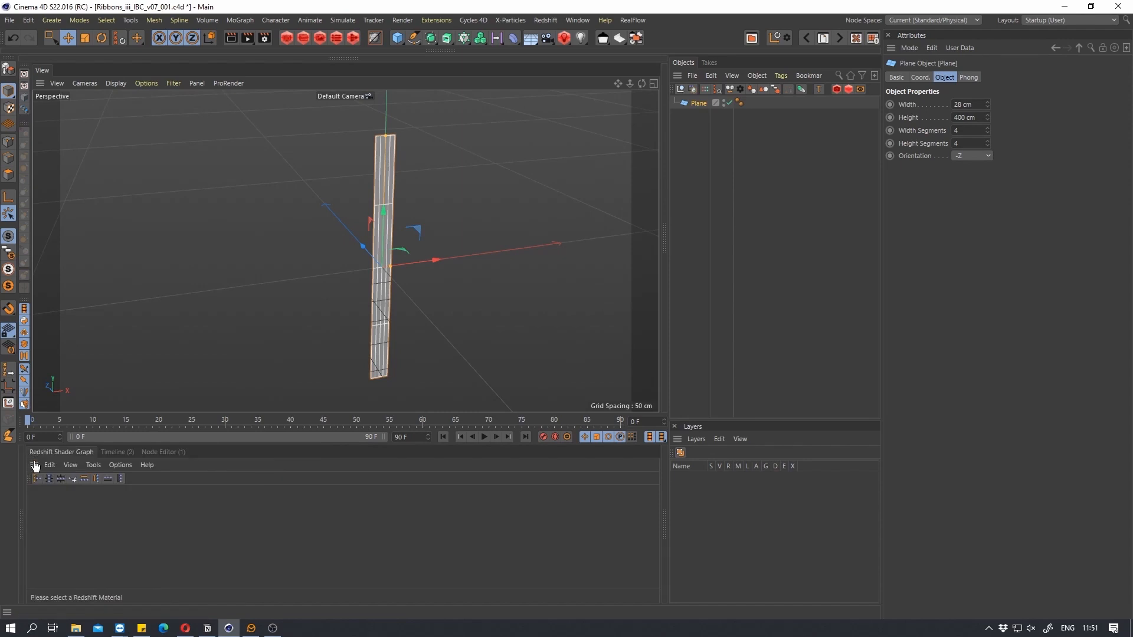
{"action": "left_click", "coordinate": [34, 465], "text": "ctrl"}
{"action": "middle_click_drag", "start_coordinate": [435, 380], "coordinate": [390, 354], "text": "alt"}
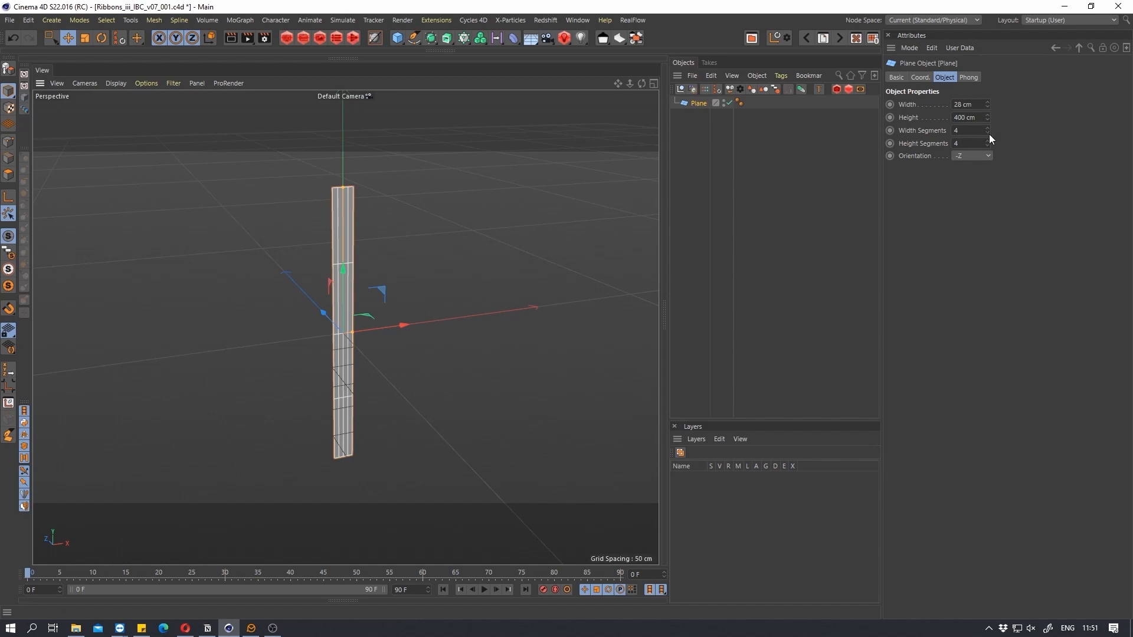
Subdivide the strip along its length by setting the plane's height segments to 50
{"action": "left_click_drag", "start_coordinate": [986, 129], "coordinate": [937, 140]}
{"action": "key", "text": "ctrl+z"}
{"action": "type", "text": "50"}
{"action": "key", "text": "Return"}
{"action": "left_click_drag", "start_coordinate": [322, 305], "coordinate": [305, 298], "text": "alt"}
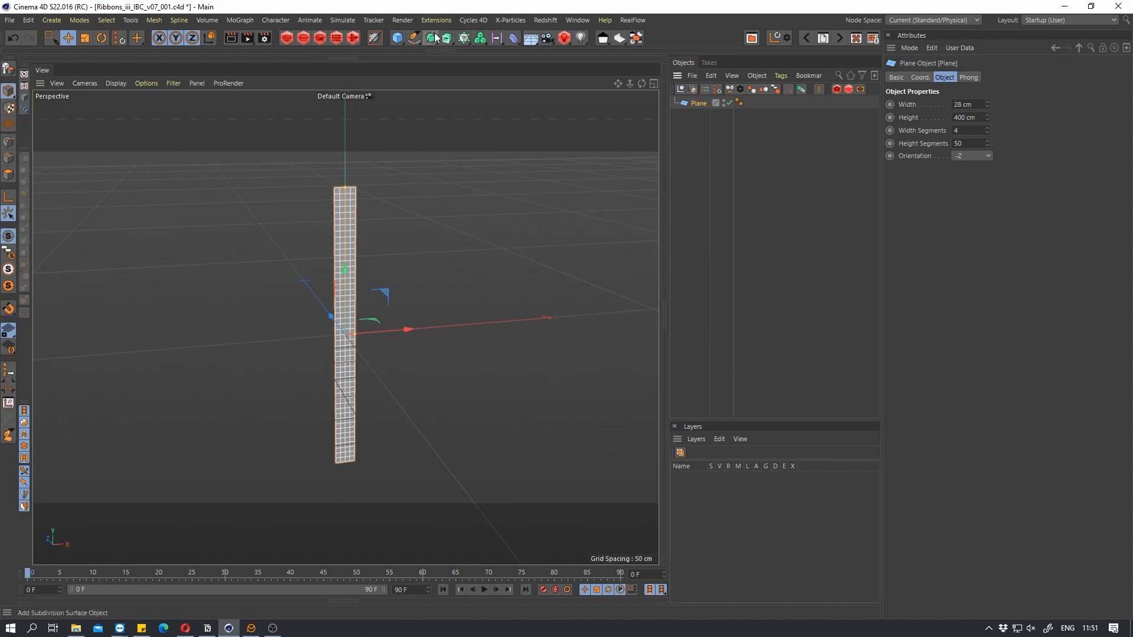
Put the plane inside a new Cloner and keep its mode as Grid Array
{"action": "left_click", "coordinate": [464, 38], "text": "alt"}
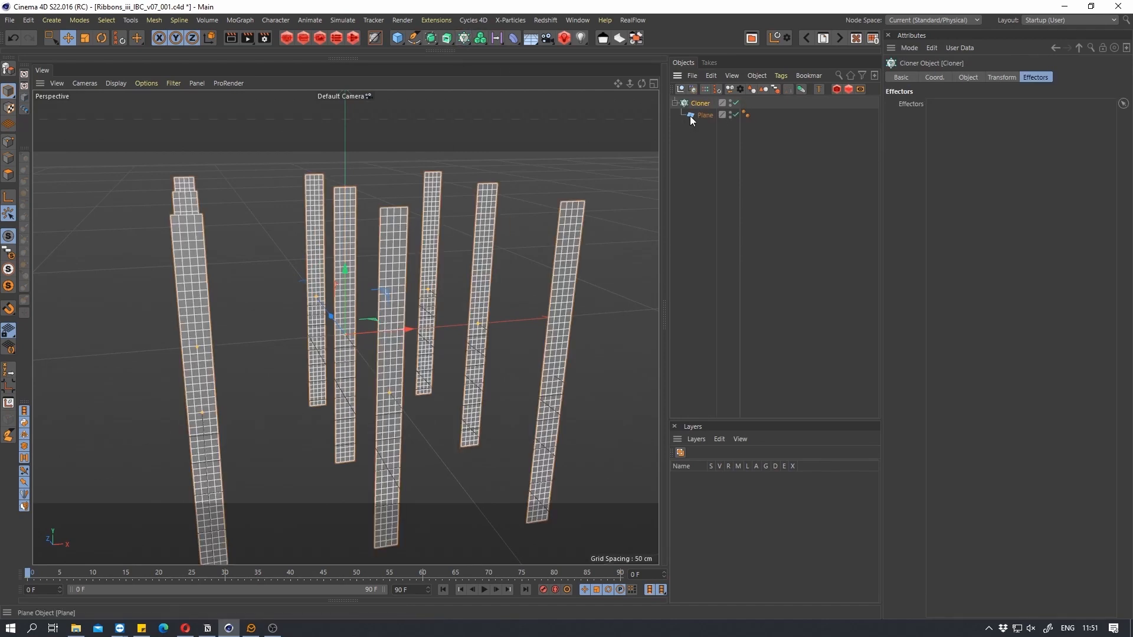
{"action": "left_click", "coordinate": [958, 78]}
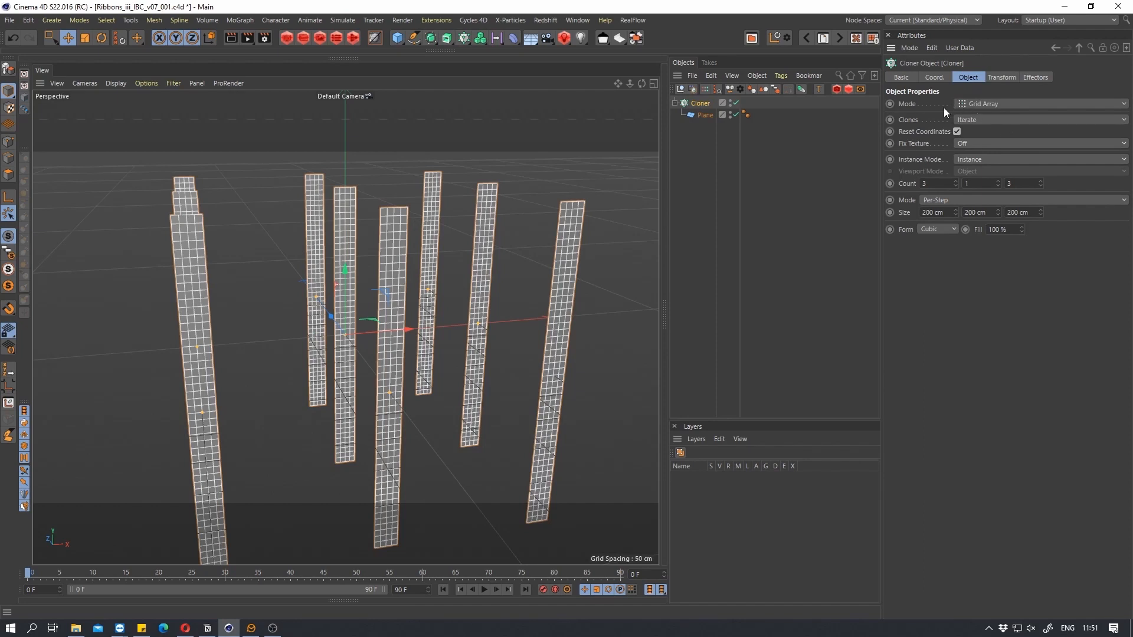
{"action": "left_click", "coordinate": [1006, 103]}
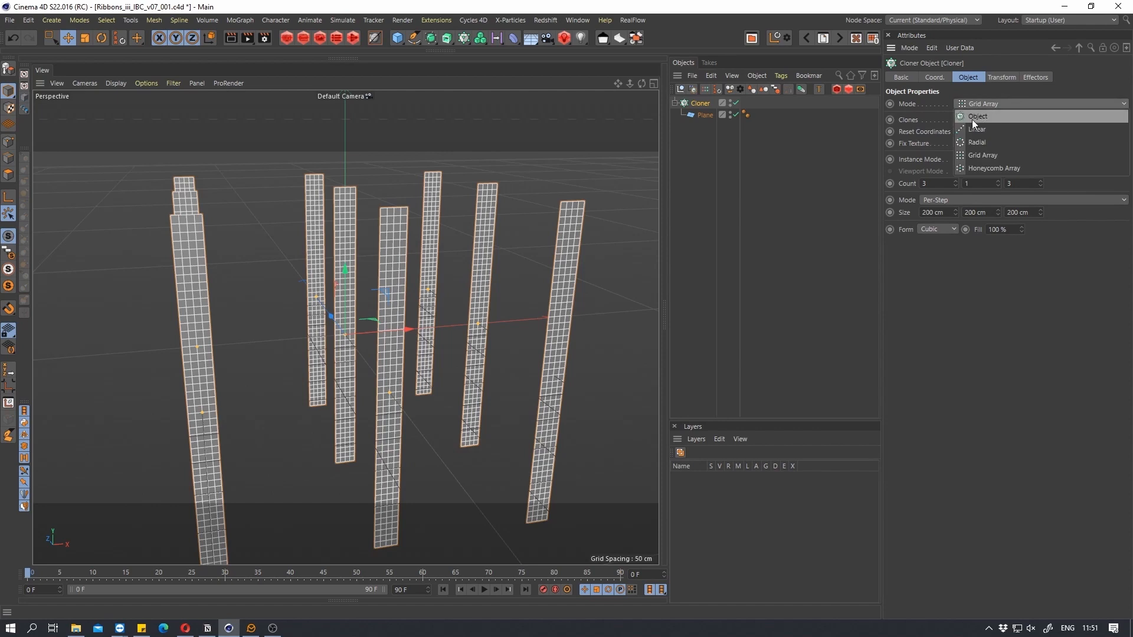
{"action": "left_click", "coordinate": [1032, 85]}
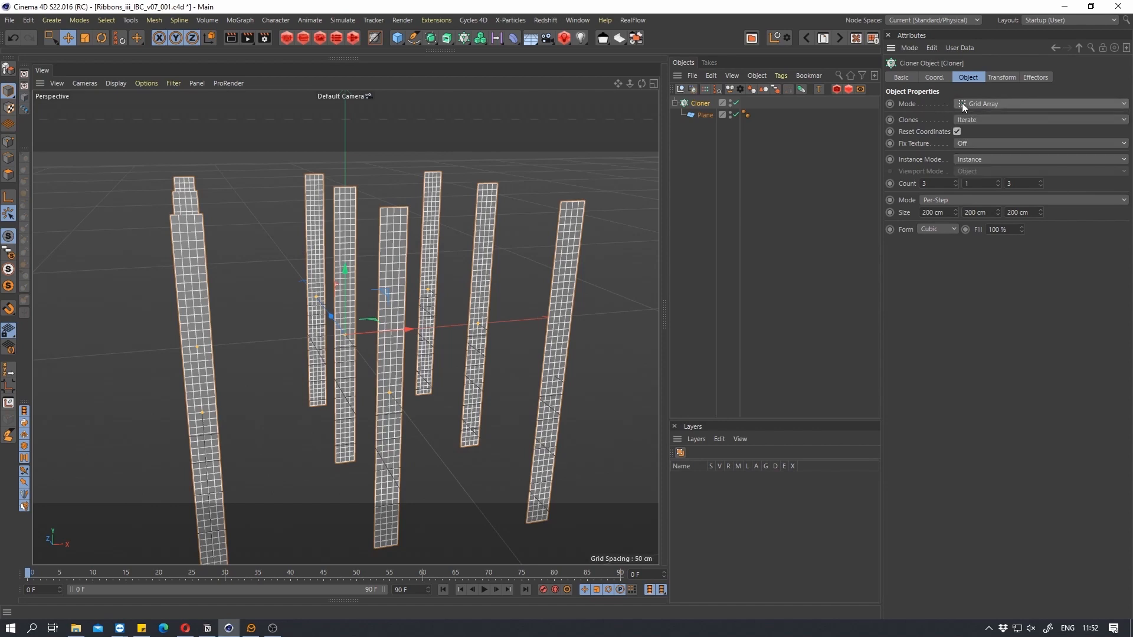
Set the Cloner's per-step grid size to 30 cm in X and 5 cm in Z
{"action": "left_click_drag", "start_coordinate": [951, 212], "coordinate": [947, 317]}
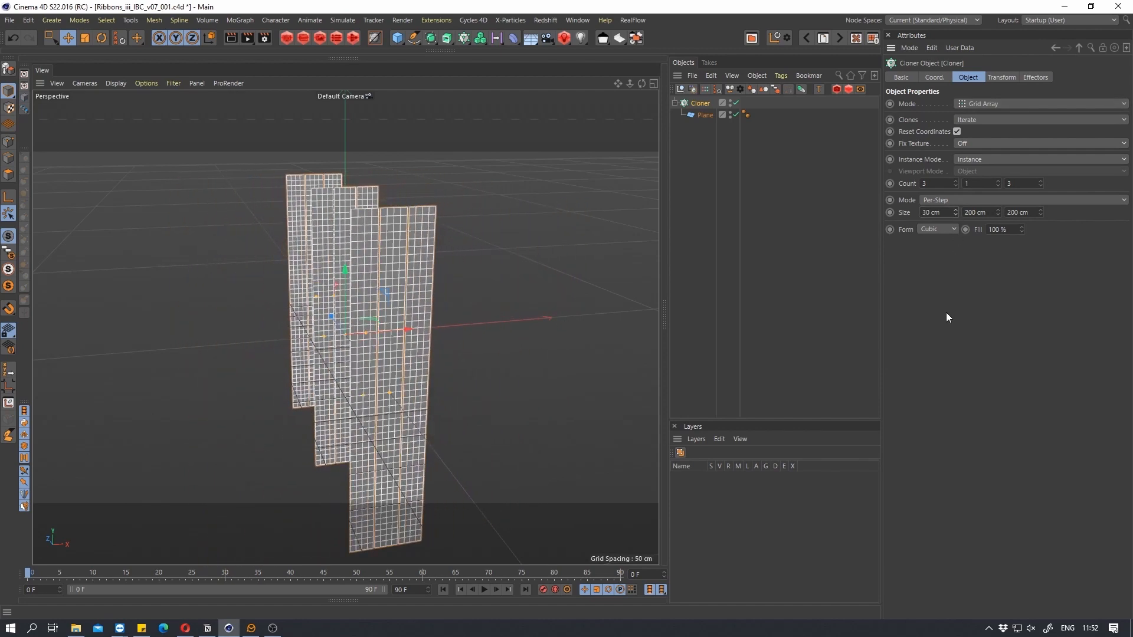
{"action": "left_click_drag", "start_coordinate": [1038, 213], "coordinate": [1023, 320]}
{"action": "left_click_drag", "start_coordinate": [328, 279], "coordinate": [501, 293], "text": "alt"}
{"action": "left_click_drag", "start_coordinate": [1040, 213], "coordinate": [1039, 222]}
{"action": "mouse_move", "coordinate": [346, 259]}
{"action": "left_mouse_down", "text": "alt"}
{"action": "mouse_move", "coordinate": [209, 255]}
{"action": "mouse_move", "coordinate": [397, 266]}
{"action": "mouse_move", "coordinate": [362, 257]}
{"action": "mouse_move", "coordinate": [356, 240]}
{"action": "mouse_move", "coordinate": [373, 253]}
{"action": "mouse_move", "coordinate": [358, 233]}
{"action": "mouse_move", "coordinate": [398, 246]}
{"action": "mouse_move", "coordinate": [367, 261]}
{"action": "mouse_move", "coordinate": [367, 297]}
{"action": "left_mouse_up", "text": "alt"}
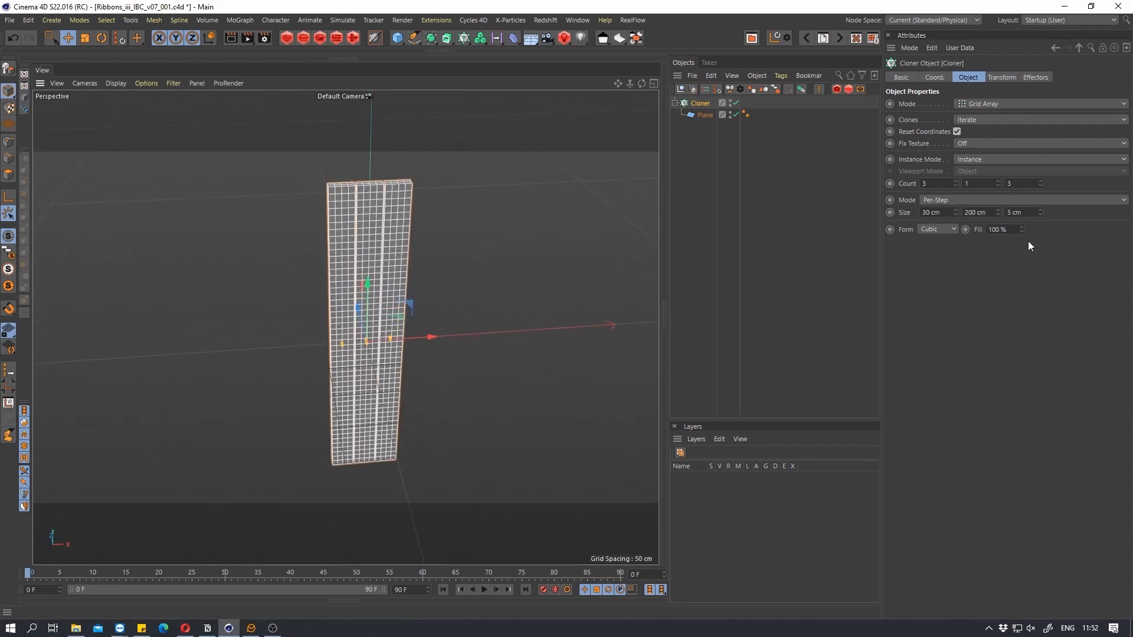
Set the plane's width to 26 cm to leave gaps between the strips, and show mesh lines in the viewport shading
{"action": "left_click", "coordinate": [706, 110]}
{"action": "left_click_drag", "start_coordinate": [988, 102], "coordinate": [988, 107]}
{"action": "left_click_drag", "start_coordinate": [345, 326], "coordinate": [372, 232], "text": "alt"}
{"action": "left_click", "coordinate": [124, 83]}
{"action": "left_click", "coordinate": [144, 141]}
{"action": "left_click_drag", "start_coordinate": [380, 186], "coordinate": [390, 210], "text": "alt"}
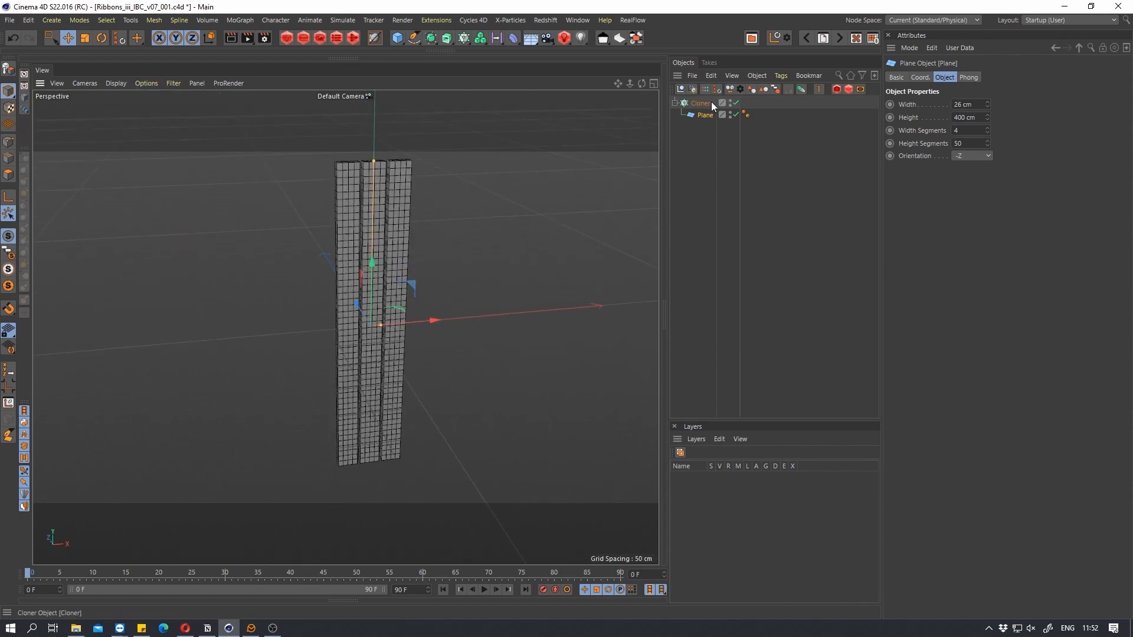
Add a Soft Body simulation tag to the Cloner
{"action": "left_click", "coordinate": [700, 102]}
{"action": "right_click", "coordinate": [697, 103]}
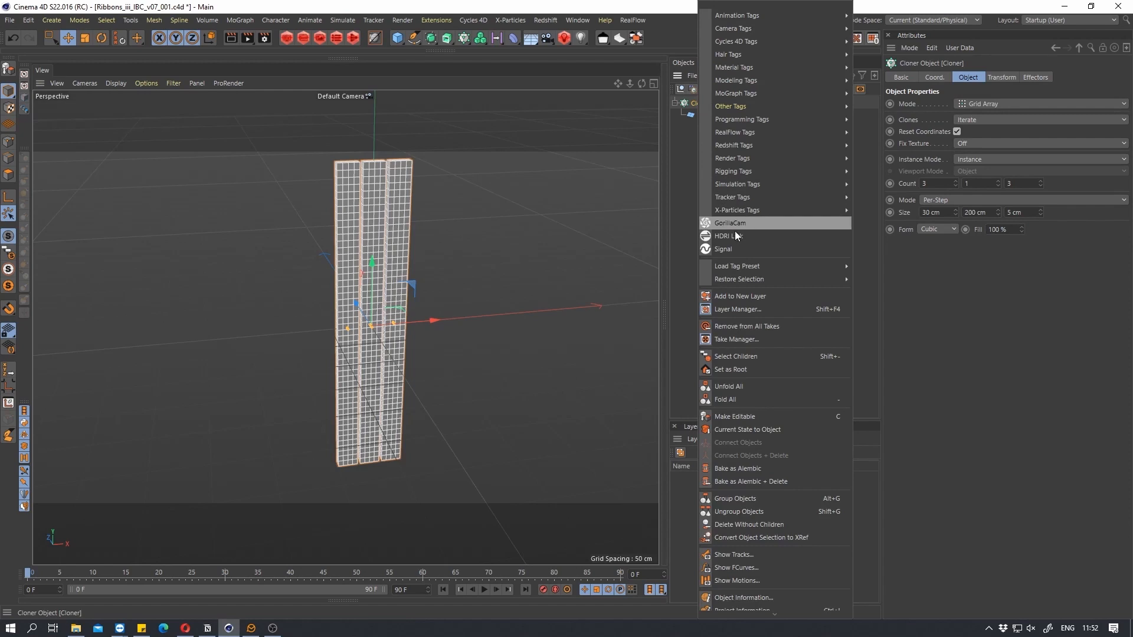
{"action": "mouse_move", "coordinate": [727, 185]}
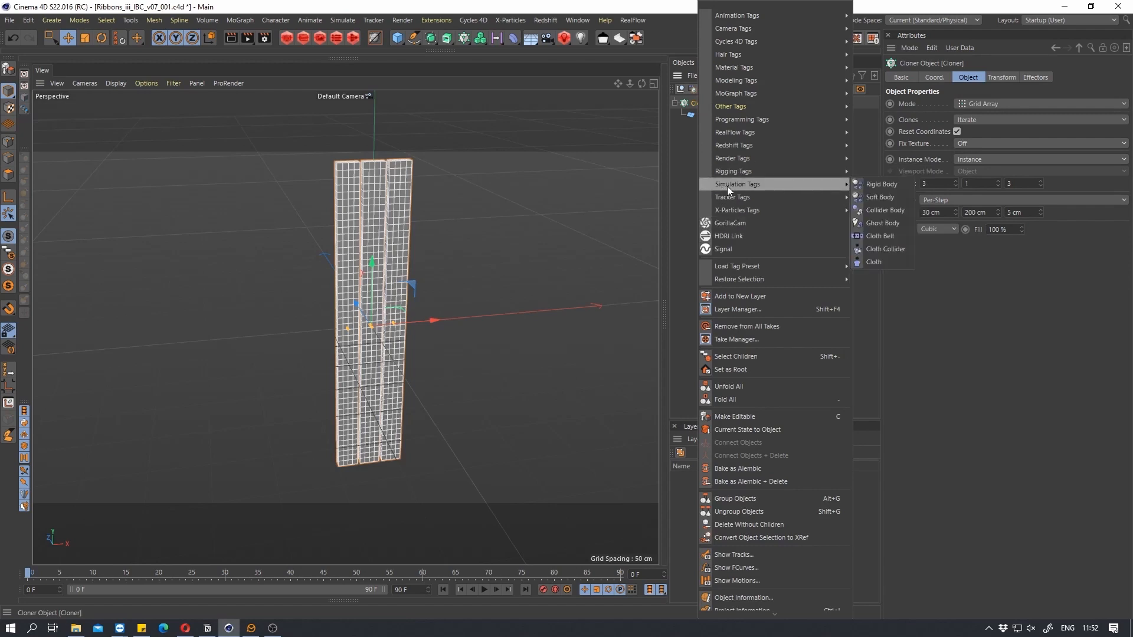
{"action": "left_click", "coordinate": [883, 196]}
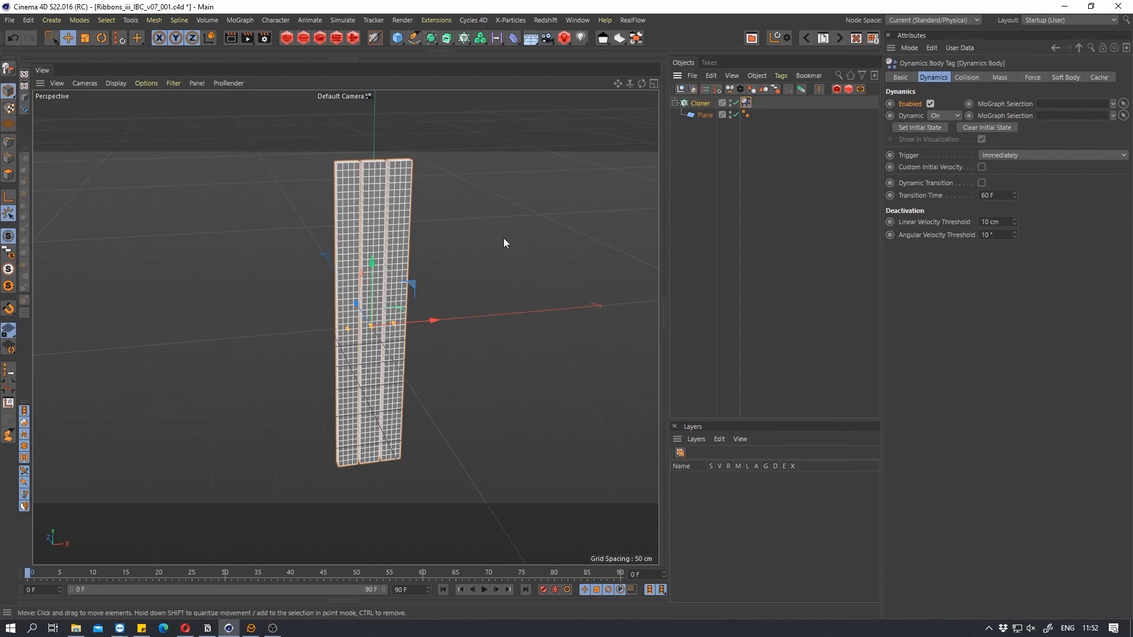
Play the soft body simulation briefly to check how the strips move, and return to the first frame
{"action": "left_click", "coordinate": [484, 589]}
{"action": "left_click", "coordinate": [485, 590]}
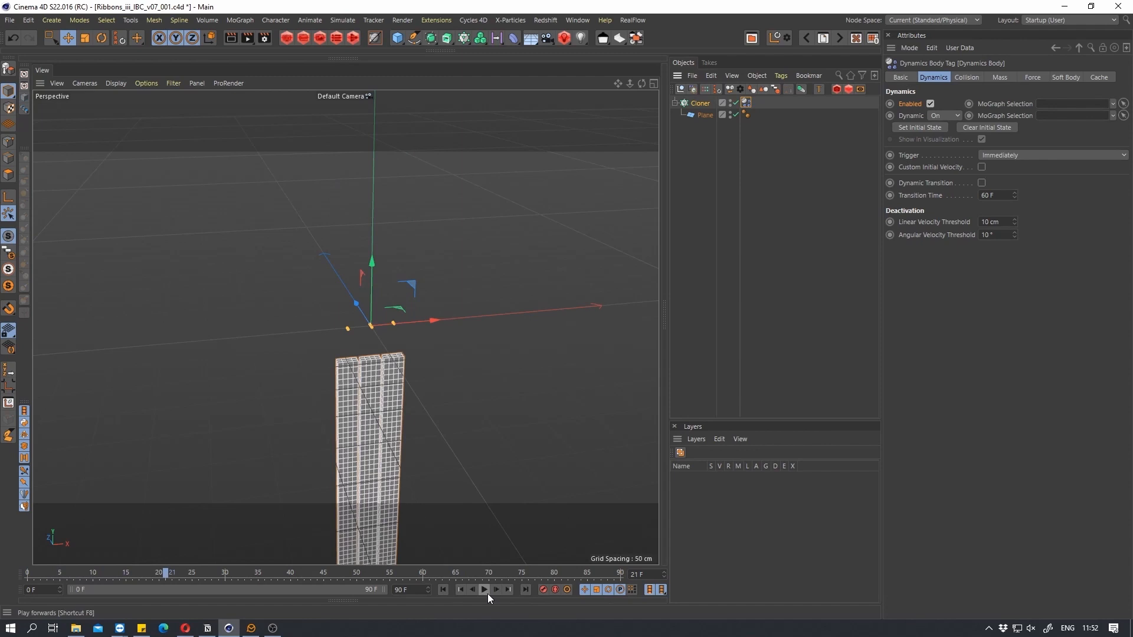
{"action": "left_click", "coordinate": [444, 590]}
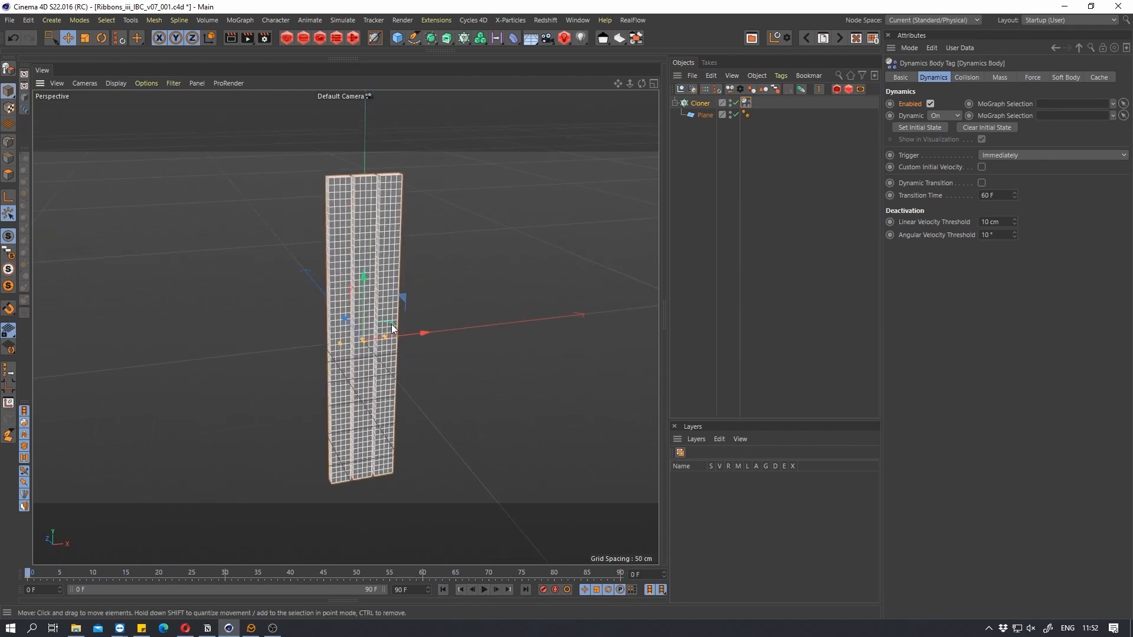
Set the gravity in the project's dynamics settings to 0 cm
{"action": "key", "text": "ctrl+d"}
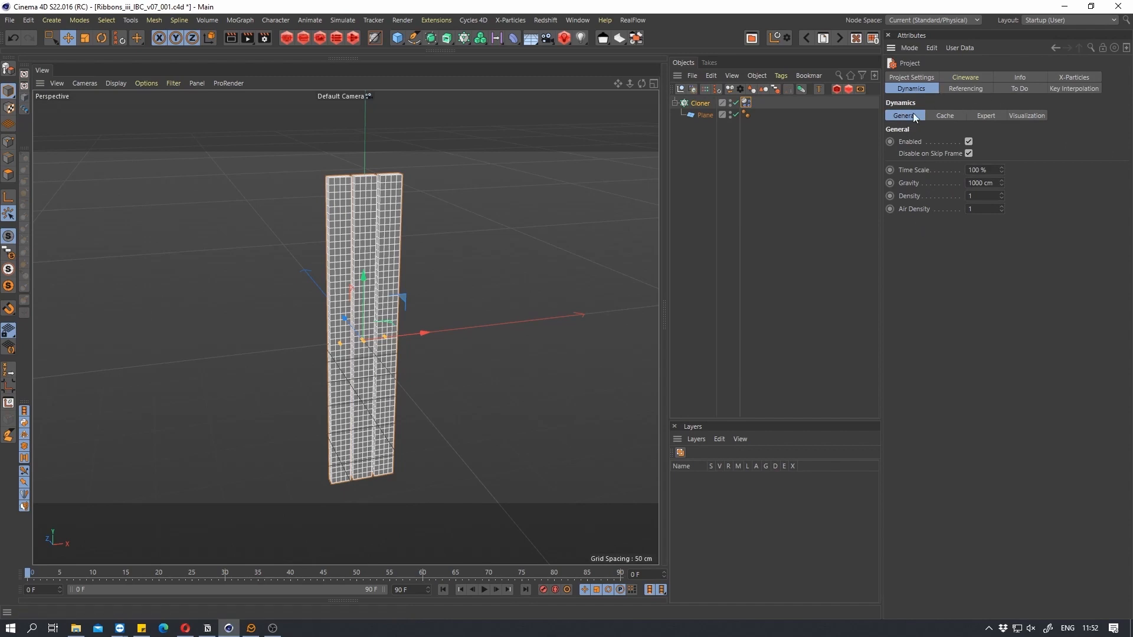
{"action": "double_click", "coordinate": [998, 184]}
{"action": "type", "text": "0"}
{"action": "key", "text": "Return"}
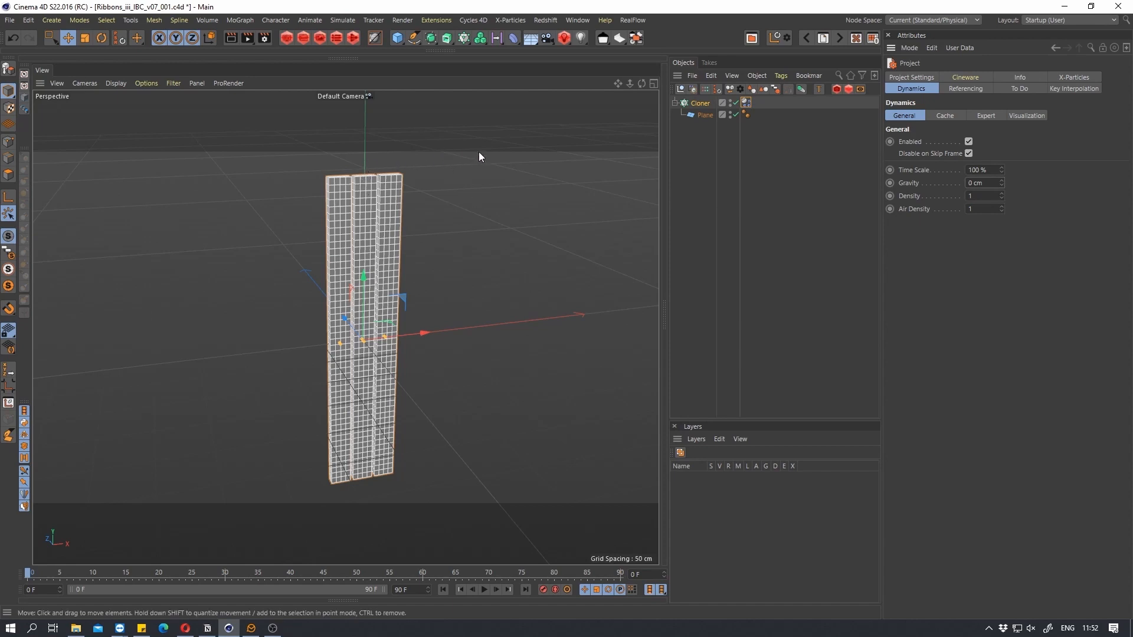
{"action": "left_click_drag", "start_coordinate": [375, 246], "coordinate": [360, 241], "text": "alt"}
{"action": "middle_click_drag", "start_coordinate": [368, 235], "coordinate": [374, 228], "text": "alt"}
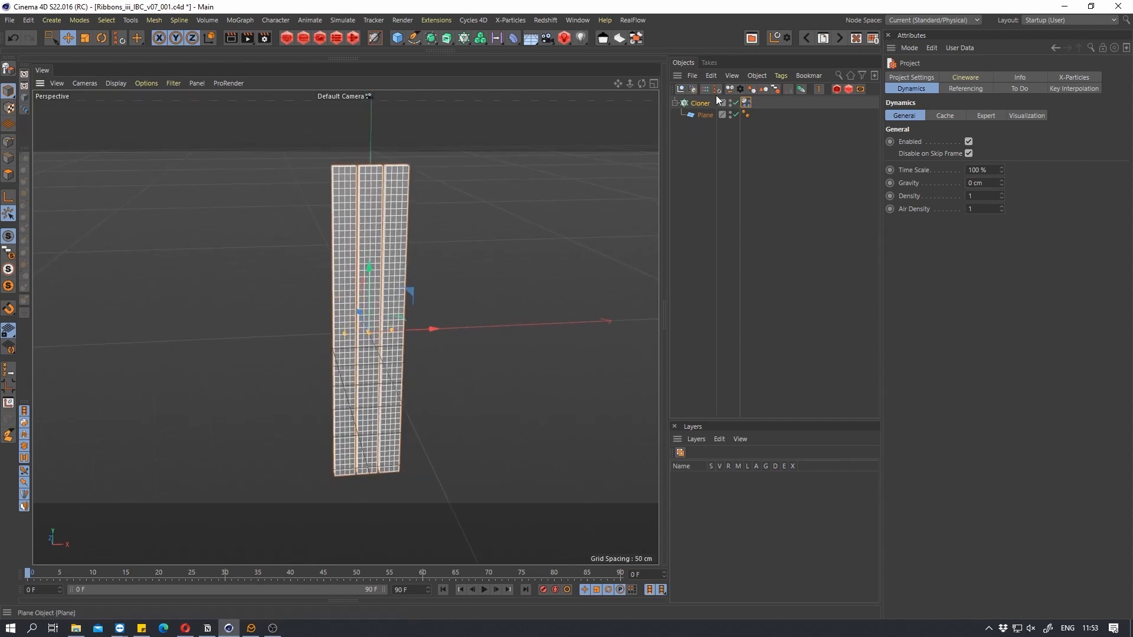
Play the Cloner's soft body simulation without gravity, and return to the first frame
{"action": "left_click", "coordinate": [700, 104]}
{"action": "left_click_drag", "start_coordinate": [419, 169], "coordinate": [402, 226], "text": "alt"}
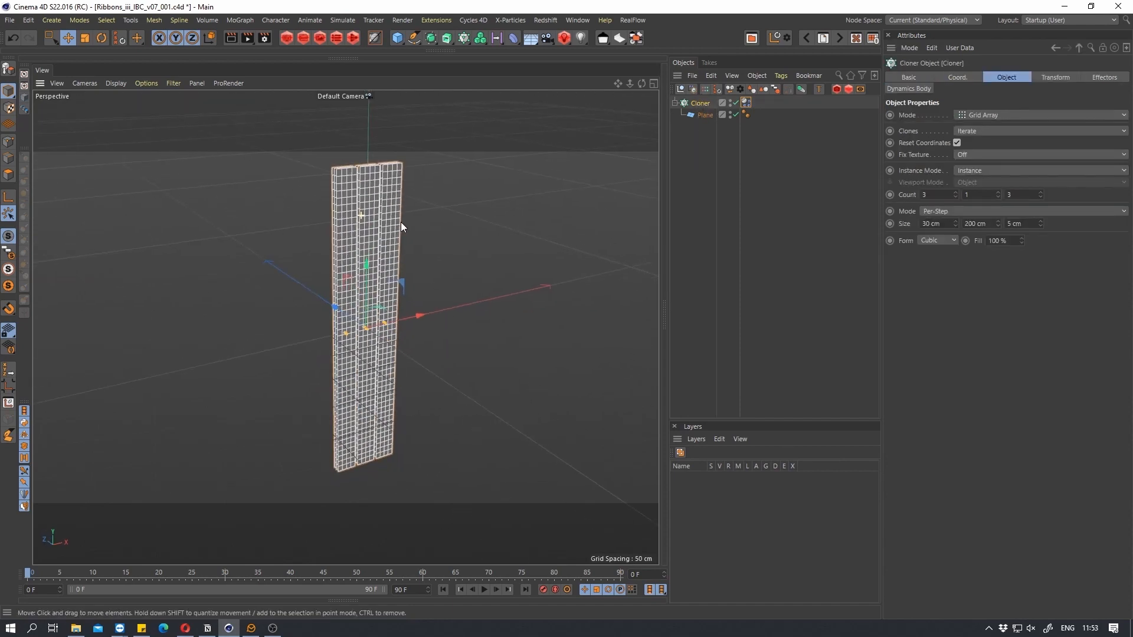
{"action": "left_click", "coordinate": [483, 590]}
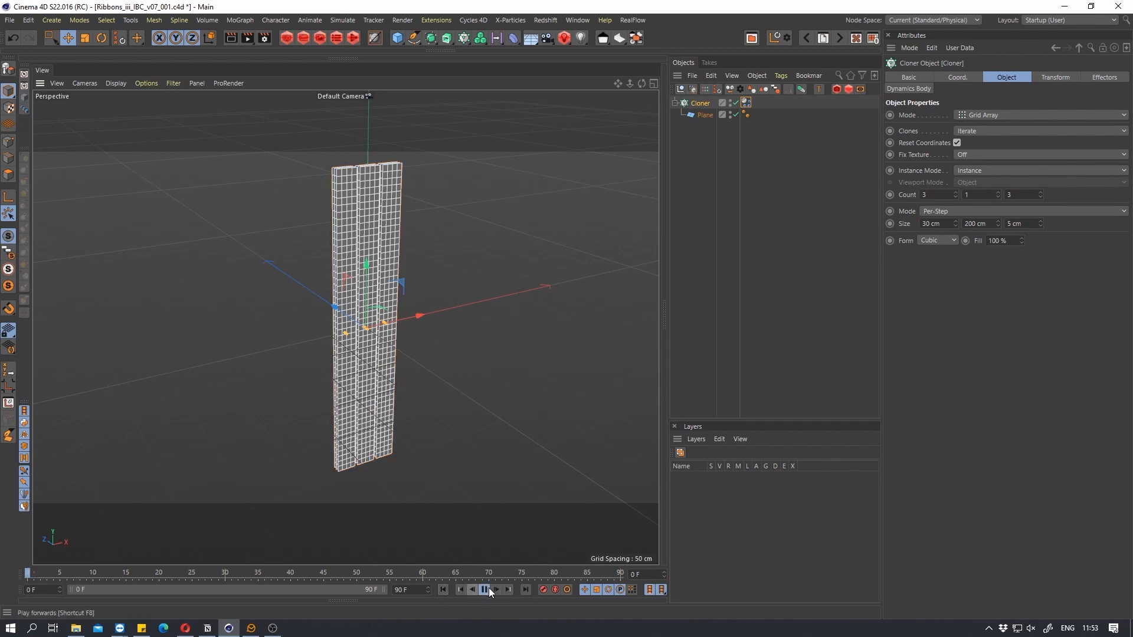
{"action": "left_click", "coordinate": [488, 588]}
{"action": "left_click", "coordinate": [442, 589]}
{"action": "left_click_drag", "start_coordinate": [388, 328], "coordinate": [367, 210], "text": "alt"}
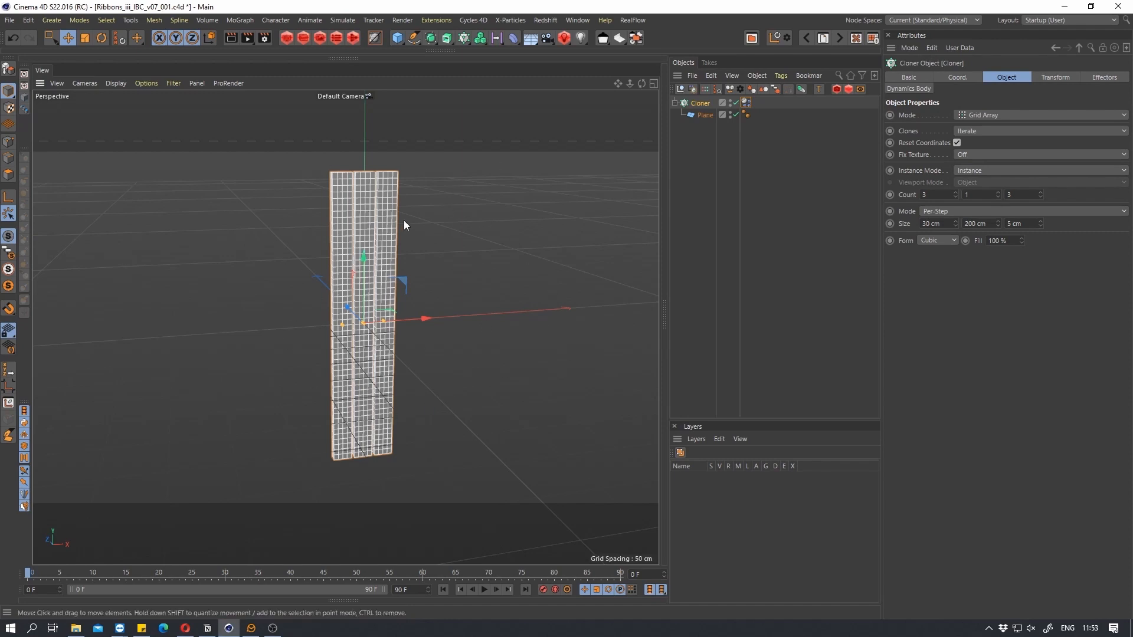
Add a Field Force object to the scene
{"action": "left_click", "coordinate": [346, 20]}
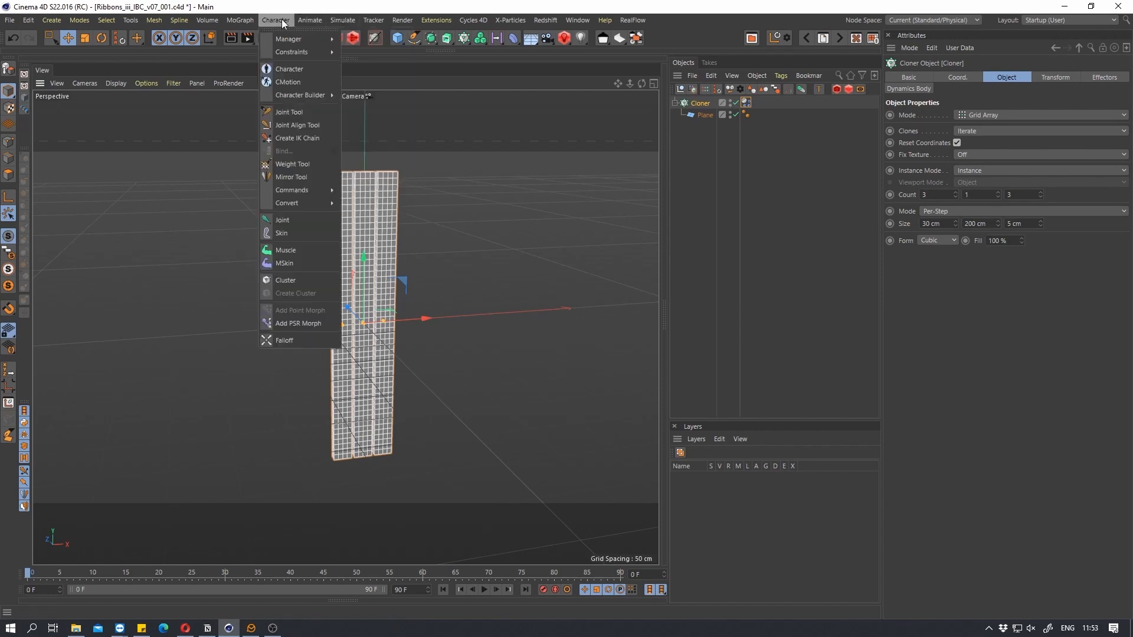
{"action": "left_click", "coordinate": [342, 20]}
{"action": "mouse_move", "coordinate": [361, 116]}
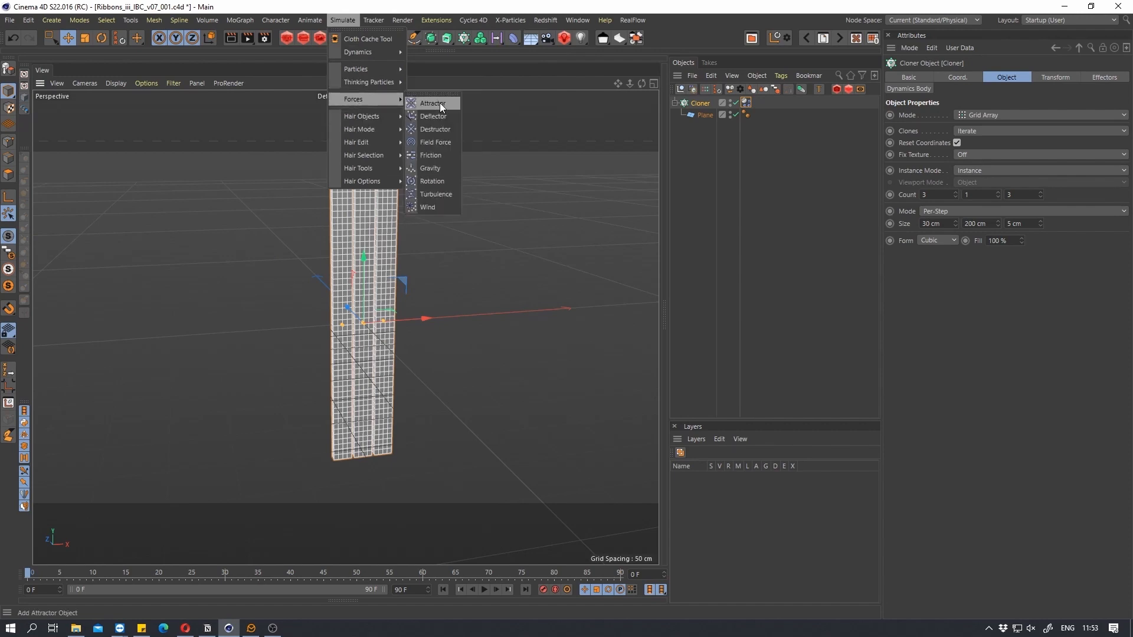
{"action": "left_click", "coordinate": [426, 144]}
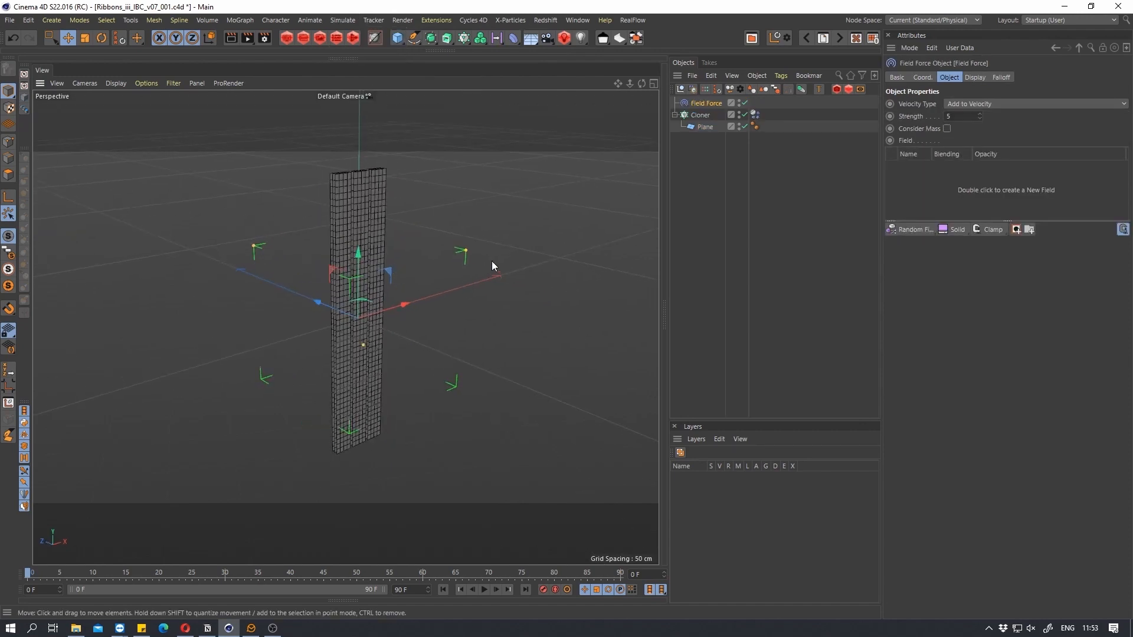
Enlarge the Field Force's display box around the strips to about 217 × 446 × 176 cm
{"action": "left_click_drag", "start_coordinate": [465, 252], "coordinate": [467, 201]}
{"action": "left_click_drag", "start_coordinate": [461, 193], "coordinate": [437, 285], "text": "alt"}
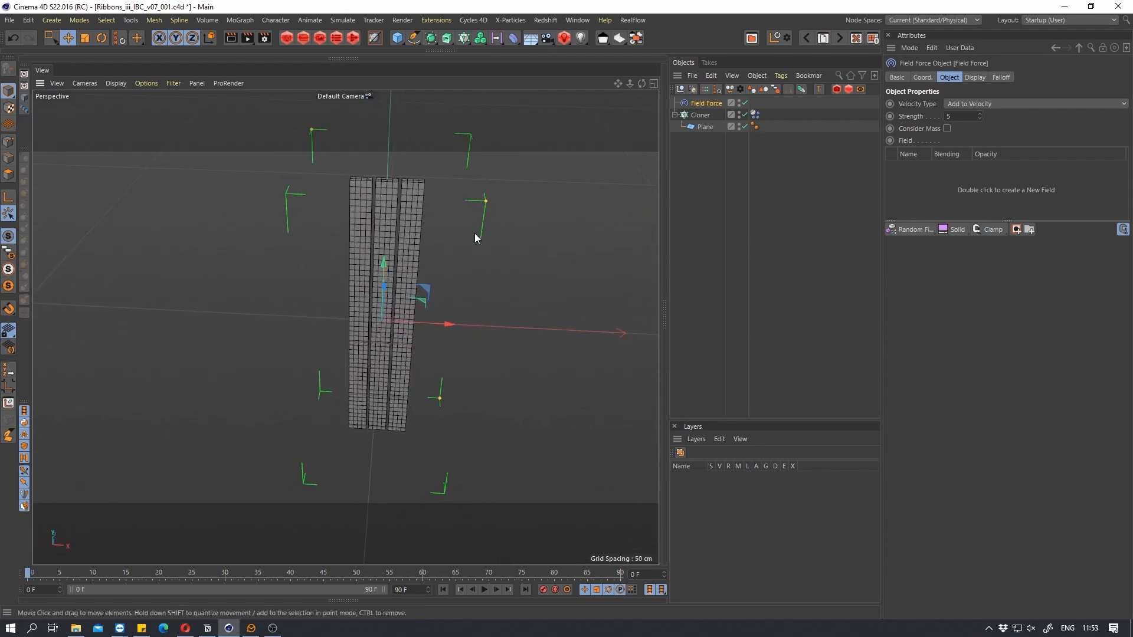
{"action": "left_click_drag", "start_coordinate": [458, 232], "coordinate": [279, 485], "text": "alt"}
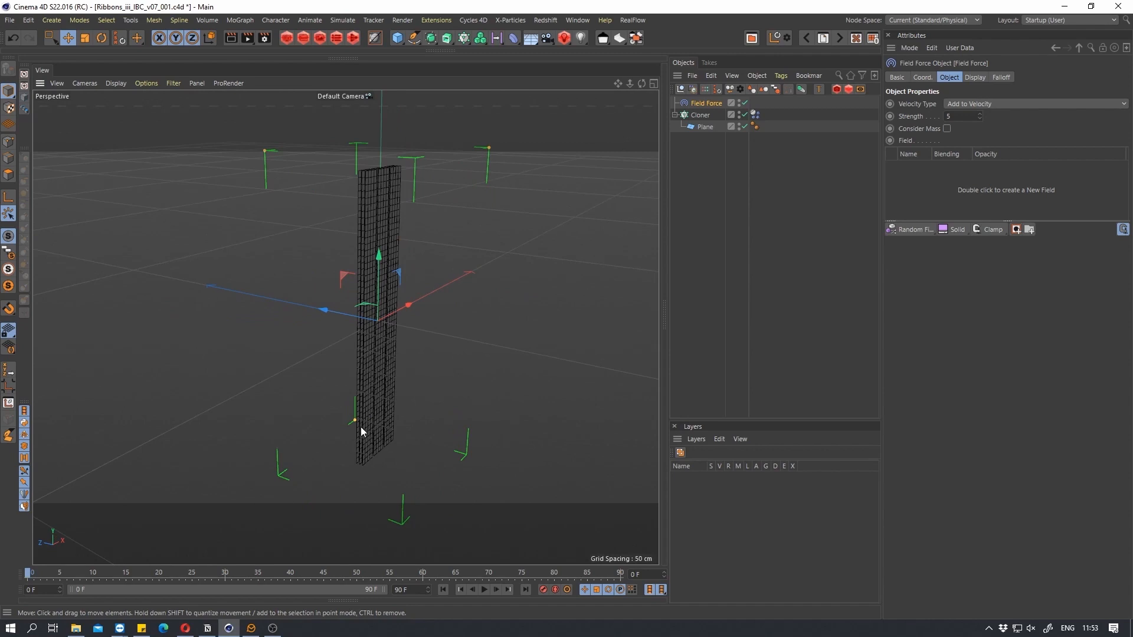
{"action": "left_click_drag", "start_coordinate": [355, 420], "coordinate": [323, 365], "text": "alt"}
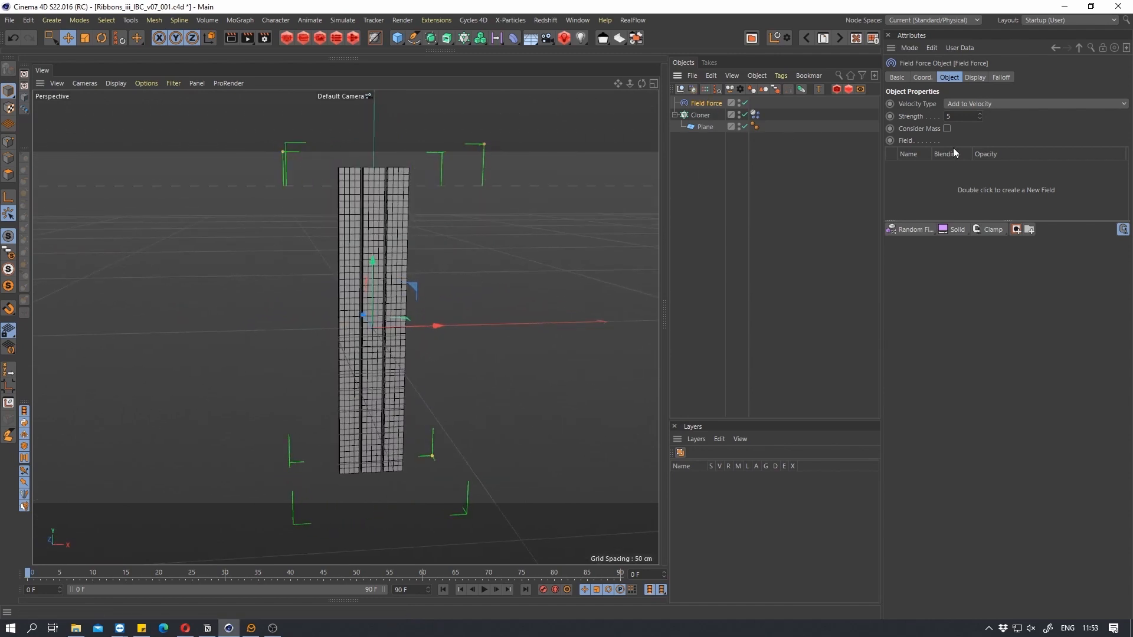
Add a Radial Field to the Field Force's field list
{"action": "left_click", "coordinate": [910, 232]}
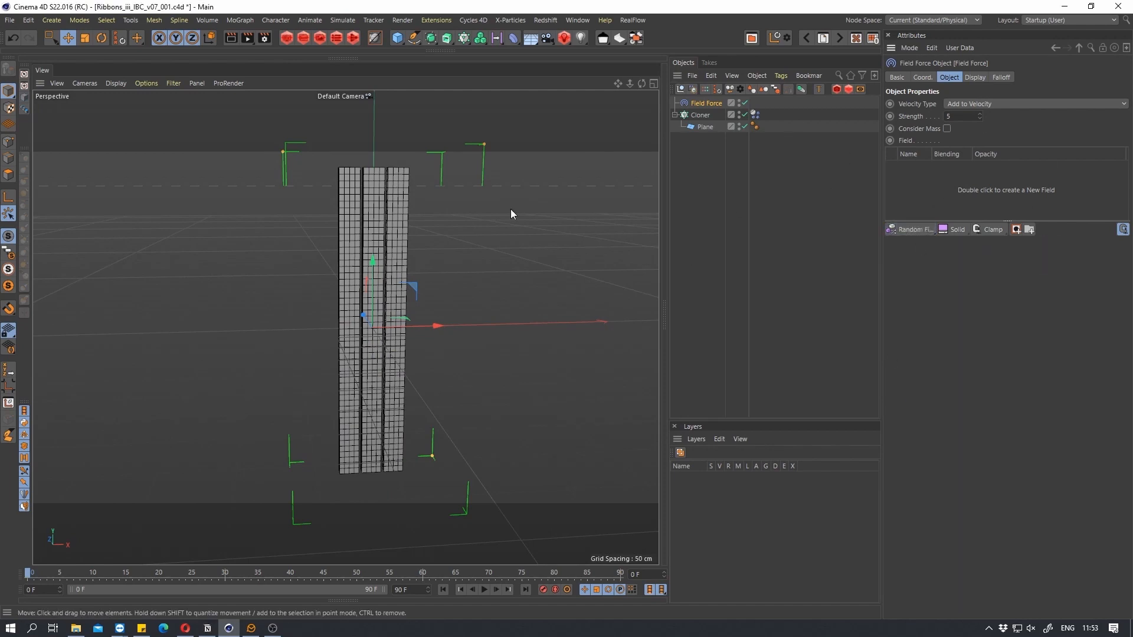
{"action": "left_click_drag", "start_coordinate": [508, 171], "coordinate": [387, 203], "text": "alt"}
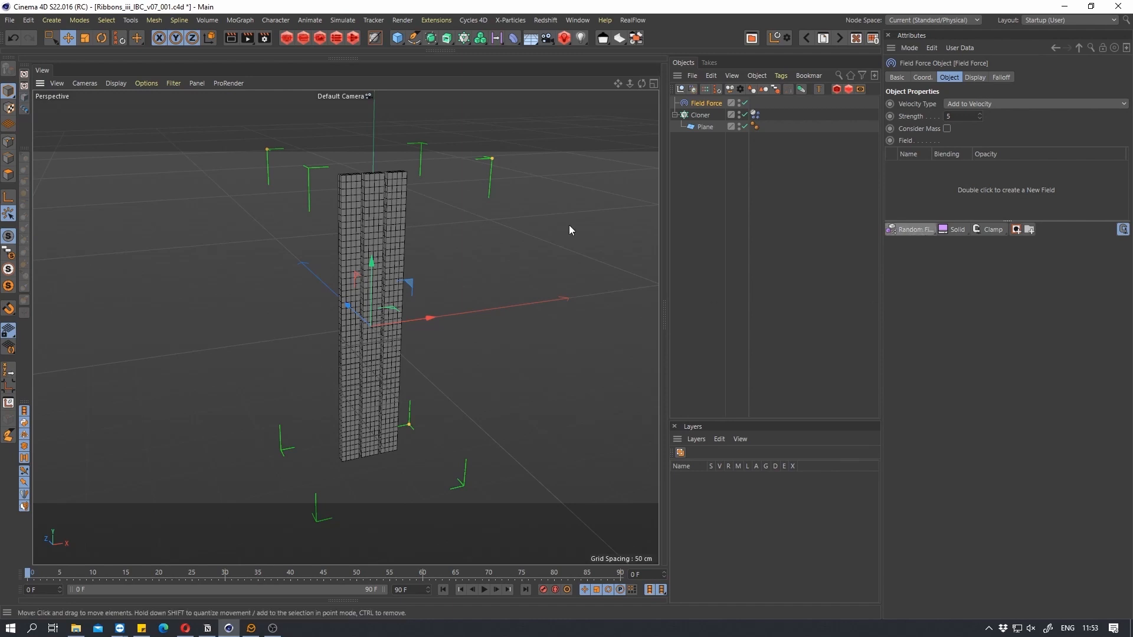
{"action": "left_click", "coordinate": [910, 229]}
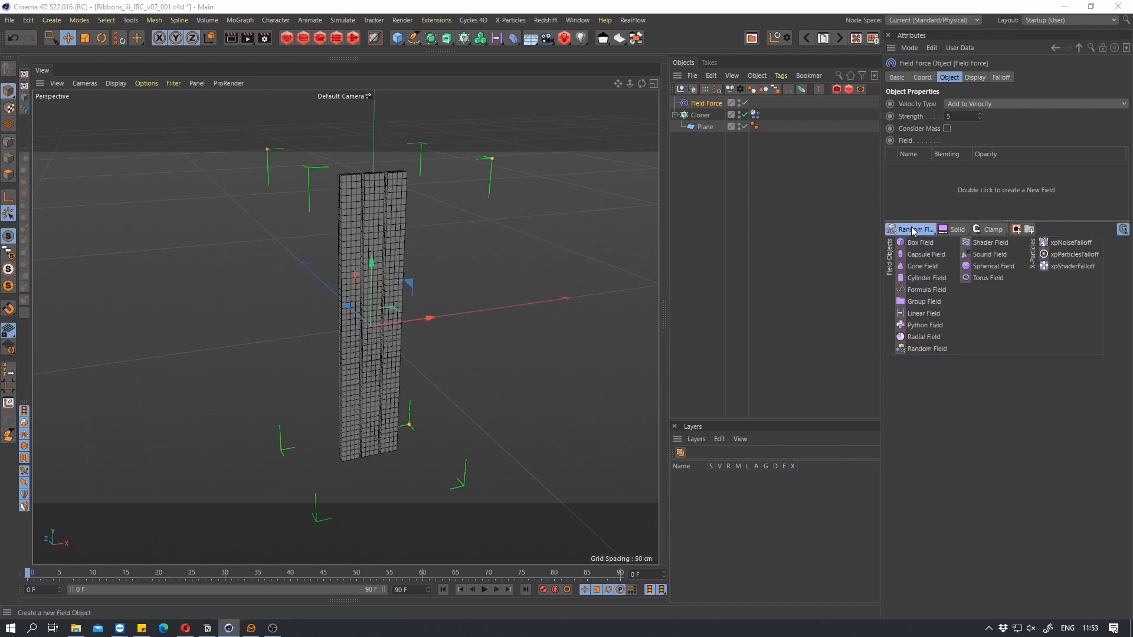
{"action": "left_click", "coordinate": [924, 337]}
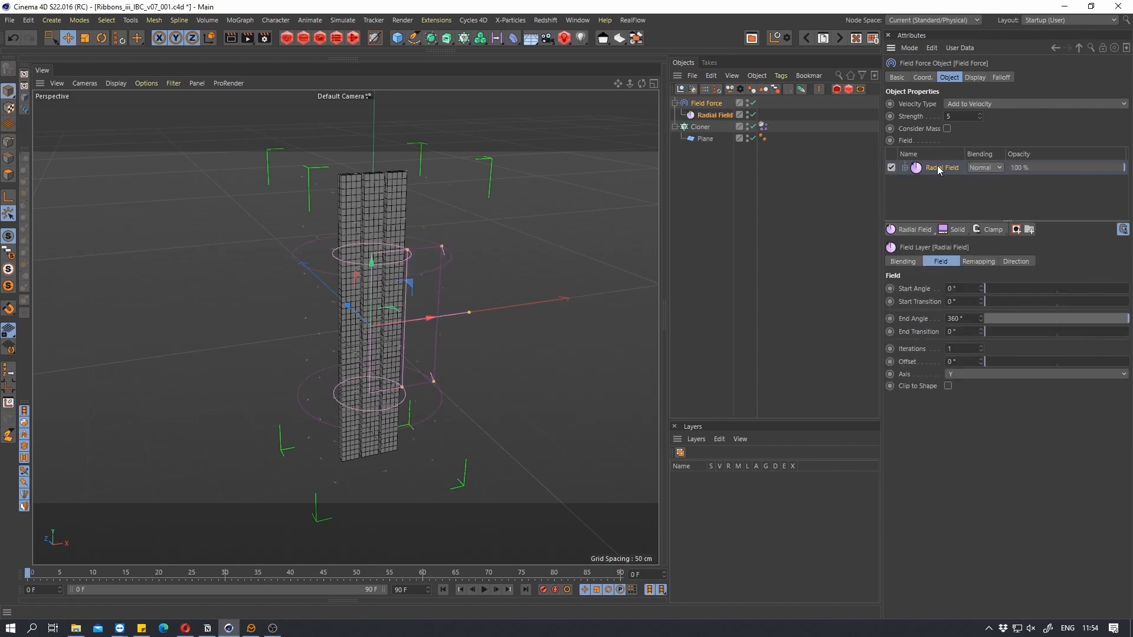
Play the simulation to check how the Radial Field pushes the strips, and inspect them from another angle
{"action": "mouse_move", "coordinate": [377, 348]}
{"action": "left_mouse_down", "text": "alt"}
{"action": "mouse_move", "coordinate": [144, 324]}
{"action": "mouse_move", "coordinate": [364, 342]}
{"action": "left_mouse_up", "text": "alt"}
{"action": "left_click", "coordinate": [485, 588]}
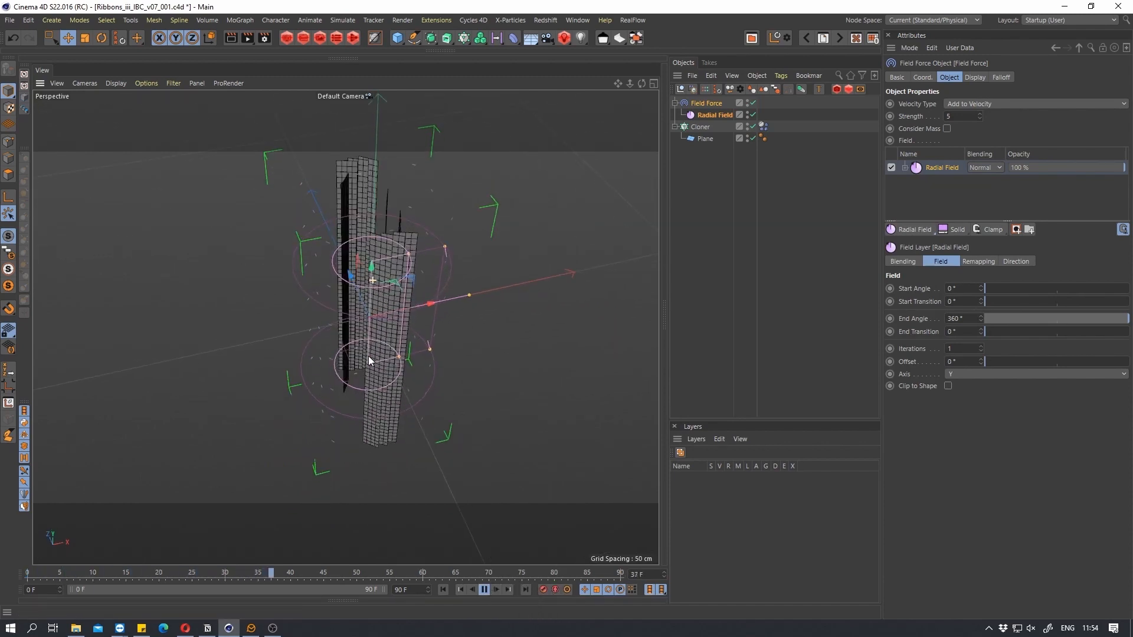
{"action": "left_click", "coordinate": [484, 590]}
{"action": "left_click_drag", "start_coordinate": [391, 277], "coordinate": [416, 279], "text": "alt"}
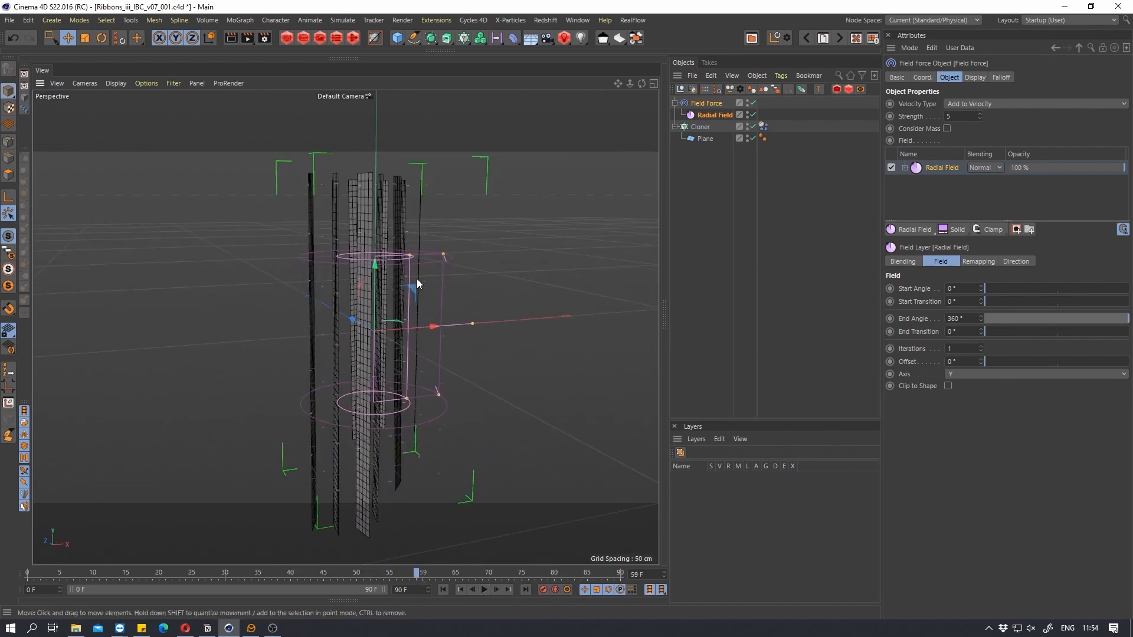
Try moving the Field Force along X away from the strips, replay the simulation from the first frame, and undo the move
{"action": "left_click_drag", "start_coordinate": [427, 325], "coordinate": [679, 302]}
{"action": "left_click", "coordinate": [444, 589]}
{"action": "left_click", "coordinate": [484, 589]}
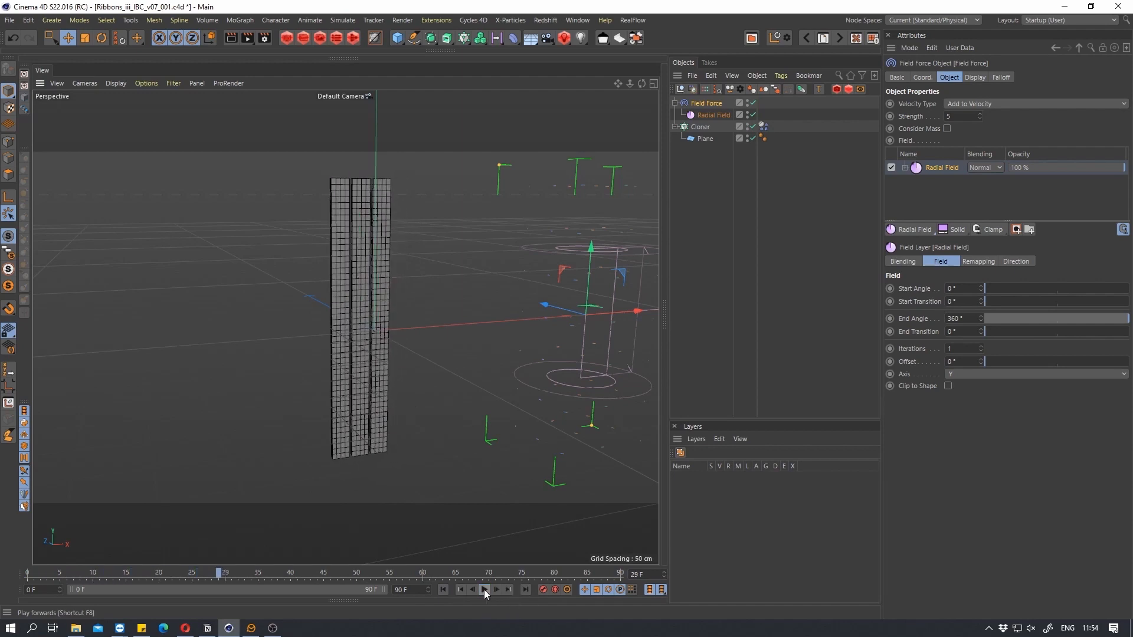
{"action": "key", "text": "ctrl+z"}
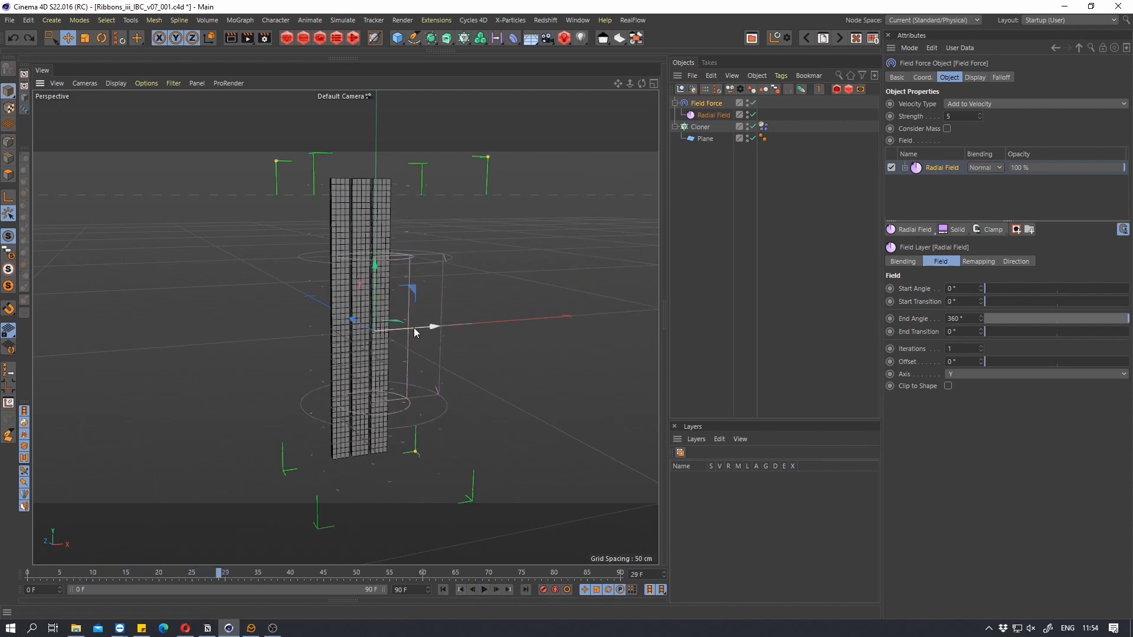
Undo the addition of the Radial Field and return to the first frame
{"action": "left_click_drag", "start_coordinate": [384, 288], "coordinate": [384, 359], "text": "alt"}
{"action": "key", "text": "ctrl+z"}
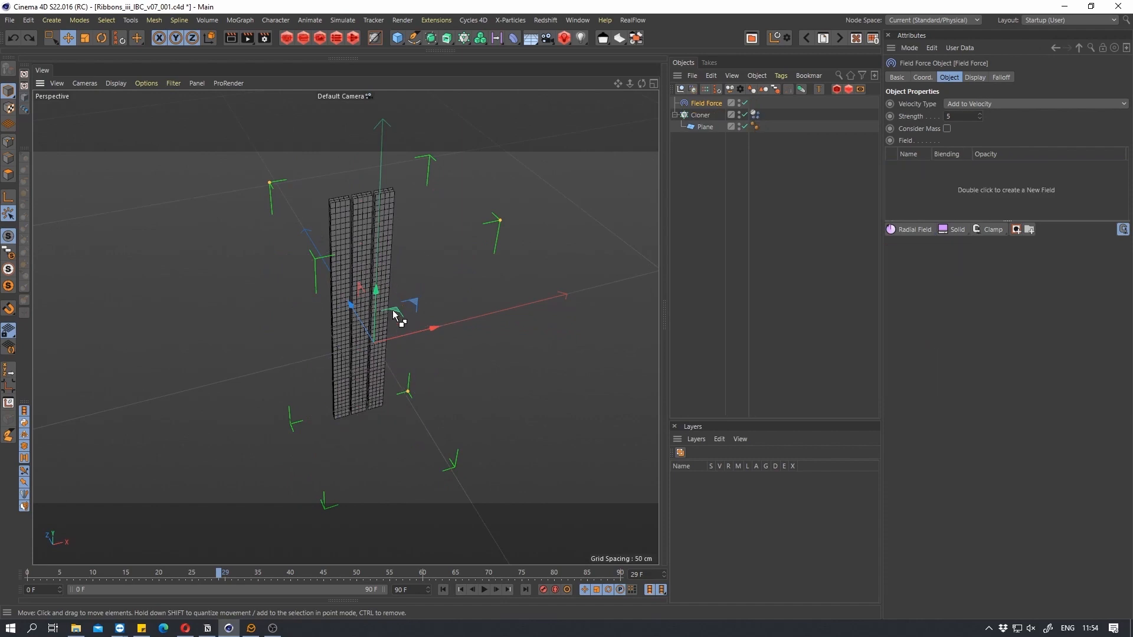
{"action": "left_click_drag", "start_coordinate": [356, 316], "coordinate": [403, 323], "text": "alt"}
{"action": "left_click", "coordinate": [443, 591]}
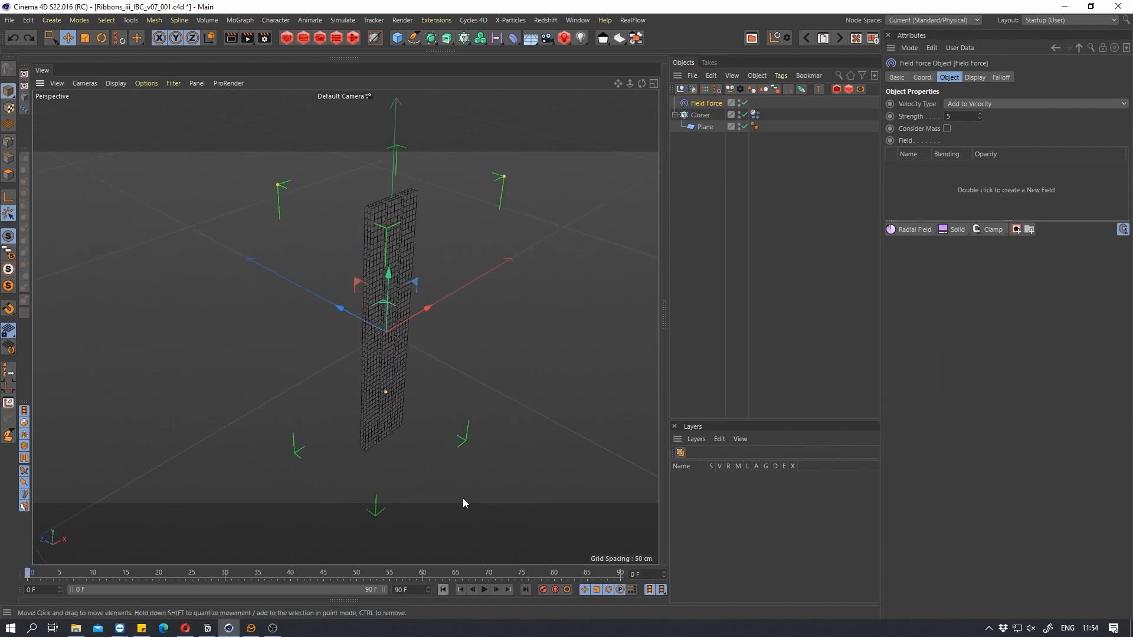
Play the simulation with the Field Force containing no field
{"action": "left_click_drag", "start_coordinate": [463, 504], "coordinate": [379, 296], "text": "alt"}
{"action": "mouse_move", "coordinate": [362, 245]}
{"action": "left_mouse_down", "text": "alt"}
{"action": "mouse_move", "coordinate": [379, 266]}
{"action": "mouse_move", "coordinate": [519, 269]}
{"action": "left_mouse_up", "text": "alt"}
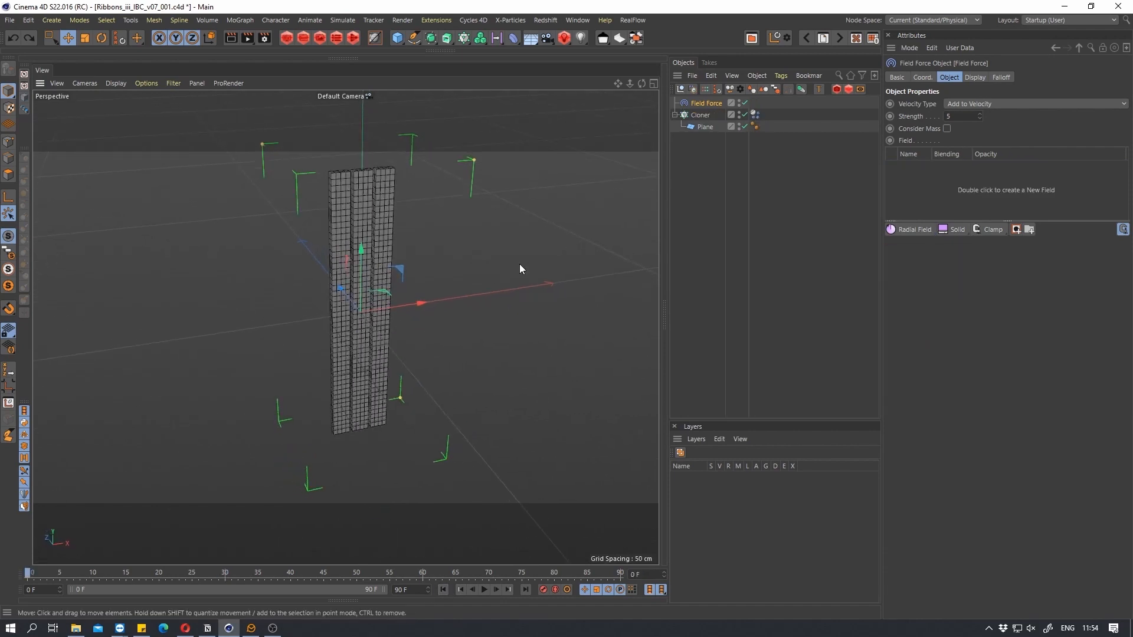
{"action": "left_click", "coordinate": [484, 590]}
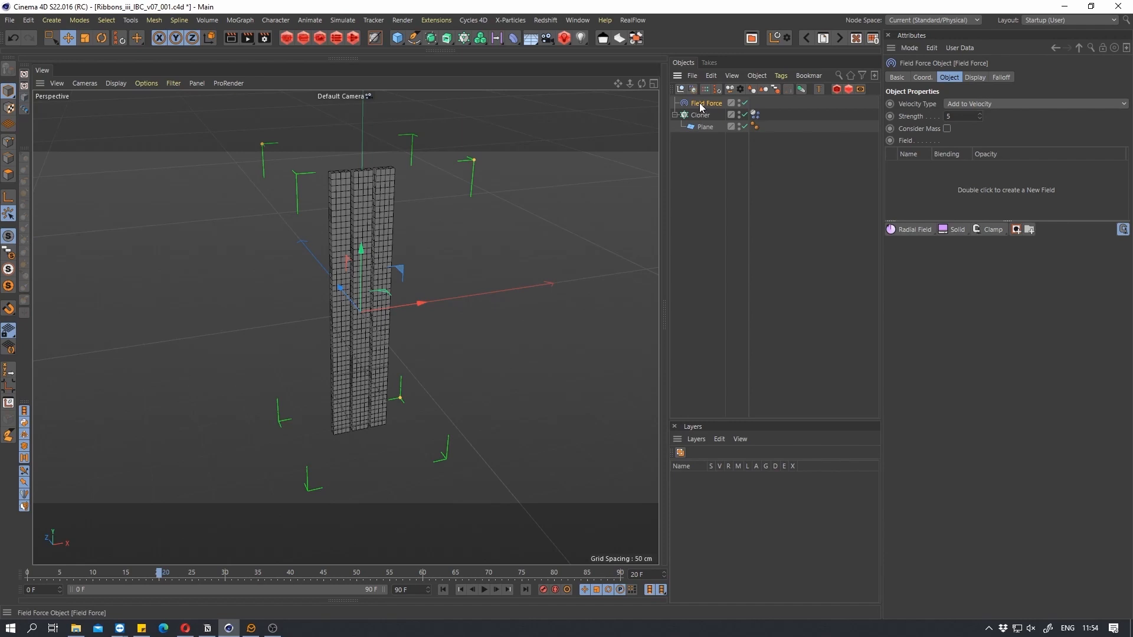
Add a Radial Field to the Field Force again and view it around the strips
{"action": "left_click", "coordinate": [904, 230]}
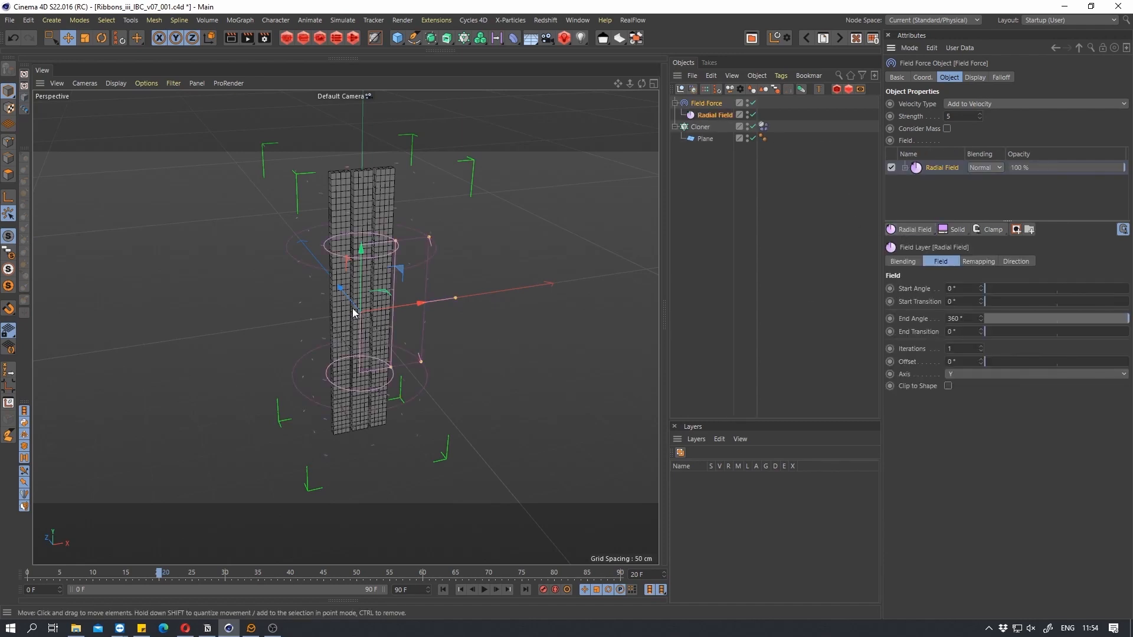
{"action": "left_click_drag", "start_coordinate": [406, 295], "coordinate": [445, 204], "text": "alt"}
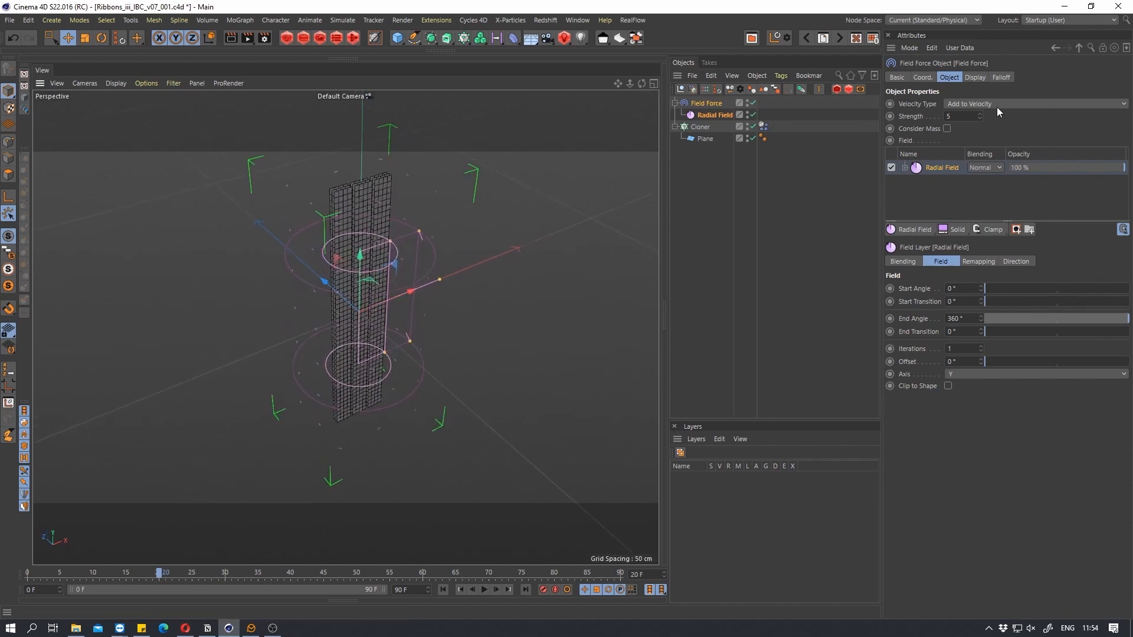
{"action": "left_click_drag", "start_coordinate": [444, 278], "coordinate": [386, 167], "text": "alt"}
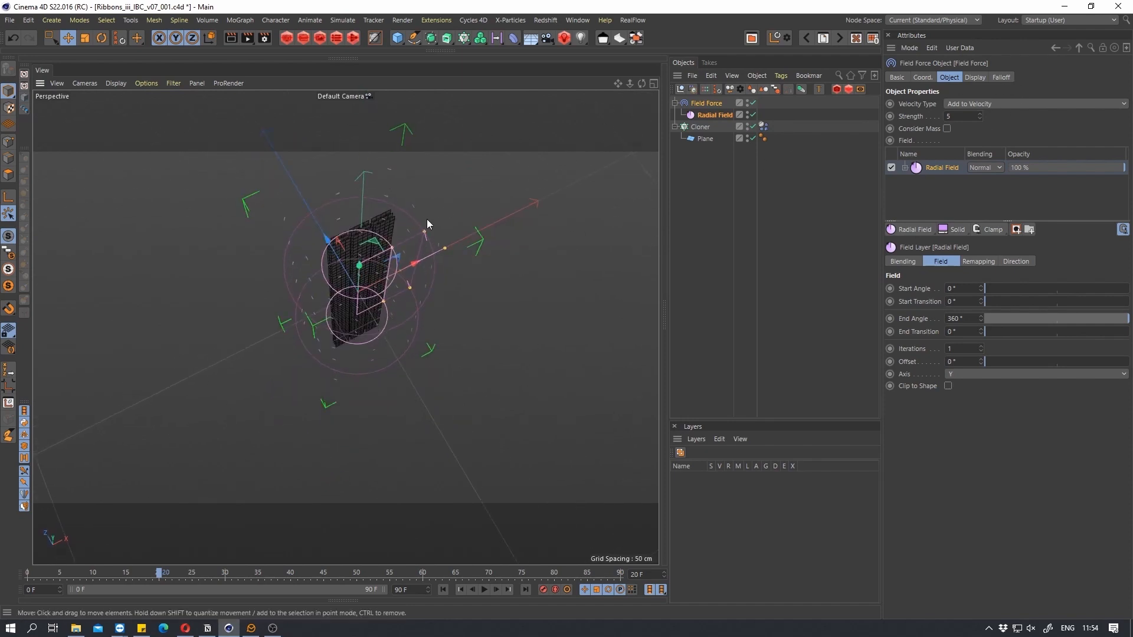
{"action": "left_click", "coordinate": [976, 78]}
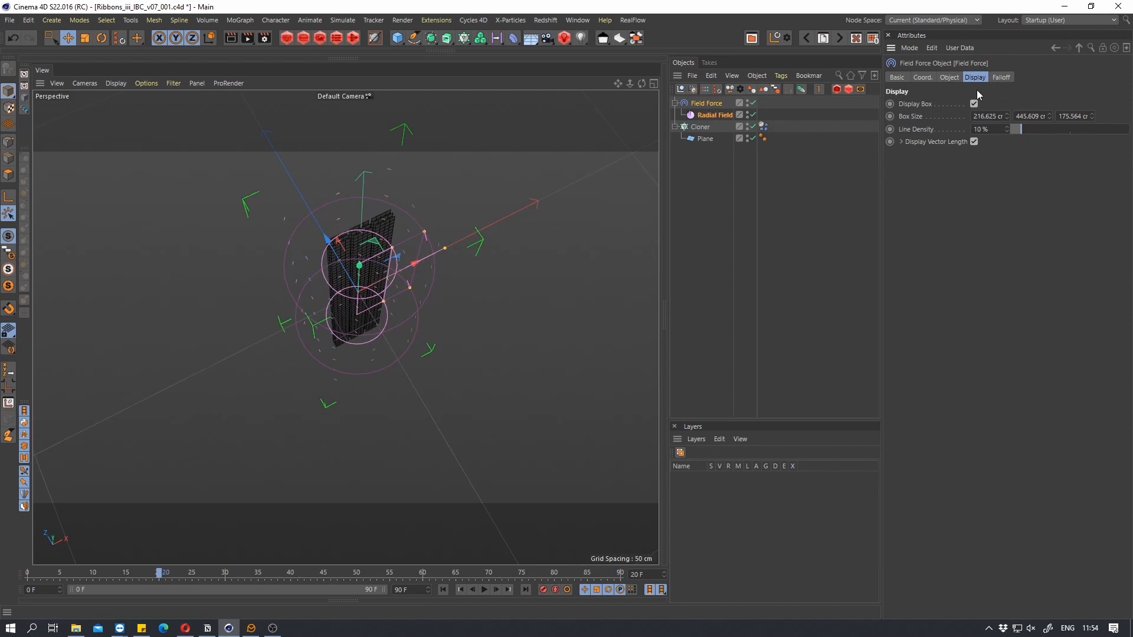
{"action": "left_click", "coordinate": [950, 79]}
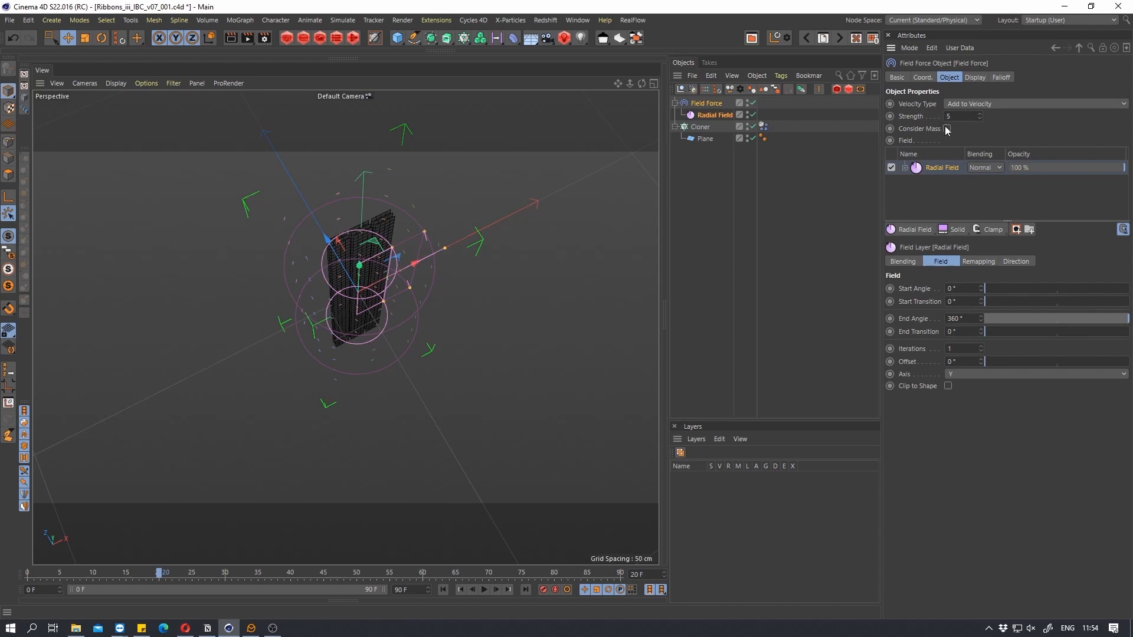
{"action": "left_click", "coordinate": [974, 78]}
{"action": "left_click", "coordinate": [951, 77]}
{"action": "left_click_drag", "start_coordinate": [434, 282], "coordinate": [428, 241], "text": "alt"}
{"action": "key", "text": "ctrl+z"}
Try increasing the Field Force's Scale Displayed Length to 2.01 and higher, and undo those changes while keeping the Radial Field
{"action": "left_click", "coordinate": [976, 79]}
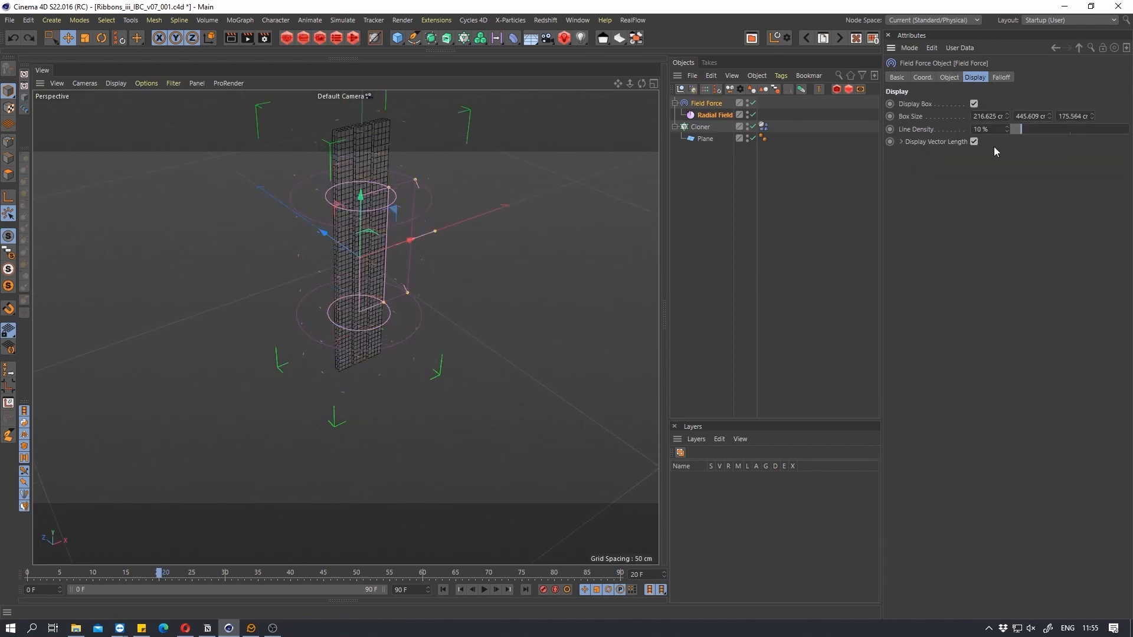
{"action": "left_click", "coordinate": [902, 142]}
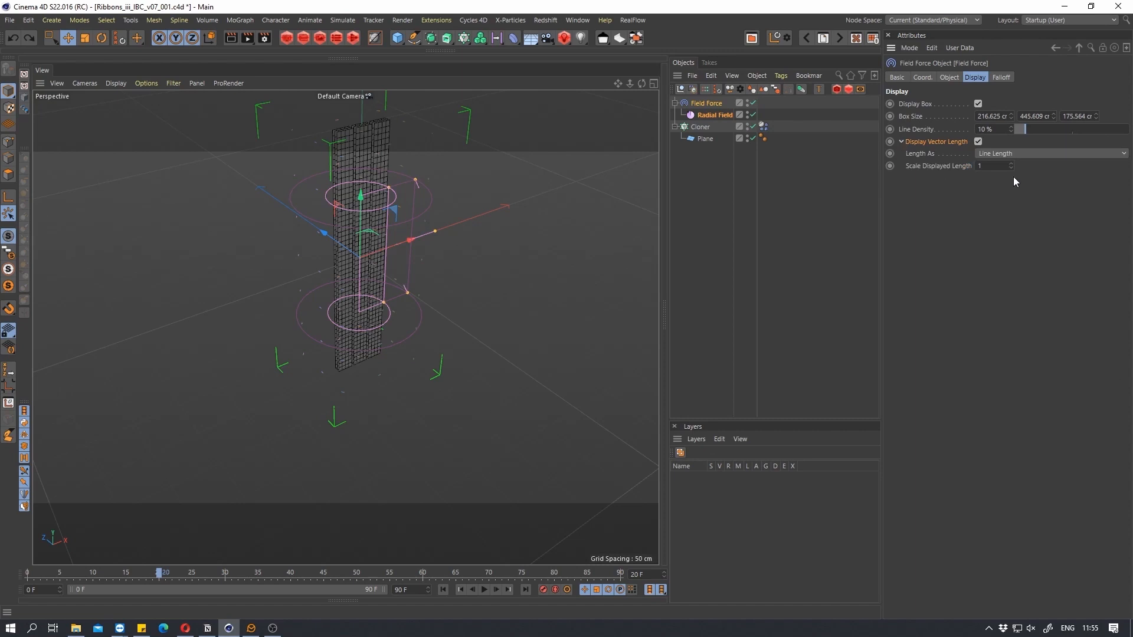
{"action": "left_click_drag", "start_coordinate": [1010, 167], "coordinate": [1011, 140]}
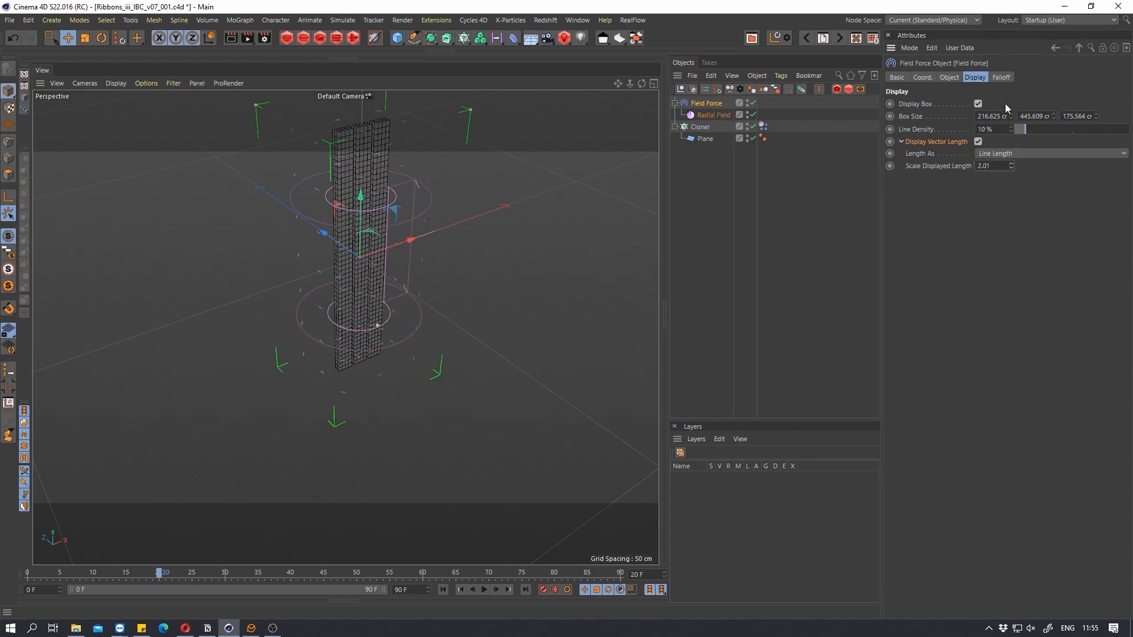
{"action": "left_click_drag", "start_coordinate": [1012, 168], "coordinate": [1015, 28]}
{"action": "key", "text": "ctrl+z"}
{"action": "key", "text": "ctrl+z"}
{"action": "key", "text": "ctrl+z"}
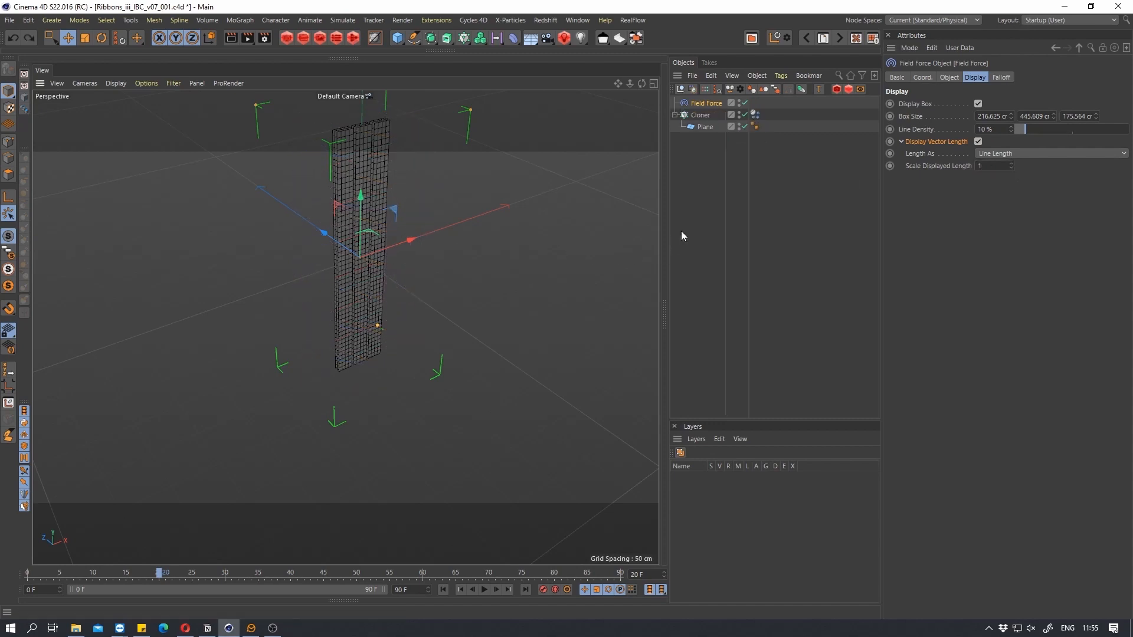
{"action": "key", "text": "ctrl+y"}
Set the Field Force's strength to 100
{"action": "left_click", "coordinate": [950, 77]}
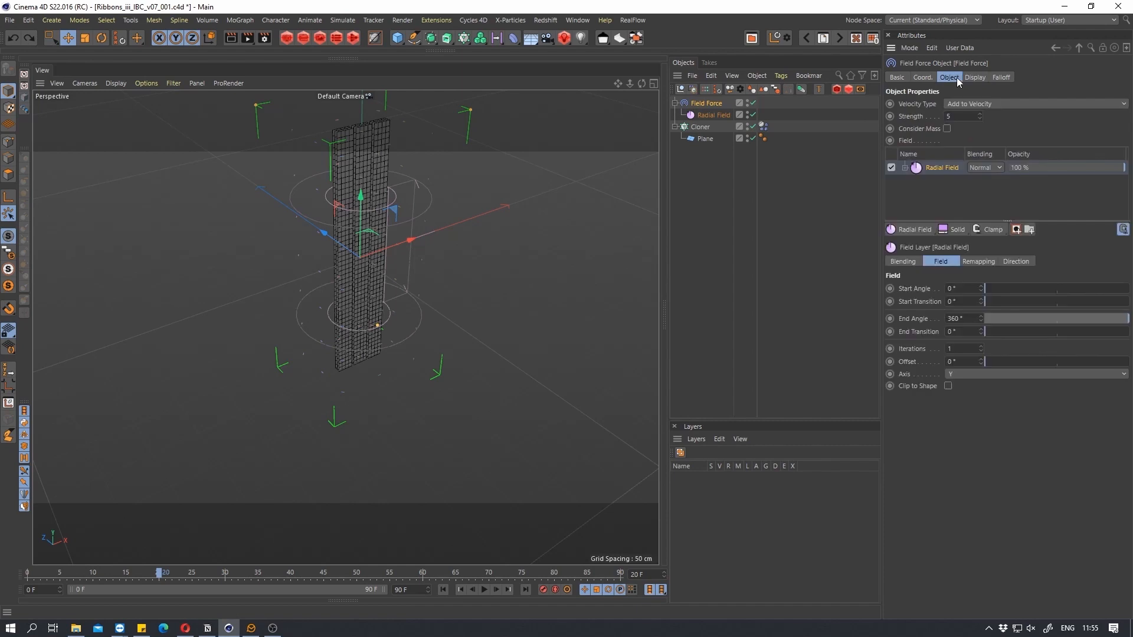
{"action": "left_click_drag", "start_coordinate": [385, 208], "coordinate": [394, 259], "text": "alt"}
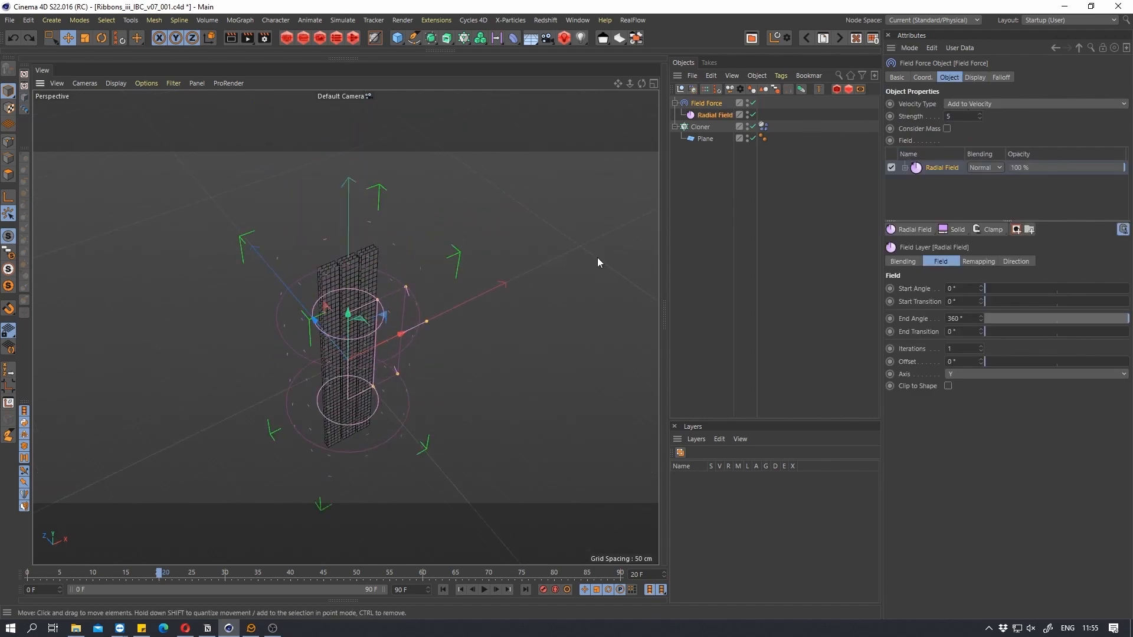
{"action": "type", "text": "100"}
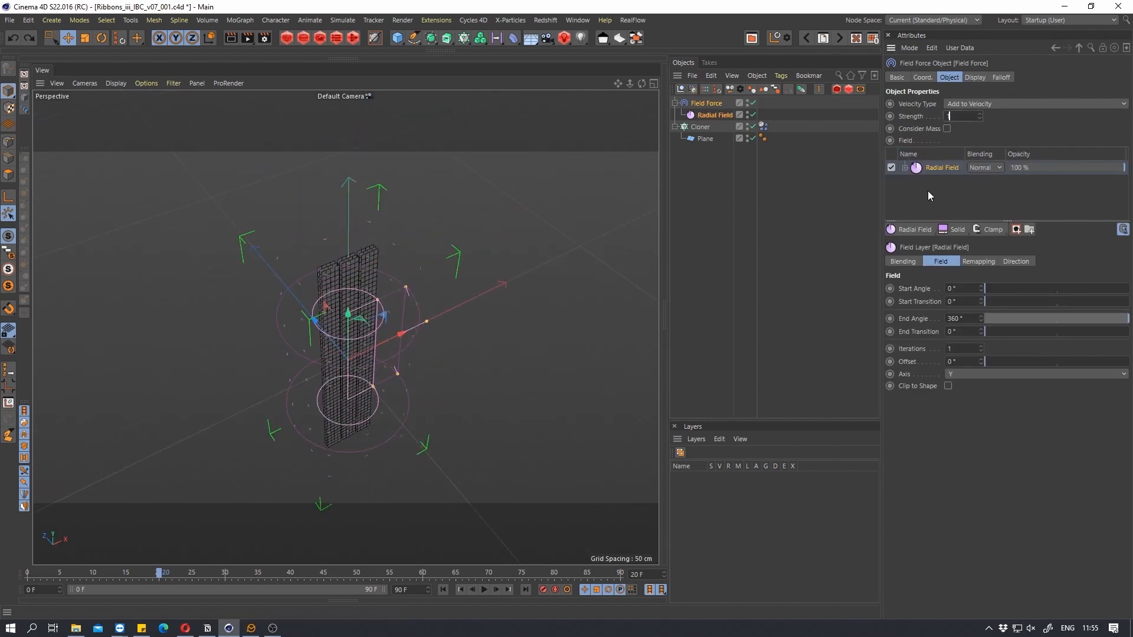
{"action": "left_click_drag", "start_coordinate": [452, 441], "coordinate": [392, 358], "text": "alt"}
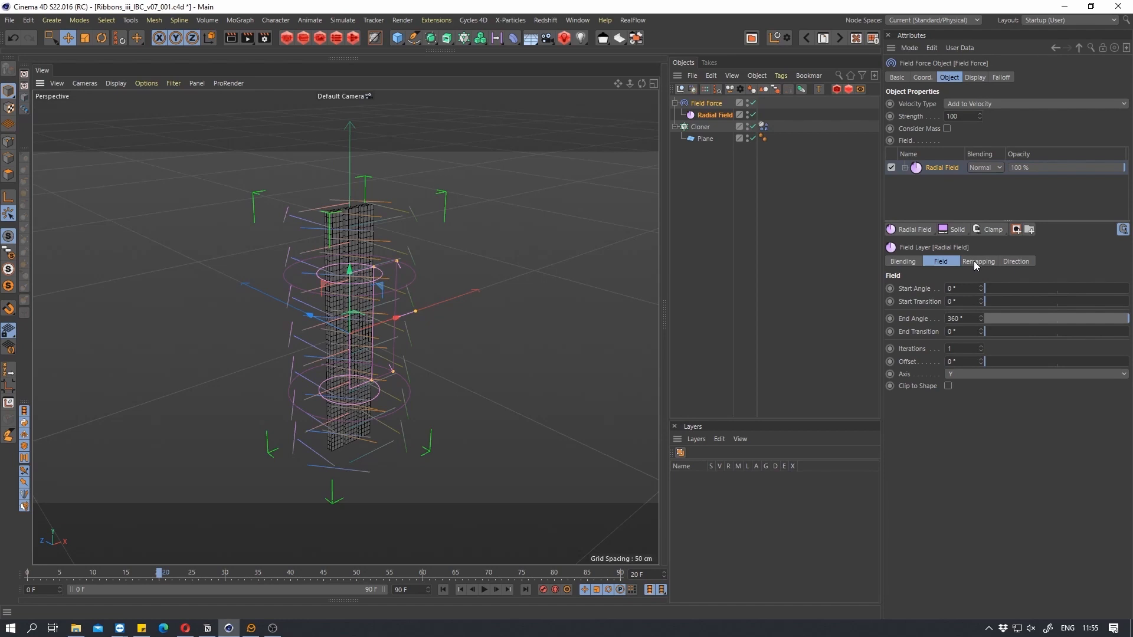
{"action": "left_click", "coordinate": [1013, 261]}
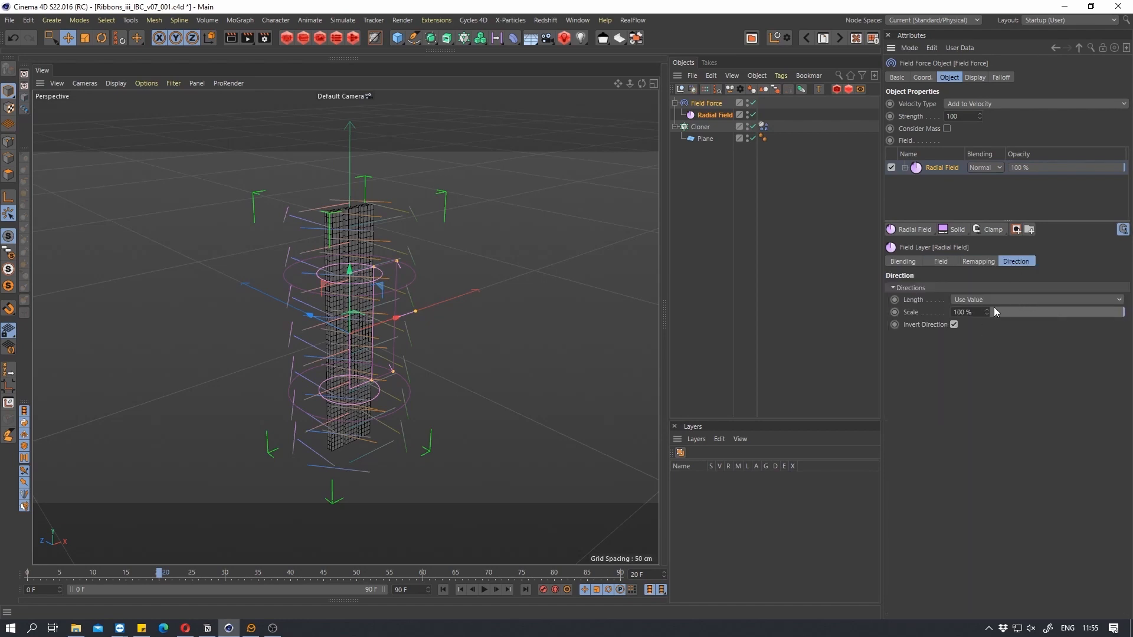
{"action": "left_click", "coordinate": [906, 262]}
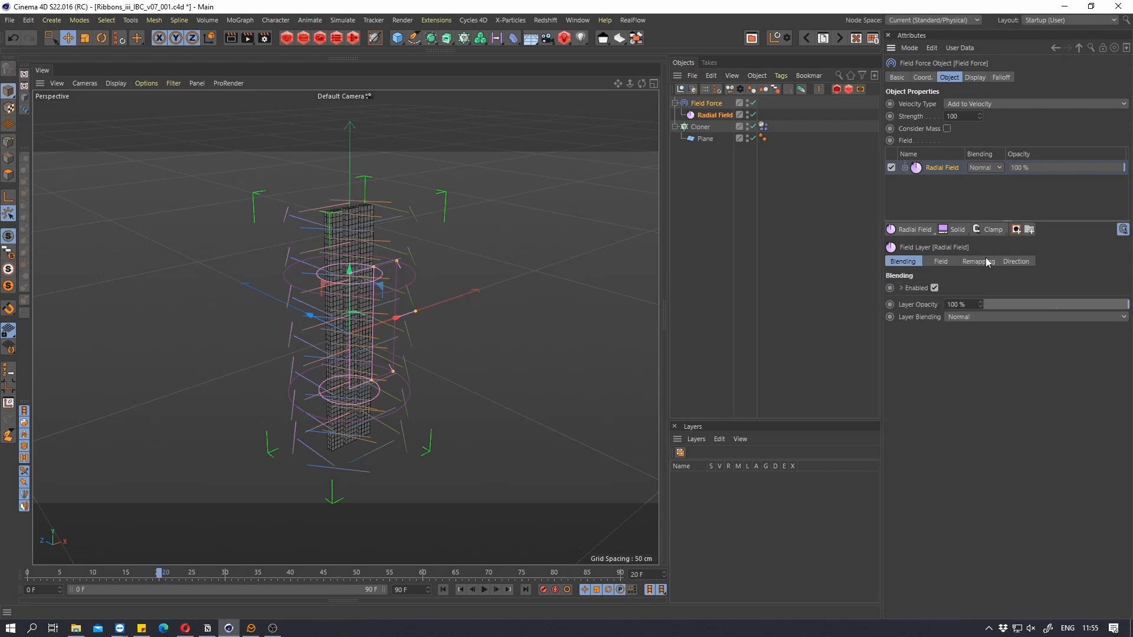
{"action": "left_click", "coordinate": [936, 263]}
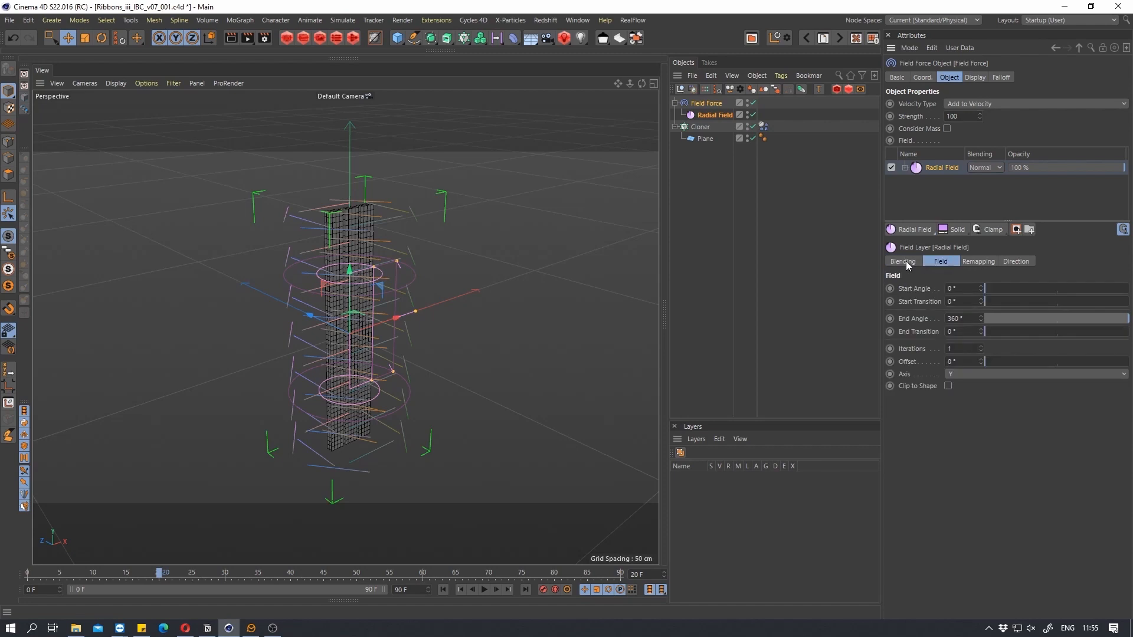
{"action": "left_click", "coordinate": [902, 261]}
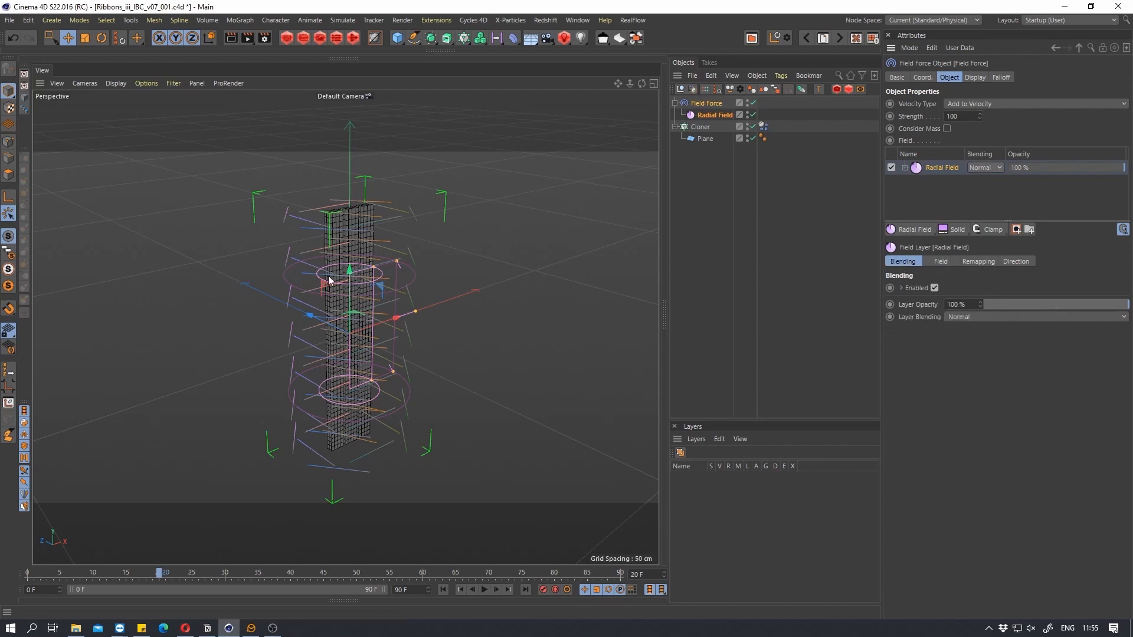
Rotate the Radial Field so its circular faces point to the front of the strips, and play the simulation to check
{"action": "key", "text": "r"}
{"action": "left_click_drag", "start_coordinate": [366, 313], "coordinate": [306, 327]}
{"action": "left_click", "coordinate": [444, 590]}
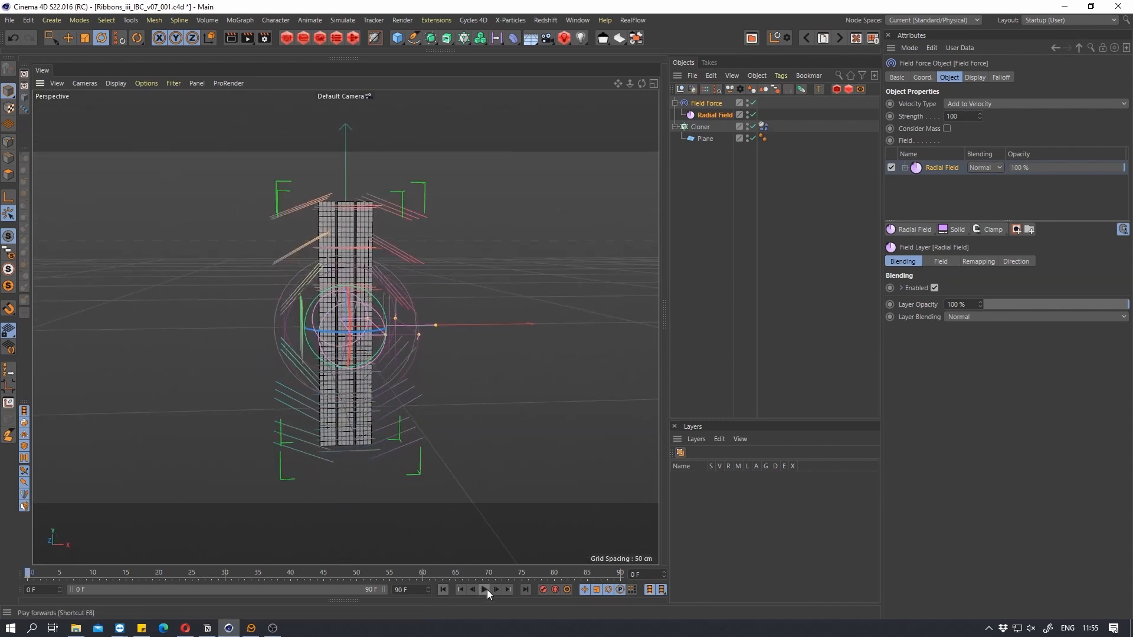
{"action": "left_click", "coordinate": [485, 590]}
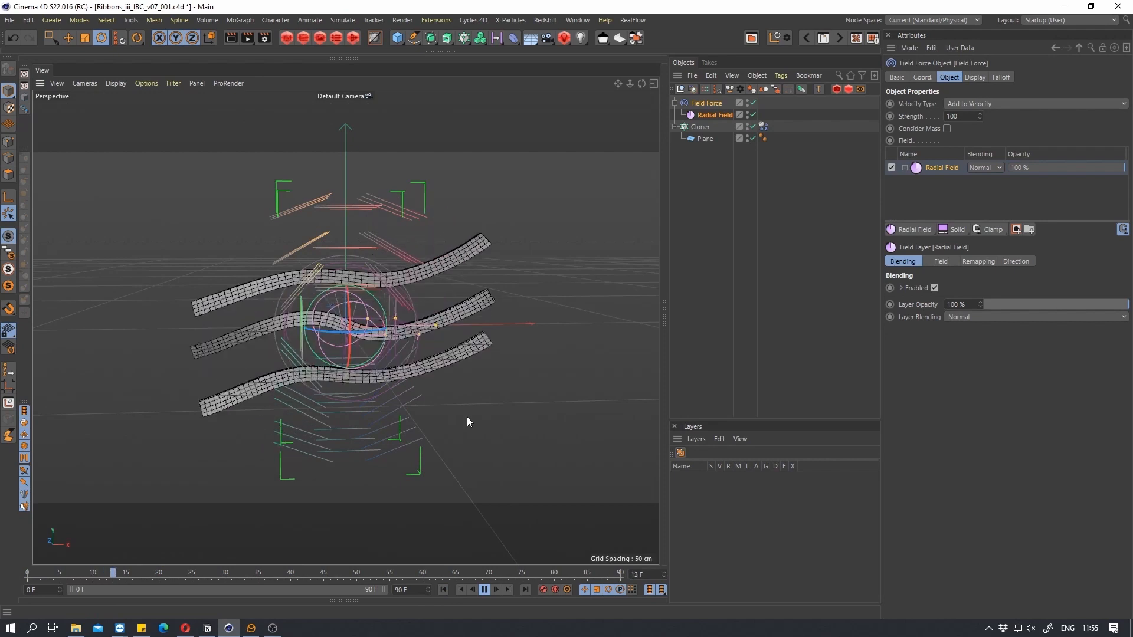
{"action": "left_click", "coordinate": [482, 589]}
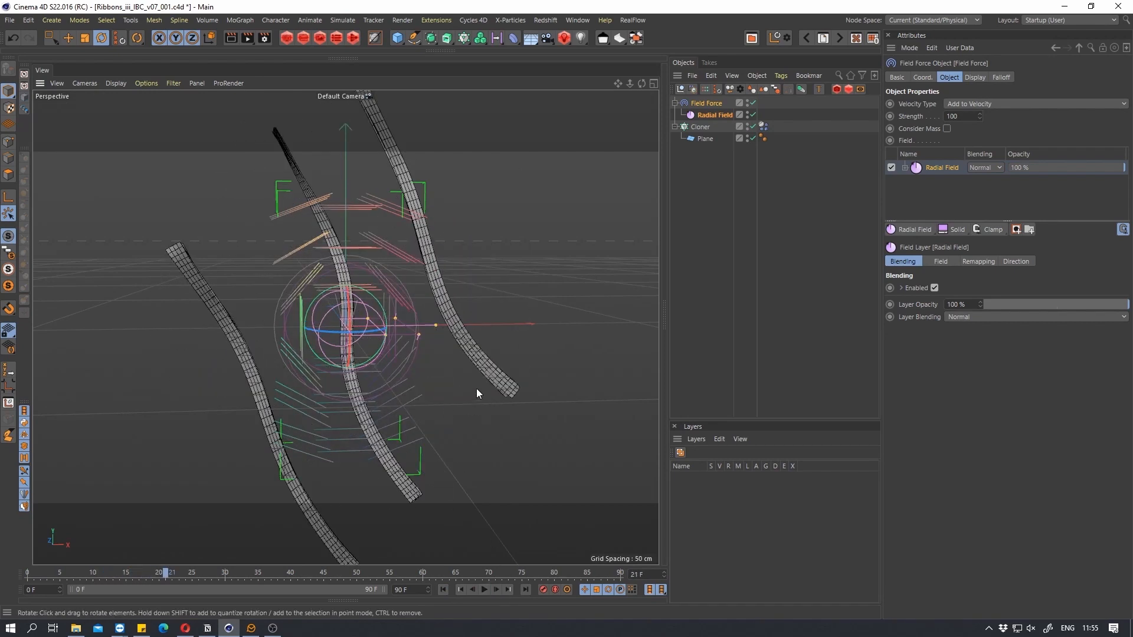
{"action": "left_click", "coordinate": [443, 590]}
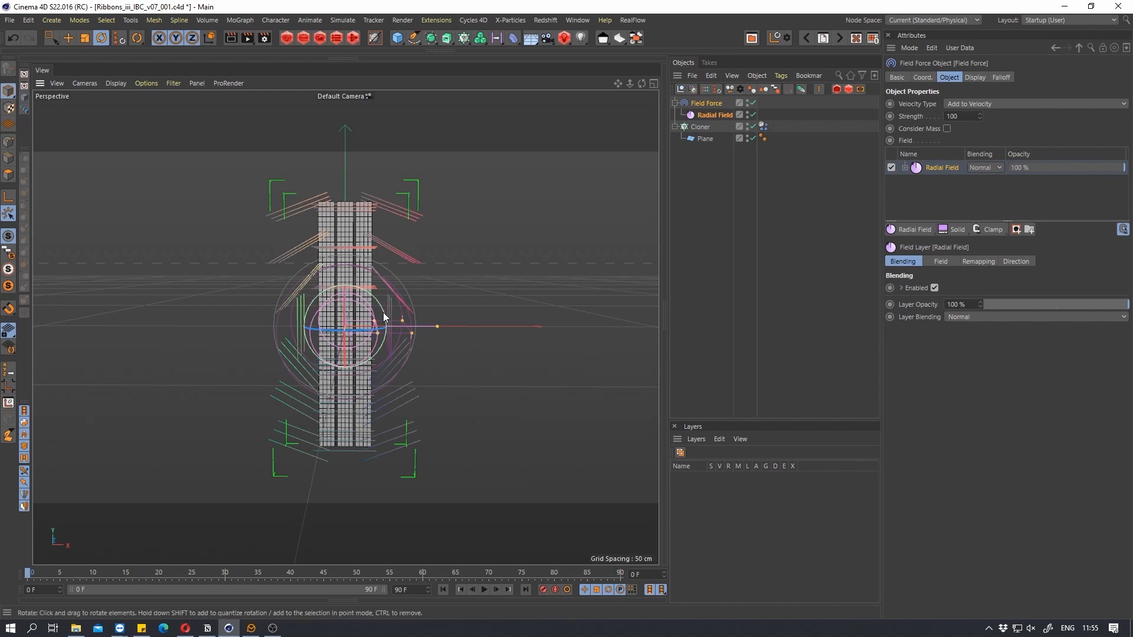
Add a mask to the Radial Field layer and place a new Spherical Field inside that mask
{"action": "middle_click_drag", "start_coordinate": [378, 307], "coordinate": [410, 289], "text": "alt"}
{"action": "scroll", "coordinate": [407, 287], "scroll_direction": "up", "scroll_amount": 1}
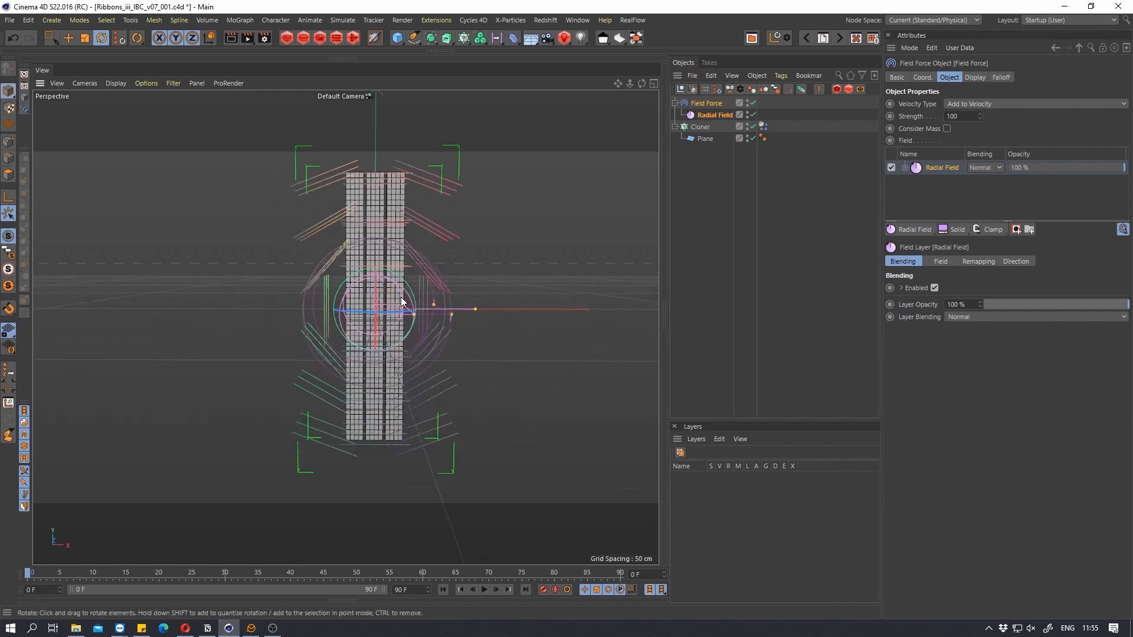
{"action": "left_click", "coordinate": [905, 168]}
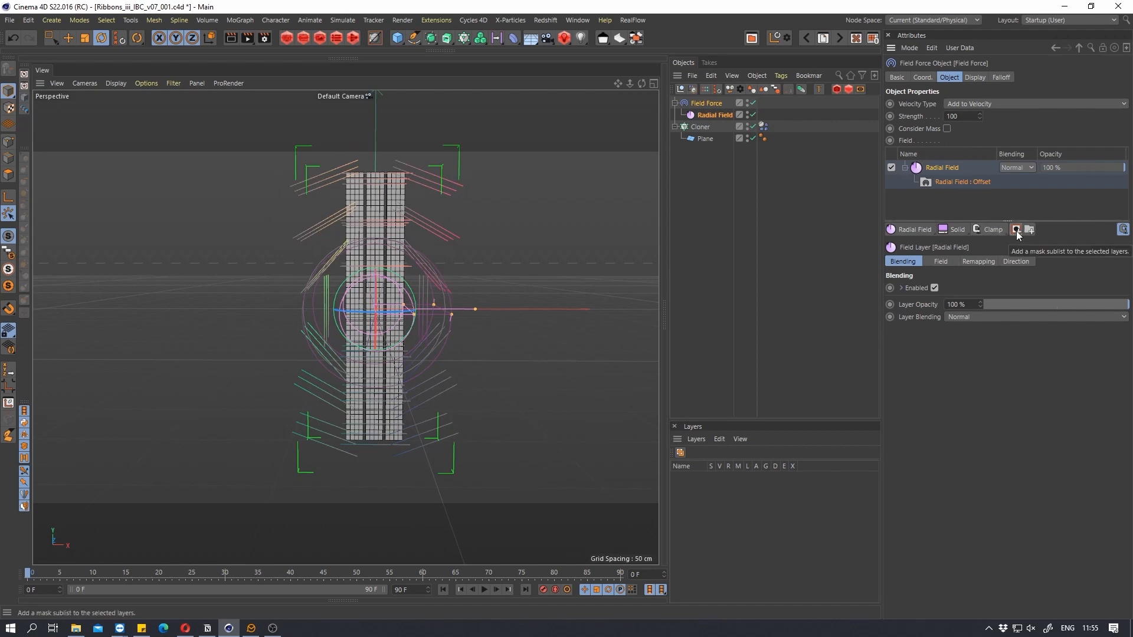
{"action": "left_click", "coordinate": [1016, 229]}
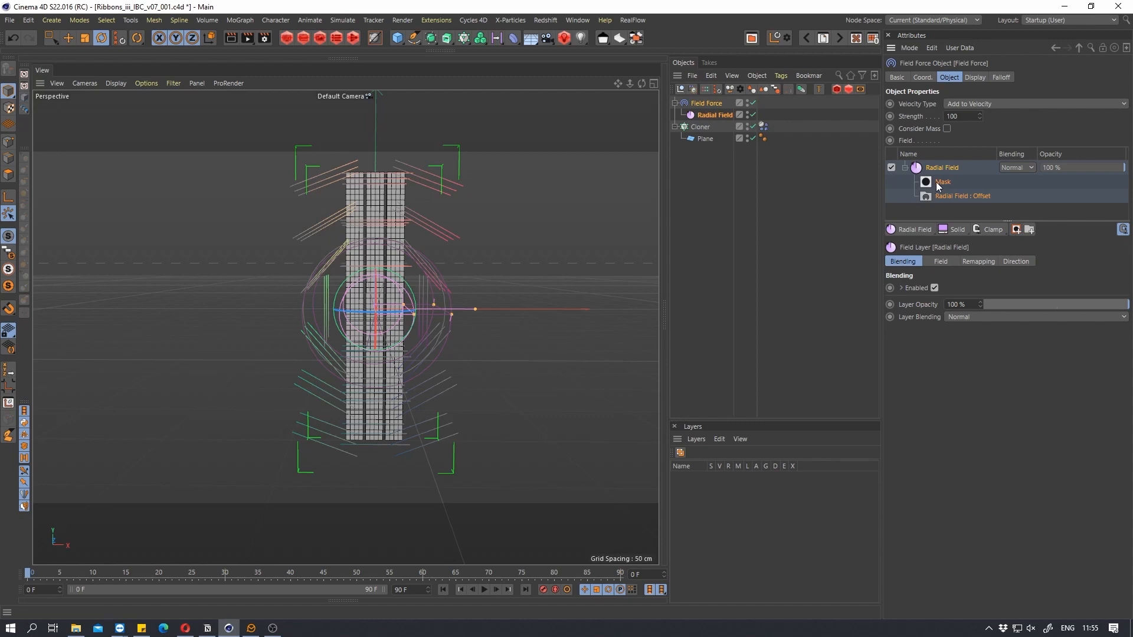
{"action": "left_click", "coordinate": [909, 229]}
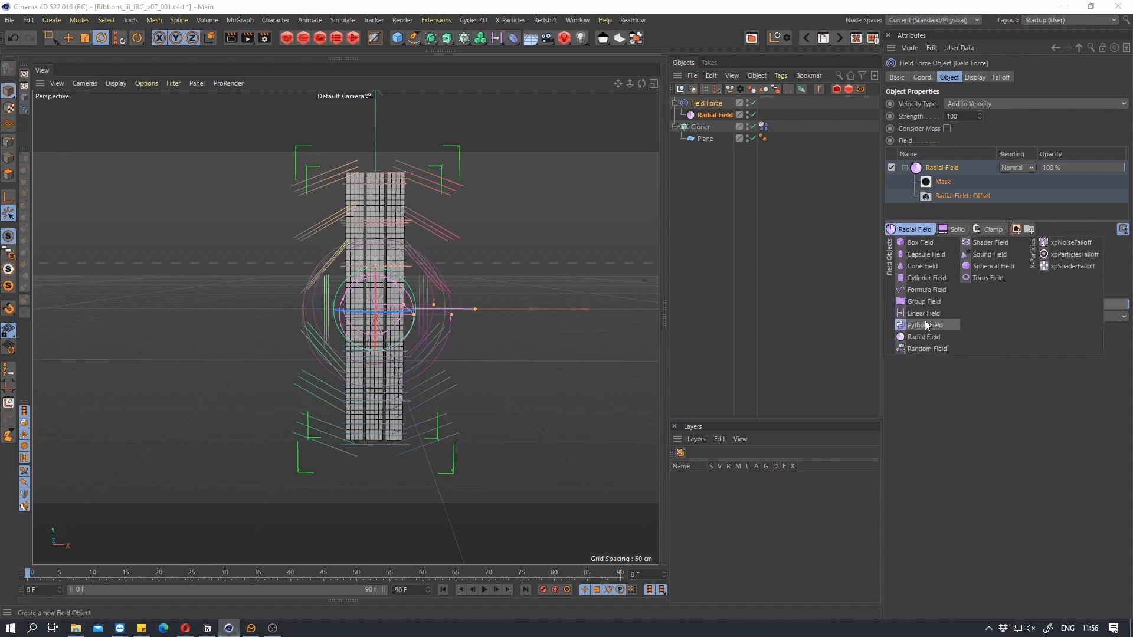
{"action": "left_click", "coordinate": [982, 267]}
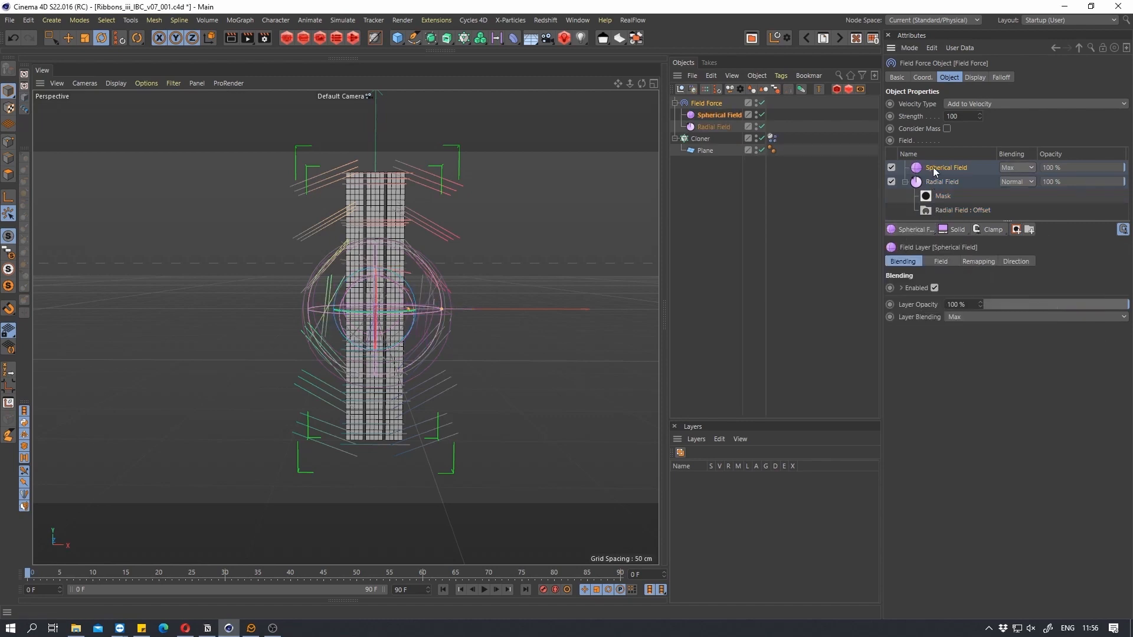
{"action": "left_click_drag", "start_coordinate": [933, 170], "coordinate": [928, 195]}
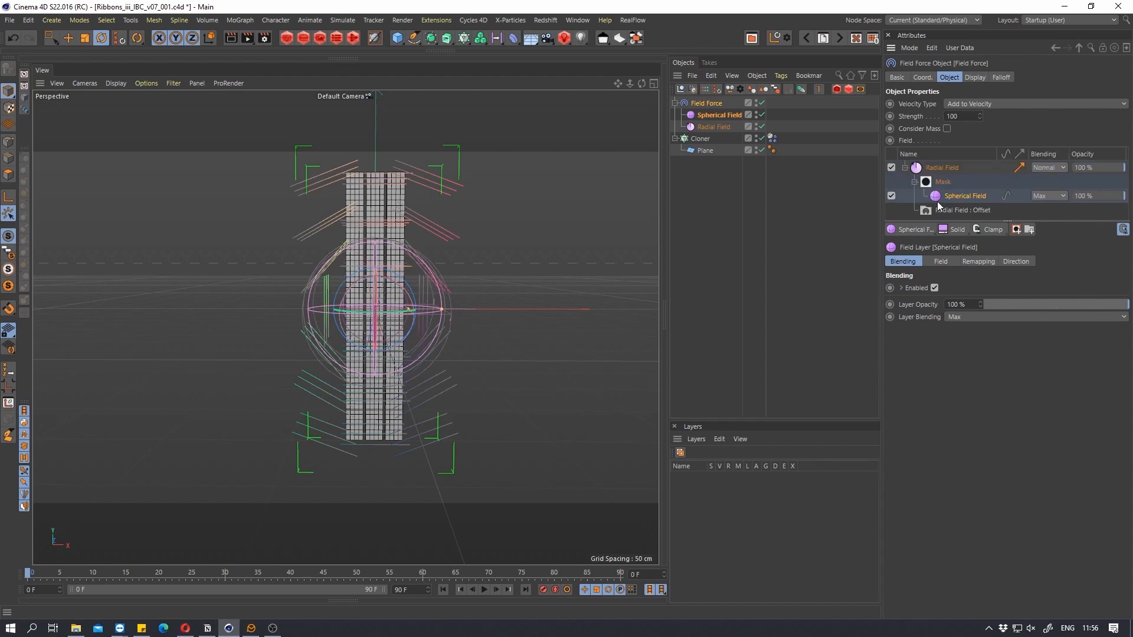
Enable the value channel of the Spherical Field in the mask and play the simulation to test it
{"action": "left_click", "coordinate": [484, 590]}
{"action": "left_click", "coordinate": [484, 590]}
{"action": "left_click", "coordinate": [443, 590]}
{"action": "left_click", "coordinate": [1006, 196]}
{"action": "left_click", "coordinate": [484, 590]}
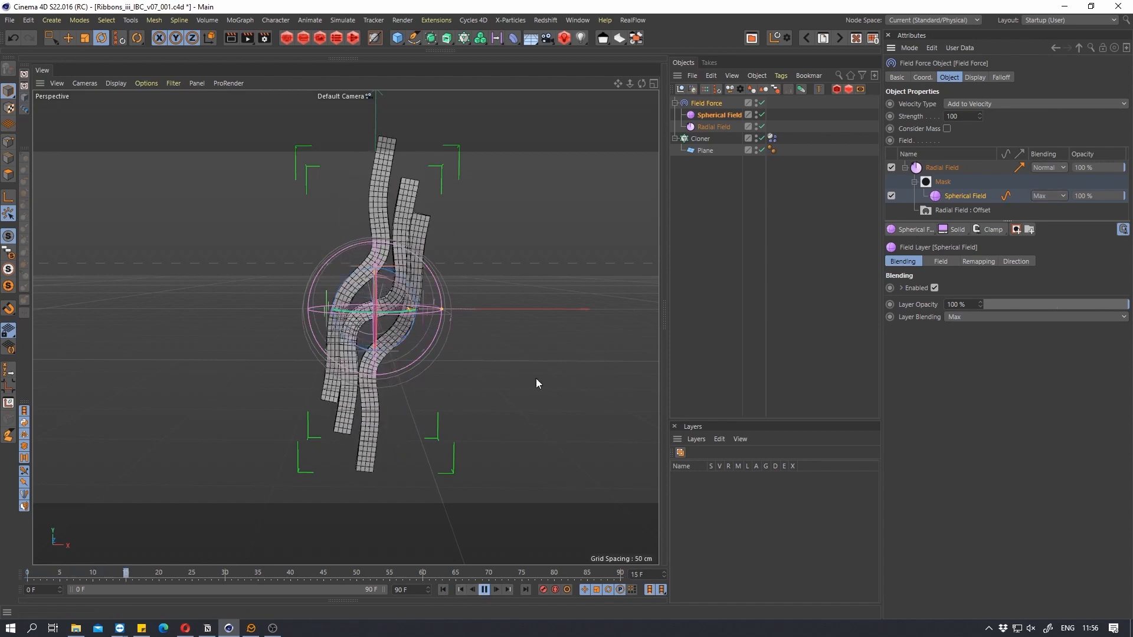
{"action": "left_click", "coordinate": [479, 590]}
{"action": "left_click", "coordinate": [443, 590]}
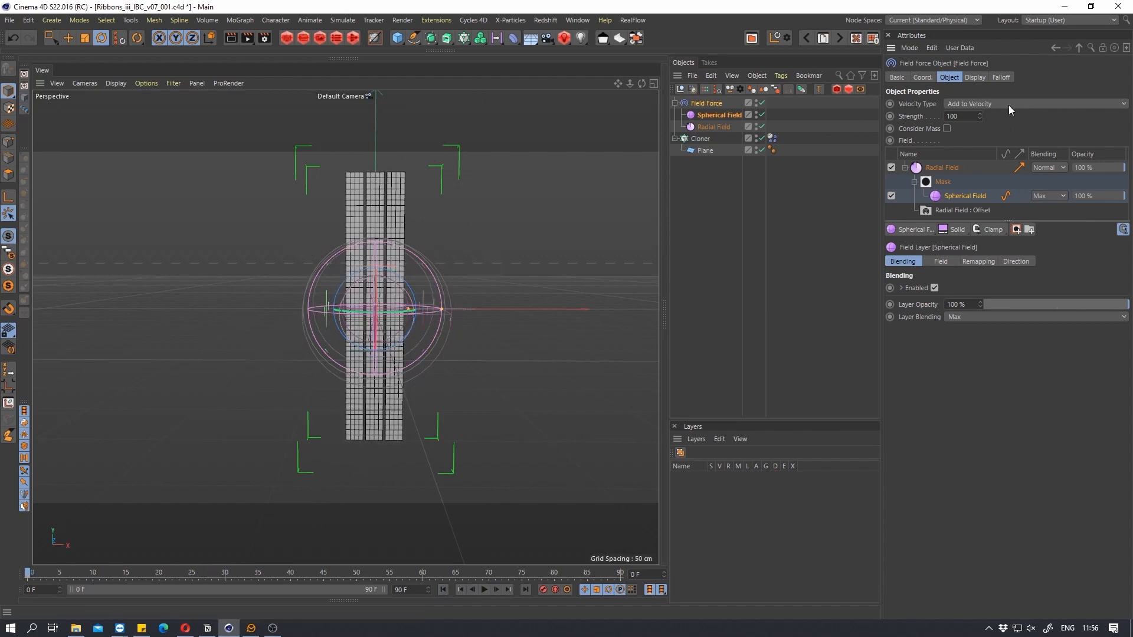
Set the Field Force's velocity type to Set Absolute Velocity and slightly enlarge the Spherical Field while the simulation plays
{"action": "left_click", "coordinate": [972, 110]}
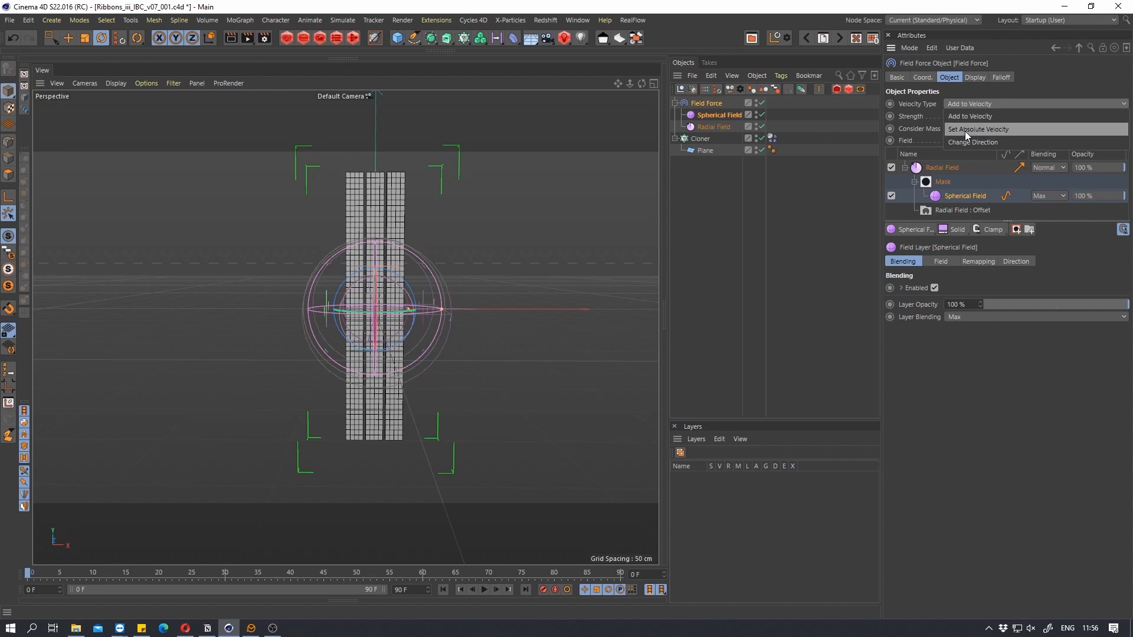
{"action": "left_click", "coordinate": [965, 131]}
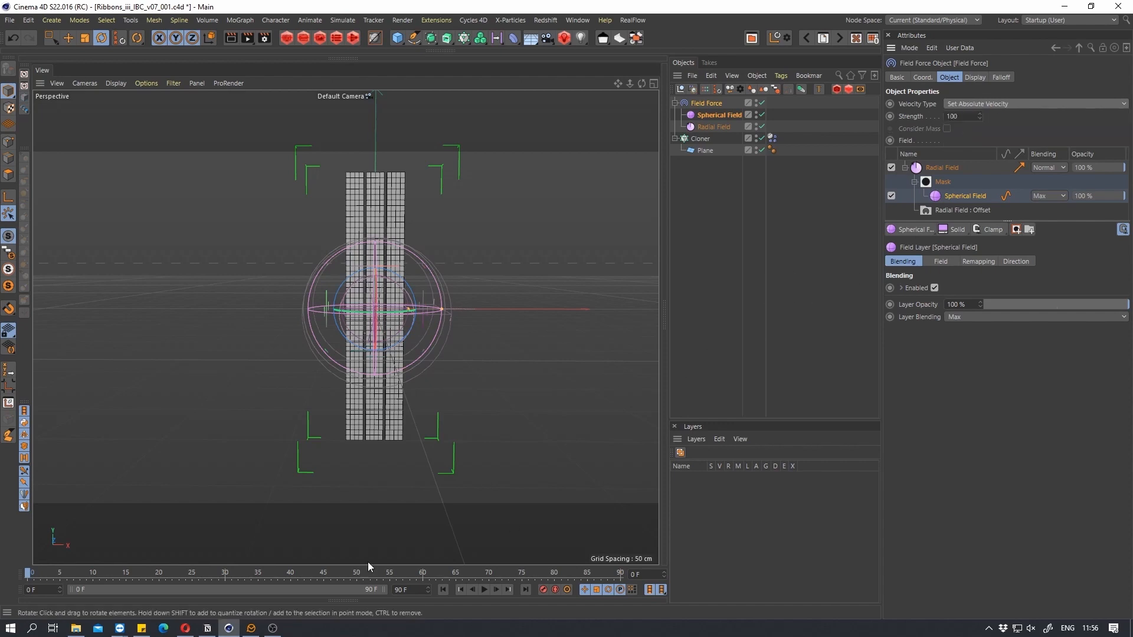
{"action": "left_click", "coordinate": [483, 590]}
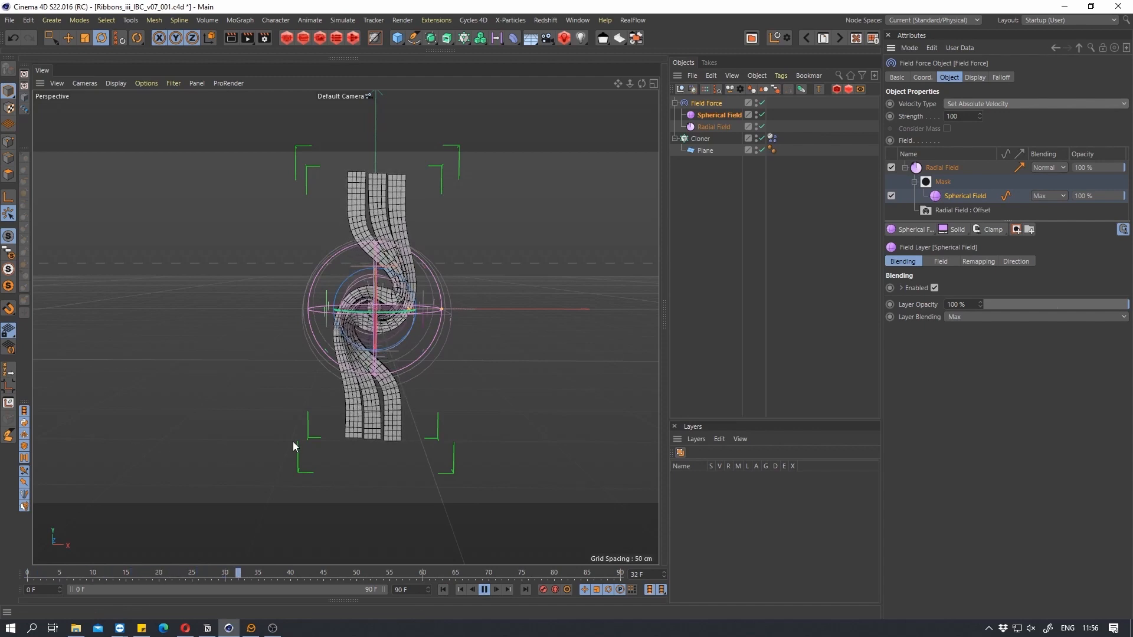
{"action": "left_click_drag", "start_coordinate": [443, 309], "coordinate": [452, 308]}
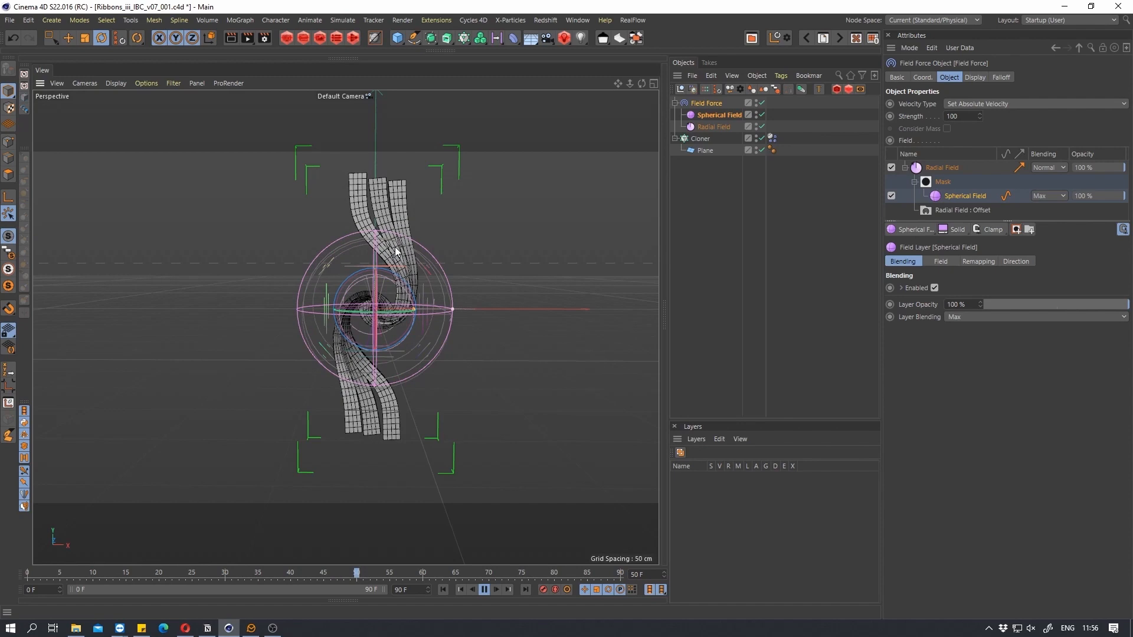
{"action": "left_click", "coordinate": [483, 589]}
Examine the twisted strips around the centre of the Spherical Field up close and from several angles
{"action": "scroll", "coordinate": [337, 314], "scroll_direction": "up", "scroll_amount": 3}
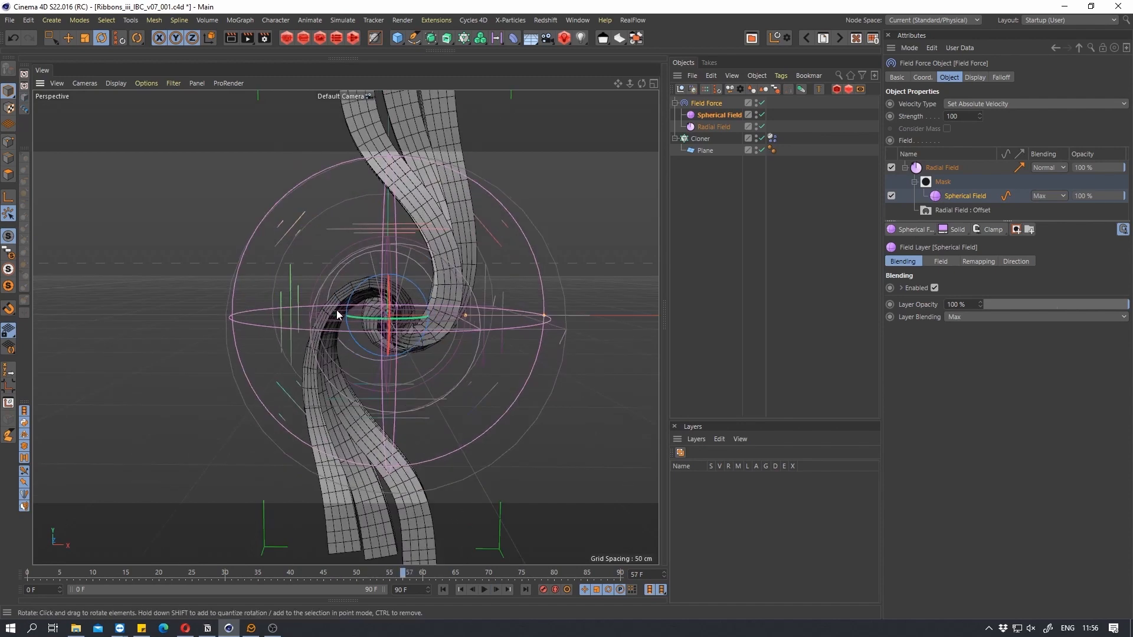
{"action": "left_click_drag", "start_coordinate": [337, 314], "coordinate": [594, 318], "text": "alt"}
{"action": "left_click_drag", "start_coordinate": [639, 312], "coordinate": [408, 303], "text": "alt"}
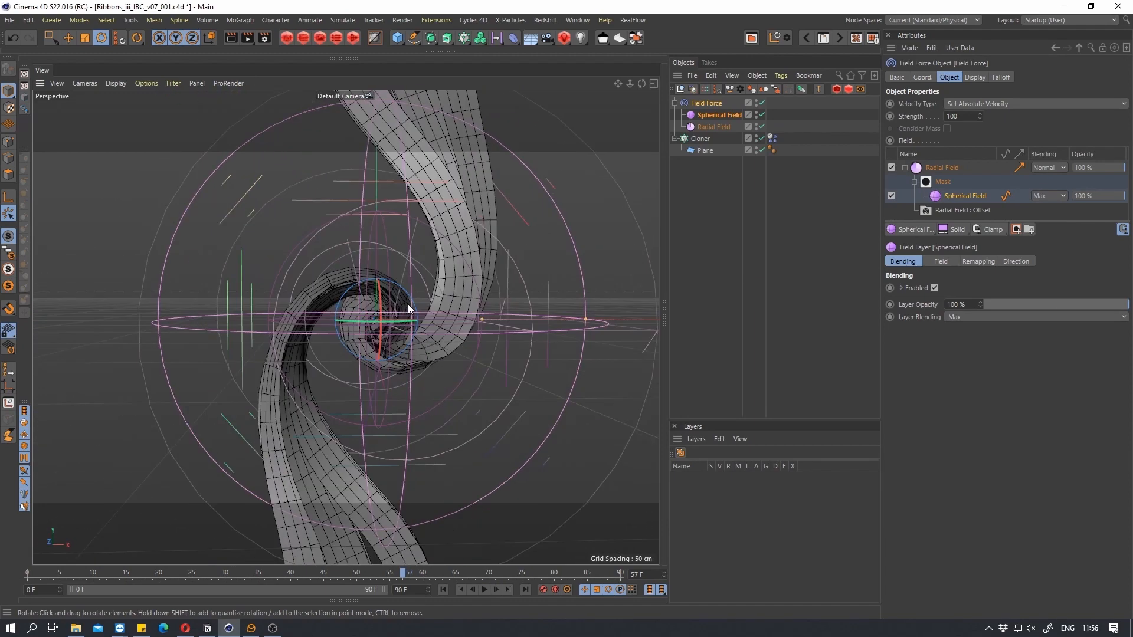
{"action": "right_click_drag", "start_coordinate": [408, 303], "coordinate": [237, 297], "text": "alt"}
{"action": "right_click_drag", "start_coordinate": [425, 299], "coordinate": [525, 299], "text": "alt"}
{"action": "middle_click_drag", "start_coordinate": [420, 295], "coordinate": [378, 292], "text": "alt"}
{"action": "left_click_drag", "start_coordinate": [378, 292], "coordinate": [378, 299], "text": "alt"}
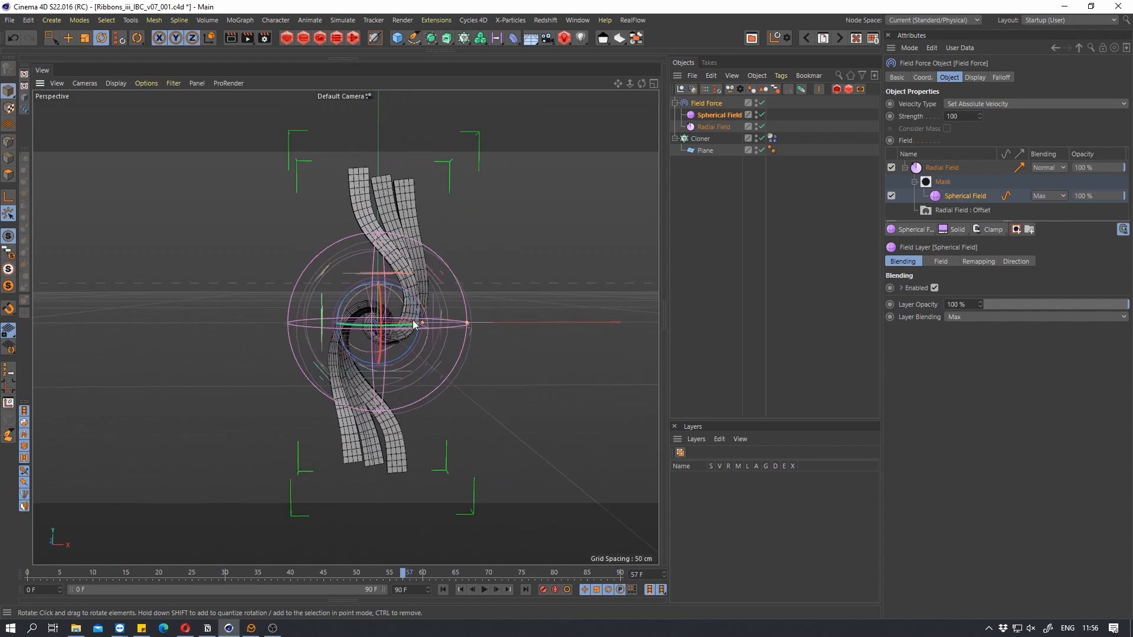
{"action": "scroll", "coordinate": [386, 311], "scroll_direction": "up", "scroll_amount": 2}
{"action": "left_click_drag", "start_coordinate": [385, 308], "coordinate": [413, 301], "text": "alt"}
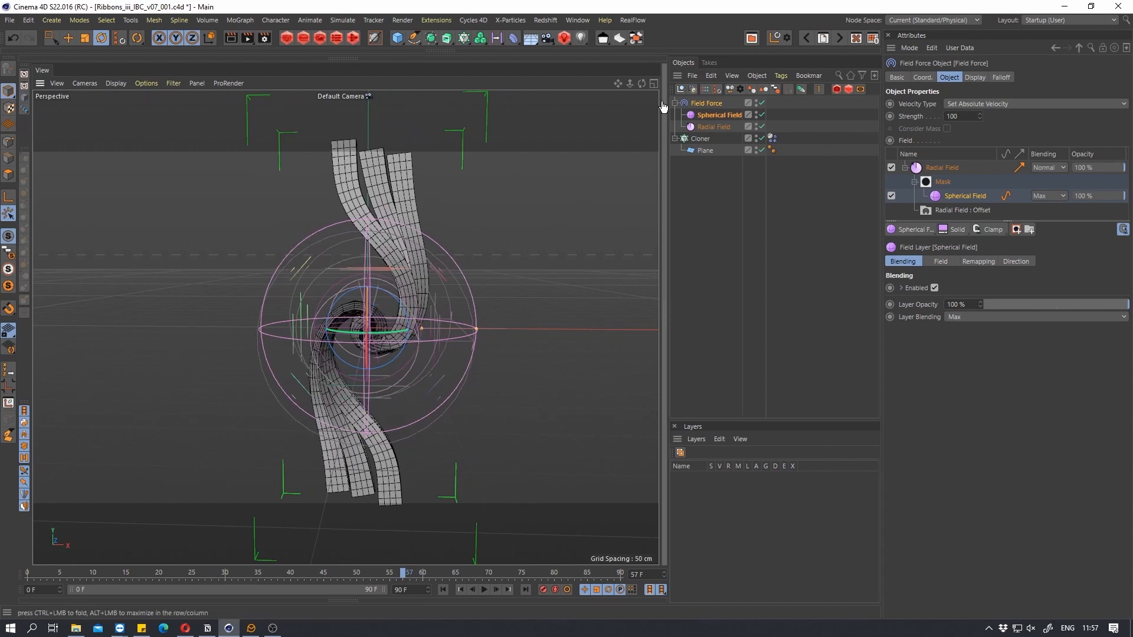
Set Bounce and Friction to 0% in the collision settings of the Cloner's Dynamics Body tag
{"action": "left_click", "coordinate": [773, 139]}
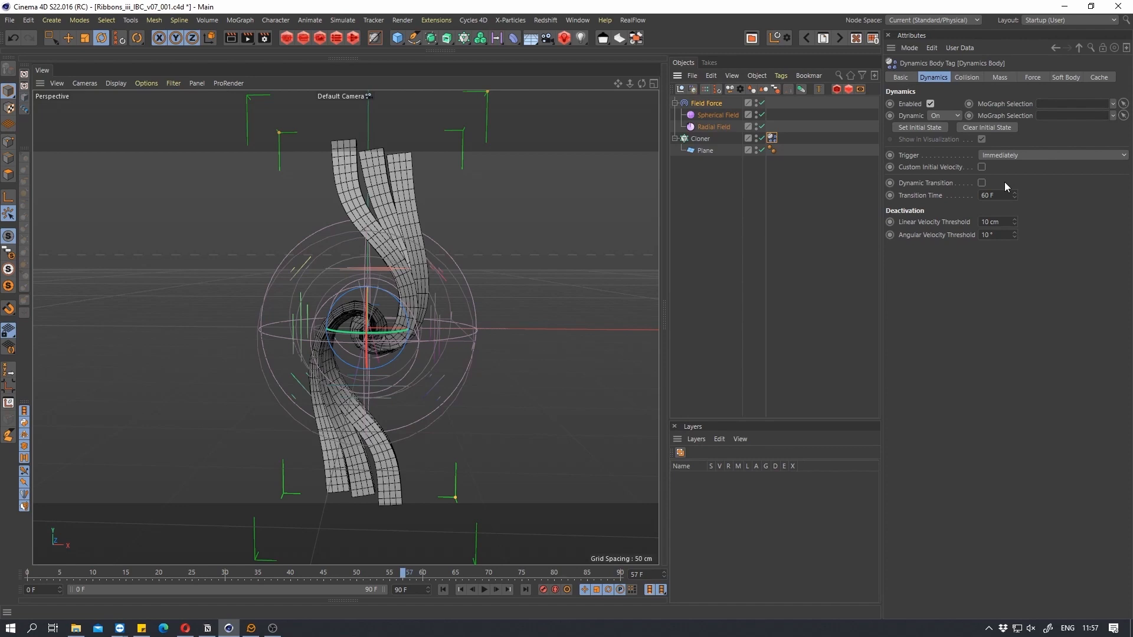
{"action": "left_click", "coordinate": [1003, 78]}
{"action": "left_click", "coordinate": [971, 78]}
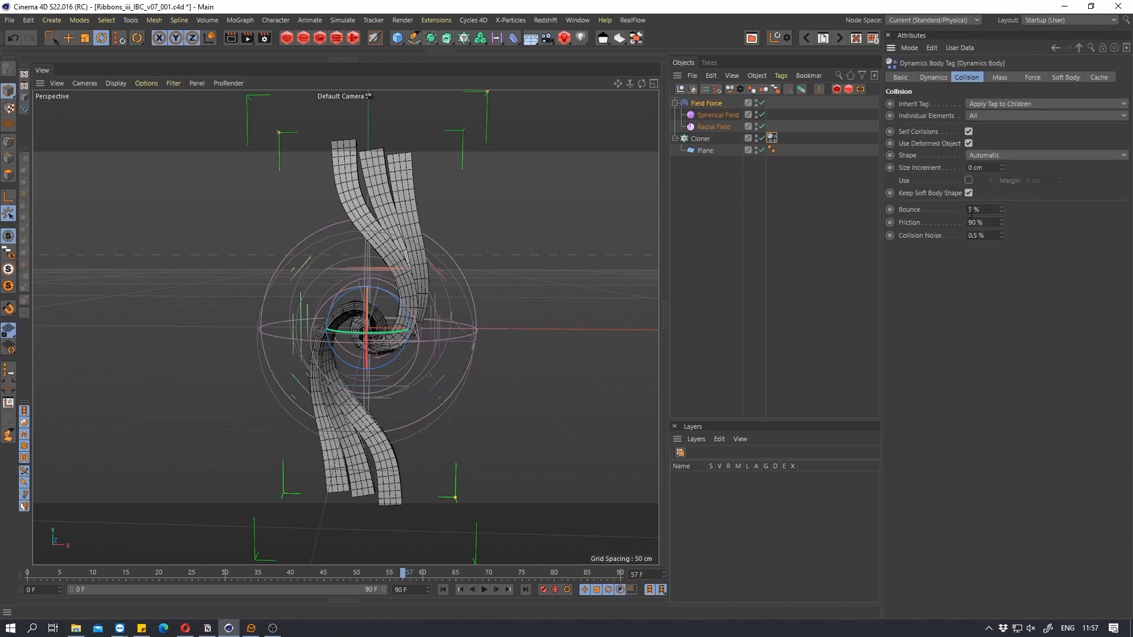
{"action": "double_click", "coordinate": [990, 209]}
{"action": "type", "text": "0"}
{"action": "key", "text": "Tab"}
{"action": "type", "text": "0"}
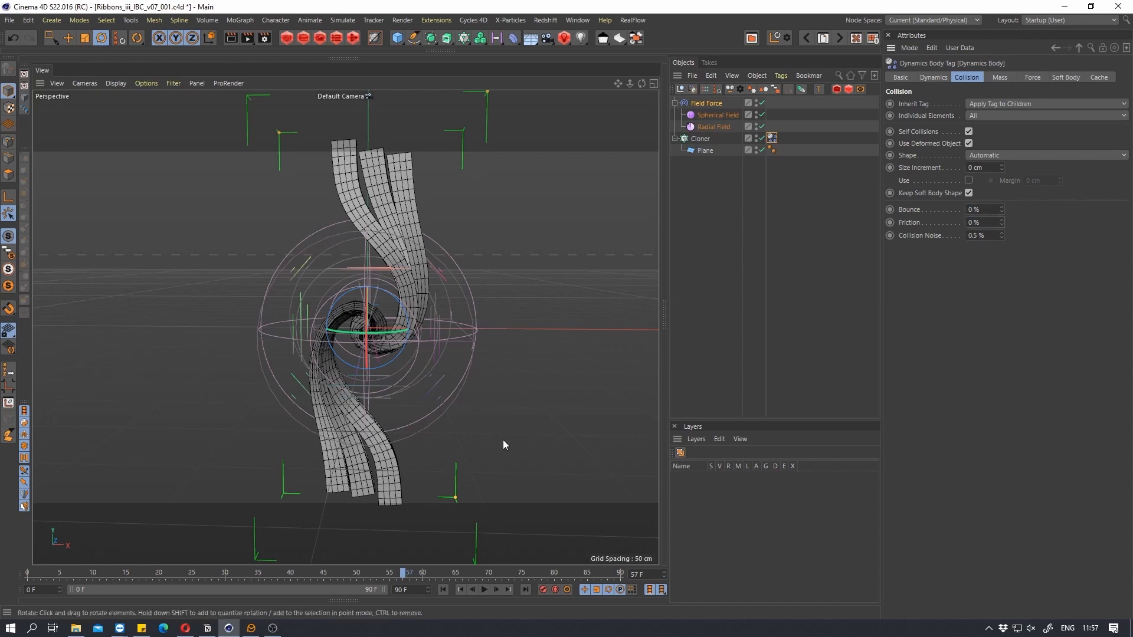
Replay the simulation with the new collision settings and examine the upper ends of the strips up close
{"action": "left_click", "coordinate": [443, 589]}
{"action": "left_click", "coordinate": [484, 589]}
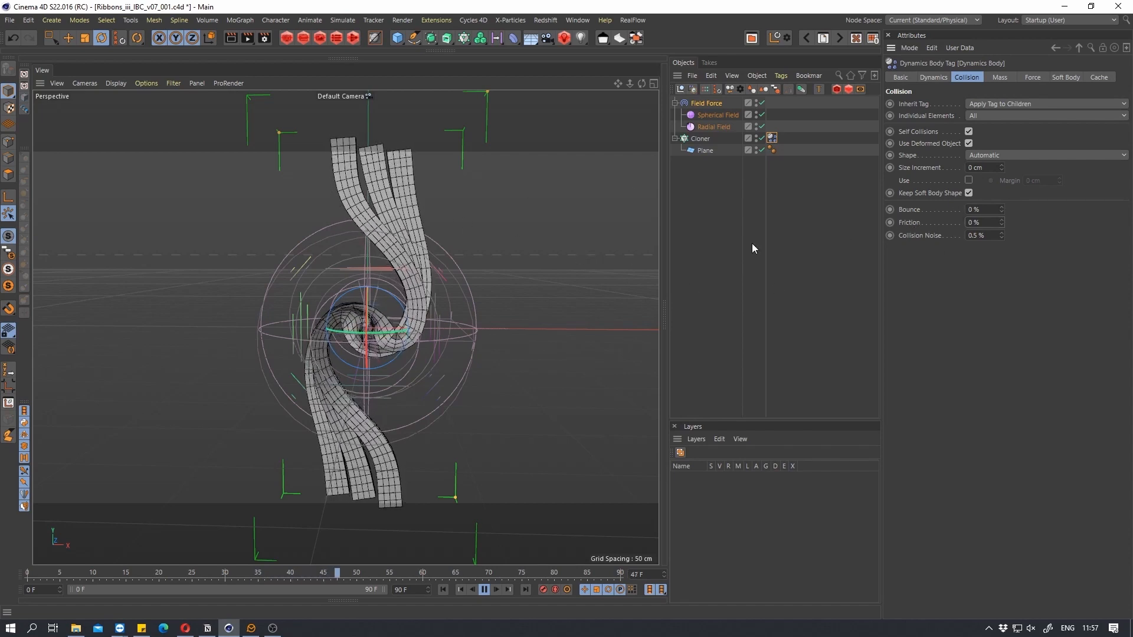
{"action": "left_click", "coordinate": [484, 590]}
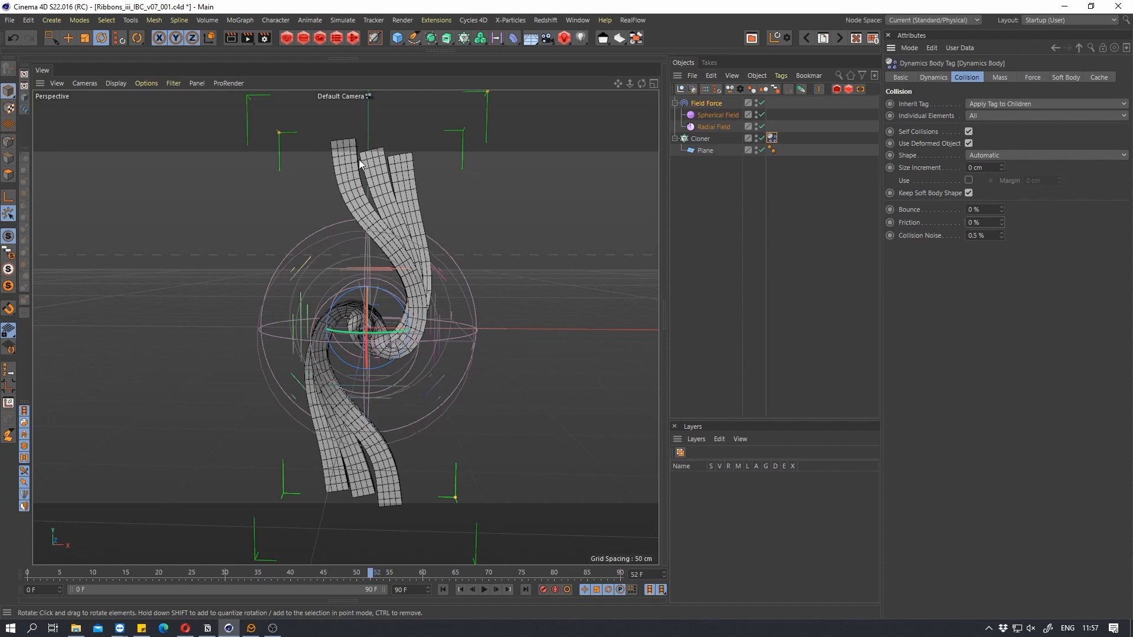
{"action": "scroll", "coordinate": [346, 204], "scroll_direction": "up", "scroll_amount": 3}
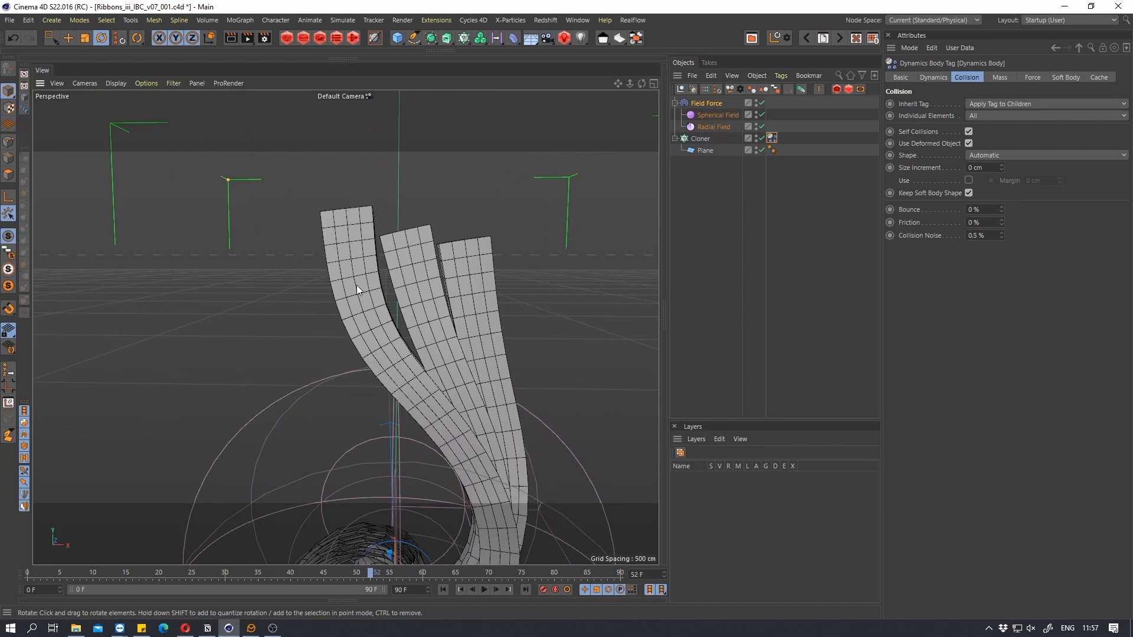
{"action": "middle_click_drag", "start_coordinate": [466, 434], "coordinate": [405, 322], "text": "alt"}
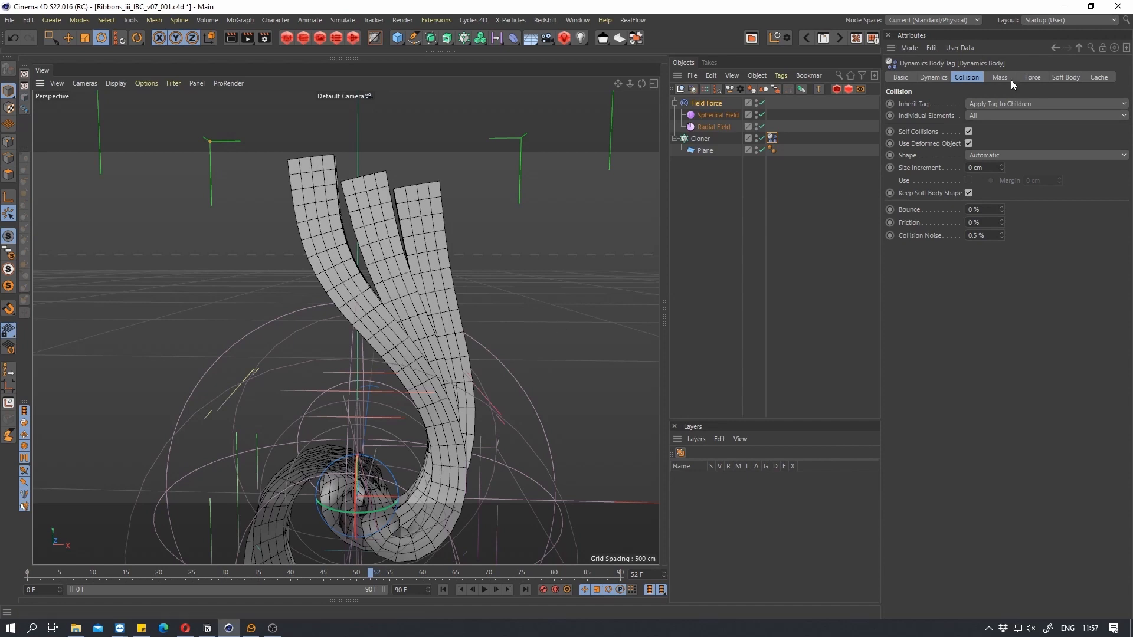
Set the Shear and Flexion springs of the Cloner's soft body to 100
{"action": "left_click", "coordinate": [1030, 79]}
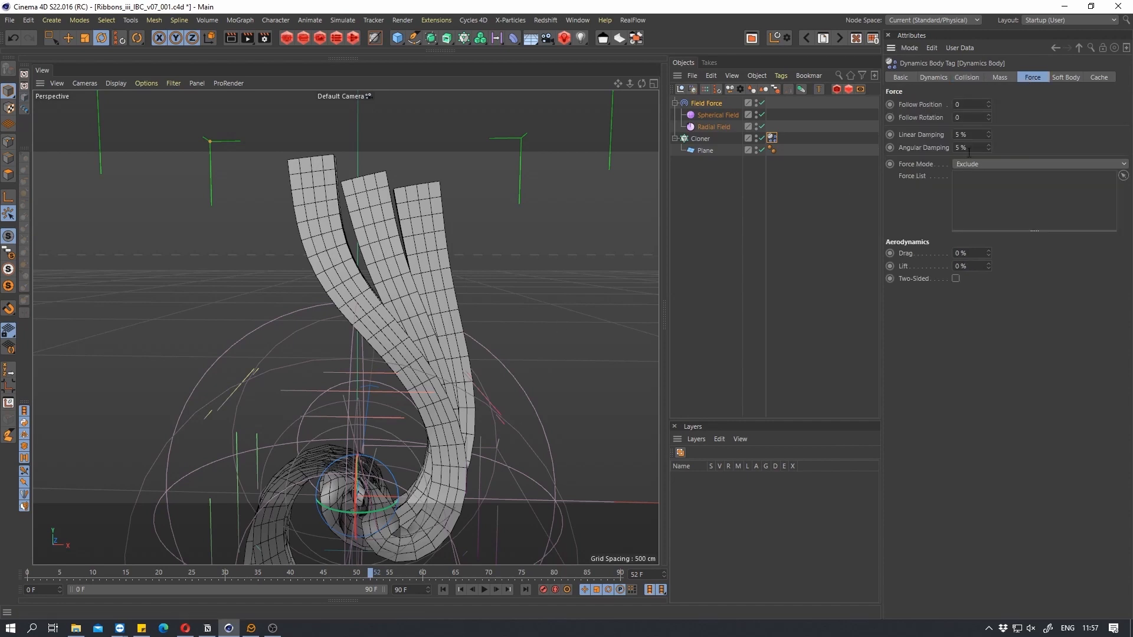
{"action": "left_click", "coordinate": [1065, 79]}
{"action": "left_click", "coordinate": [970, 208]}
{"action": "type", "text": "100"}
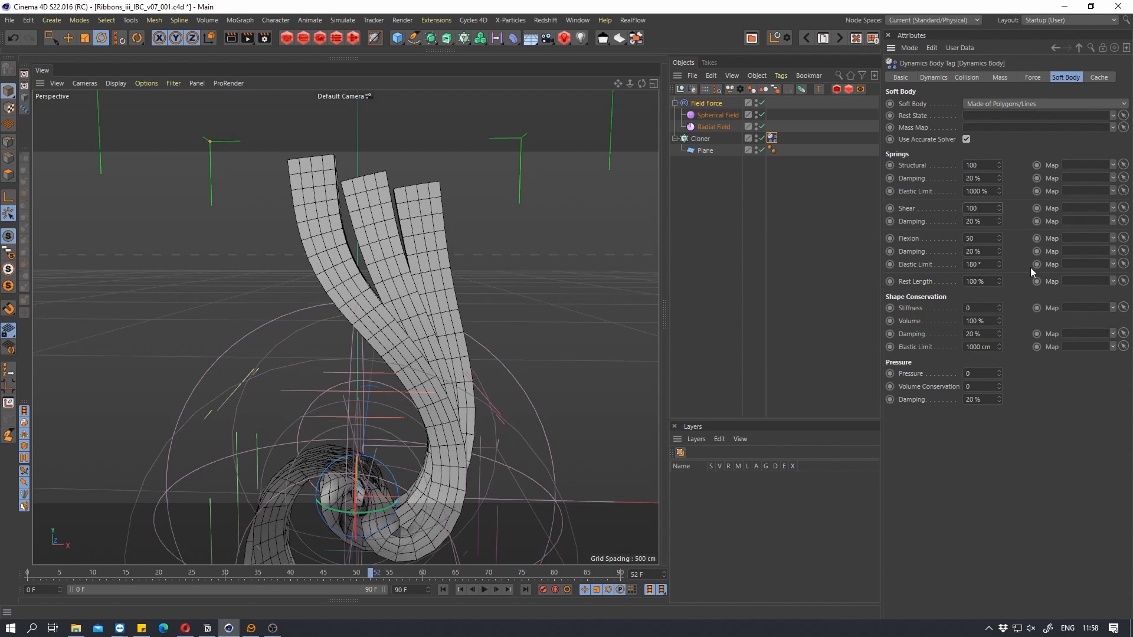
{"action": "left_click", "coordinate": [980, 239]}
Replay the simulation with the new spring values and view the whole length of the twisted strips
{"action": "left_click", "coordinate": [443, 589]}
{"action": "left_click", "coordinate": [484, 590]}
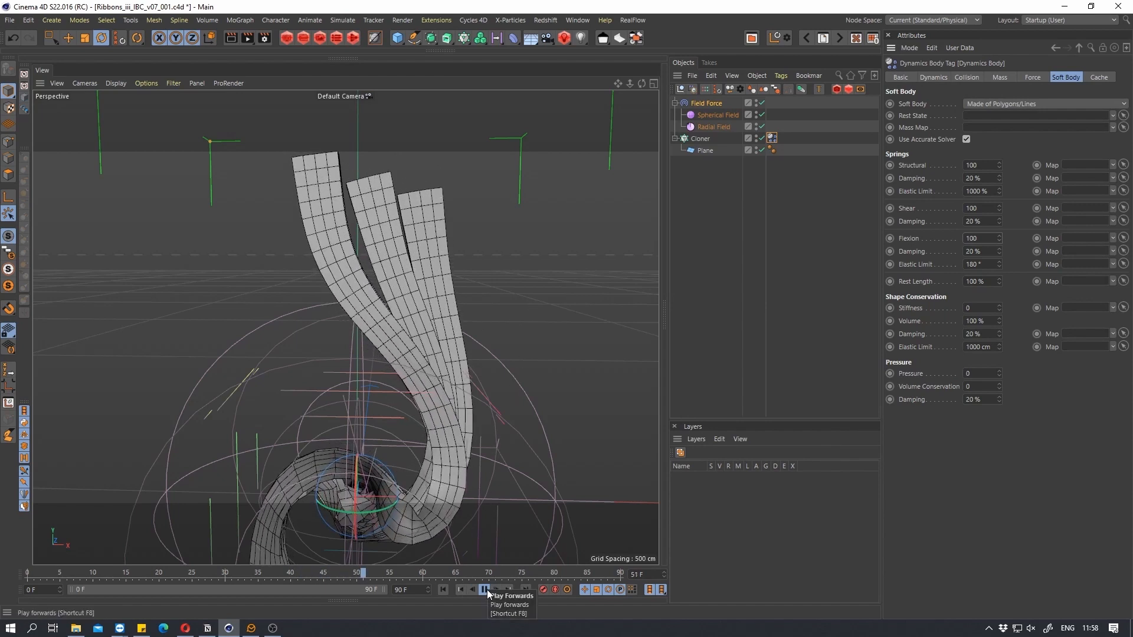
{"action": "left_click_drag", "start_coordinate": [381, 392], "coordinate": [364, 209], "text": "alt"}
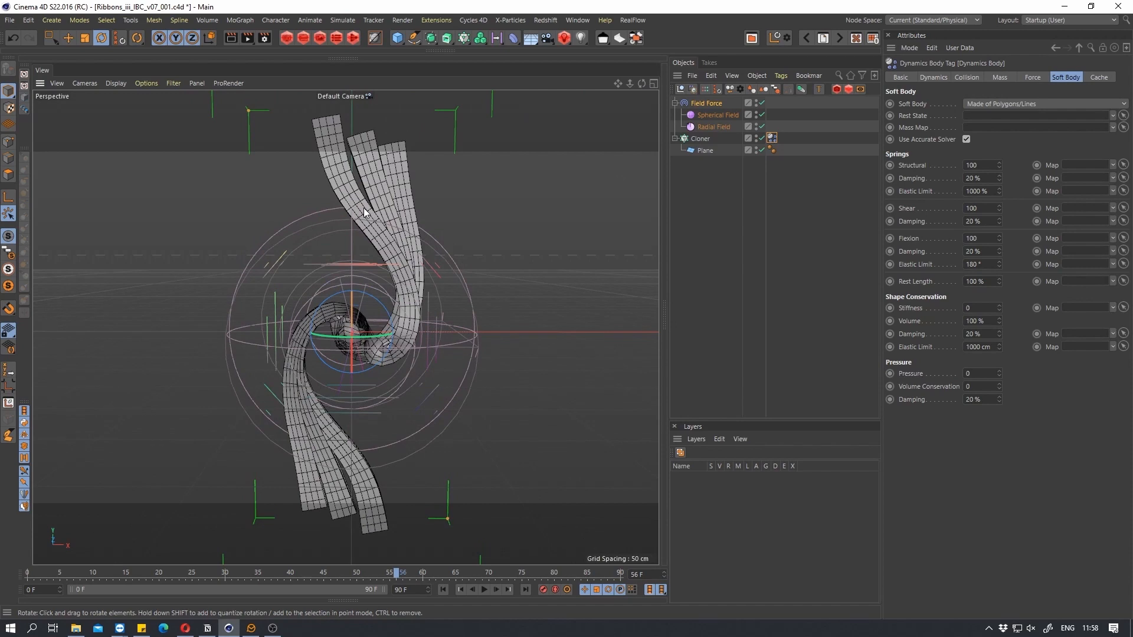
{"action": "left_click", "coordinate": [344, 21]}
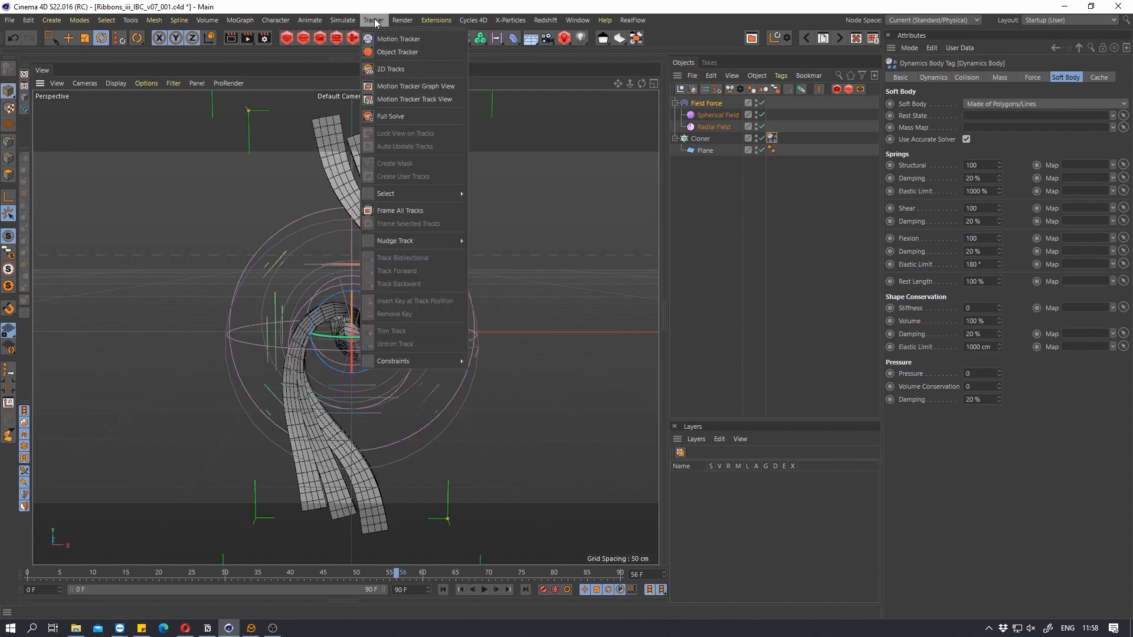
{"action": "mouse_move", "coordinate": [370, 85]}
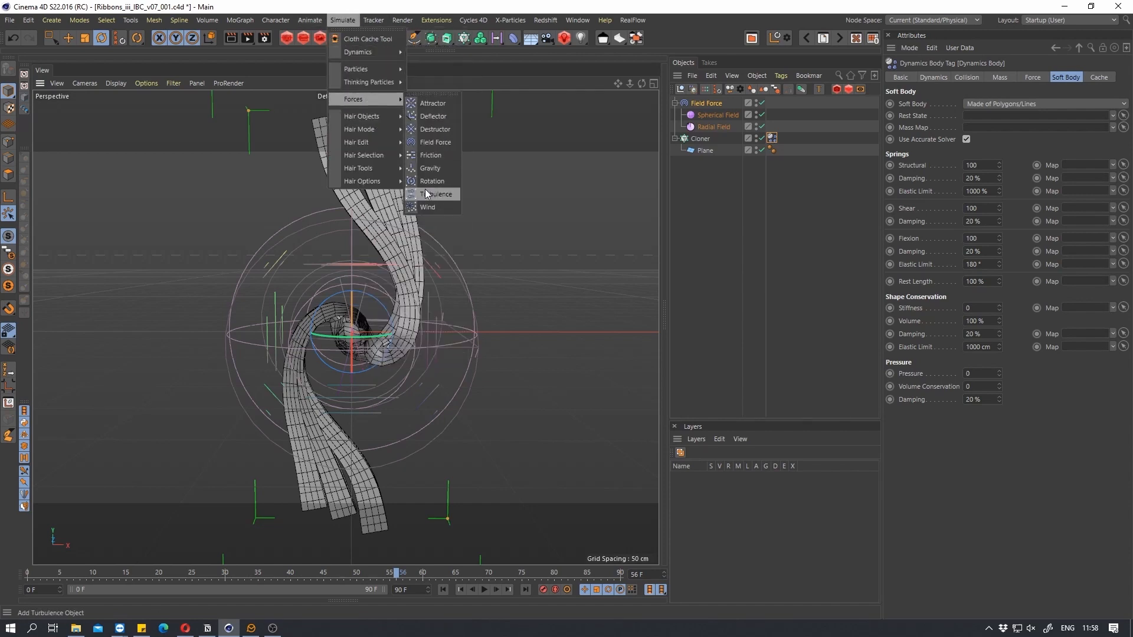
Disable the Spherical Field and Radial Field under the Field Force and replay the simulation from the first frame
{"action": "left_click", "coordinate": [707, 107]}
{"action": "left_click", "coordinate": [706, 106]}
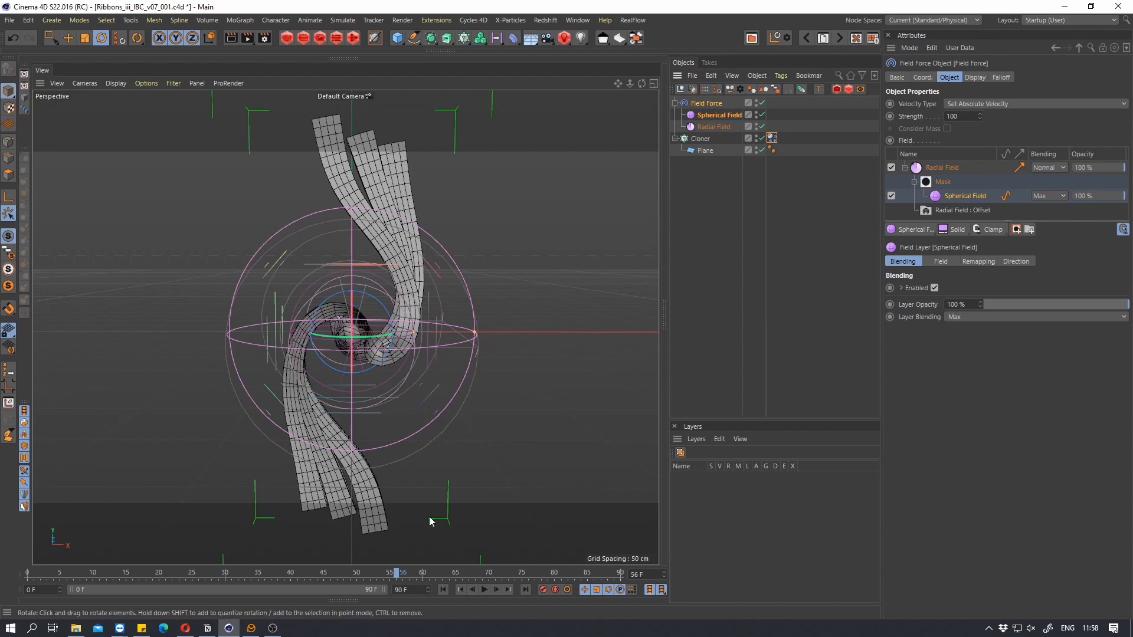
{"action": "left_click", "coordinate": [443, 590]}
{"action": "left_click", "coordinate": [761, 126]}
{"action": "left_click", "coordinate": [761, 115]}
{"action": "left_click", "coordinate": [484, 590]}
{"action": "left_click", "coordinate": [483, 589]}
{"action": "left_click", "coordinate": [443, 590]}
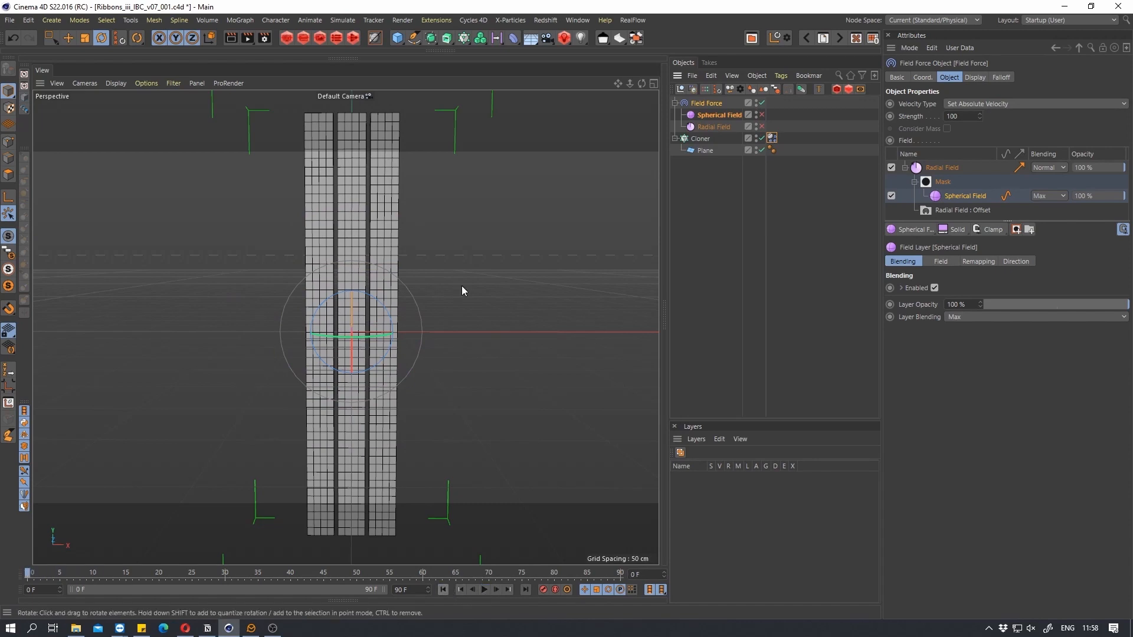
Add a Random Field to the Field Force's field list, above the Radial Field layer
{"action": "left_click", "coordinate": [905, 168]}
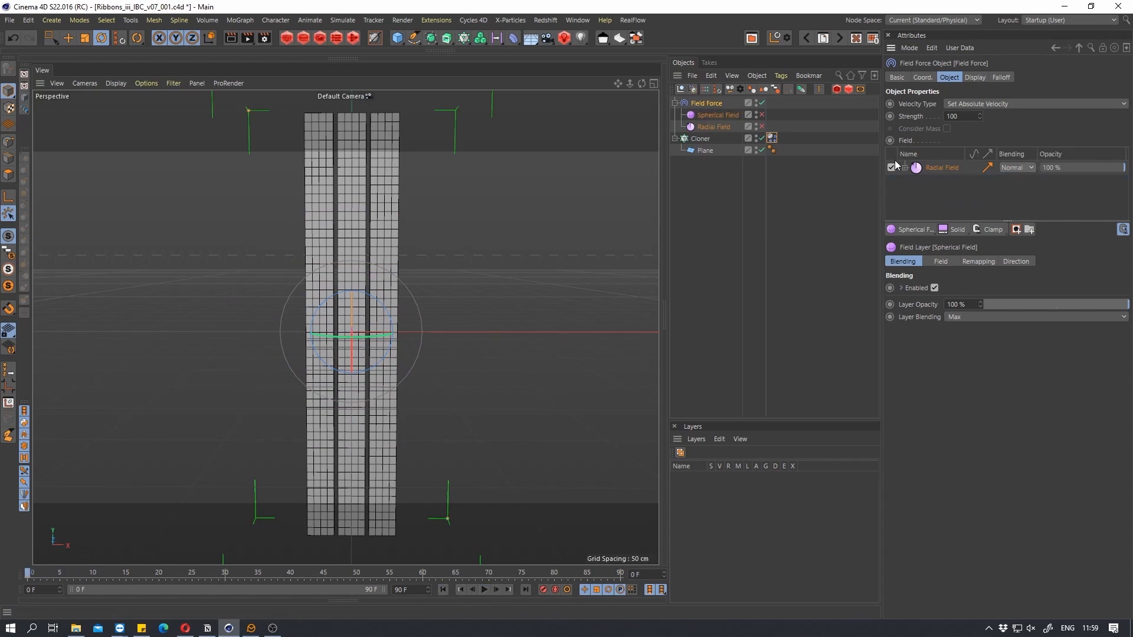
{"action": "left_click", "coordinate": [915, 227]}
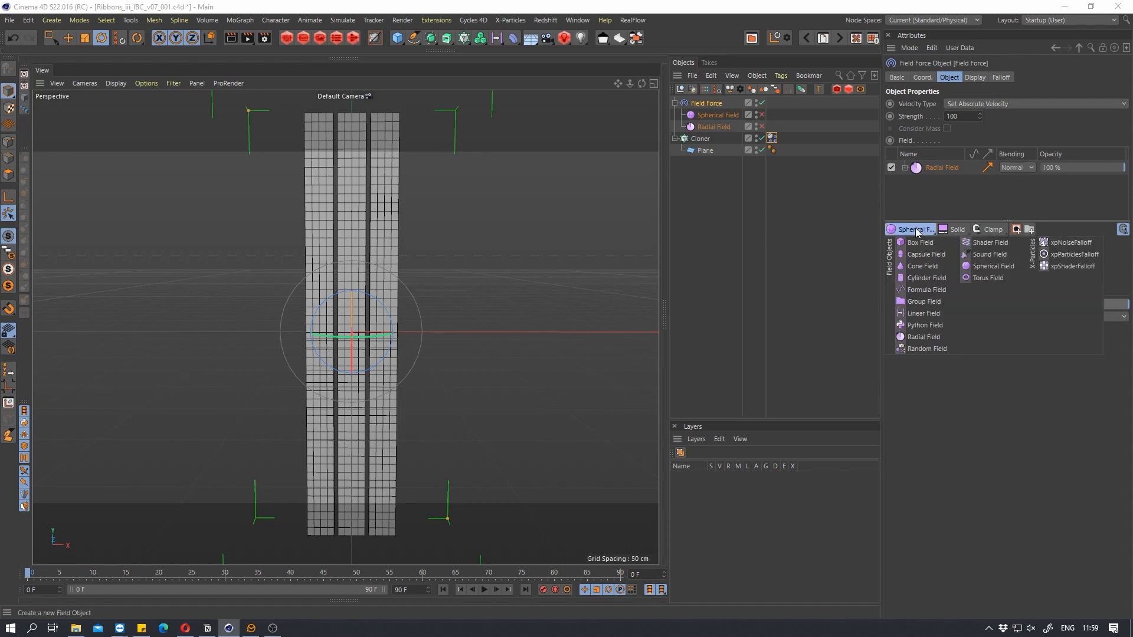
{"action": "left_click", "coordinate": [914, 350]}
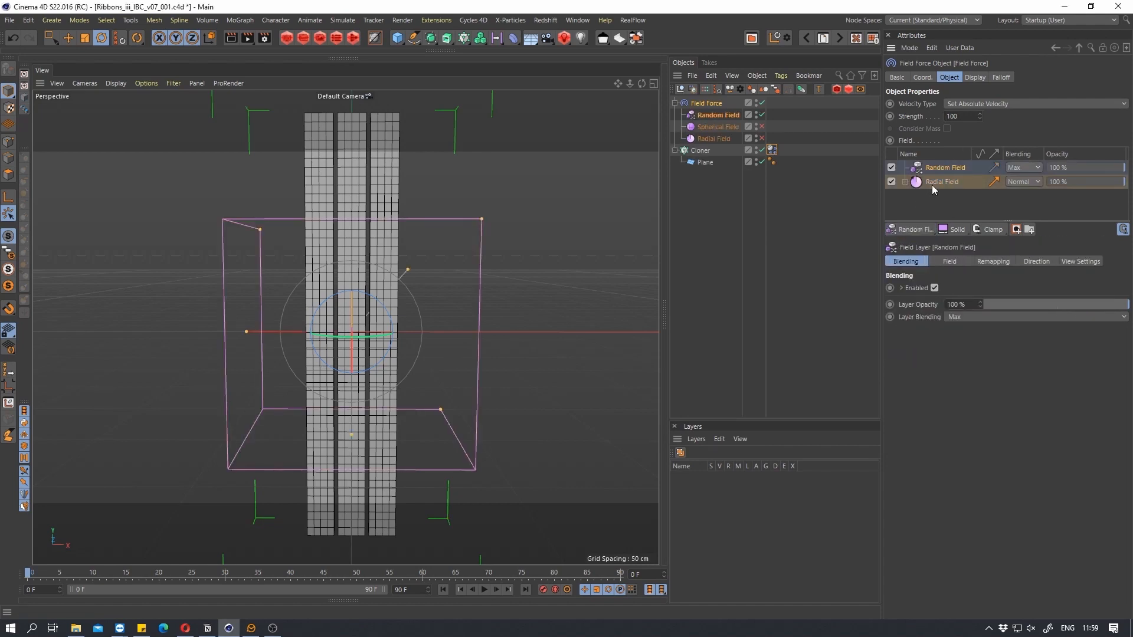
Turn on the Random Field's viewplane preview and examine its noise pattern around the strips
{"action": "left_click", "coordinate": [994, 265]}
{"action": "left_click", "coordinate": [1017, 264]}
{"action": "left_click", "coordinate": [950, 262]}
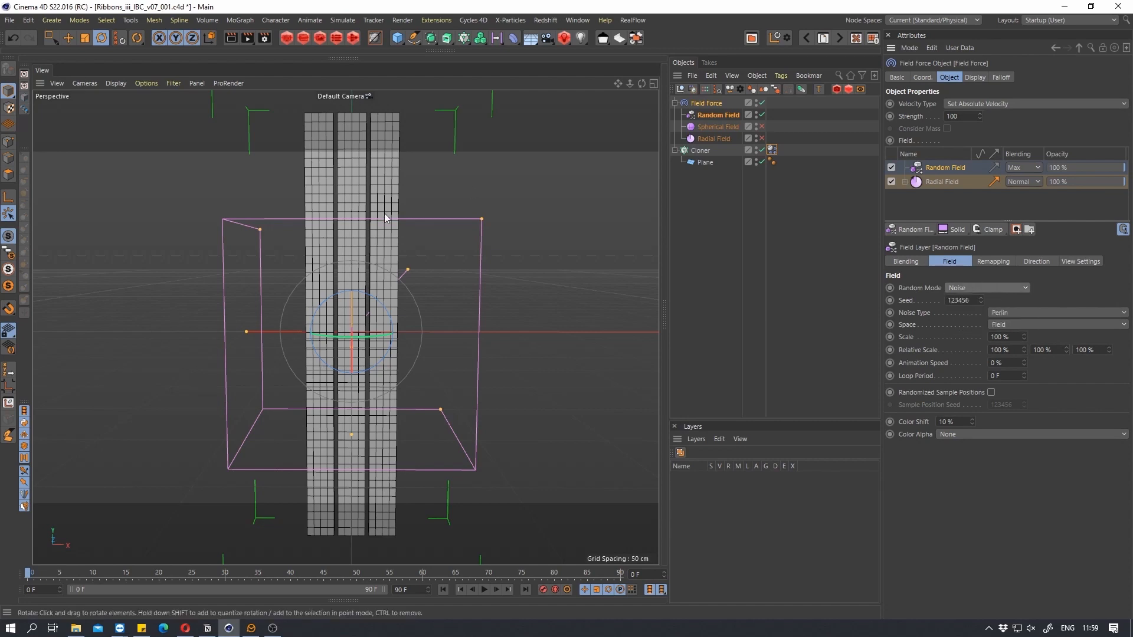
{"action": "left_click", "coordinate": [1083, 260]}
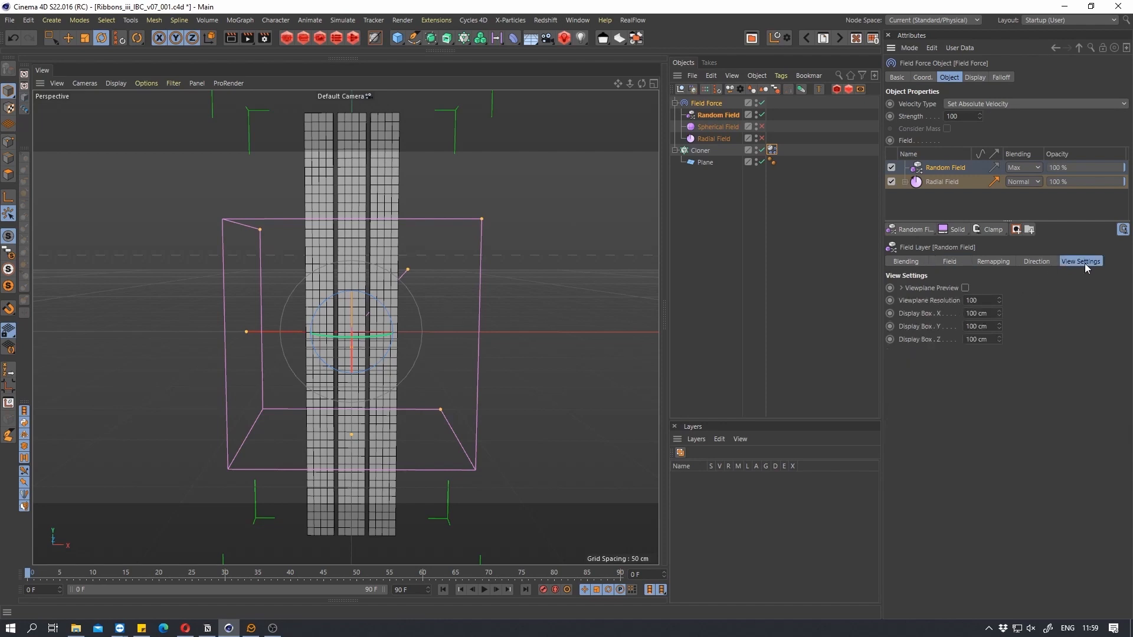
{"action": "left_click", "coordinate": [965, 288]}
{"action": "left_click_drag", "start_coordinate": [364, 279], "coordinate": [471, 296], "text": "alt"}
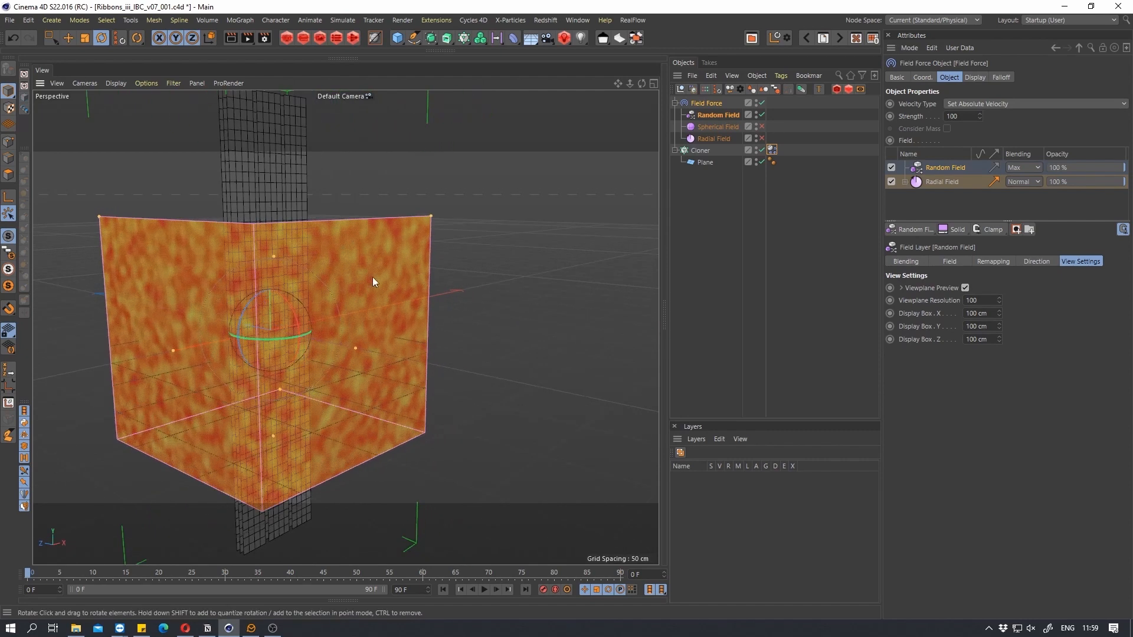
Try the Random mode on the Random Field, then set the mode back to Noise
{"action": "left_click", "coordinate": [993, 260]}
{"action": "left_click", "coordinate": [963, 261]}
{"action": "left_click", "coordinate": [978, 289]}
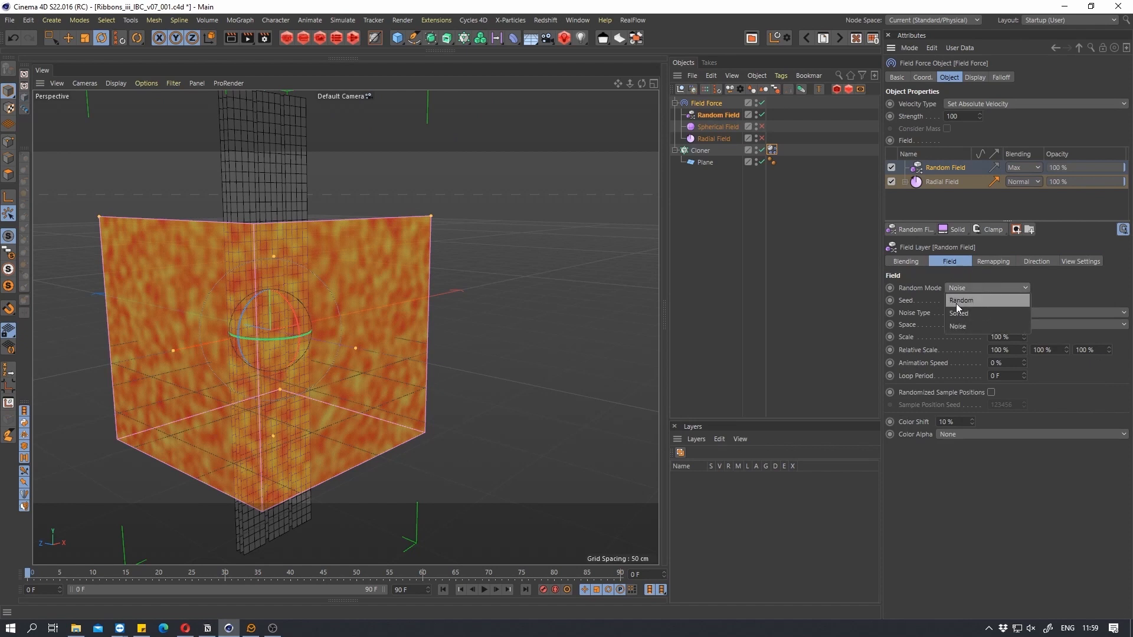
{"action": "left_click", "coordinate": [959, 300]}
{"action": "left_click_drag", "start_coordinate": [600, 321], "coordinate": [325, 317], "text": "alt"}
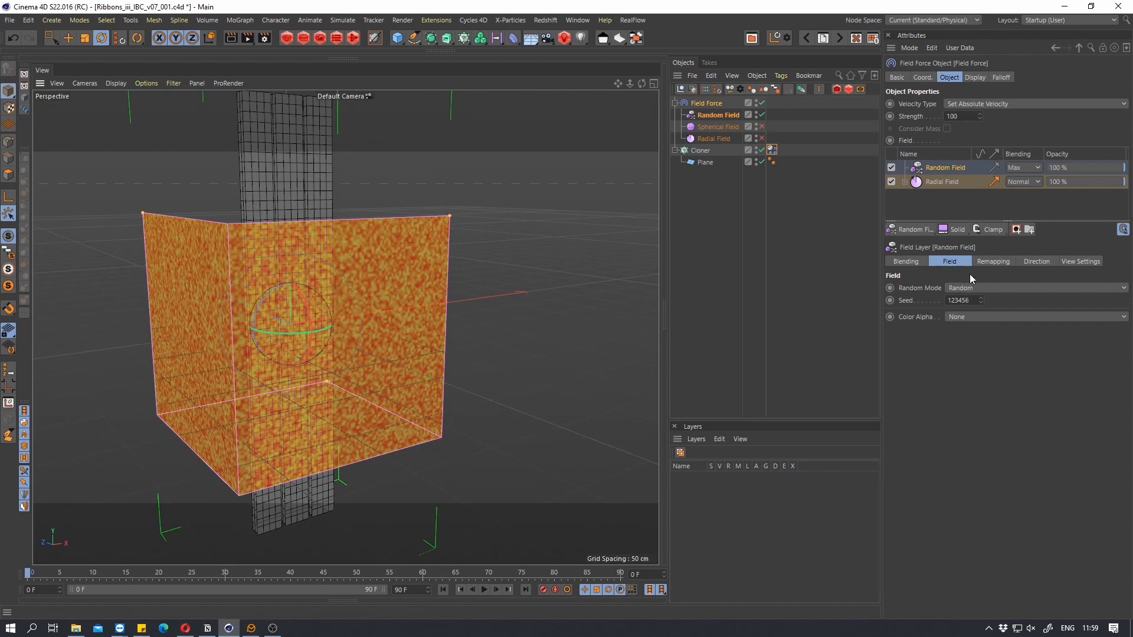
{"action": "left_click", "coordinate": [982, 288]}
{"action": "left_click", "coordinate": [979, 326]}
{"action": "left_click_drag", "start_coordinate": [469, 350], "coordinate": [217, 269], "text": "alt"}
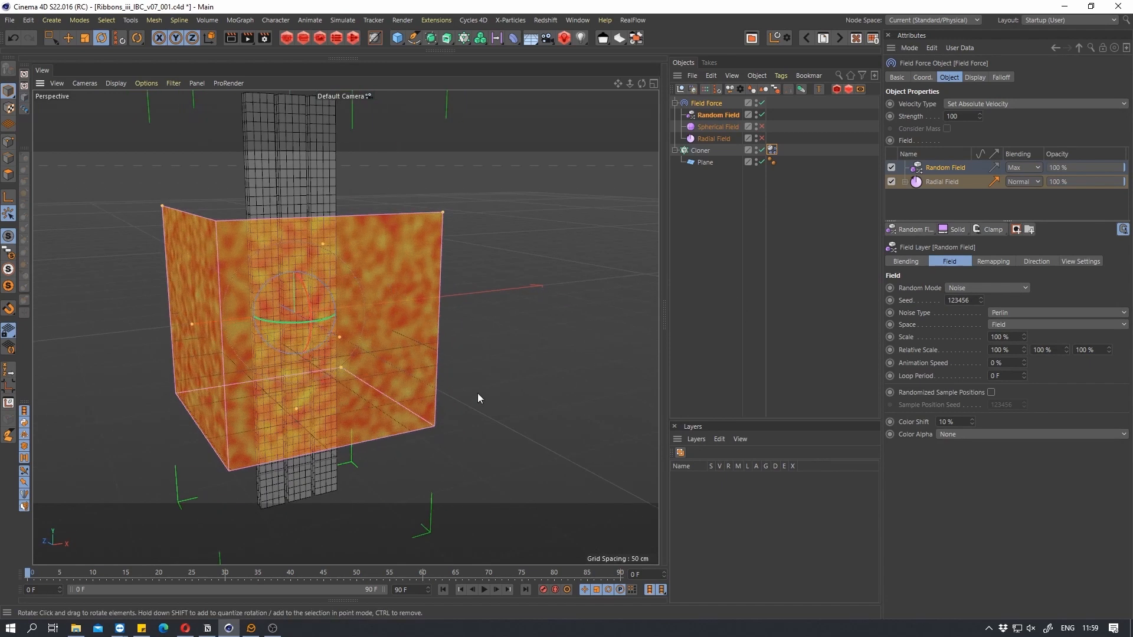
Enable the direction channel of the Random Field layer in the Field Force and replay the simulation from the start
{"action": "left_click", "coordinate": [485, 589]}
{"action": "left_click", "coordinate": [443, 589]}
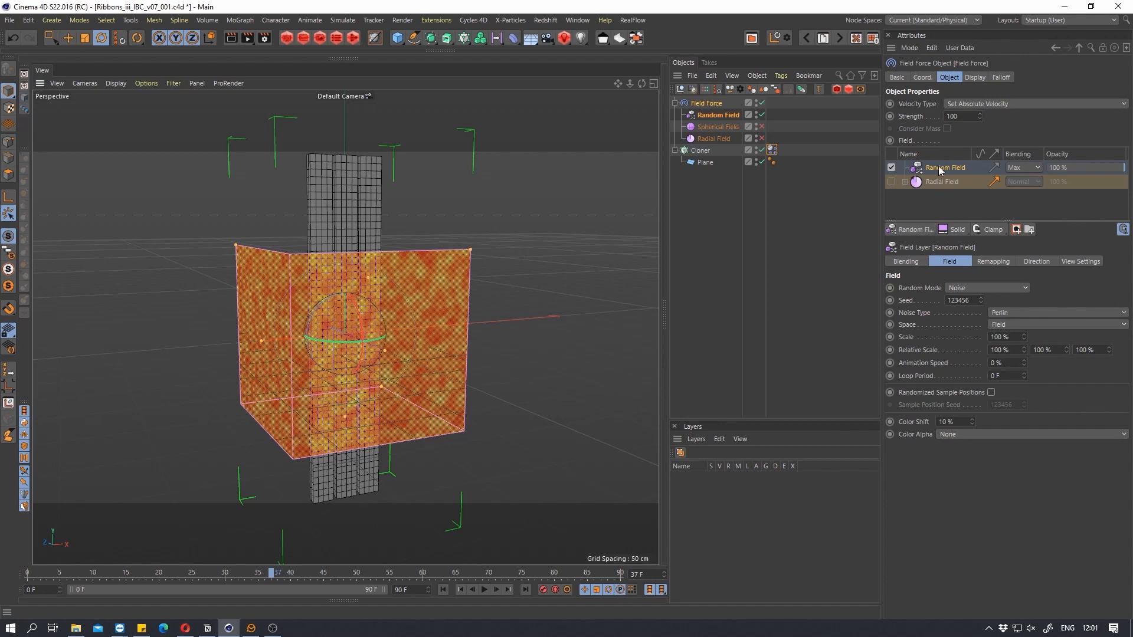
{"action": "left_click", "coordinate": [993, 167]}
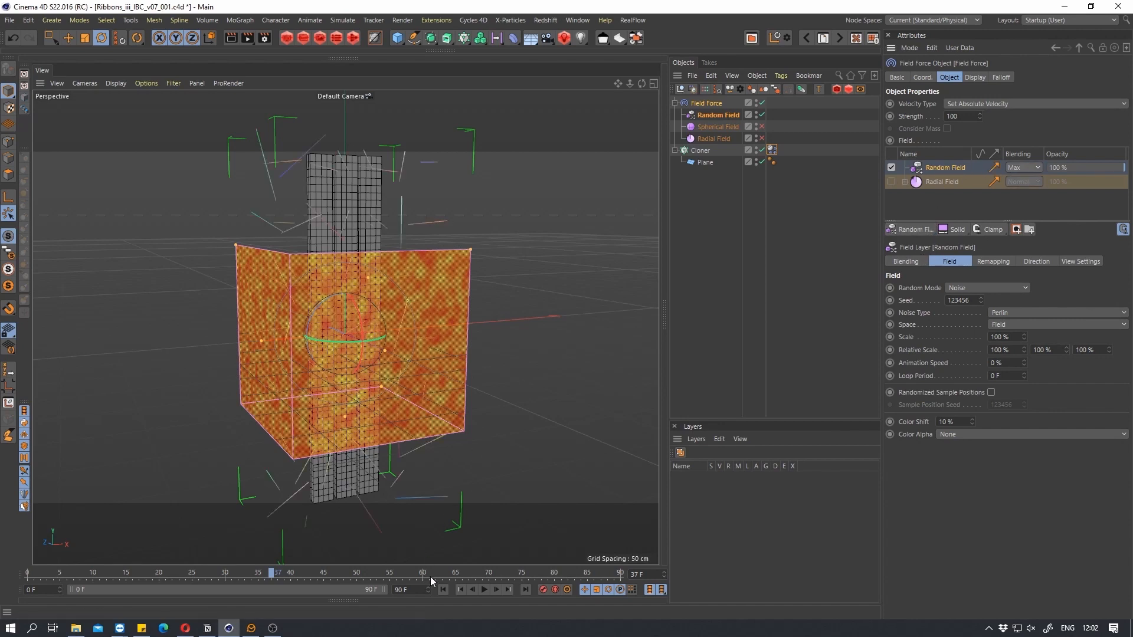
{"action": "left_click", "coordinate": [444, 590]}
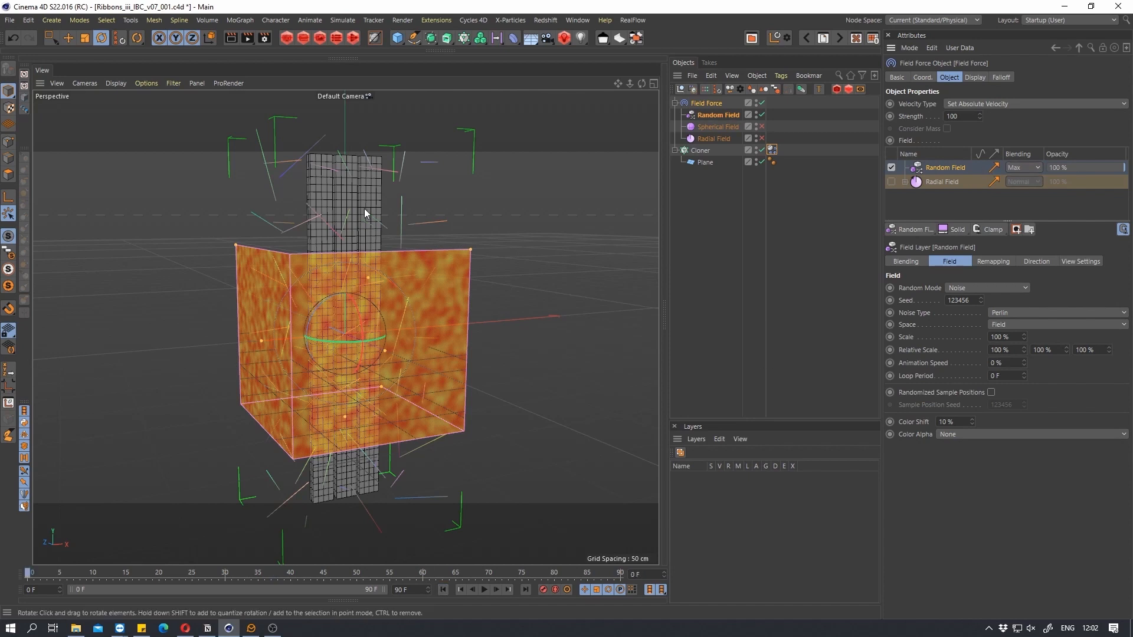
{"action": "left_click", "coordinate": [485, 590]}
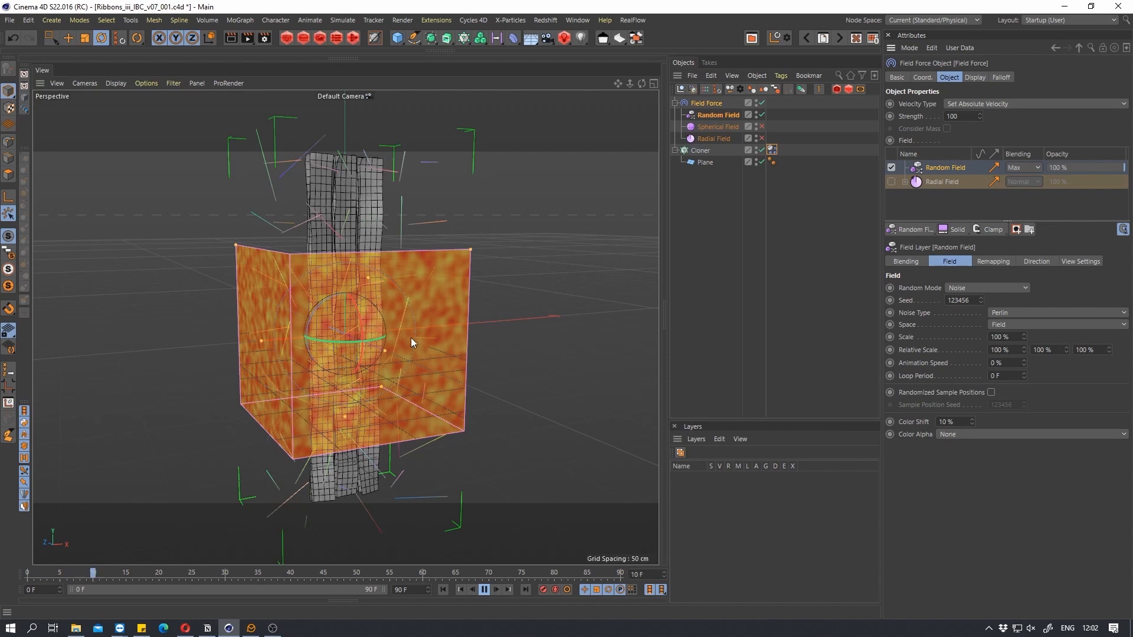
{"action": "left_click_drag", "start_coordinate": [352, 348], "coordinate": [325, 354], "text": "alt"}
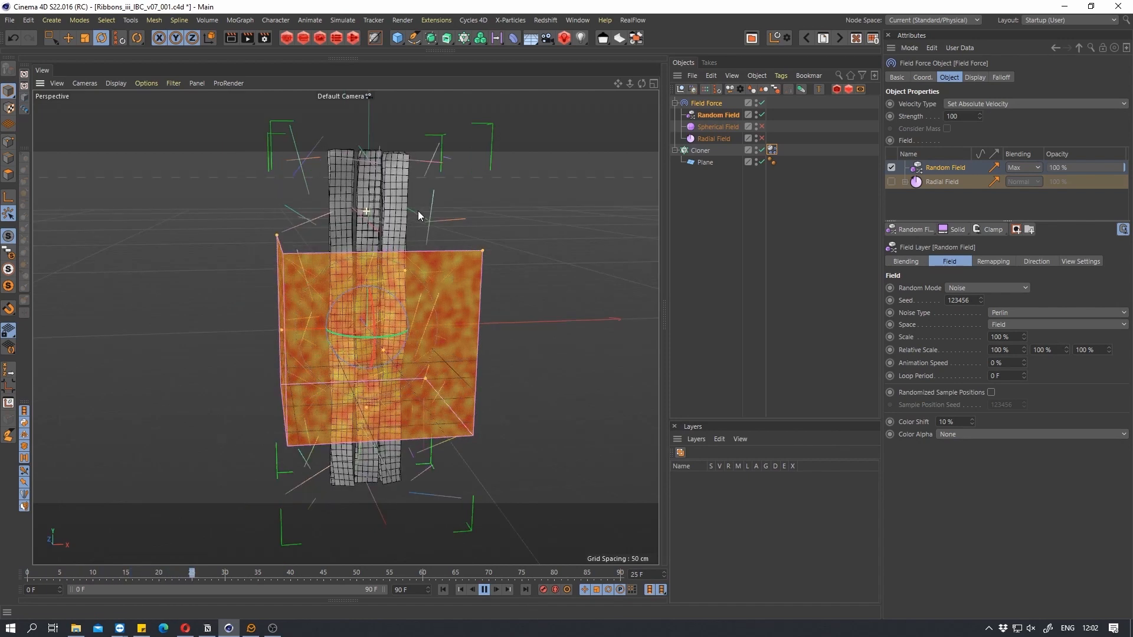
{"action": "left_click_drag", "start_coordinate": [418, 211], "coordinate": [377, 174], "text": "alt"}
{"action": "left_click", "coordinate": [485, 590]}
Turn off the Random Field's viewplane preview and view the deformed strips from several angles
{"action": "left_click", "coordinate": [450, 256]}
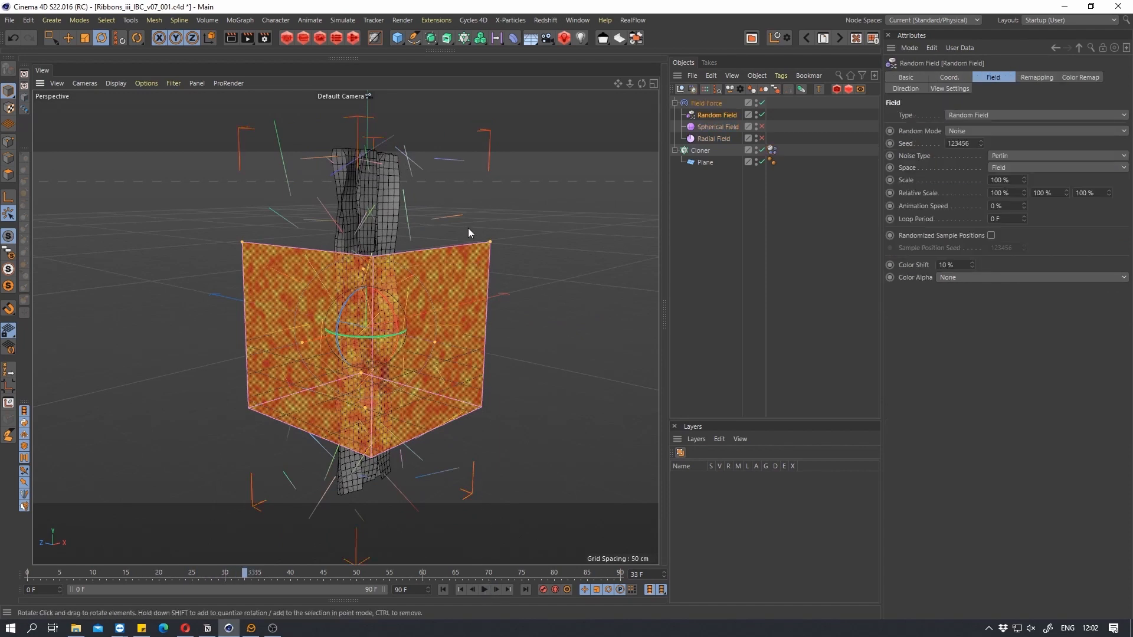
{"action": "left_click", "coordinate": [569, 317]}
{"action": "left_click", "coordinate": [716, 115]}
{"action": "left_click", "coordinate": [714, 104]}
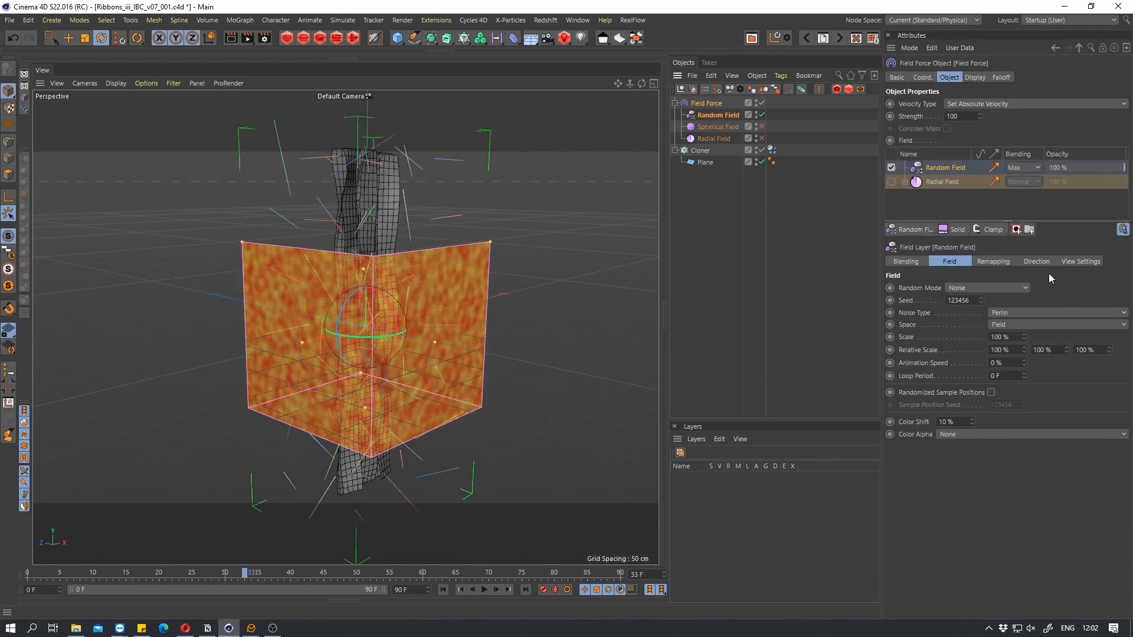
{"action": "left_click", "coordinate": [1079, 261]}
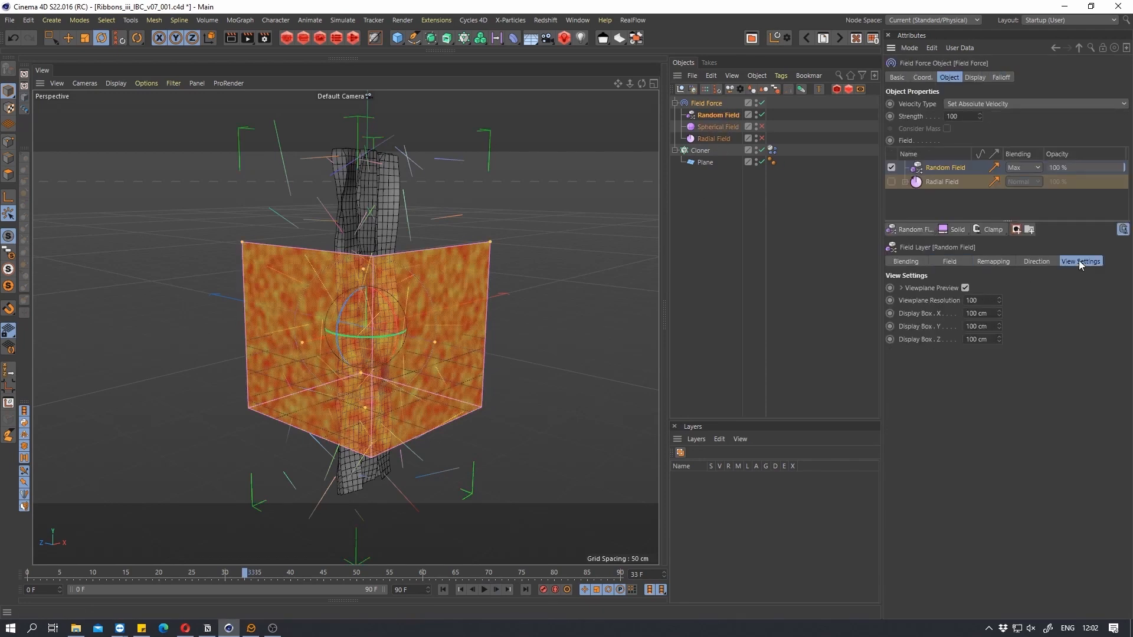
{"action": "left_click", "coordinate": [965, 288]}
{"action": "left_click_drag", "start_coordinate": [360, 296], "coordinate": [313, 287], "text": "alt"}
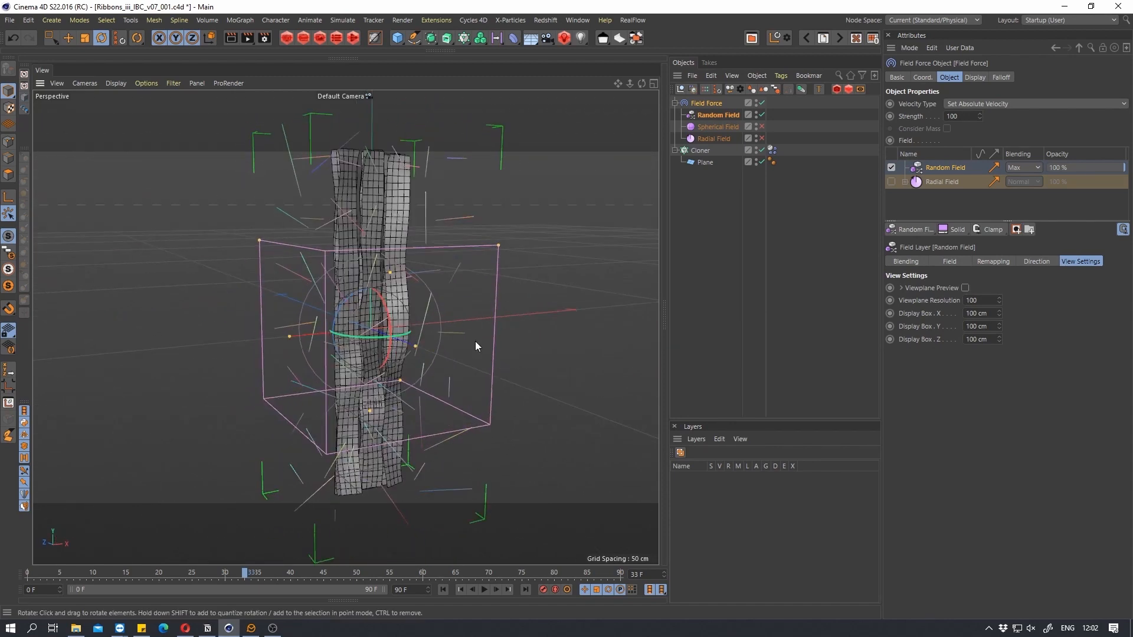
{"action": "mouse_move", "coordinate": [395, 336]}
{"action": "left_mouse_down", "text": "alt"}
{"action": "mouse_move", "coordinate": [302, 331]}
{"action": "mouse_move", "coordinate": [378, 337]}
{"action": "left_mouse_up", "text": "alt"}
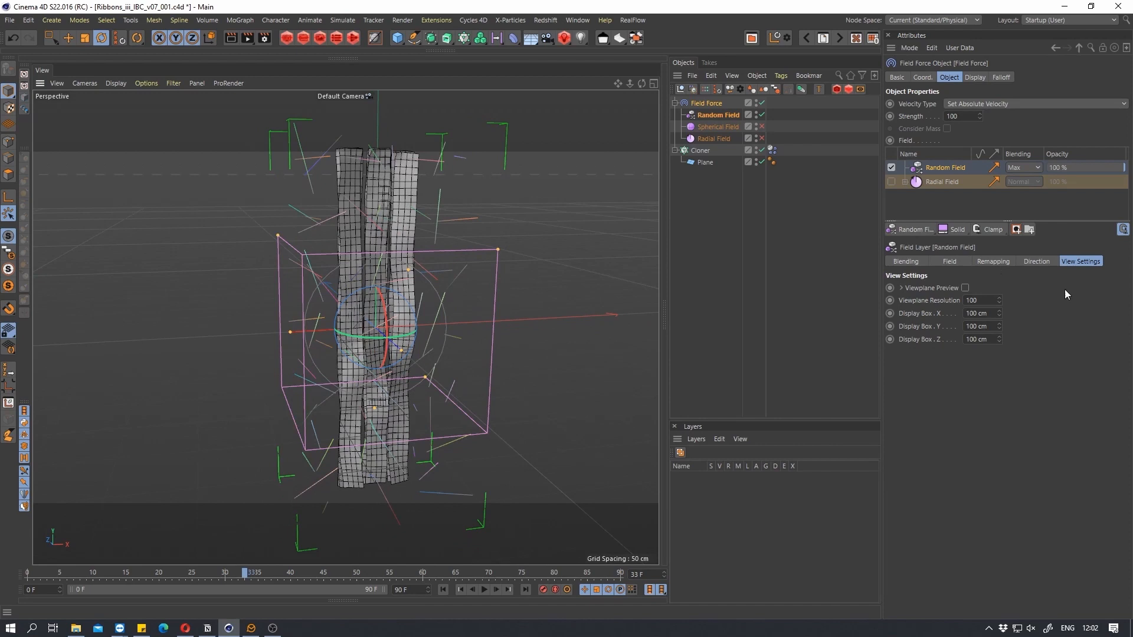
{"action": "left_click_drag", "start_coordinate": [392, 195], "coordinate": [360, 225], "text": "alt"}
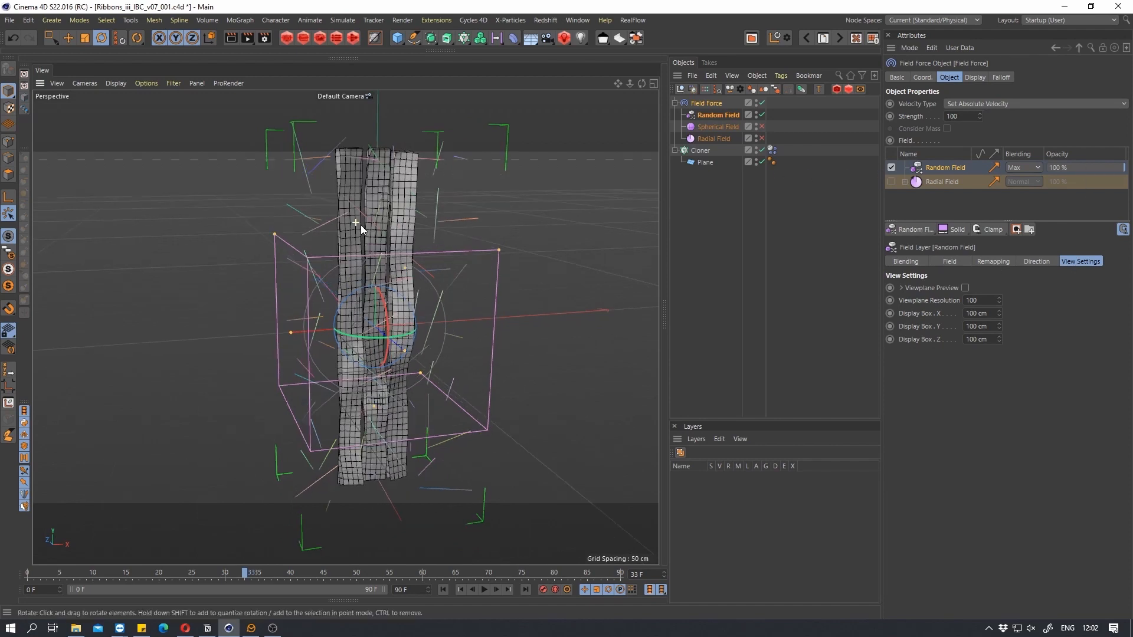
Lower the Random Field layer's opacity to 22.9% and replay the simulation from the start
{"action": "left_click", "coordinate": [1060, 168]}
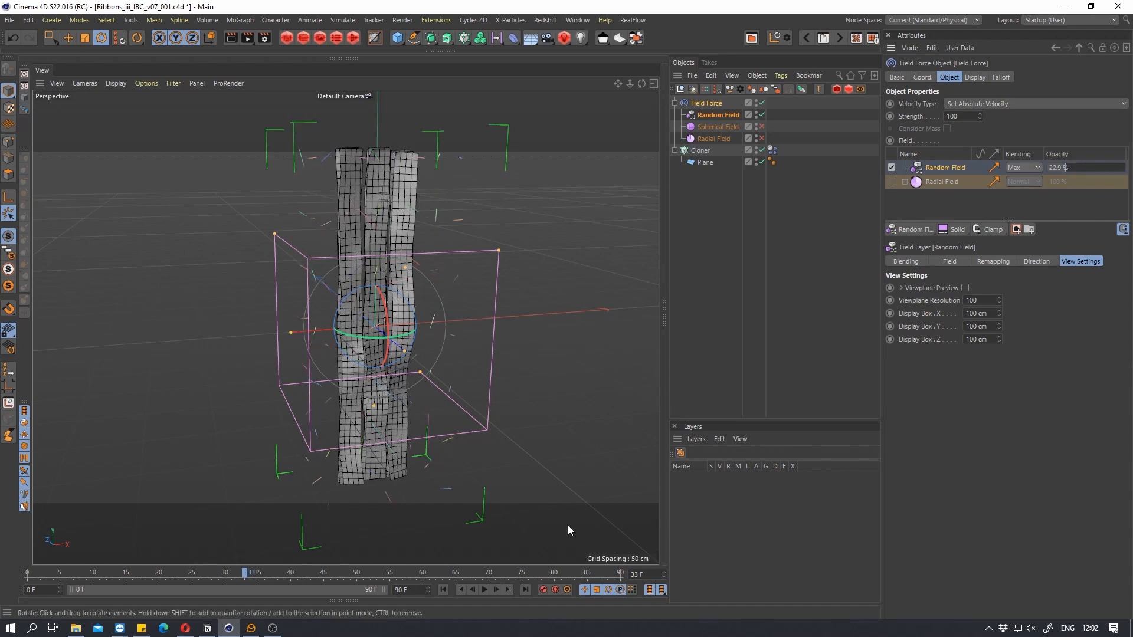
{"action": "left_click", "coordinate": [444, 589]}
{"action": "left_click", "coordinate": [484, 590]}
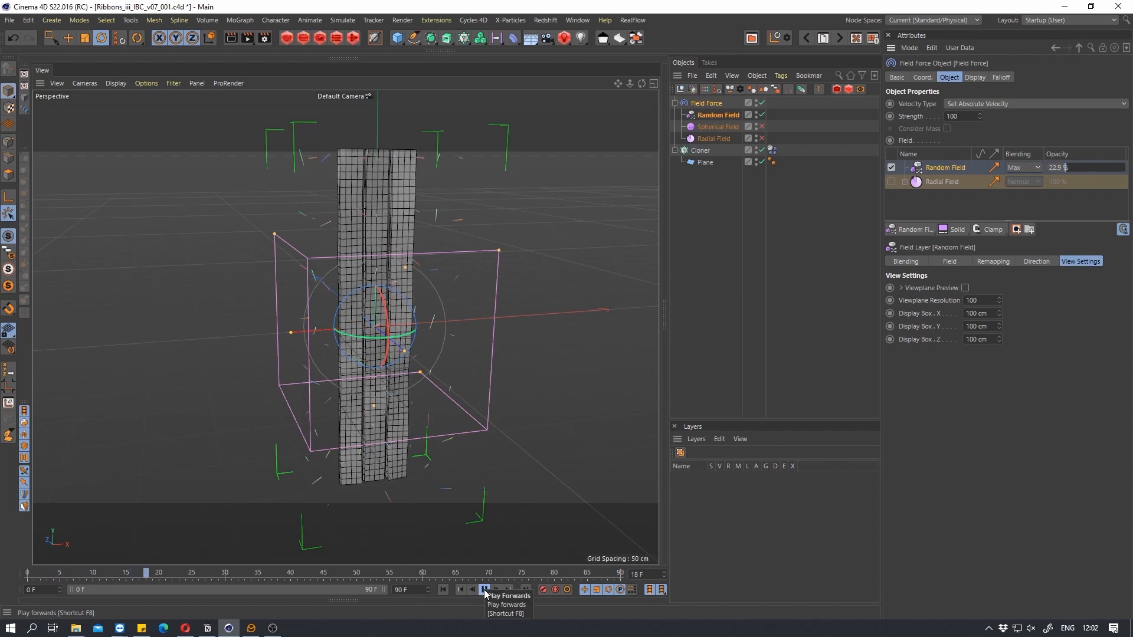
{"action": "left_click", "coordinate": [485, 589]}
{"action": "left_click_drag", "start_coordinate": [371, 227], "coordinate": [382, 249], "text": "alt"}
Re-enable the Spherical Field and Radial Field objects and replay the simulation from the first frame
{"action": "left_click", "coordinate": [762, 126]}
{"action": "left_click", "coordinate": [761, 138]}
{"action": "left_click", "coordinate": [443, 590]}
{"action": "left_click", "coordinate": [484, 589]}
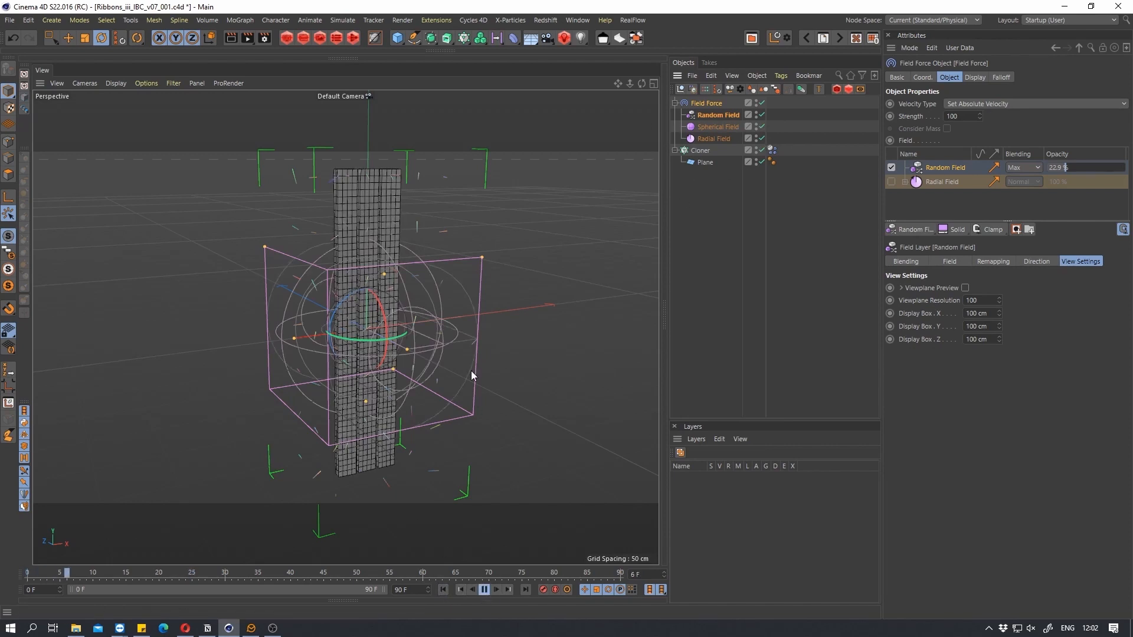
{"action": "left_click", "coordinate": [483, 589]}
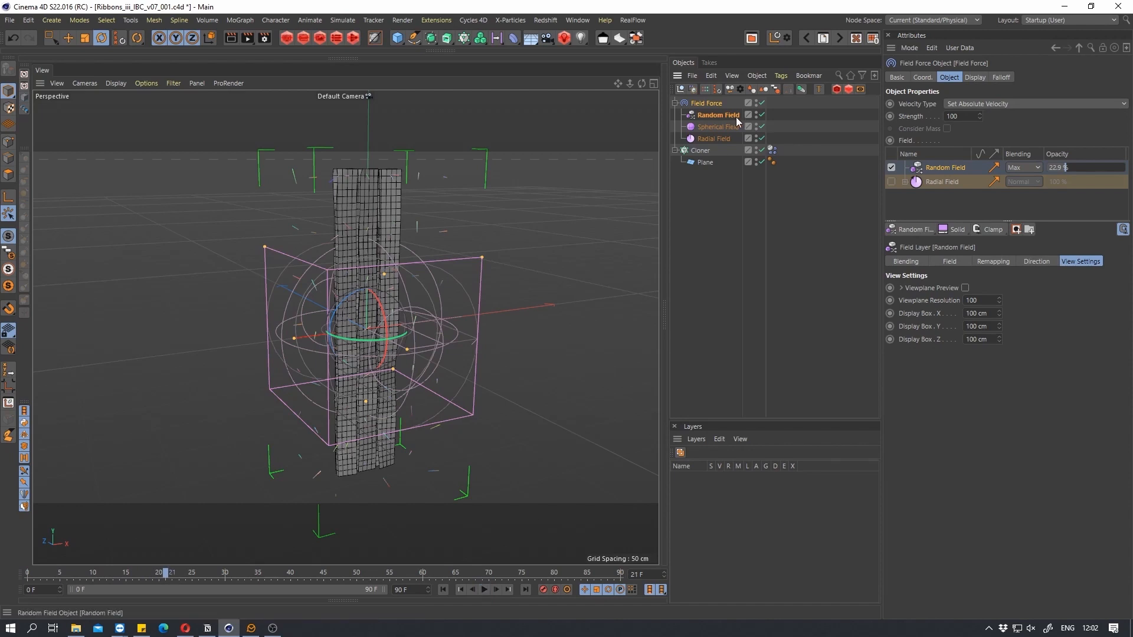
Activate the Radial Field layer in the Field Force's field list, play the simulation and view the twisted strips up close
{"action": "left_click", "coordinate": [891, 181]}
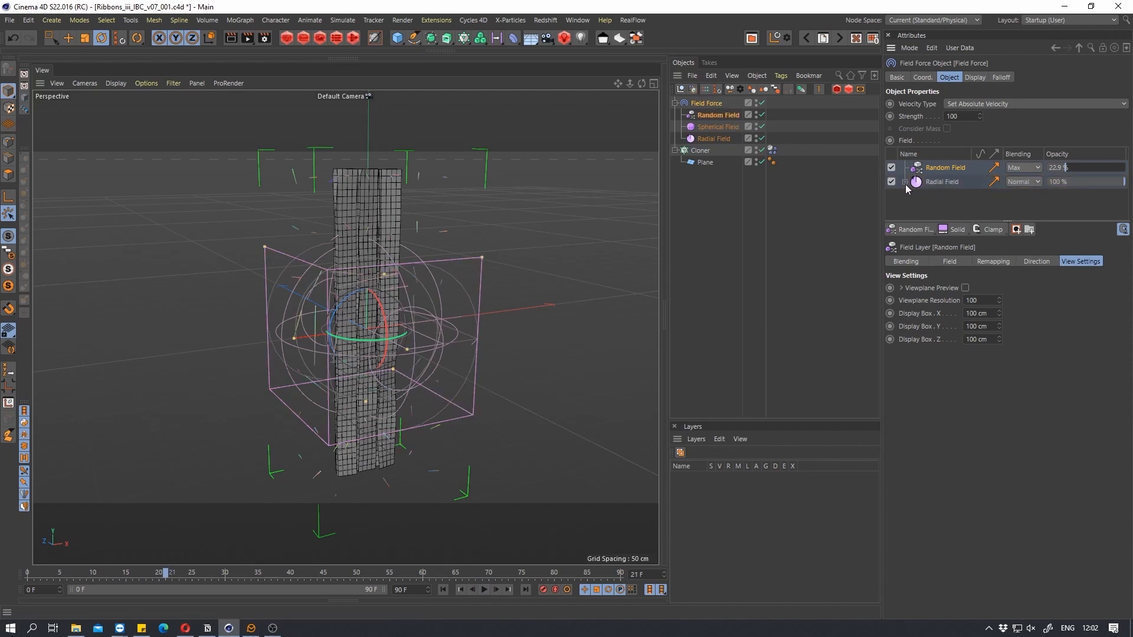
{"action": "left_click", "coordinate": [483, 589]}
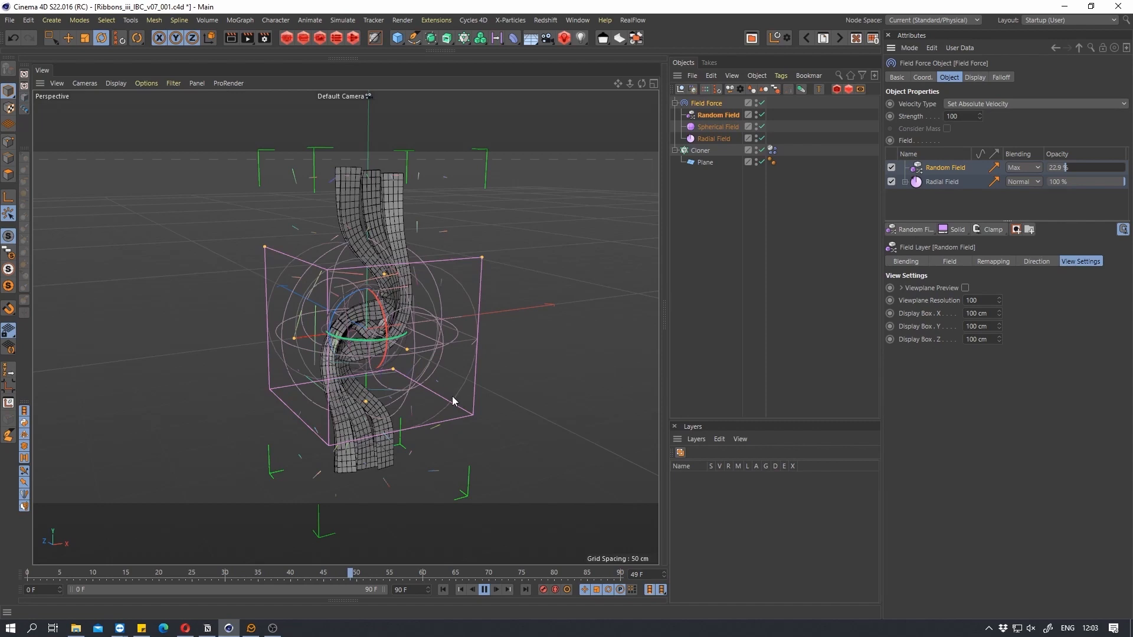
{"action": "left_click", "coordinate": [484, 590]}
{"action": "scroll", "coordinate": [403, 331], "scroll_direction": "up", "scroll_amount": 3}
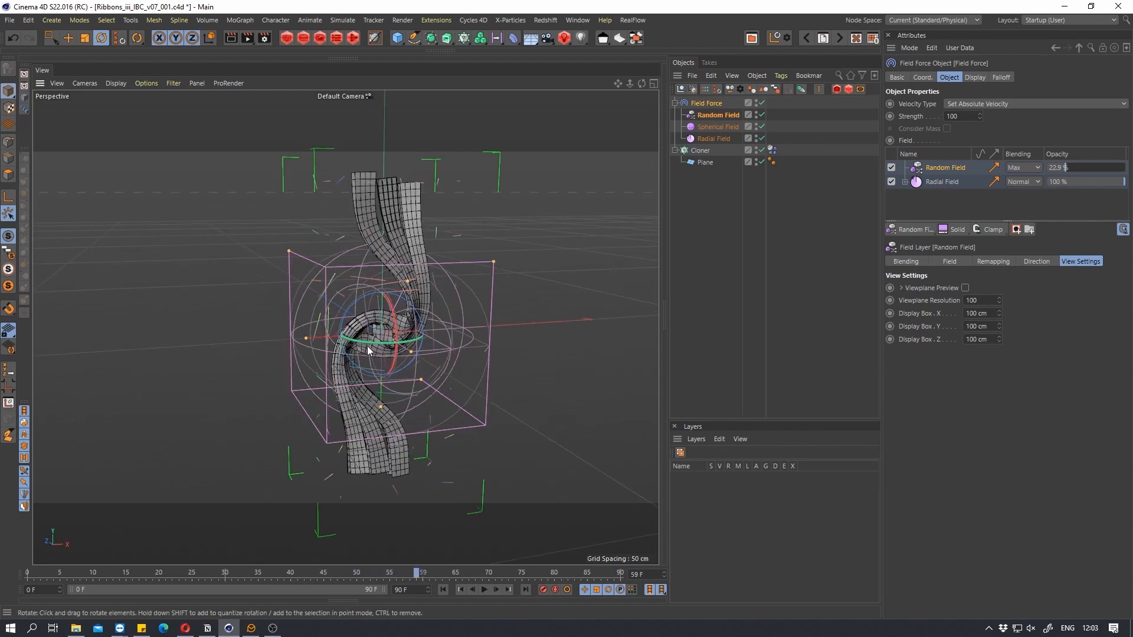
{"action": "middle_click_drag", "start_coordinate": [404, 326], "coordinate": [375, 299], "text": "alt"}
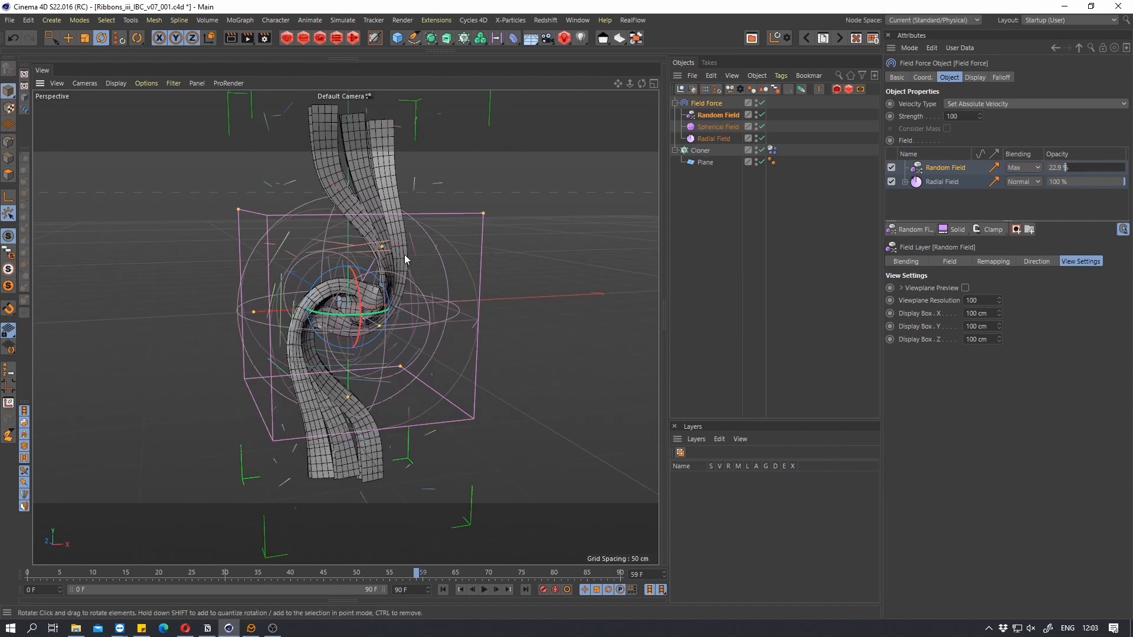
{"action": "left_click_drag", "start_coordinate": [406, 272], "coordinate": [395, 261], "text": "alt"}
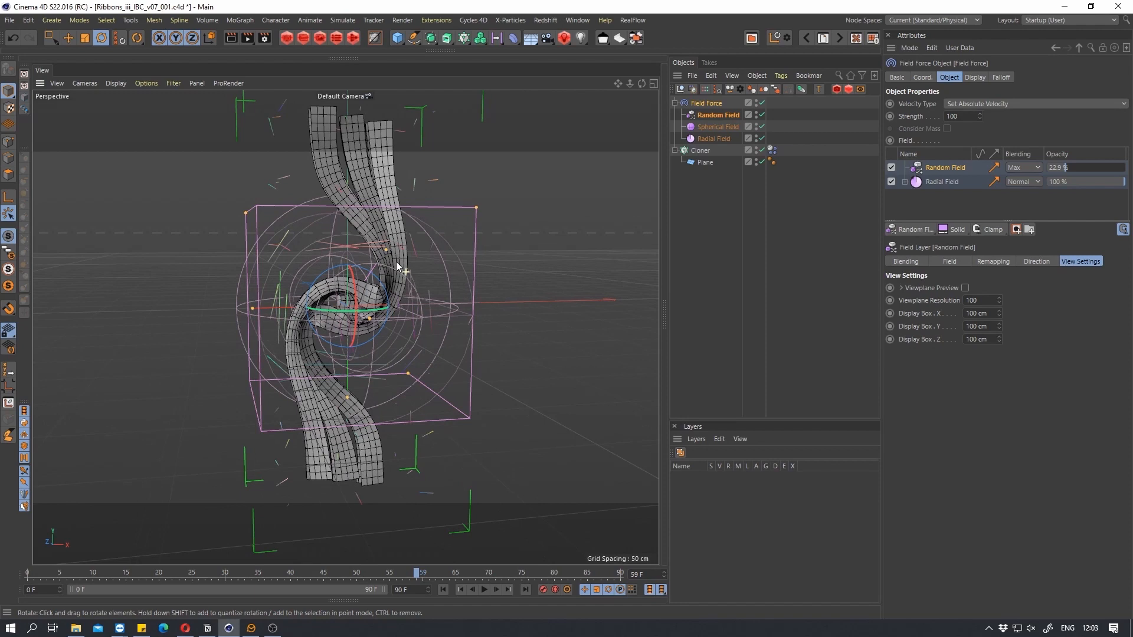
{"action": "middle_click_drag", "start_coordinate": [395, 261], "coordinate": [391, 272], "text": "alt"}
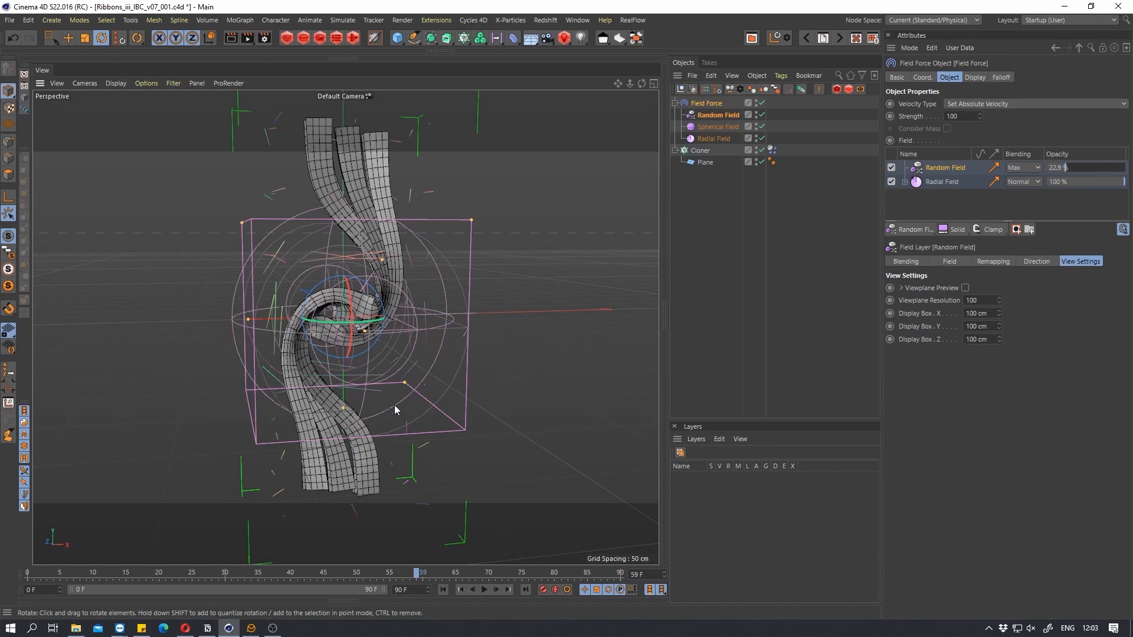
Place the Cloner with its Plane inside a Connect object and return the animation to frame 0
{"action": "left_click", "coordinate": [701, 151]}
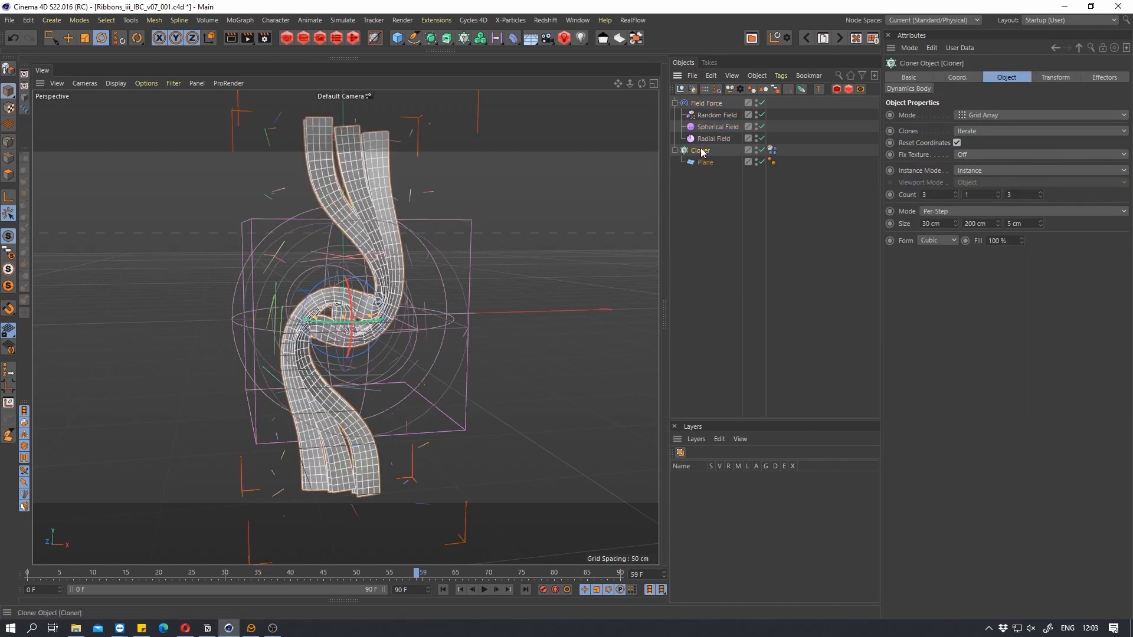
{"action": "left_click", "coordinate": [436, 21]}
{"action": "left_click", "coordinate": [434, 23]}
{"action": "left_click", "coordinate": [464, 38]}
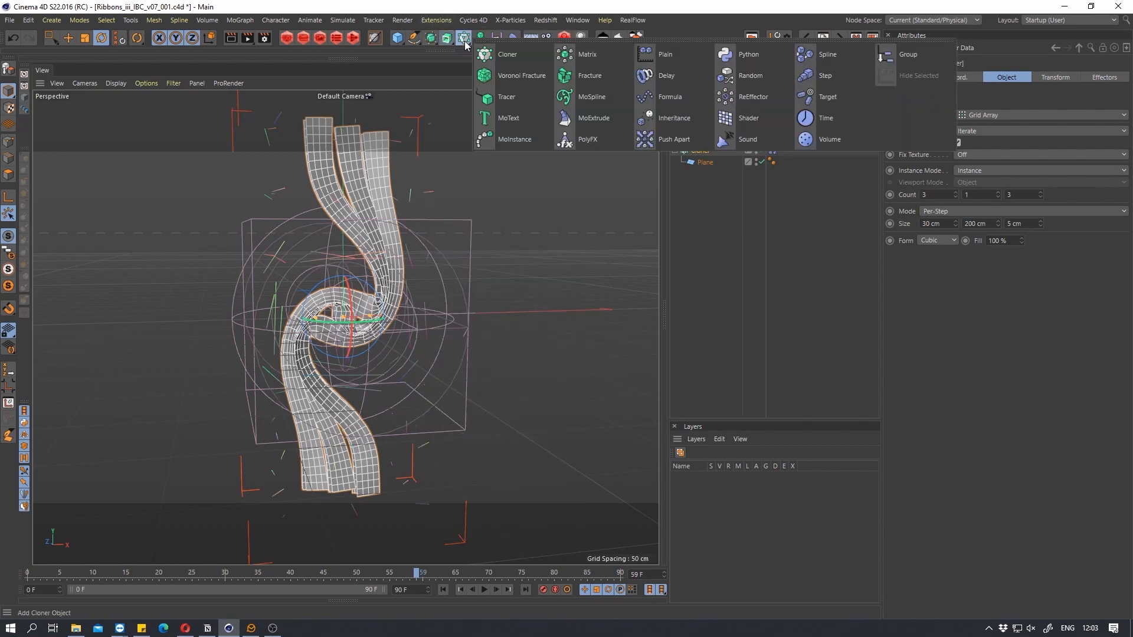
{"action": "left_click", "coordinate": [432, 38]}
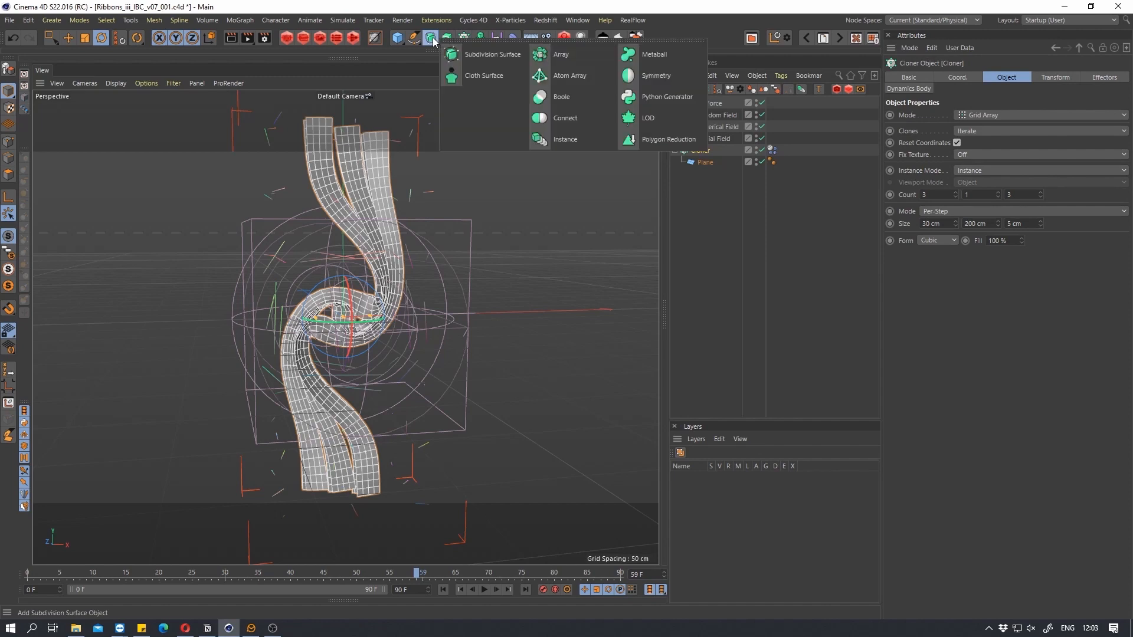
{"action": "left_click", "coordinate": [560, 118], "text": "alt"}
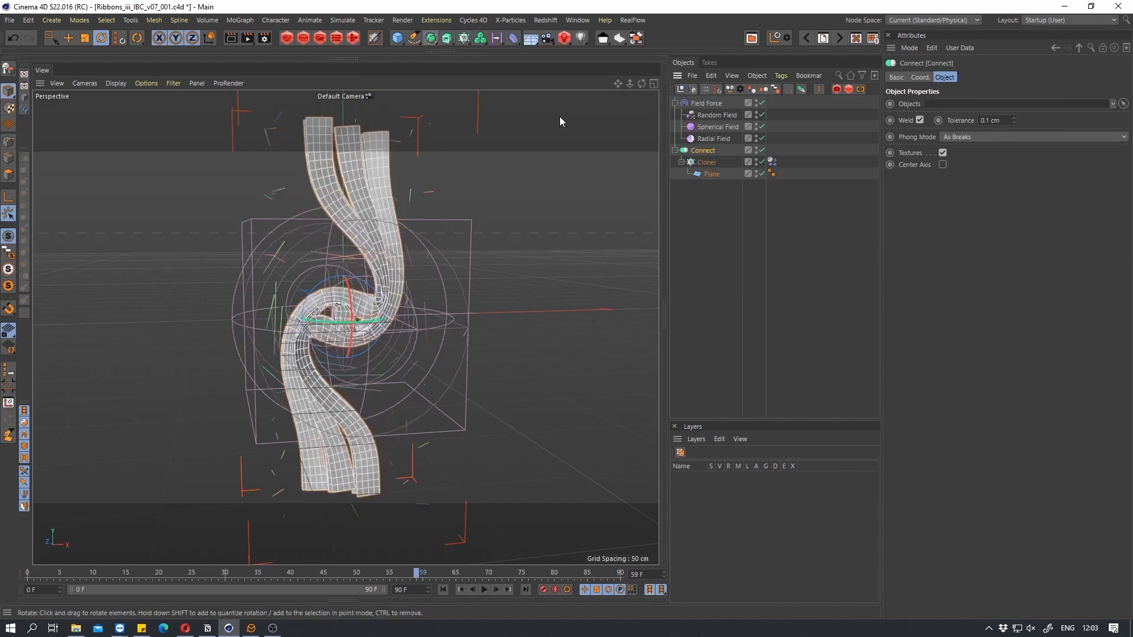
{"action": "left_click", "coordinate": [708, 161]}
{"action": "left_click", "coordinate": [703, 151]}
{"action": "left_click", "coordinate": [442, 590]}
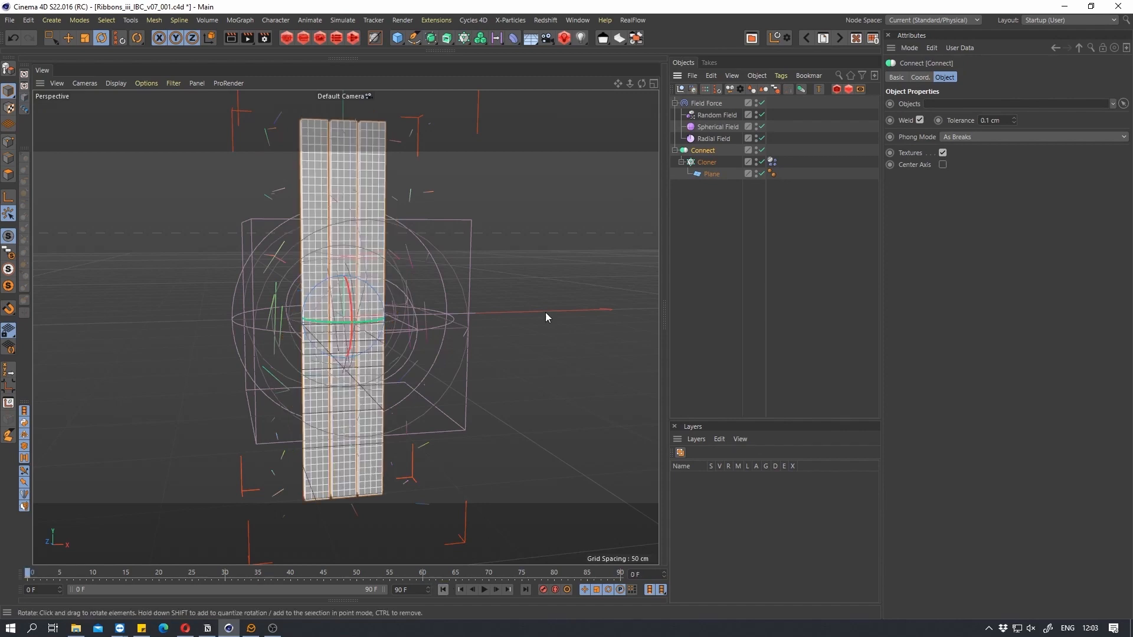
Save the project as a new incremental version
{"action": "right_click", "coordinate": [703, 151]}
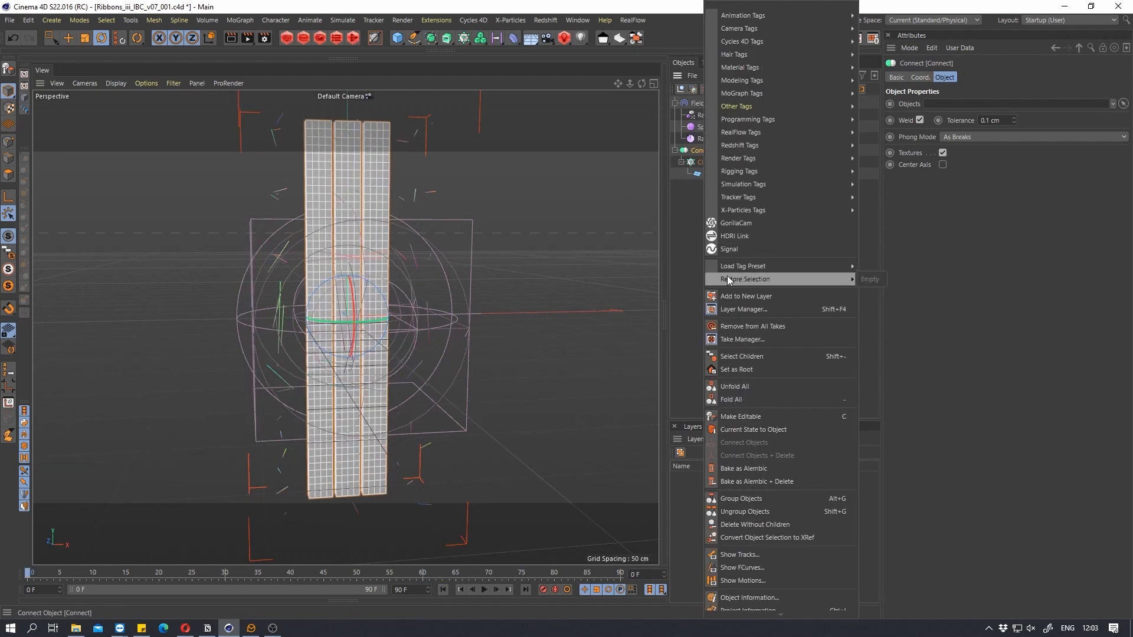
{"action": "left_click", "coordinate": [158, 4]}
{"action": "left_click", "coordinate": [9, 20]}
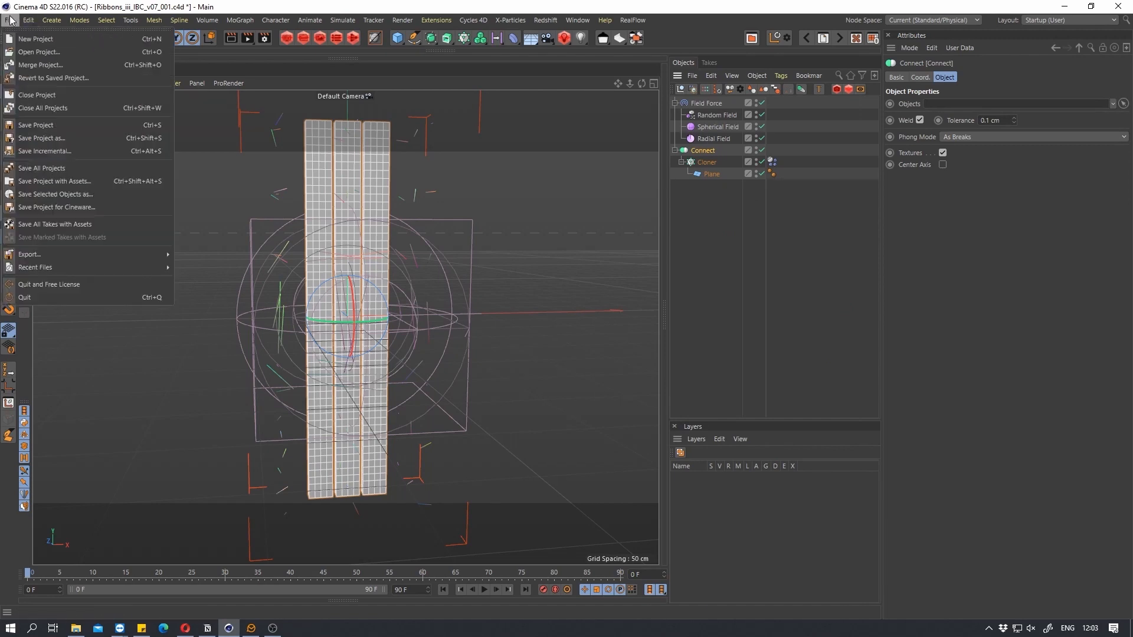
{"action": "left_click", "coordinate": [33, 152]}
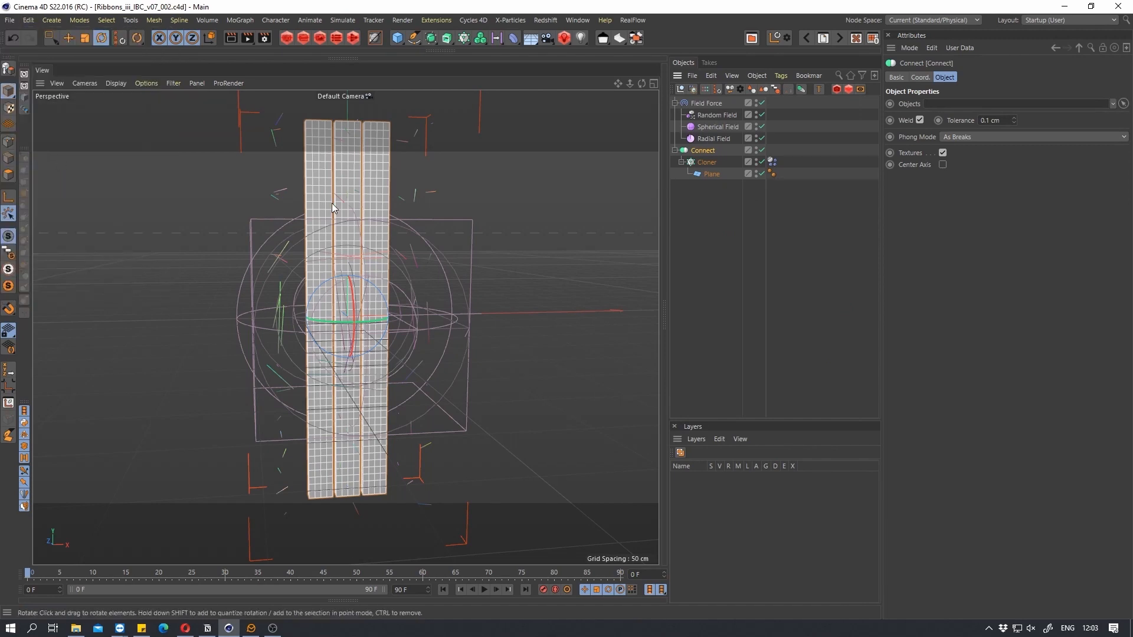
Hide the Field Force in the editor view and collapse its hierarchy in the object list
{"action": "left_click_drag", "start_coordinate": [497, 249], "coordinate": [369, 259], "text": "alt"}
{"action": "left_click", "coordinate": [756, 101]}
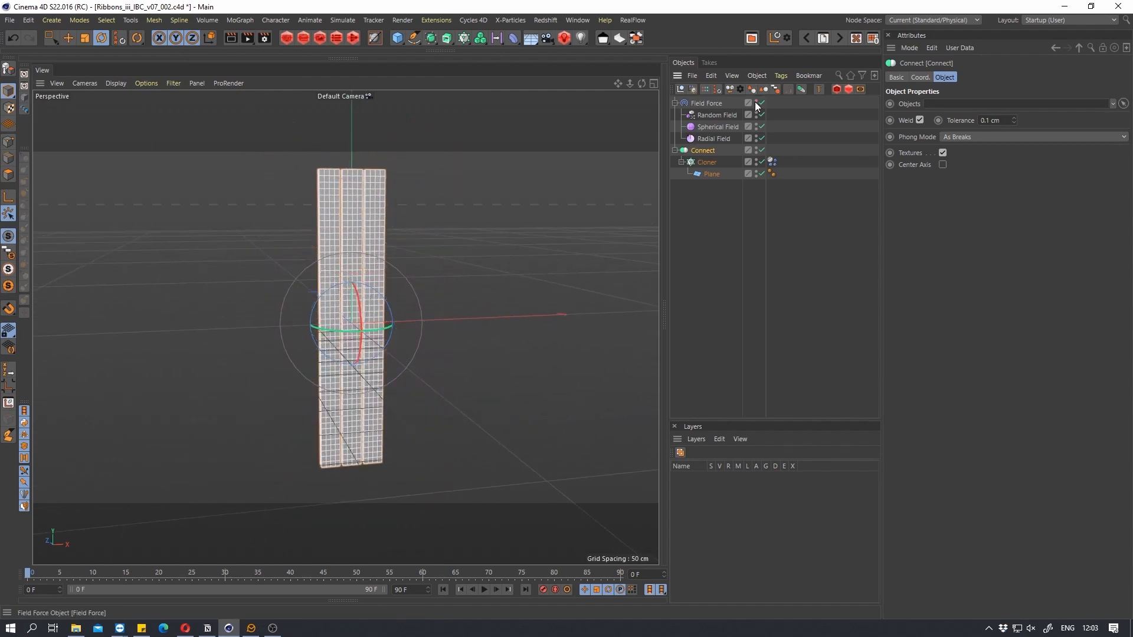
{"action": "left_click", "coordinate": [674, 104]}
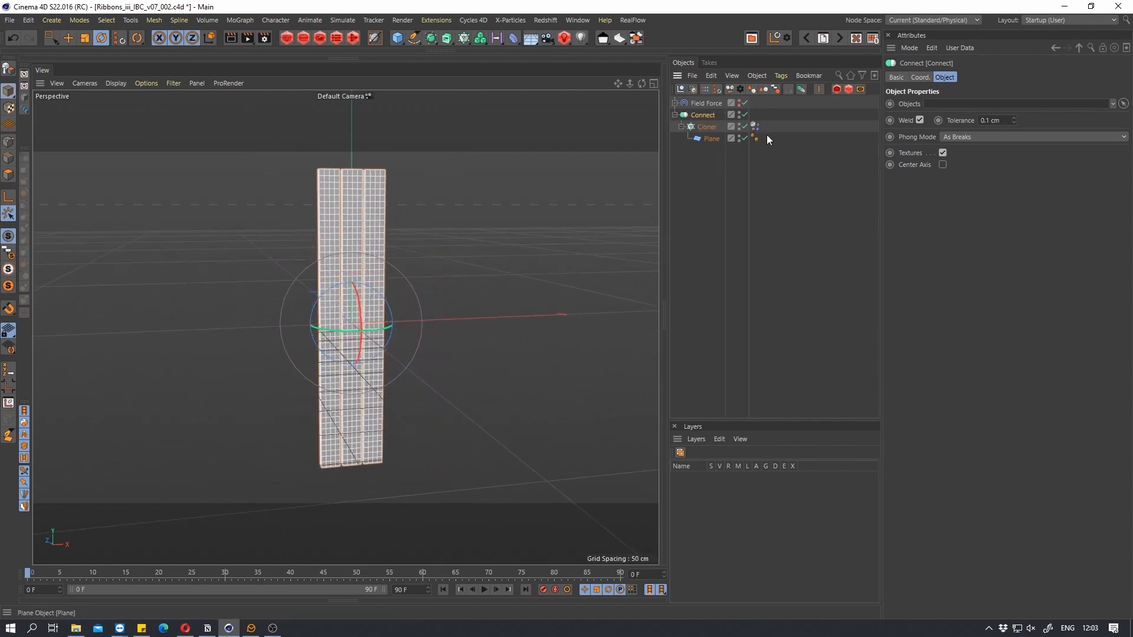
{"action": "right_click", "coordinate": [707, 116]}
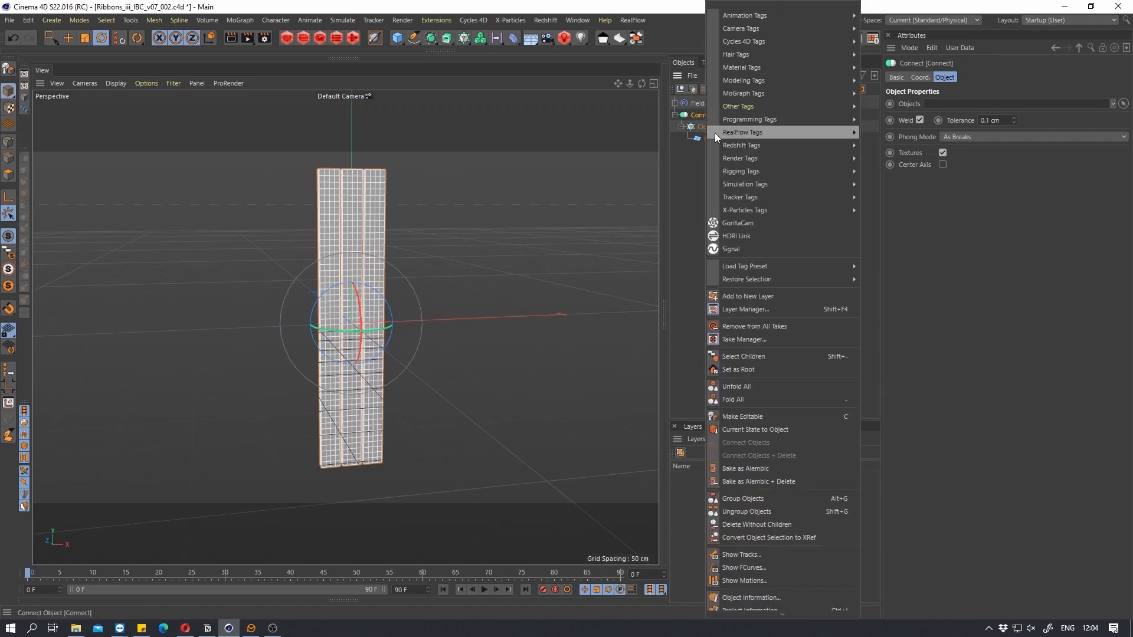
{"action": "left_click", "coordinate": [734, 469]}
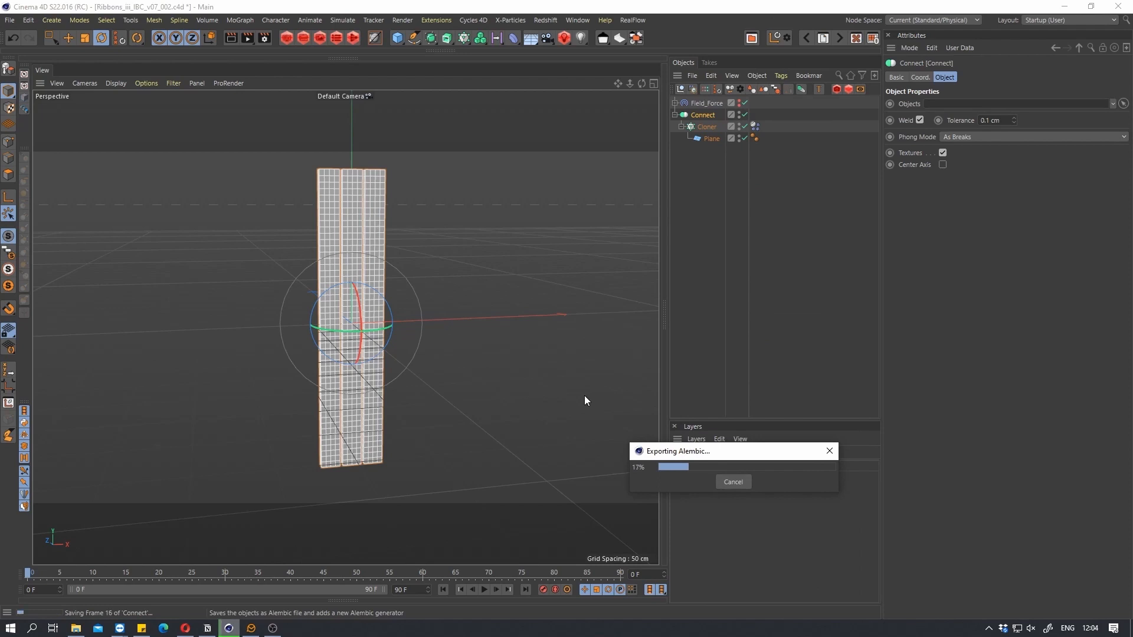
{"action": "left_click", "coordinate": [734, 483]}
Set the project end to frame 200 and extend the preview range to 200 F
{"action": "left_click", "coordinate": [408, 590]}
{"action": "type", "text": "200"}
{"action": "key", "text": "Return"}
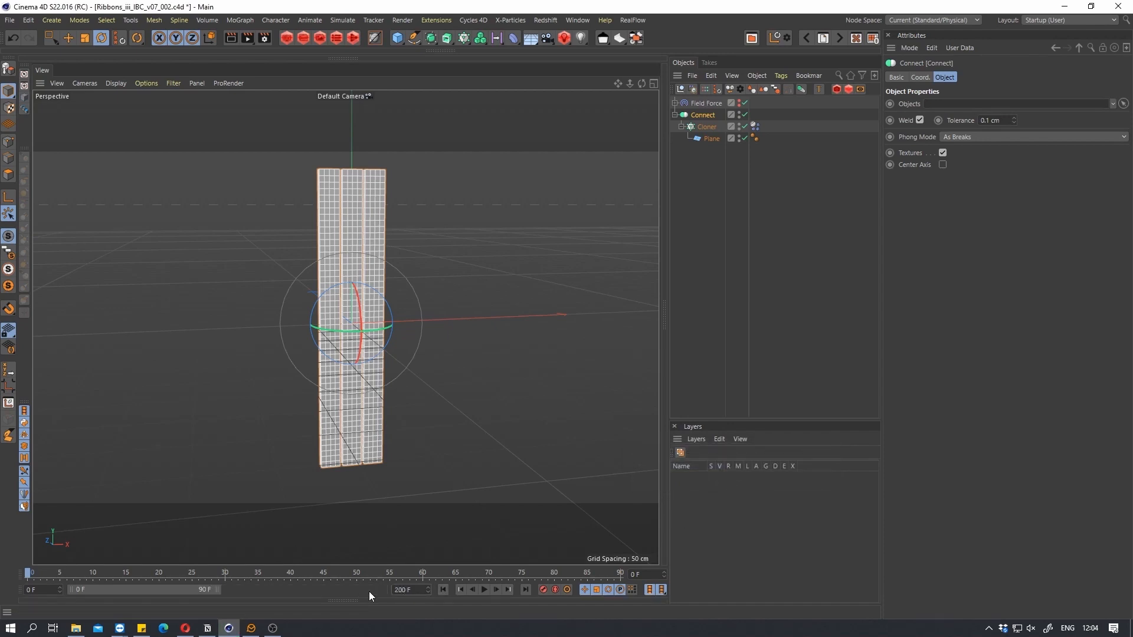
{"action": "left_click_drag", "start_coordinate": [215, 590], "coordinate": [383, 590]}
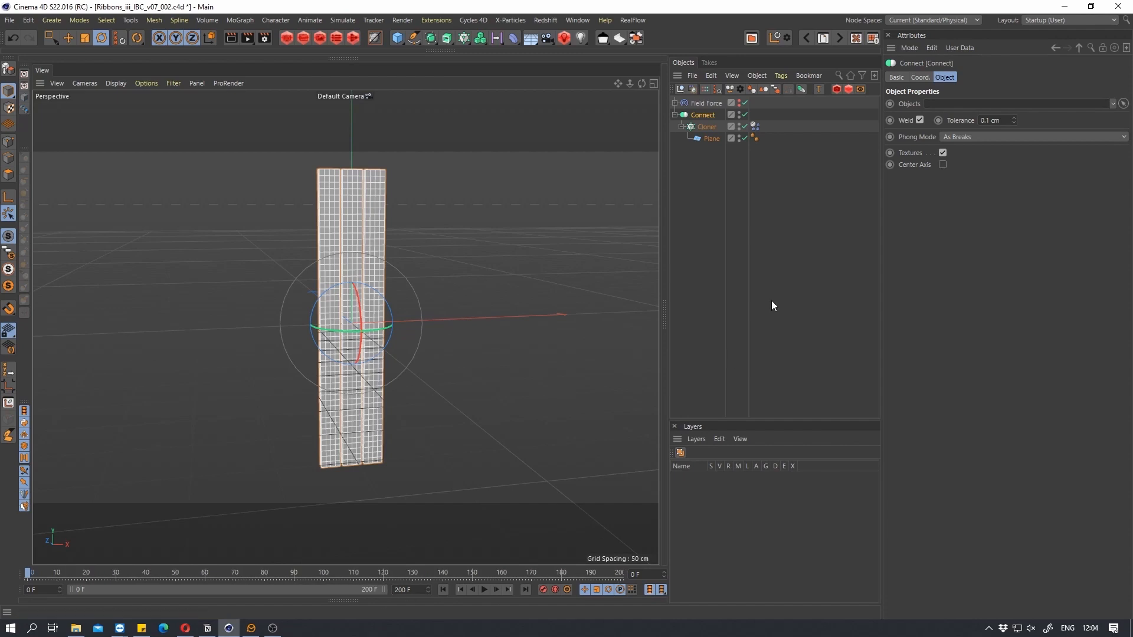
Bake the Connect object with its cloned strips as Alembic and select the baked object
{"action": "right_click", "coordinate": [711, 117]}
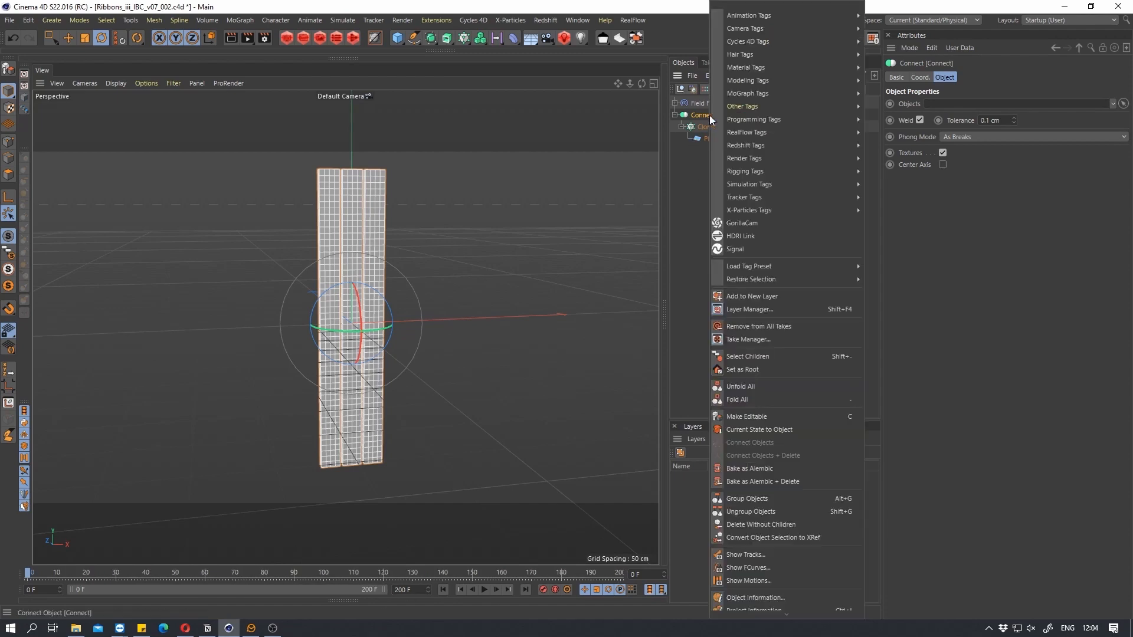
{"action": "left_click", "coordinate": [749, 469]}
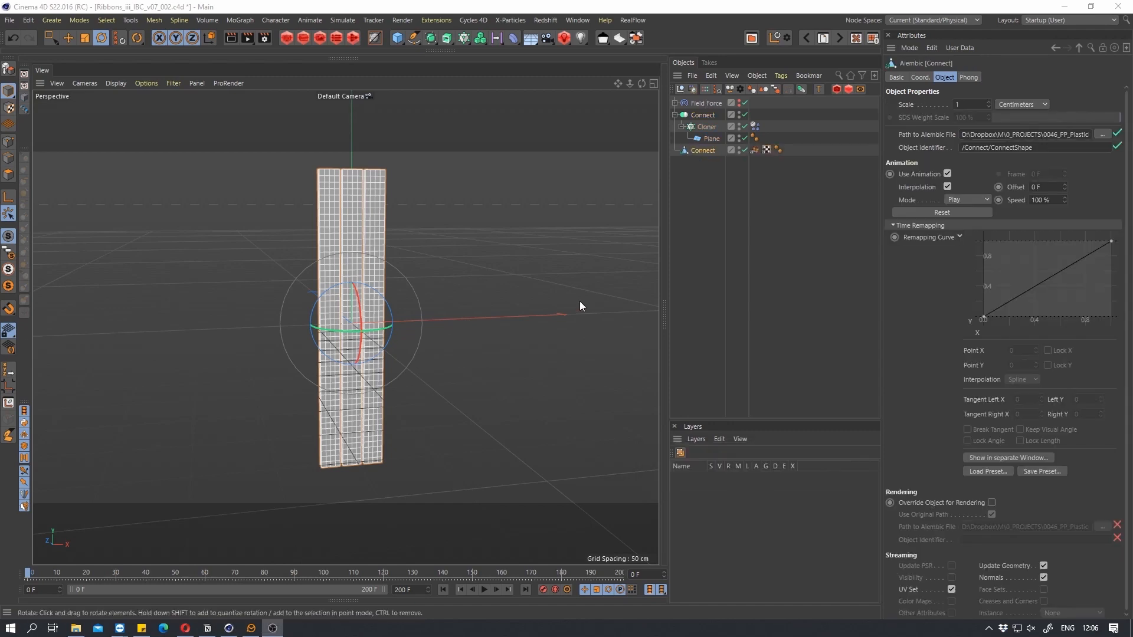
{"action": "left_click", "coordinate": [686, 151]}
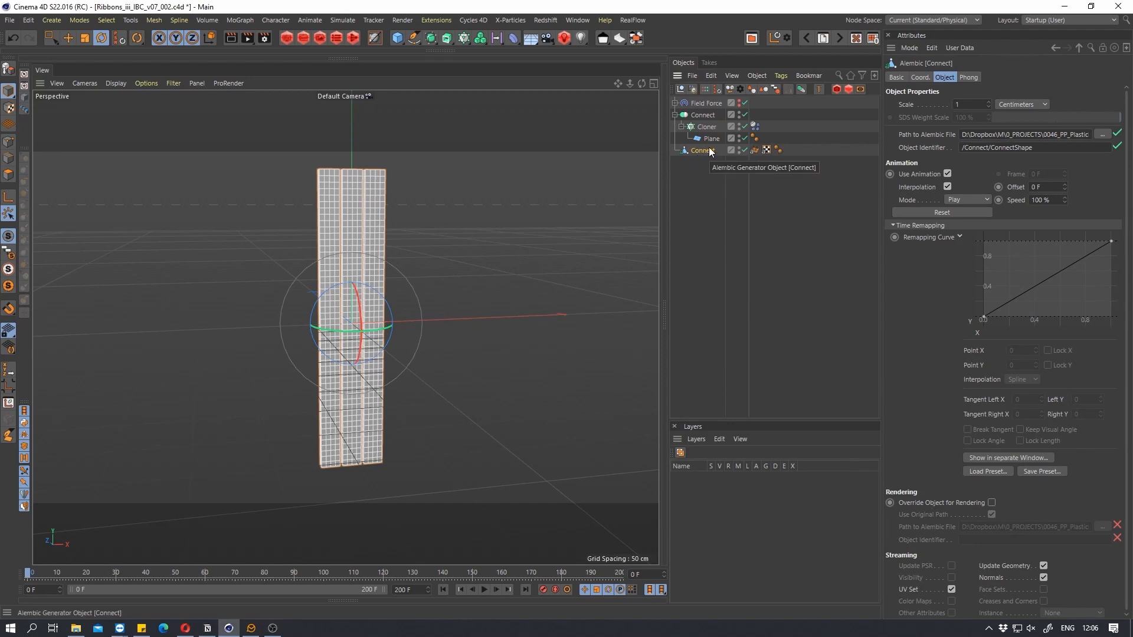
Create a new layer and name it Live
{"action": "left_click", "coordinate": [695, 116]}
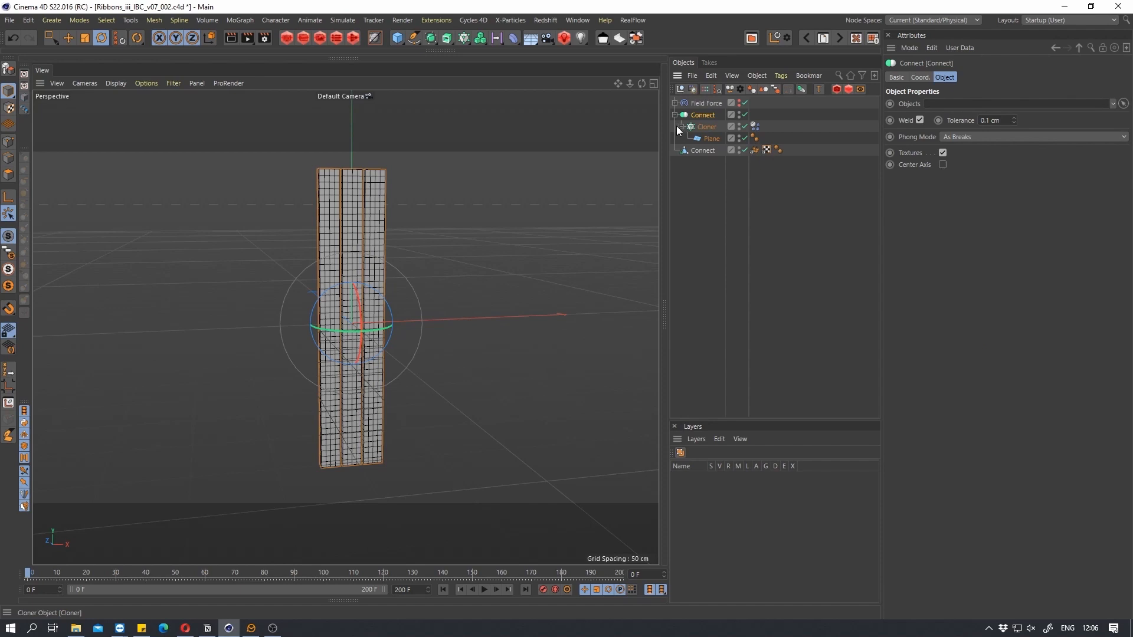
{"action": "left_click", "coordinate": [705, 126]}
{"action": "left_click", "coordinate": [676, 114]}
{"action": "left_click", "coordinate": [681, 126]}
{"action": "left_click", "coordinate": [698, 439]}
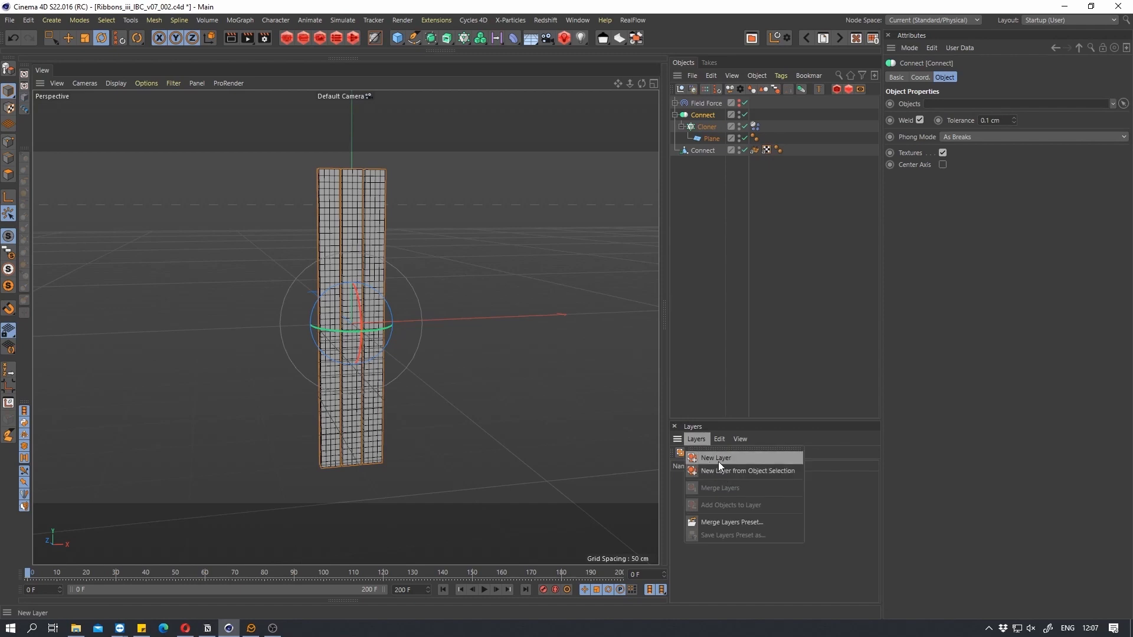
{"action": "left_click", "coordinate": [714, 459]}
{"action": "double_click", "coordinate": [698, 477]}
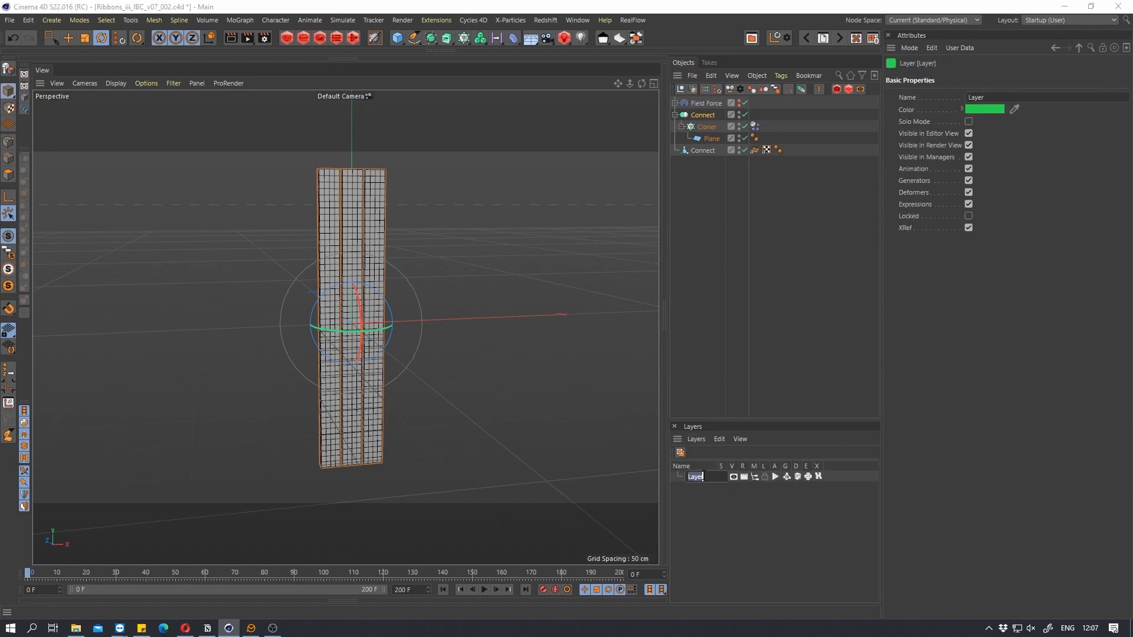
{"action": "type", "text": "Live"}
{"action": "key", "text": "Return"}
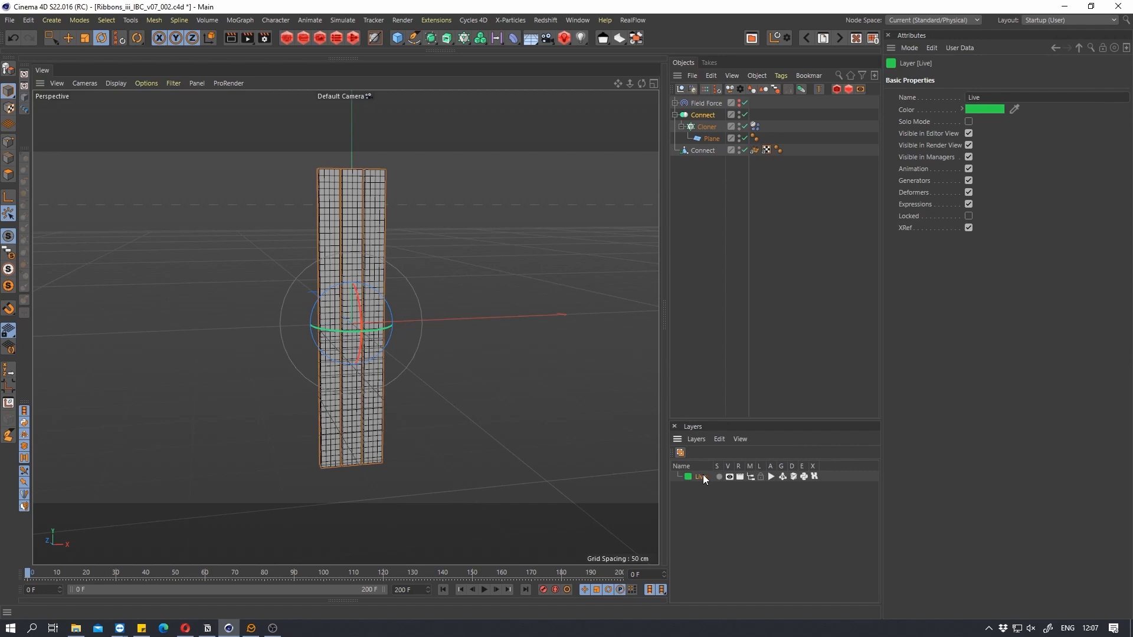
Assign the original Connect hierarchy to the Live layer and switch off that layer's generators, deformers, expressions, XRef and manager visibility
{"action": "left_click", "coordinate": [703, 116]}
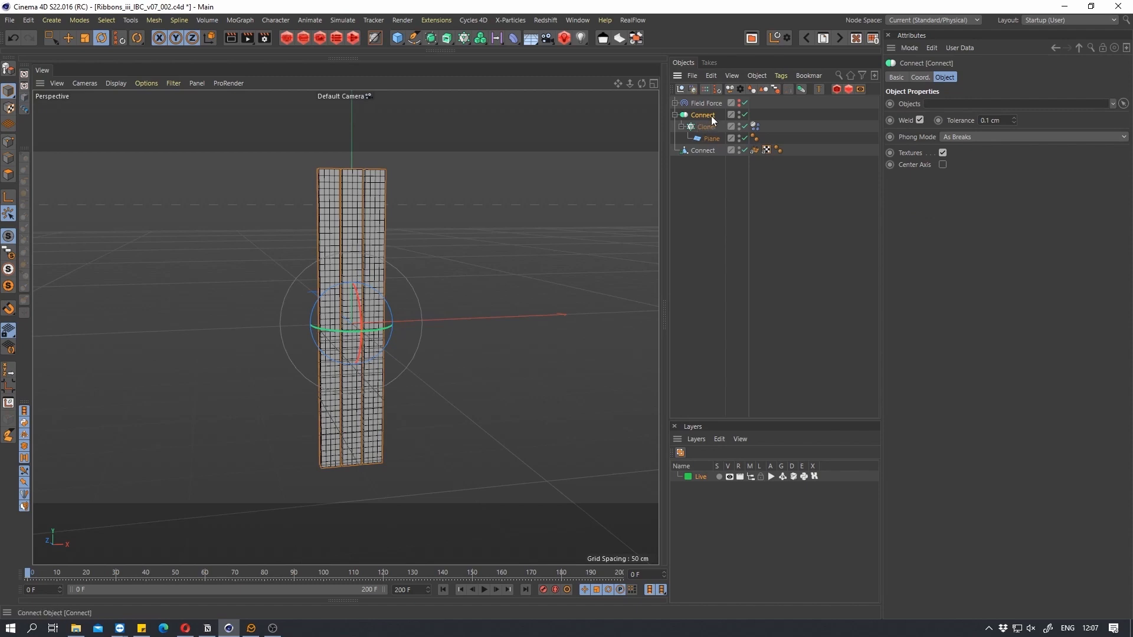
{"action": "left_click_drag", "start_coordinate": [706, 119], "coordinate": [708, 472], "text": "ctrl"}
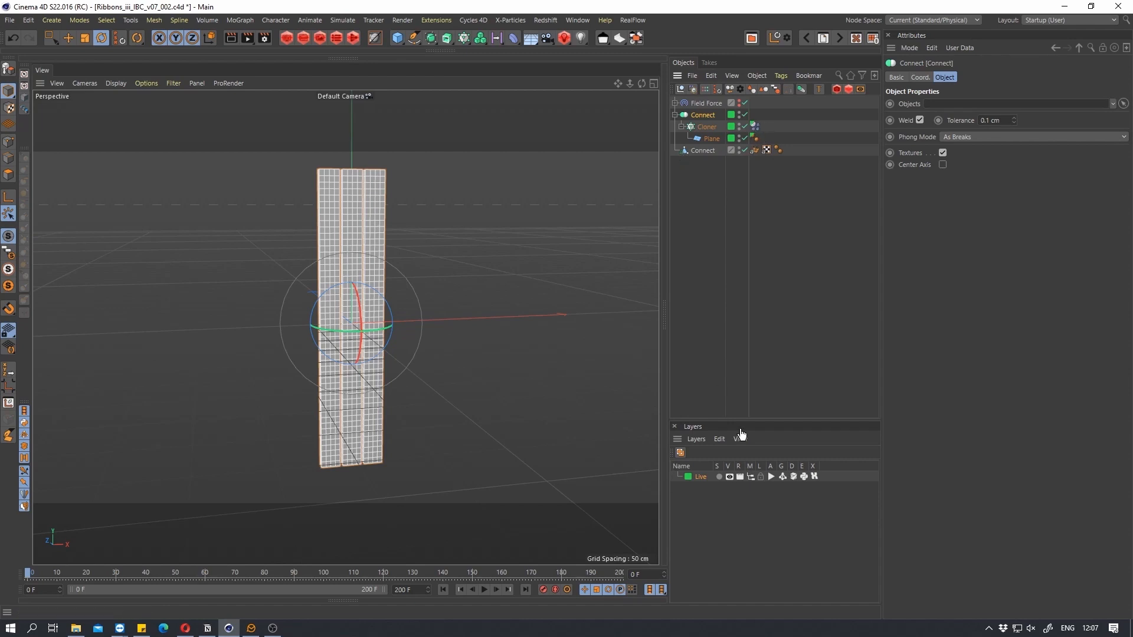
{"action": "left_click_drag", "start_coordinate": [815, 476], "coordinate": [792, 478]}
{"action": "left_click", "coordinate": [782, 475]}
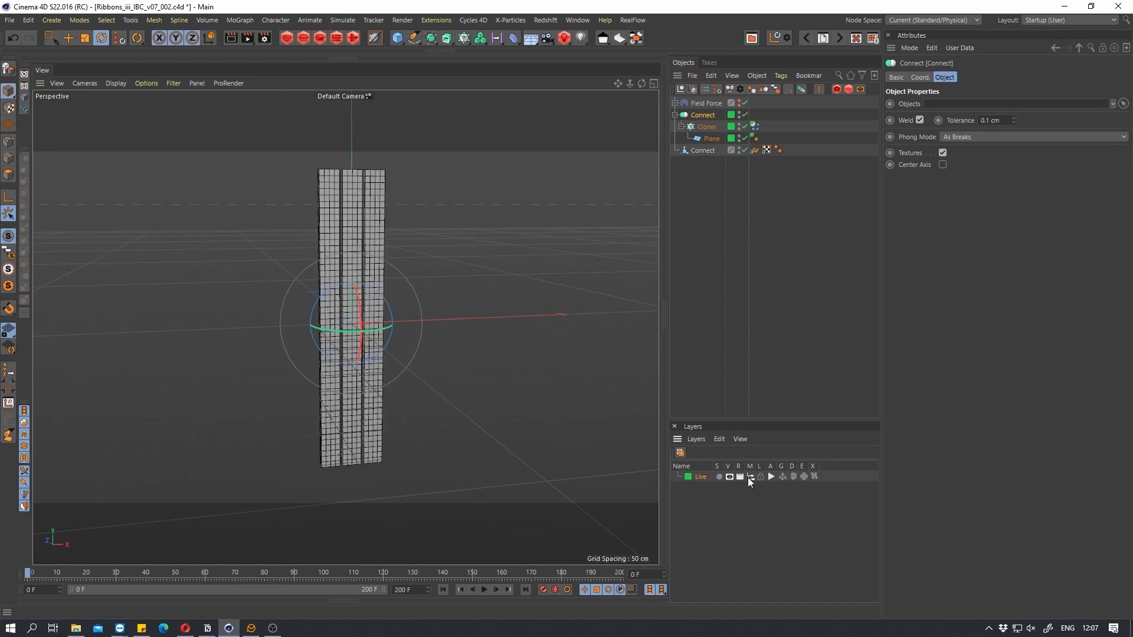
{"action": "left_click", "coordinate": [749, 477]}
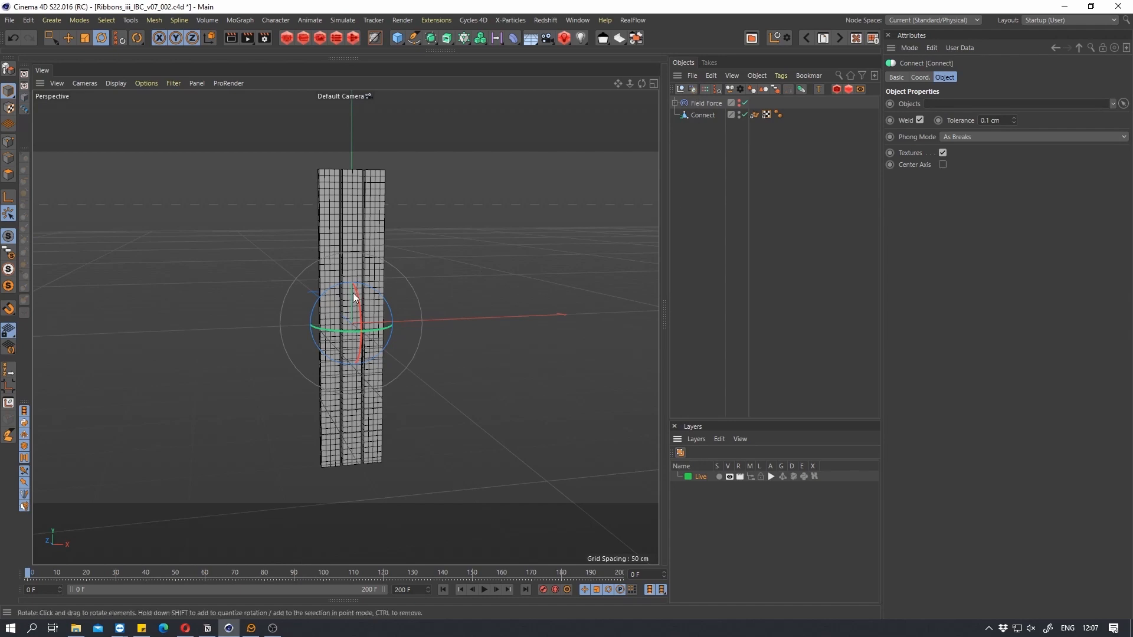
Assign the Field Force to the Live layer so only the Alembic object stays listed
{"action": "left_click", "coordinate": [711, 104]}
{"action": "left_click", "coordinate": [701, 116]}
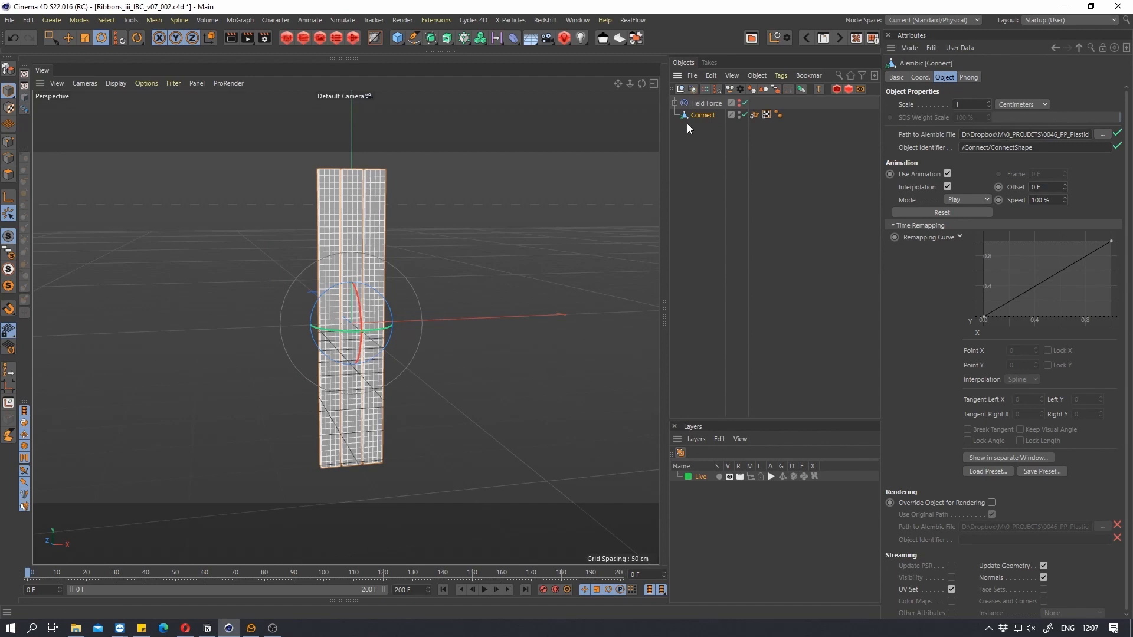
{"action": "left_click", "coordinate": [703, 105]}
{"action": "left_click_drag", "start_coordinate": [700, 104], "coordinate": [737, 182]}
{"action": "left_click_drag", "start_coordinate": [701, 480], "coordinate": [699, 478]}
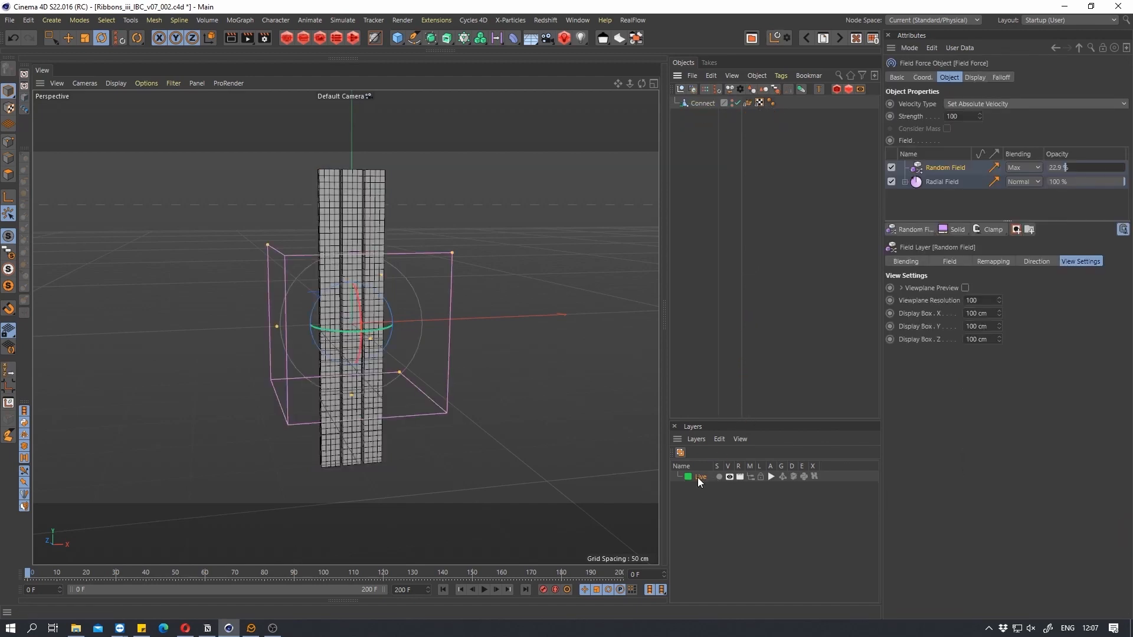
Save another incremental version of the project and scrub the baked Alembic animation to frame 121
{"action": "left_click", "coordinate": [702, 104]}
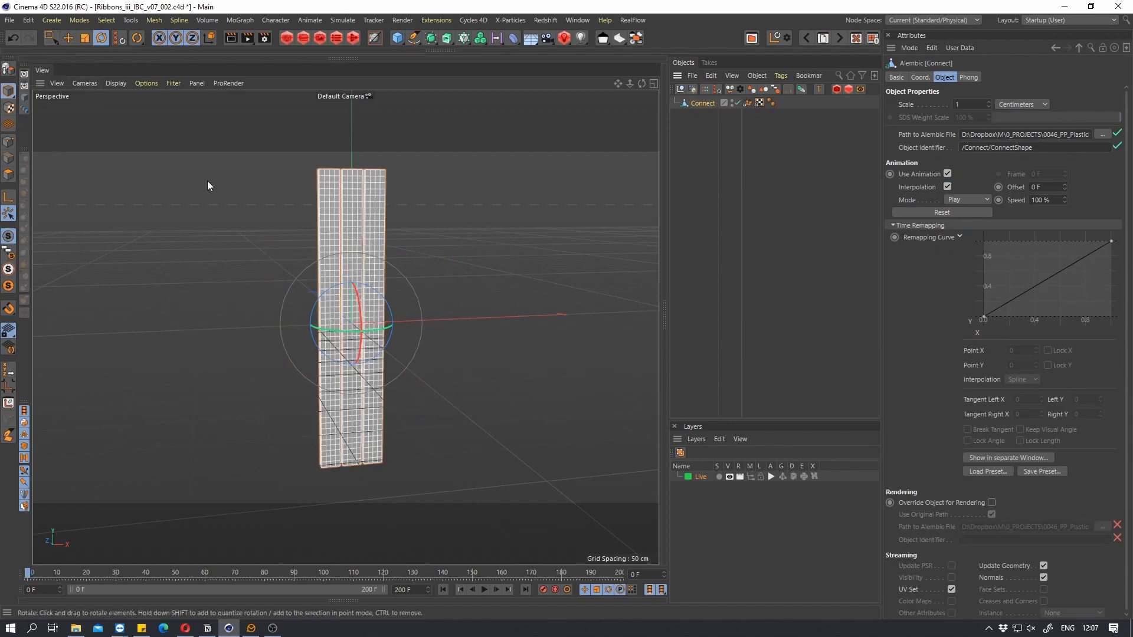
{"action": "key", "text": "ctrl+alt+s"}
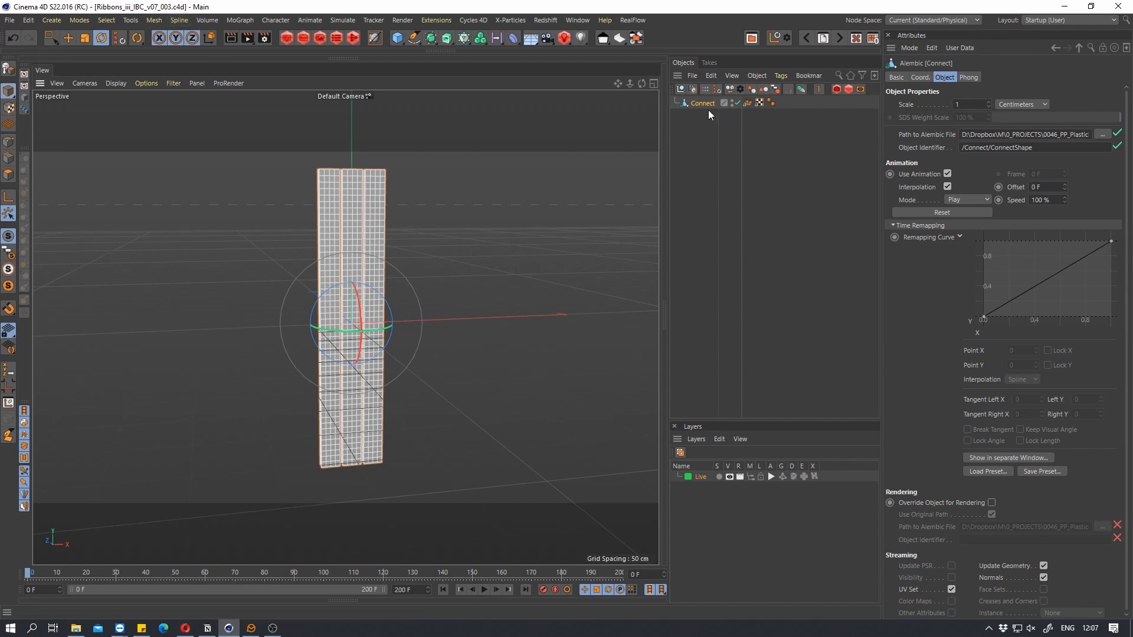
{"action": "mouse_move", "coordinate": [353, 282]}
{"action": "left_mouse_down"}
{"action": "mouse_move", "coordinate": [447, 283]}
{"action": "mouse_move", "coordinate": [366, 295]}
{"action": "left_mouse_up"}
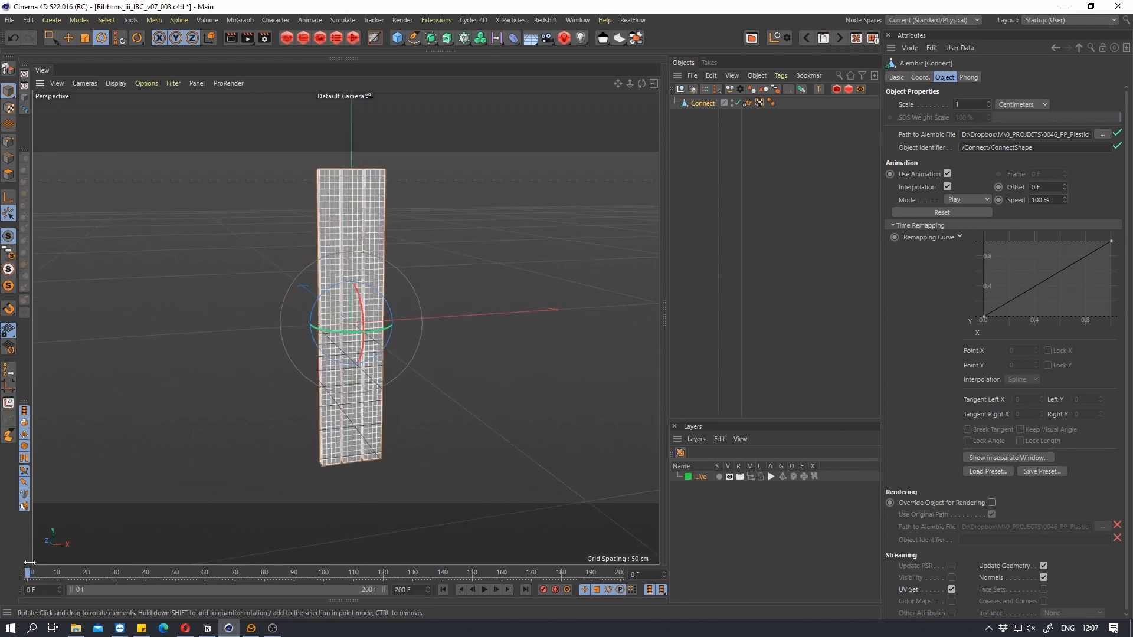
{"action": "left_click_drag", "start_coordinate": [44, 572], "coordinate": [385, 574]}
{"action": "left_click", "coordinate": [256, 277]}
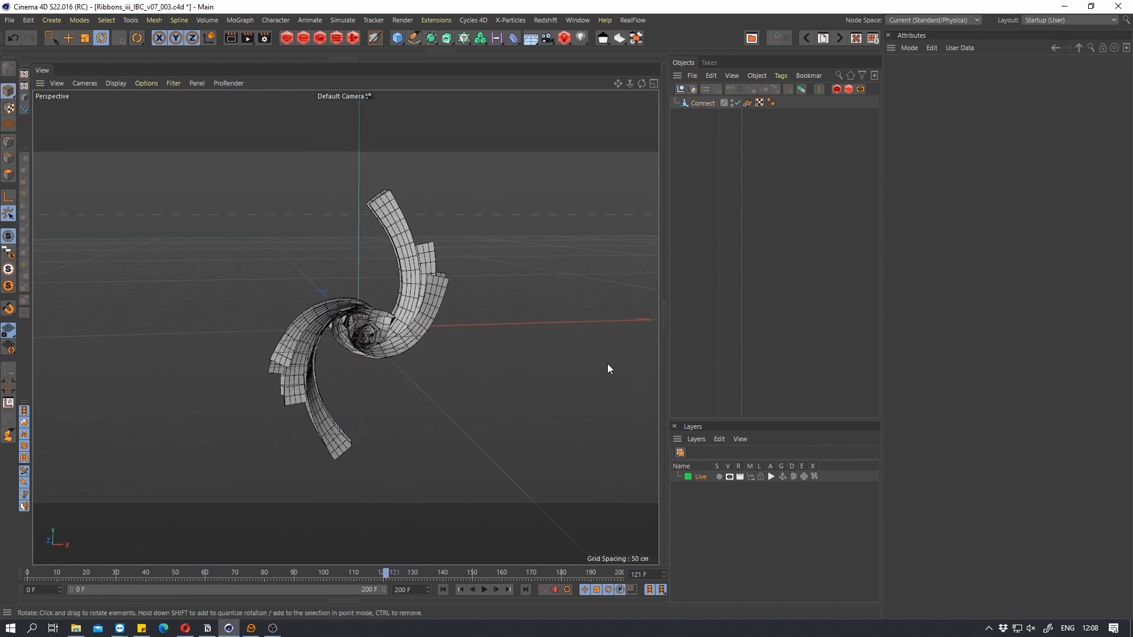
Place the Alembic object inside a Subdivision Surface and scrub the smoothed strips to frame 135
{"action": "left_click", "coordinate": [689, 102]}
{"action": "left_click", "coordinate": [434, 41], "text": "alt"}
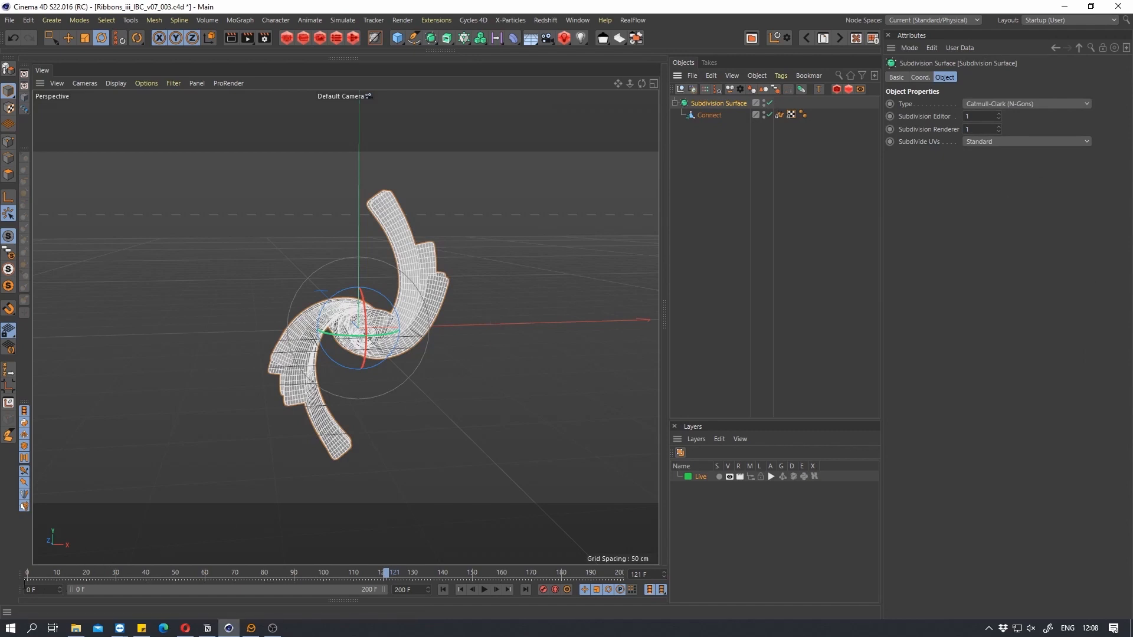
{"action": "left_click_drag", "start_coordinate": [35, 571], "coordinate": [427, 572]}
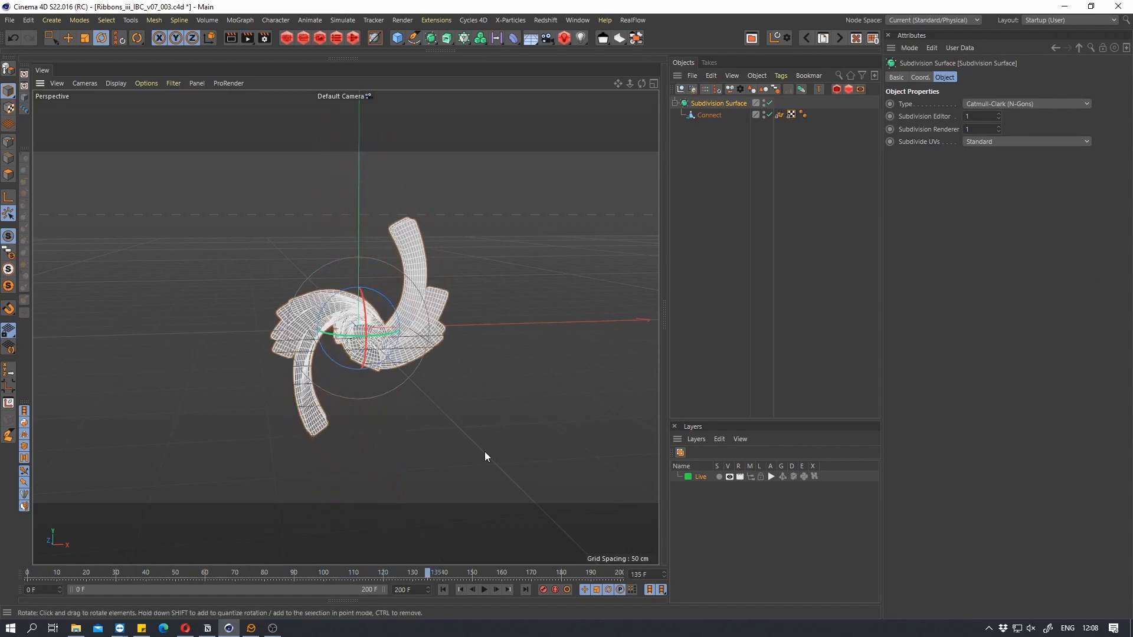
{"action": "left_click", "coordinate": [485, 453]}
Switch the viewport to Gouraud Shading and scrub to frame 175, inspecting the smoothed ribbons up close
{"action": "left_click", "coordinate": [114, 83]}
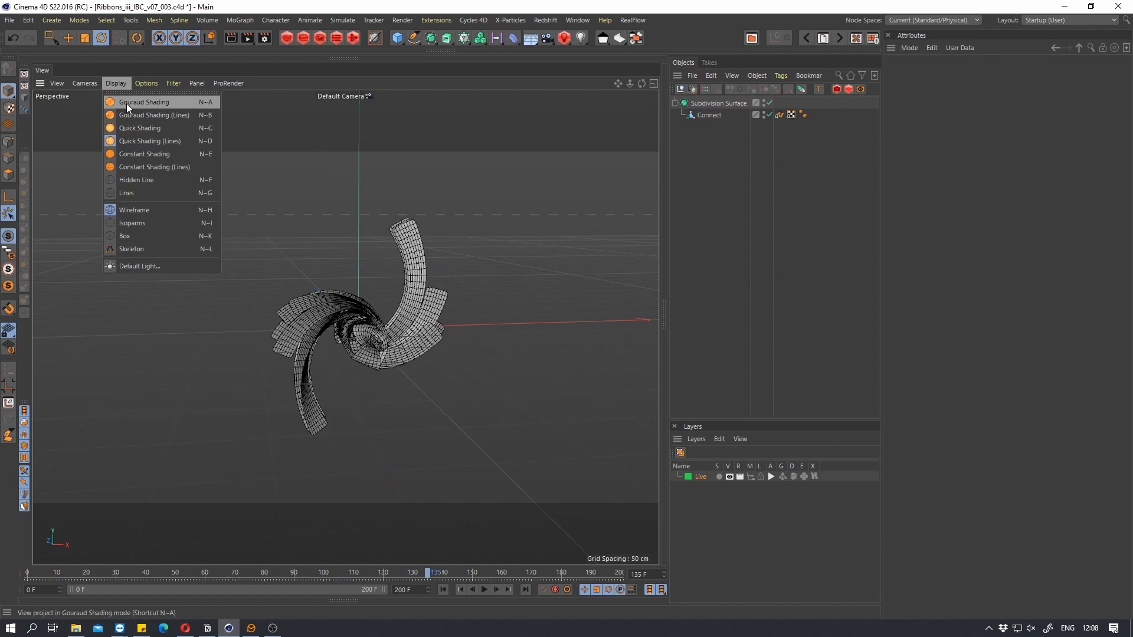
{"action": "left_click", "coordinate": [143, 103]}
{"action": "left_click_drag", "start_coordinate": [42, 575], "coordinate": [469, 573]}
{"action": "scroll", "coordinate": [373, 353], "scroll_direction": "up", "scroll_amount": 4}
{"action": "left_click_drag", "start_coordinate": [373, 353], "coordinate": [328, 514], "text": "alt"}
{"action": "scroll", "coordinate": [359, 315], "scroll_direction": "up", "scroll_amount": 2}
{"action": "left_click_drag", "start_coordinate": [477, 569], "coordinate": [513, 584]}
{"action": "left_click", "coordinate": [510, 588]}
{"action": "mouse_move", "coordinate": [394, 360]}
{"action": "left_mouse_down", "text": "alt"}
{"action": "mouse_move", "coordinate": [557, 370]}
{"action": "mouse_move", "coordinate": [510, 452]}
{"action": "mouse_move", "coordinate": [374, 337]}
{"action": "mouse_move", "coordinate": [213, 339]}
{"action": "mouse_move", "coordinate": [111, 362]}
{"action": "mouse_move", "coordinate": [474, 337]}
{"action": "mouse_move", "coordinate": [360, 337]}
{"action": "mouse_move", "coordinate": [363, 352]}
{"action": "mouse_move", "coordinate": [349, 339]}
{"action": "mouse_move", "coordinate": [382, 347]}
{"action": "left_mouse_up", "text": "alt"}
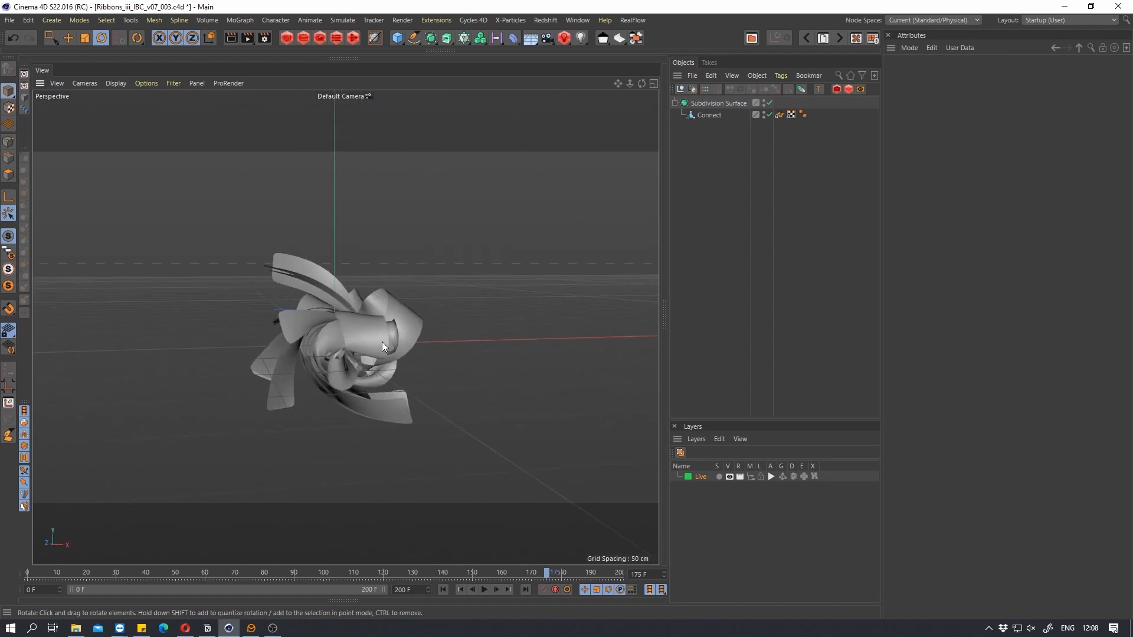
Set the Subdivision Surface type to OpenSubdiv Catmull-Clark with Boundary Interpolation set to Edge and Corner
{"action": "left_click_drag", "start_coordinate": [394, 405], "coordinate": [387, 367], "text": "alt"}
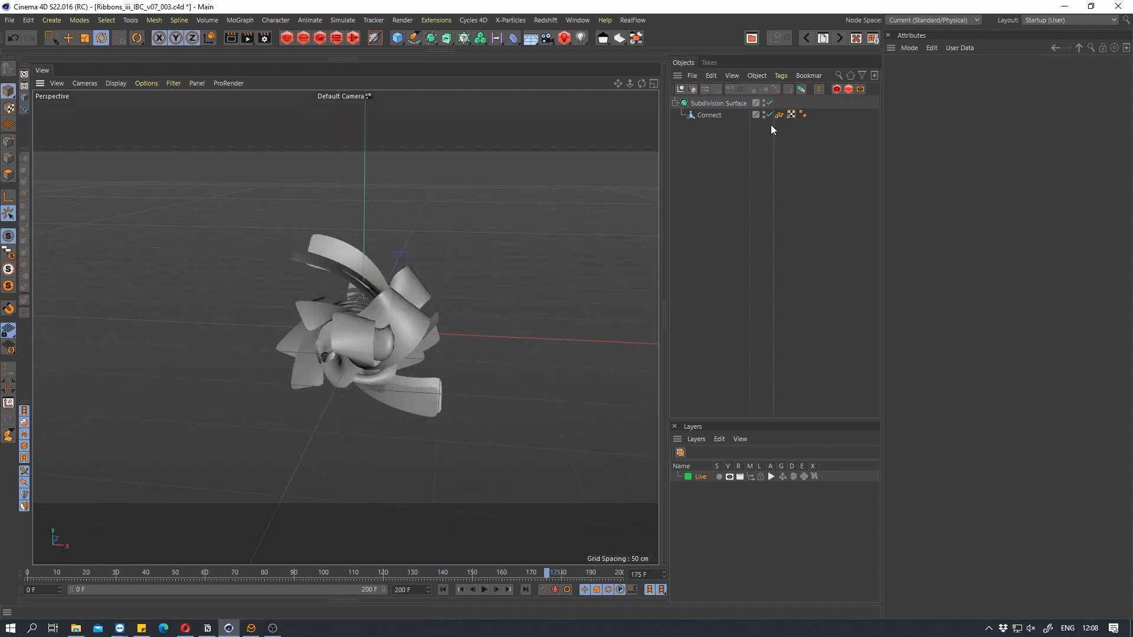
{"action": "left_click", "coordinate": [727, 104]}
{"action": "left_click", "coordinate": [1029, 103]}
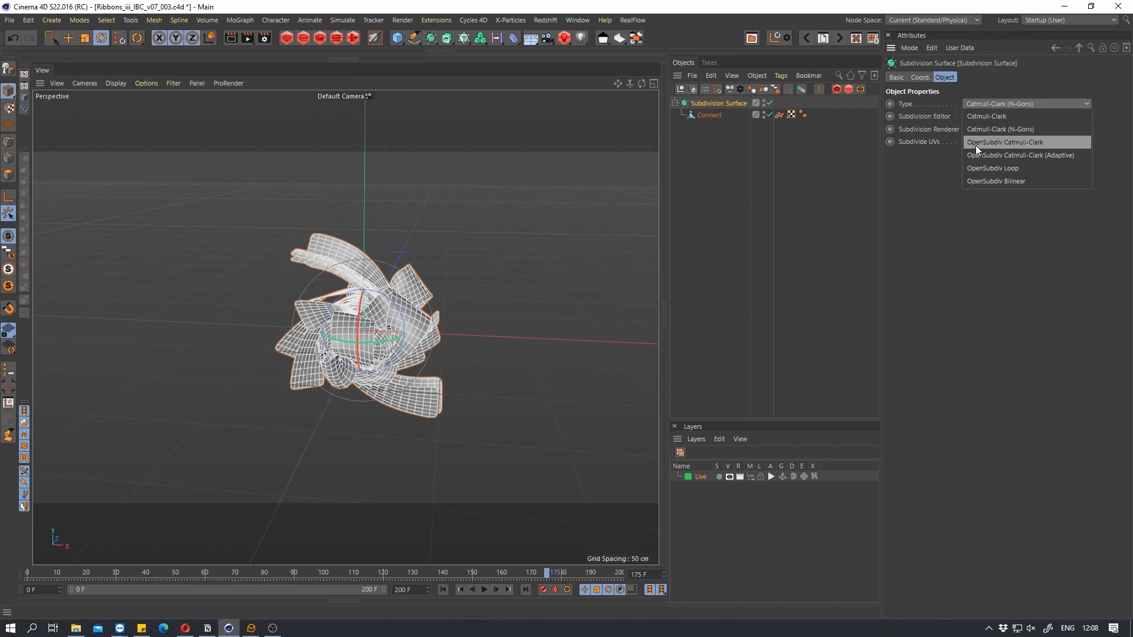
{"action": "left_click", "coordinate": [1021, 147]}
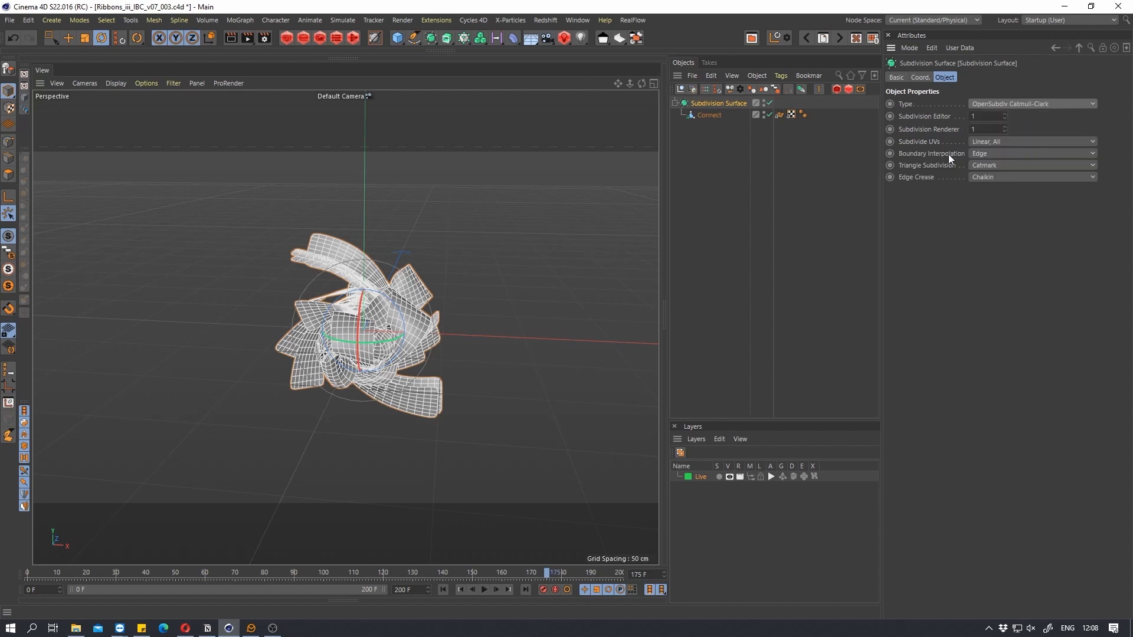
{"action": "left_click", "coordinate": [990, 154]}
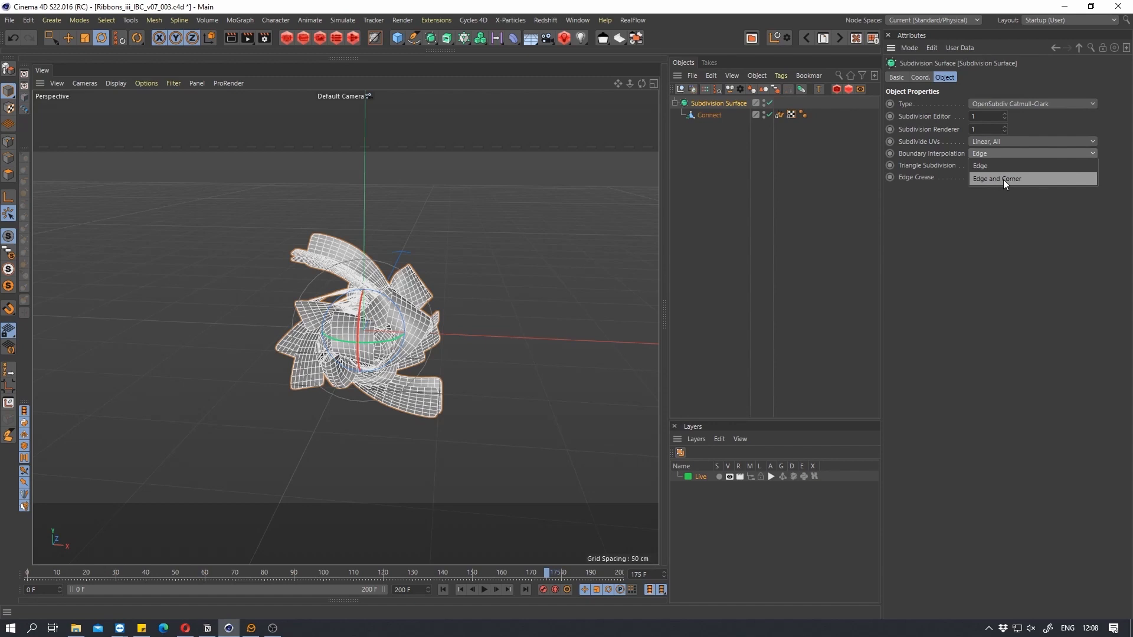
{"action": "left_click", "coordinate": [992, 181]}
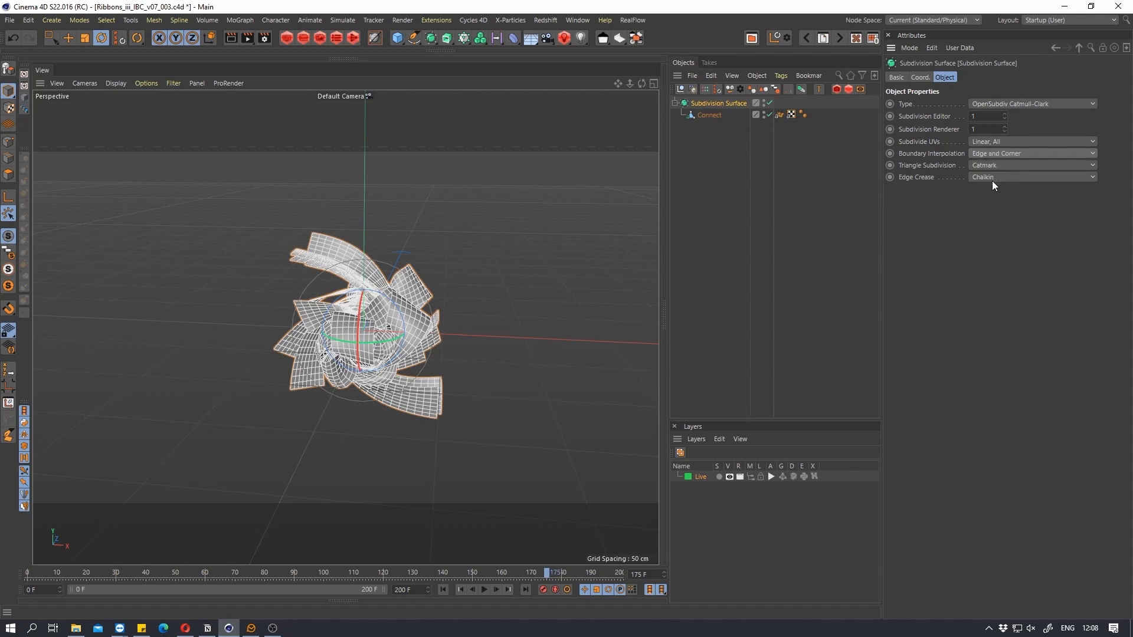
{"action": "left_click_drag", "start_coordinate": [279, 243], "coordinate": [477, 321], "text": "alt"}
{"action": "scroll", "coordinate": [326, 239], "scroll_direction": "up", "scroll_amount": 4}
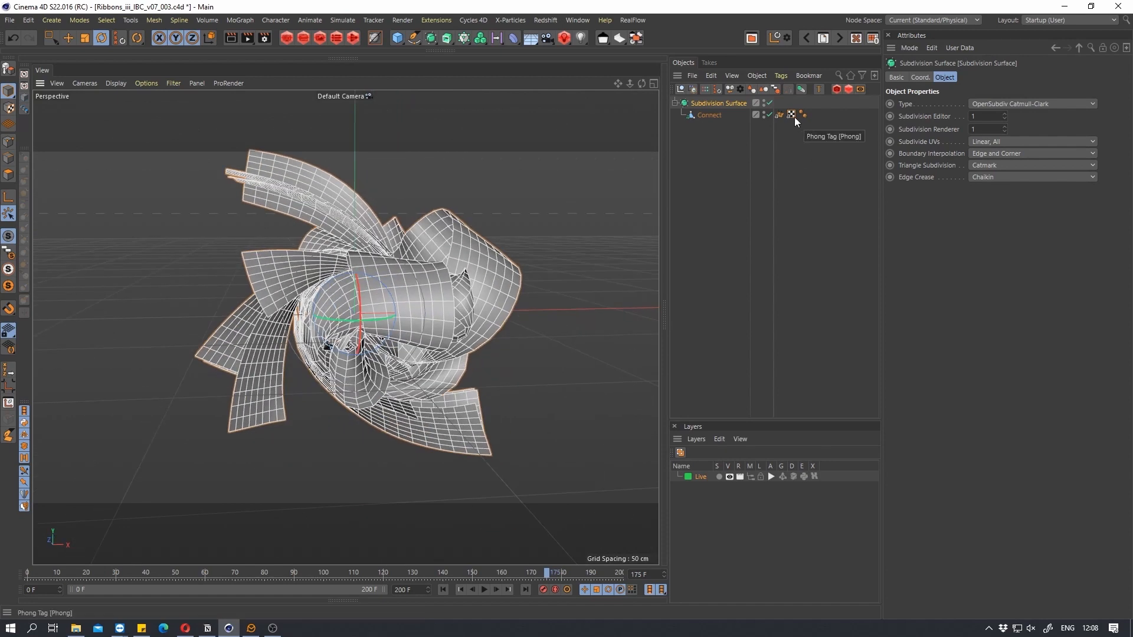
Place the Subdivision Surface inside a new Cloth Surface and set the Cloth Surface's Subdivisions to 0
{"action": "left_click", "coordinate": [713, 114]}
{"action": "left_click", "coordinate": [705, 104]}
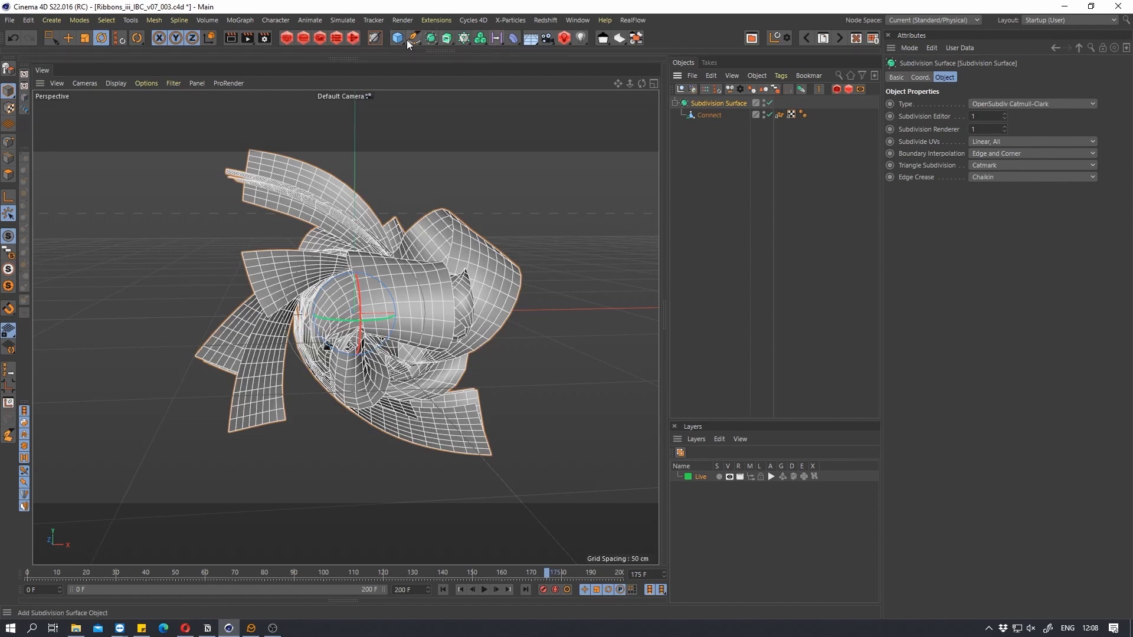
{"action": "left_click", "coordinate": [432, 38]}
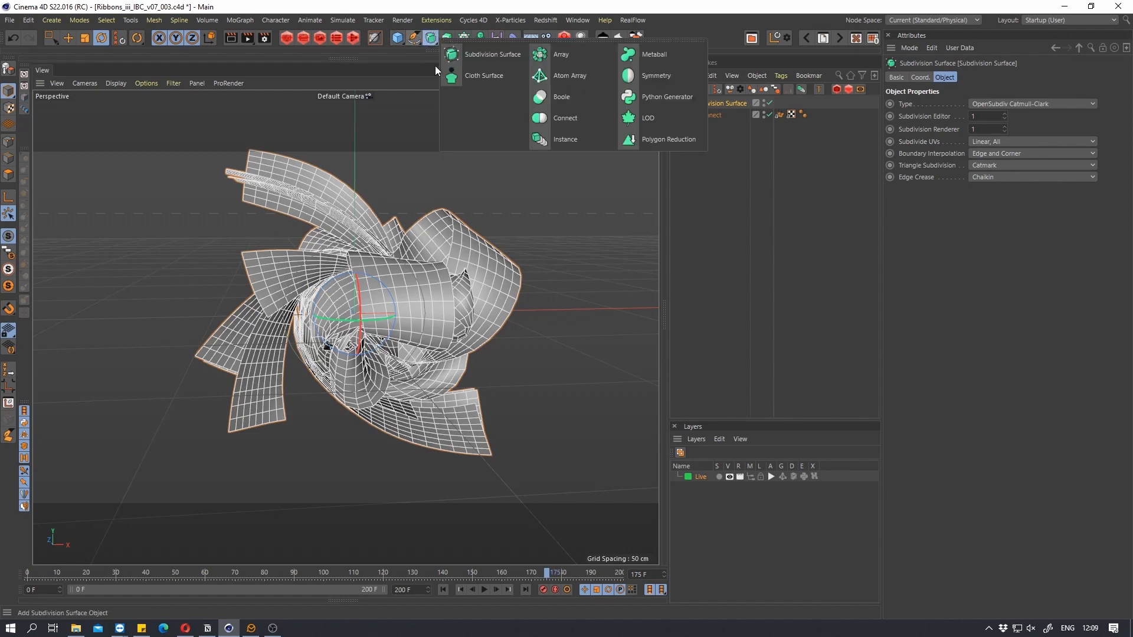
{"action": "left_click", "coordinate": [471, 73], "text": "alt"}
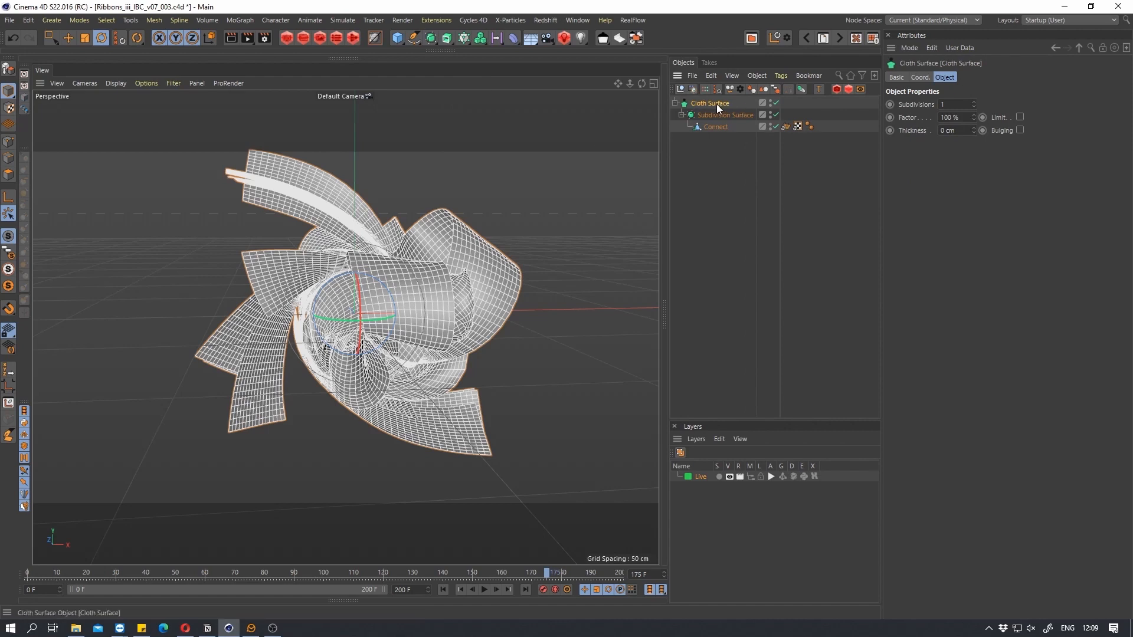
{"action": "double_click", "coordinate": [951, 106]}
{"action": "type", "text": "0"}
{"action": "key", "text": "Return"}
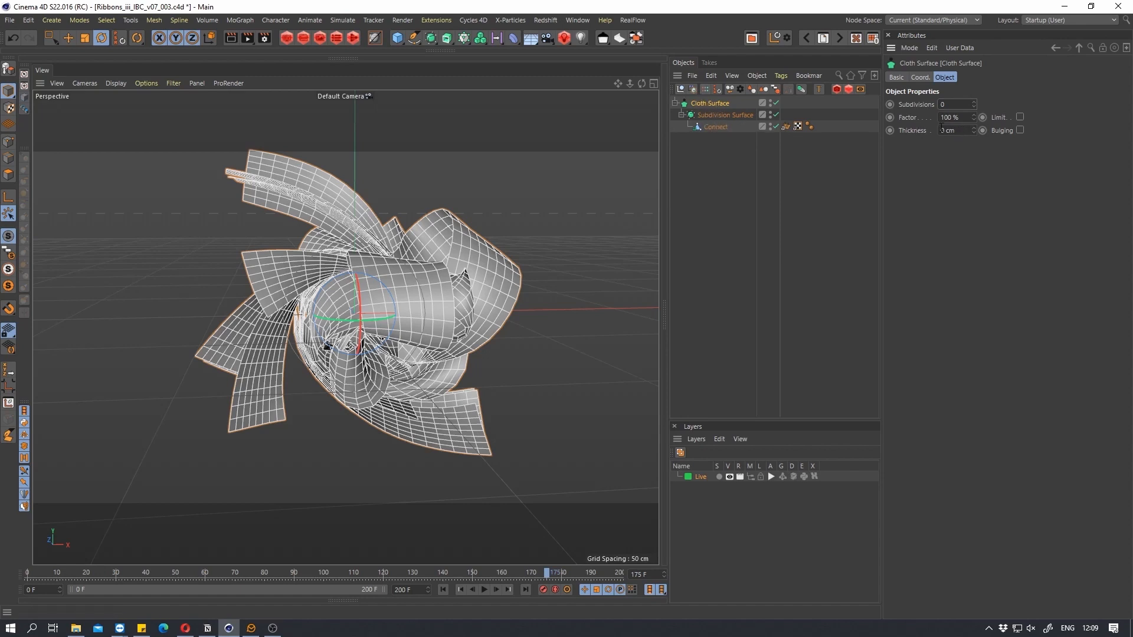
Set the Cloth Surface's Thickness to 1 cm and inspect the thickened ribbons from the side
{"action": "double_click", "coordinate": [961, 129]}
{"action": "type", "text": "1"}
{"action": "key", "text": "Return"}
{"action": "left_click_drag", "start_coordinate": [615, 325], "coordinate": [488, 253], "text": "alt"}
{"action": "left_click", "coordinate": [494, 245]}
{"action": "left_click_drag", "start_coordinate": [412, 266], "coordinate": [460, 344], "text": "alt"}
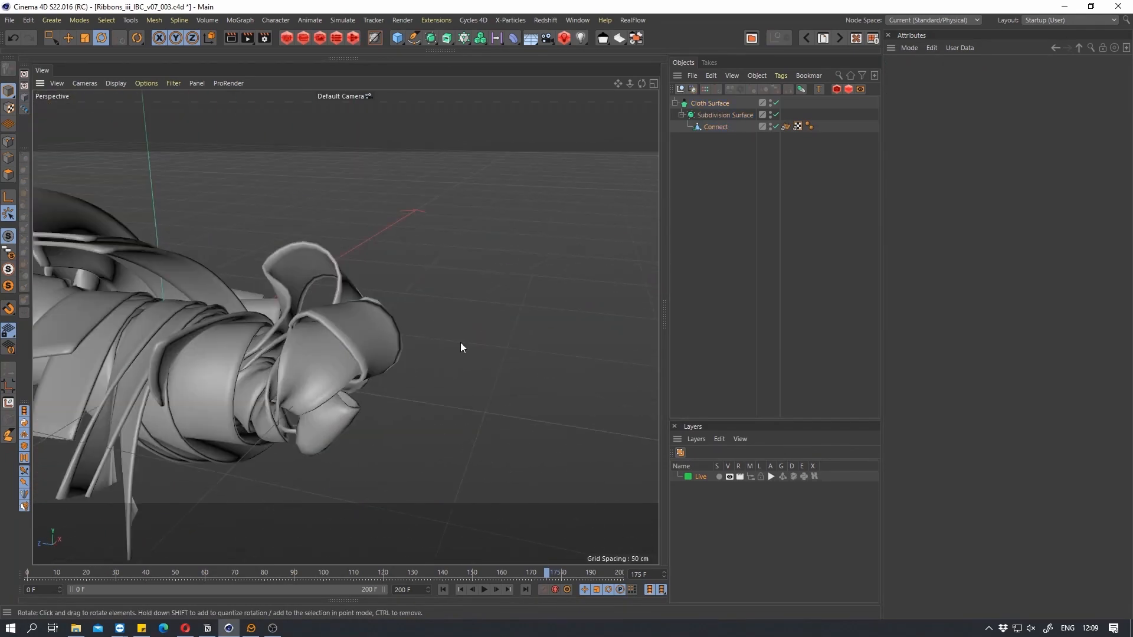
Set the Phong Angle of the Connect object's Phong tag to 35° and view the ribbon edges
{"action": "left_click", "coordinate": [810, 125]}
{"action": "double_click", "coordinate": [967, 116]}
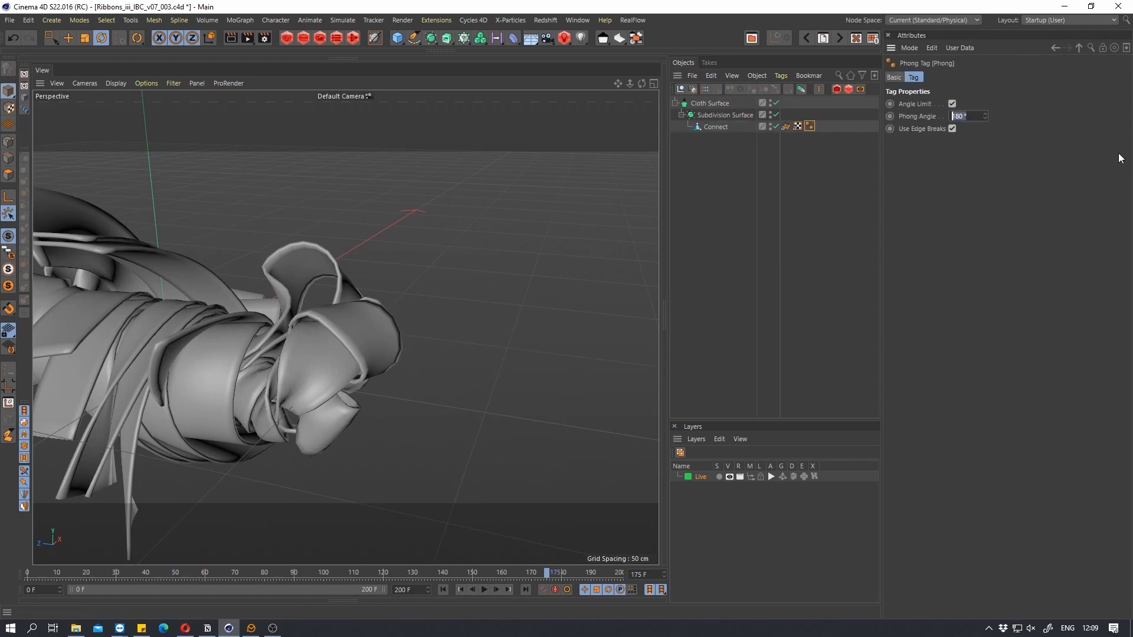
{"action": "type", "text": "35"}
{"action": "key", "text": "Return"}
{"action": "mouse_move", "coordinate": [440, 311]}
{"action": "left_mouse_down", "text": "alt"}
{"action": "mouse_move", "coordinate": [307, 338]}
{"action": "mouse_move", "coordinate": [252, 323]}
{"action": "left_mouse_up", "text": "alt"}
{"action": "right_click_drag", "start_coordinate": [394, 324], "coordinate": [334, 324], "text": "alt"}
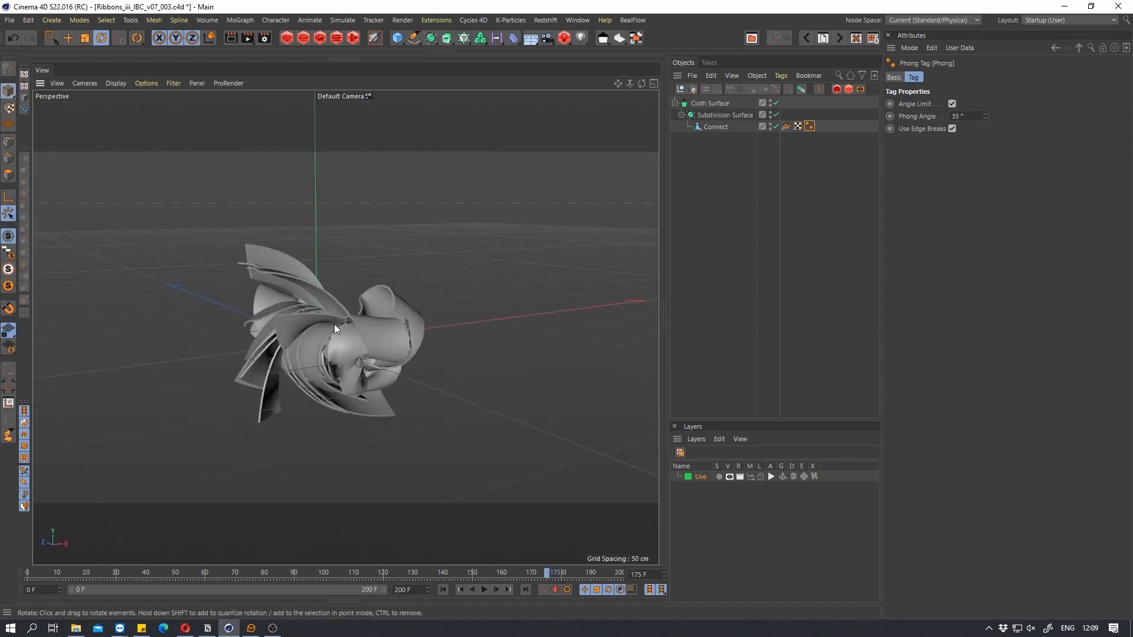
Scrub the animation to frame 117 and examine the coiled centre of the ribbons up close
{"action": "left_click_drag", "start_coordinate": [334, 323], "coordinate": [293, 368], "text": "alt"}
{"action": "left_click_drag", "start_coordinate": [34, 572], "coordinate": [375, 582]}
{"action": "middle_click_drag", "start_coordinate": [380, 380], "coordinate": [340, 338], "text": "alt"}
{"action": "scroll", "coordinate": [340, 338], "scroll_direction": "up", "scroll_amount": 4}
{"action": "mouse_move", "coordinate": [337, 339]}
{"action": "left_mouse_down", "text": "alt"}
{"action": "mouse_move", "coordinate": [494, 340]}
{"action": "mouse_move", "coordinate": [331, 334]}
{"action": "mouse_move", "coordinate": [363, 313]}
{"action": "mouse_move", "coordinate": [338, 335]}
{"action": "left_mouse_up", "text": "alt"}
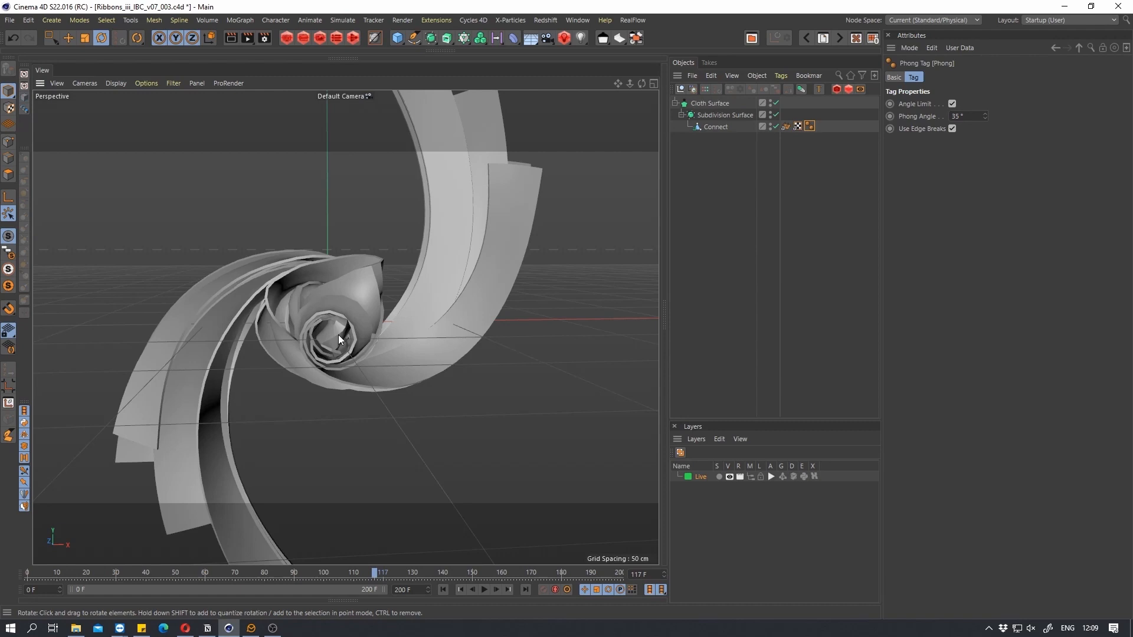
Open the Light Kit Browser and set its renderer to Redshift
{"action": "left_click", "coordinate": [636, 38]}
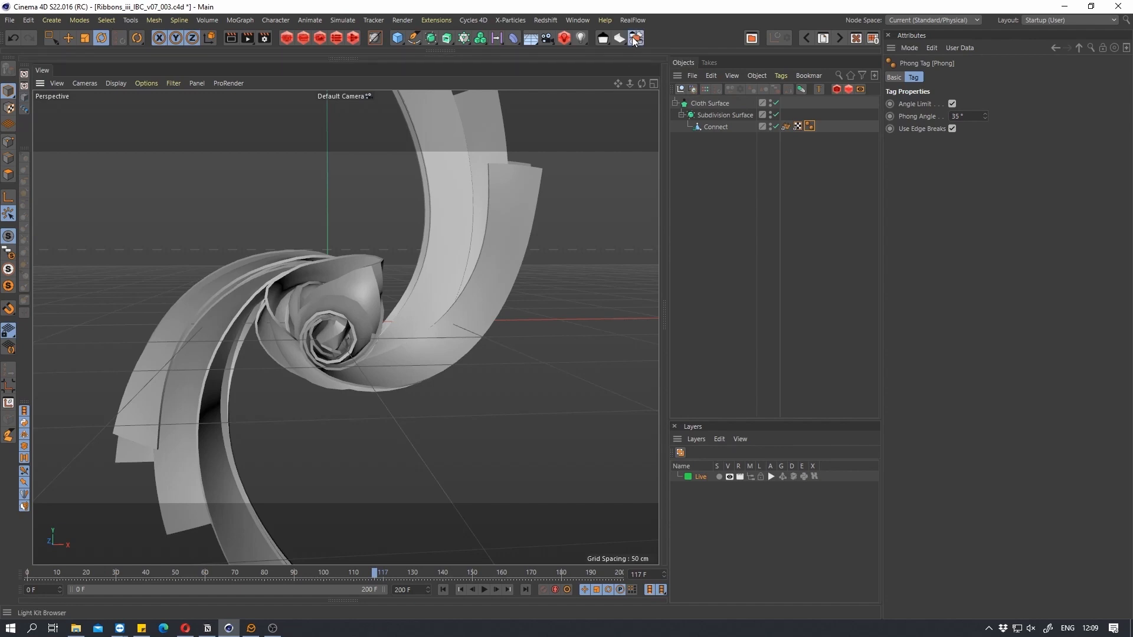
{"action": "left_click_drag", "start_coordinate": [799, 27], "coordinate": [571, 116]}
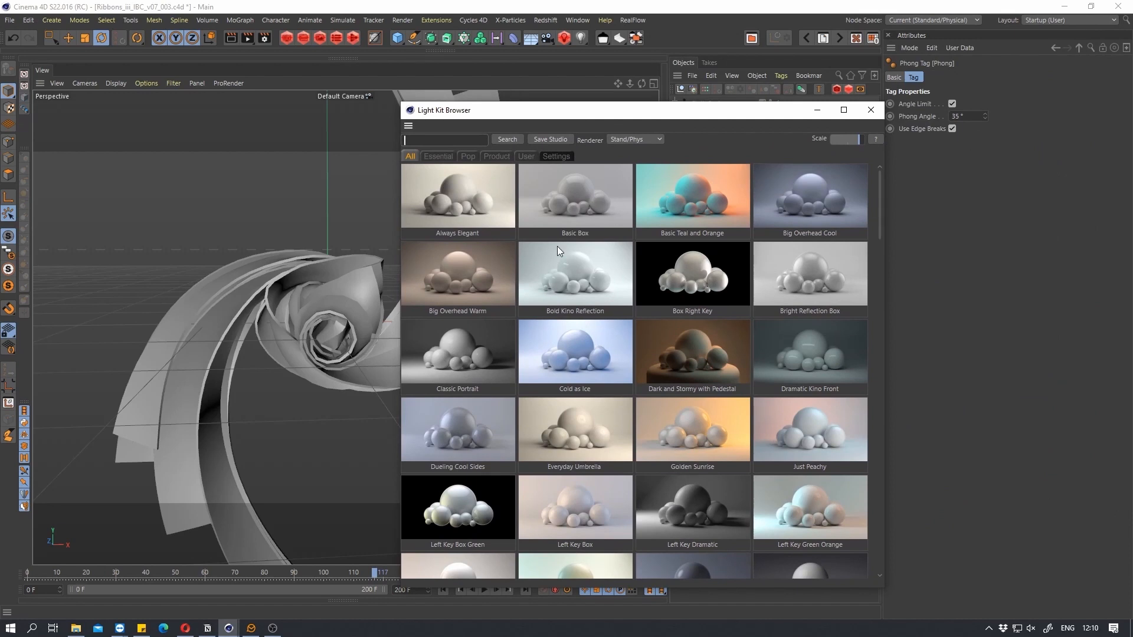
{"action": "left_click_drag", "start_coordinate": [560, 115], "coordinate": [589, 100]}
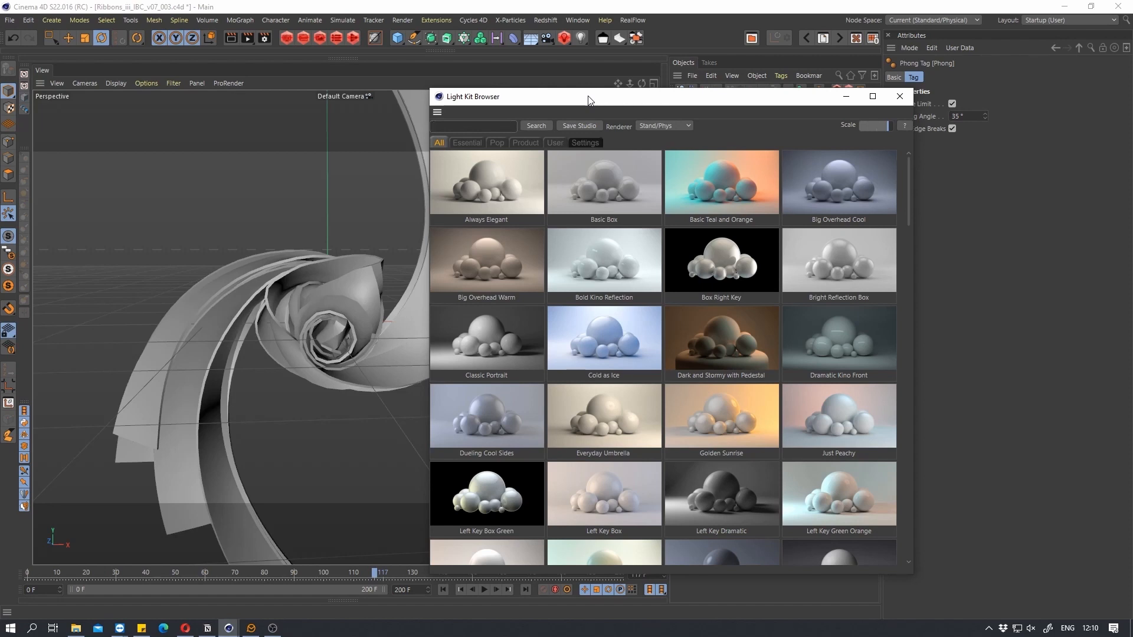
{"action": "left_click_drag", "start_coordinate": [589, 101], "coordinate": [614, 81]}
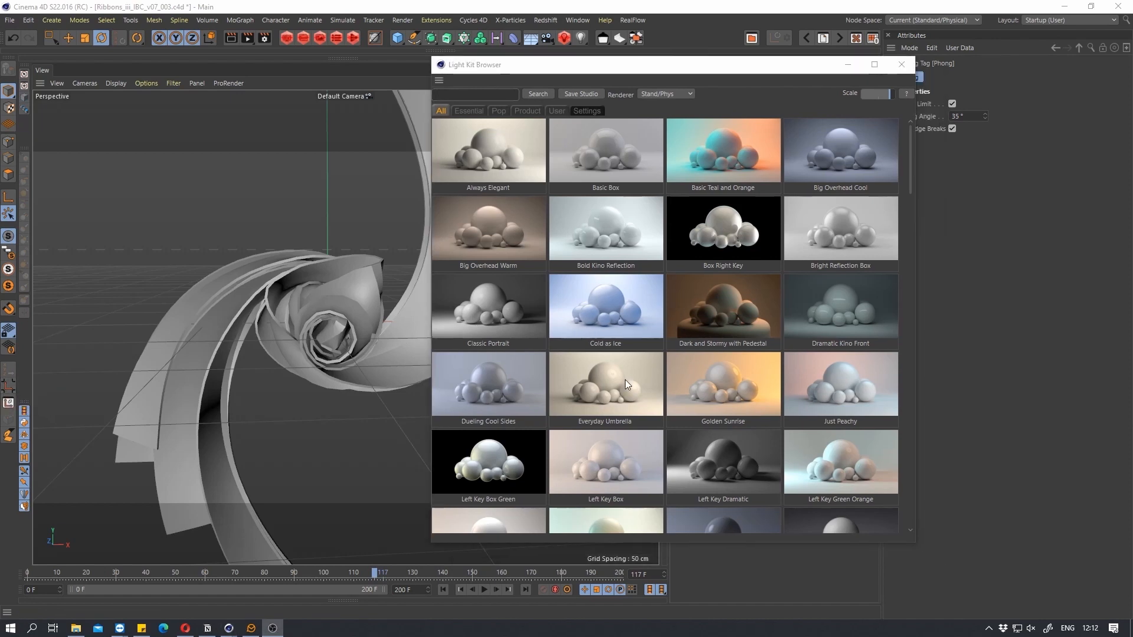
{"action": "left_click", "coordinate": [698, 74]}
{"action": "left_click_drag", "start_coordinate": [698, 75], "coordinate": [704, 59]}
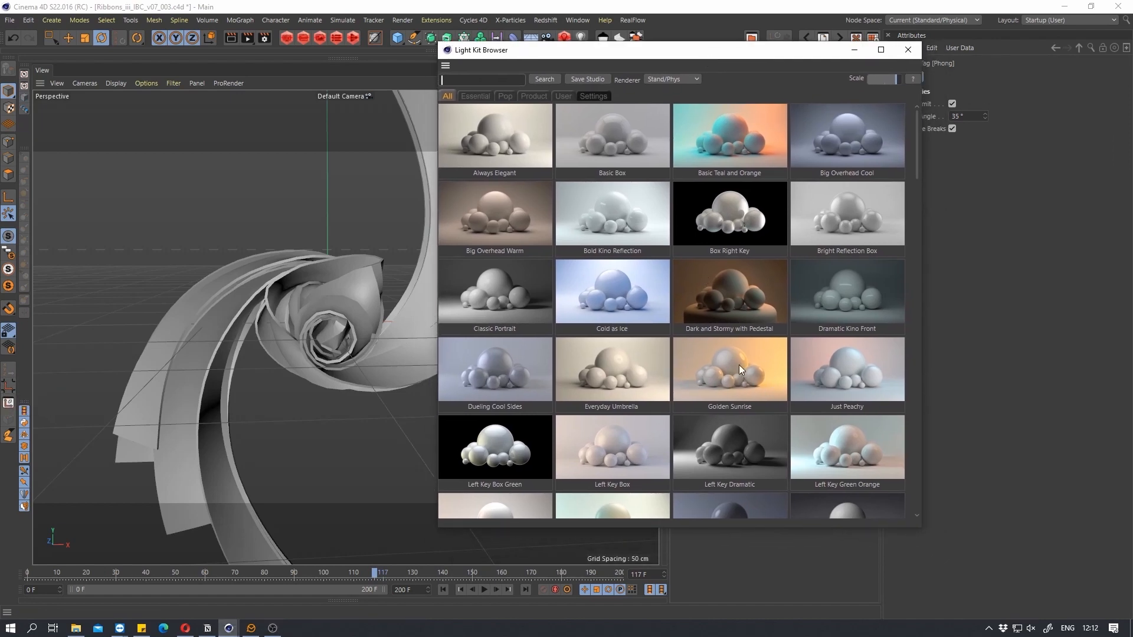
{"action": "left_click", "coordinate": [667, 79]}
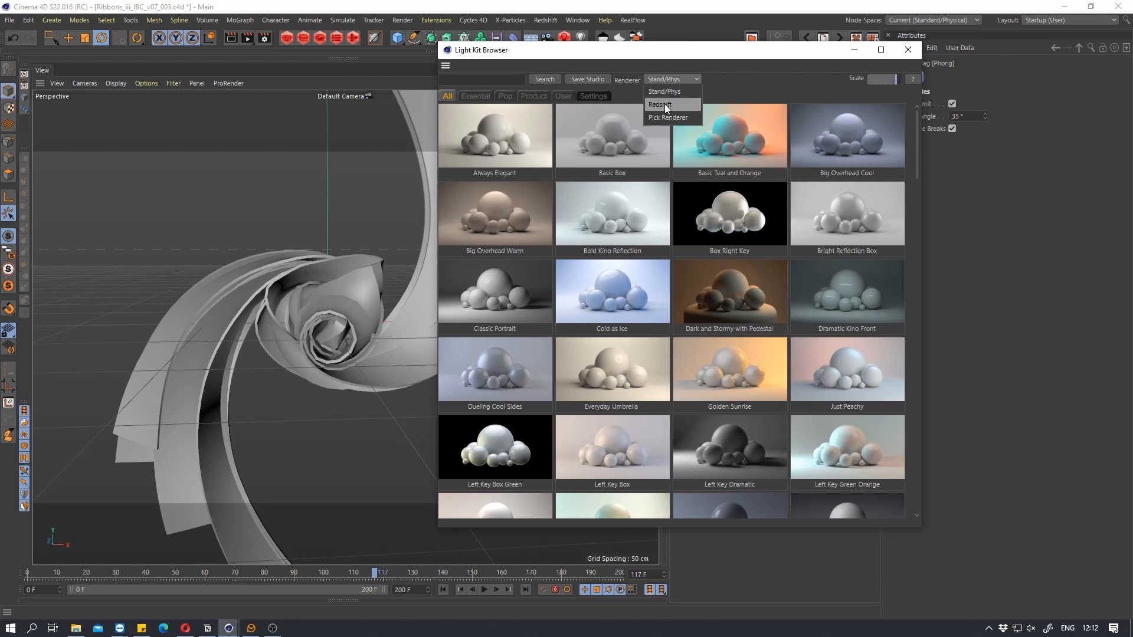
{"action": "left_click", "coordinate": [664, 104]}
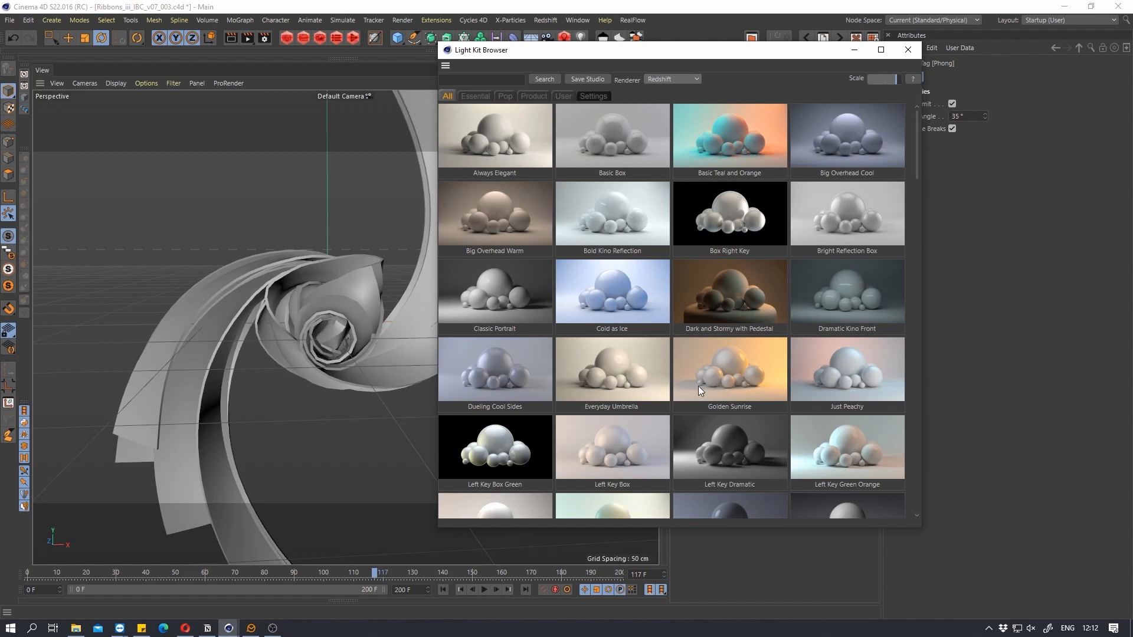
Add the Golden Sunrise light kit to the scene and close the Light Kit Browser
{"action": "left_click_drag", "start_coordinate": [682, 54], "coordinate": [664, 36]}
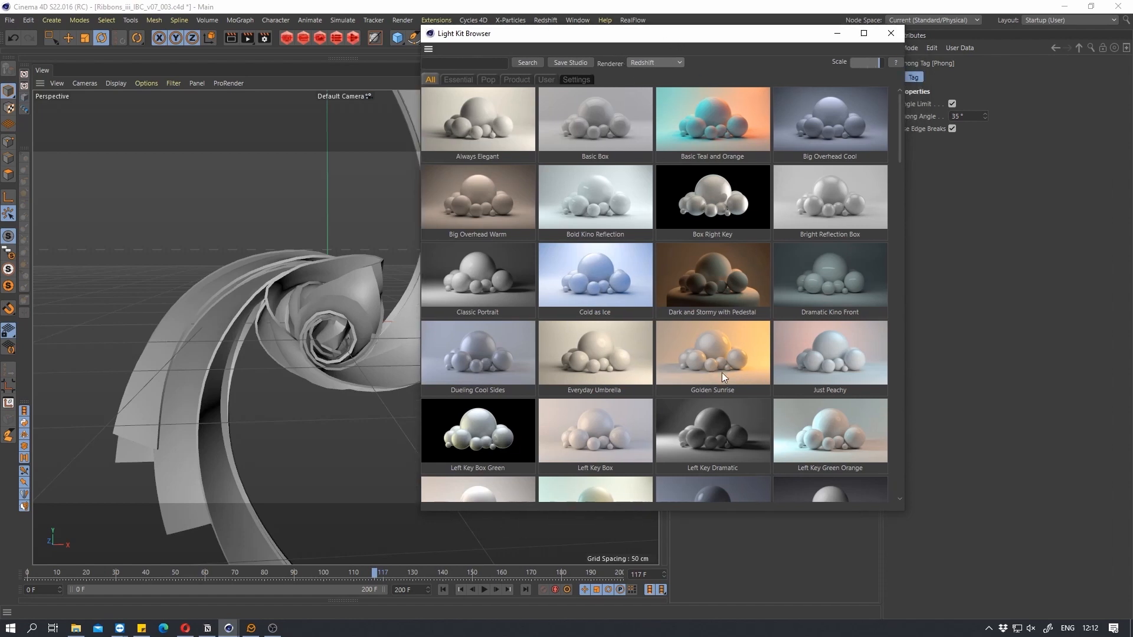
{"action": "left_click", "coordinate": [685, 322]}
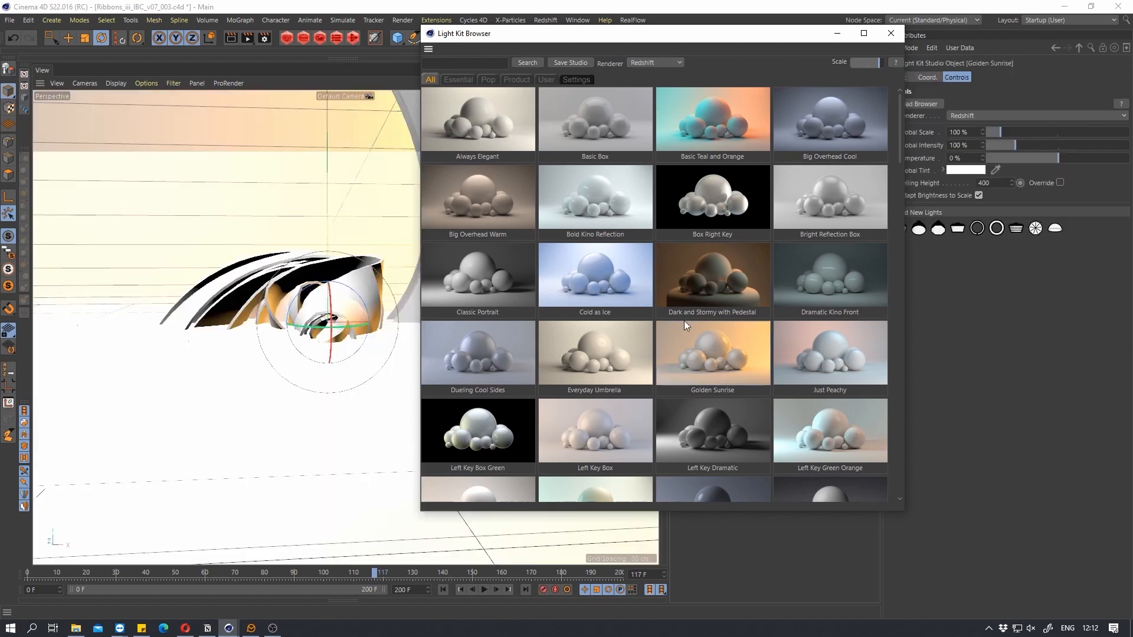
{"action": "left_click", "coordinate": [891, 33]}
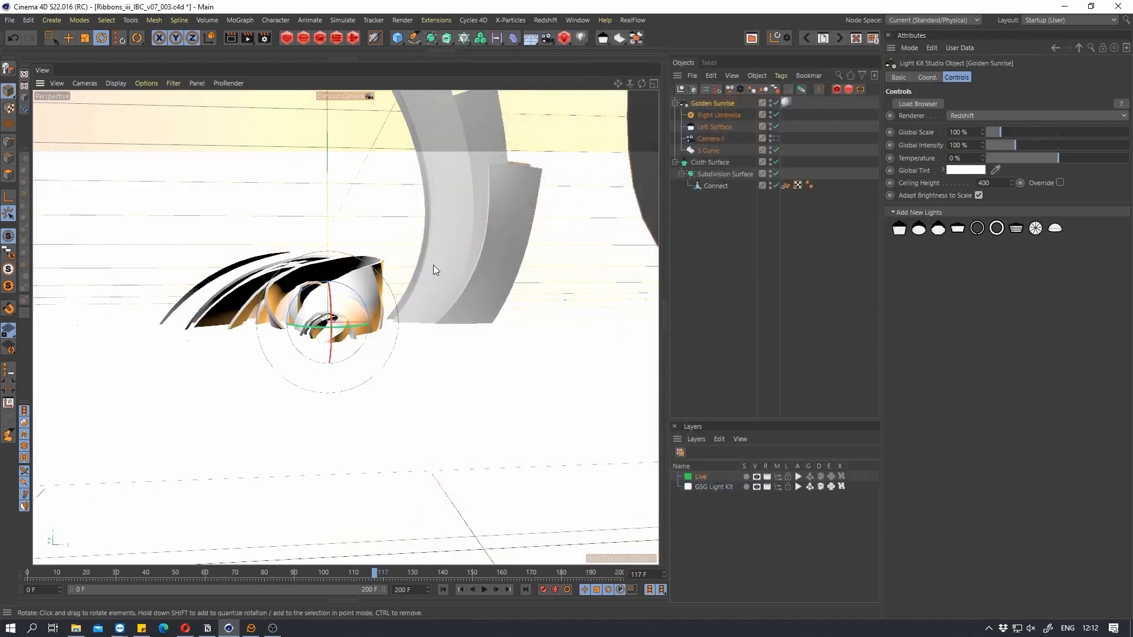
Set the Golden Sunrise studio's Global Scale to 300% so the set surrounds the ribbons
{"action": "scroll", "coordinate": [448, 186], "scroll_direction": "down", "scroll_amount": 5}
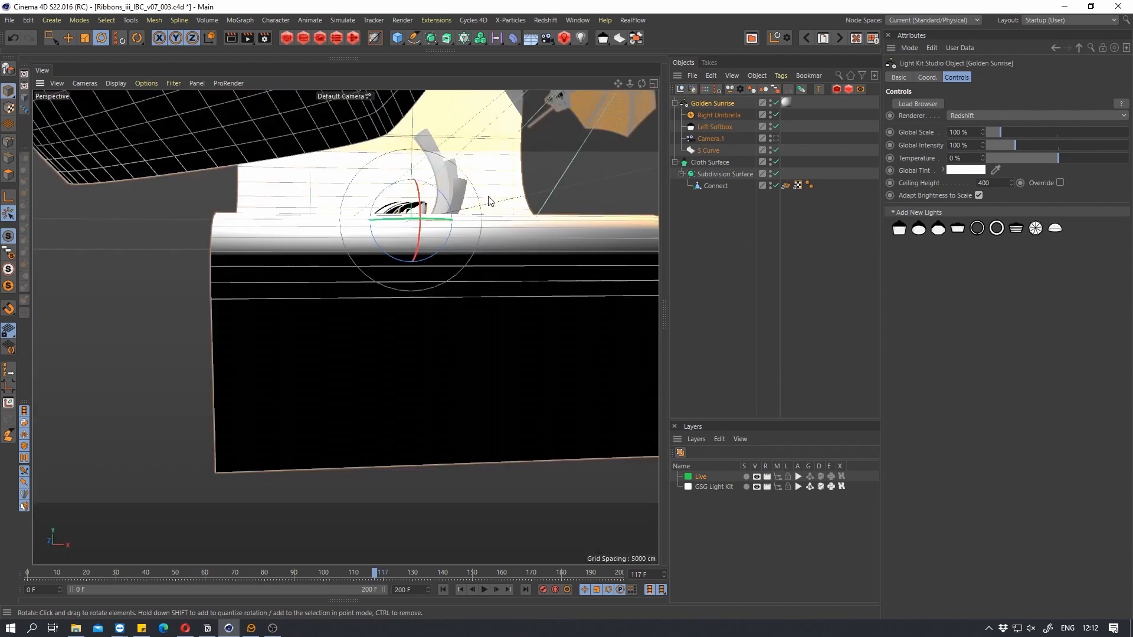
{"action": "left_click_drag", "start_coordinate": [459, 193], "coordinate": [431, 304], "text": "alt"}
{"action": "scroll", "coordinate": [388, 276], "scroll_direction": "down", "scroll_amount": 5}
{"action": "mouse_move", "coordinate": [373, 285]}
{"action": "left_mouse_down", "text": "alt"}
{"action": "mouse_move", "coordinate": [345, 295]}
{"action": "mouse_move", "coordinate": [464, 271]}
{"action": "mouse_move", "coordinate": [357, 276]}
{"action": "left_mouse_up", "text": "alt"}
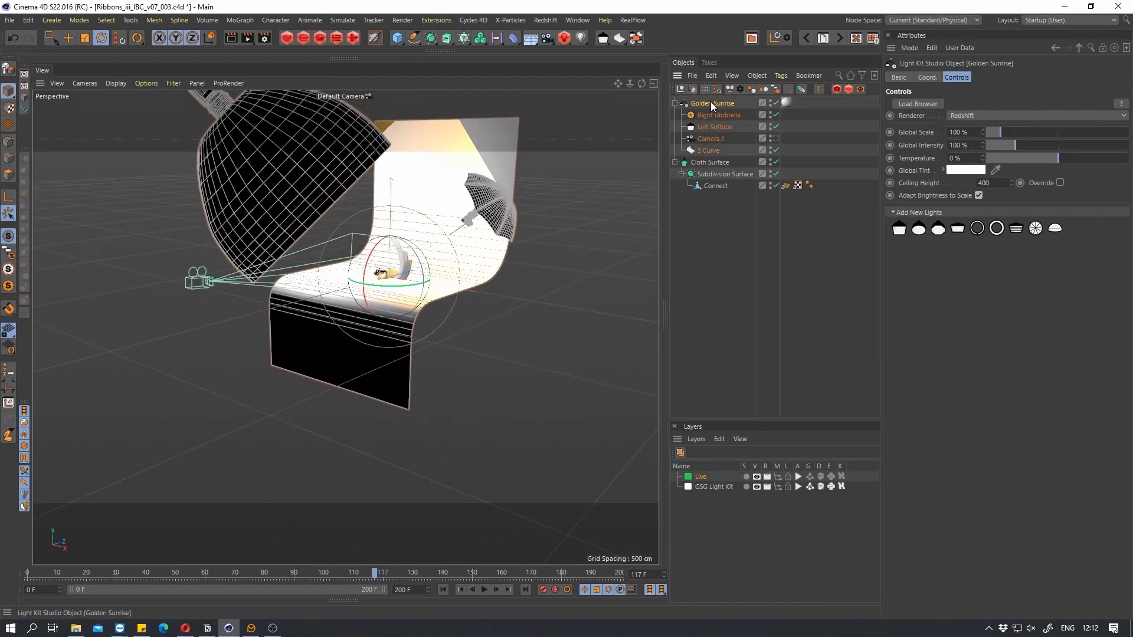
{"action": "double_click", "coordinate": [973, 131]}
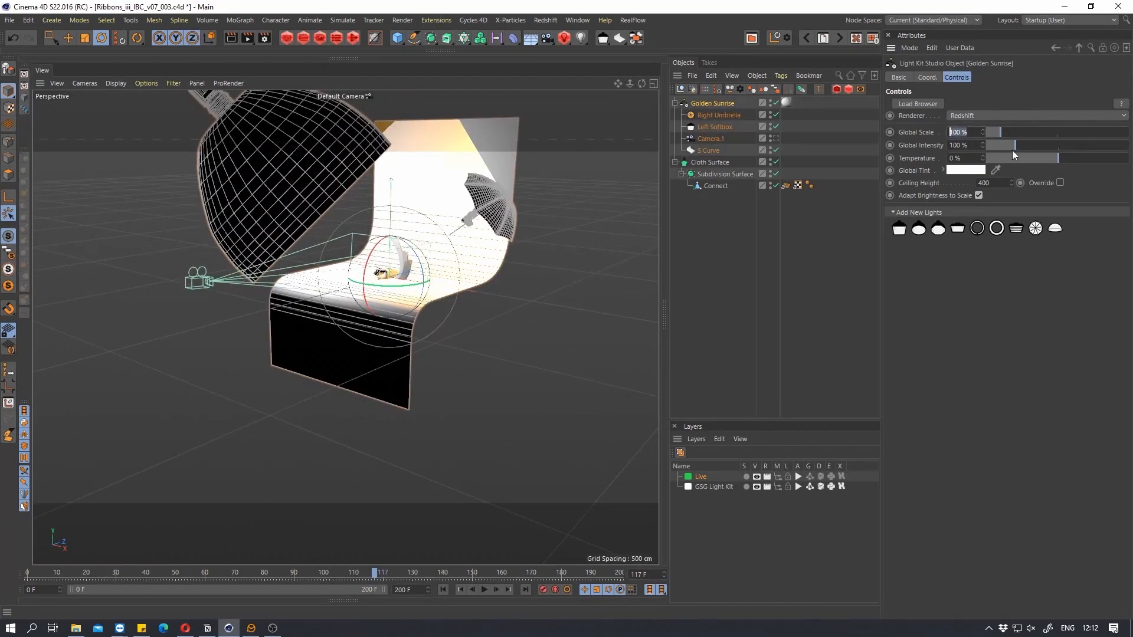
{"action": "type", "text": "300"}
{"action": "key", "text": "Return"}
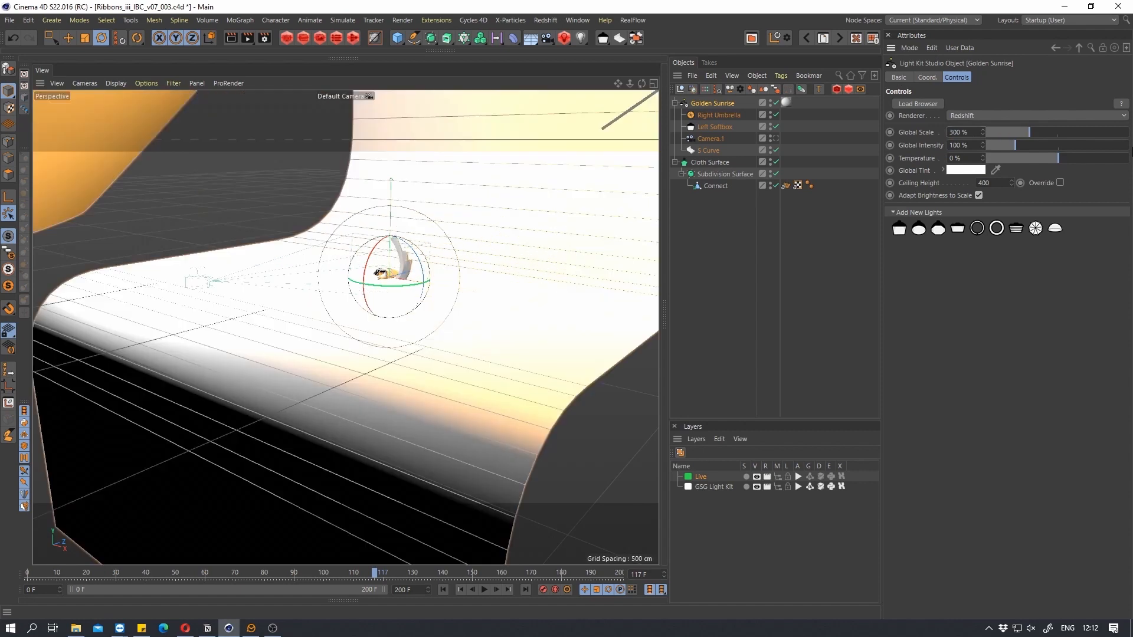
{"action": "left_click_drag", "start_coordinate": [409, 317], "coordinate": [414, 305], "text": "alt"}
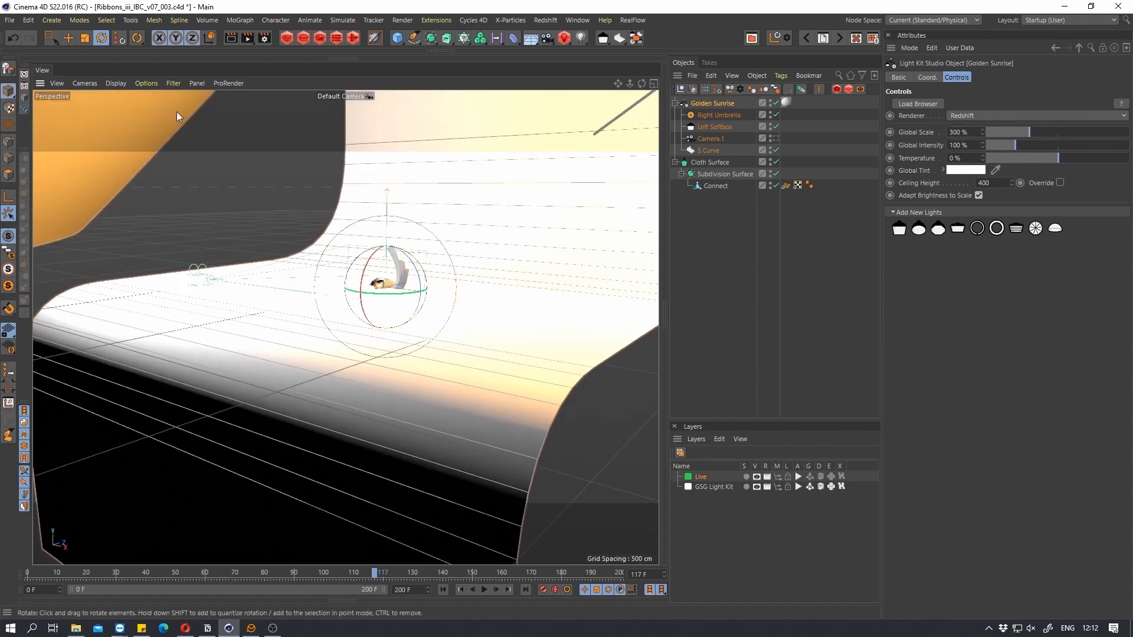
Switch the viewport to shading without the scene lights and move the Golden Sunrise light kit down below the ribbon object
{"action": "left_click", "coordinate": [118, 82]}
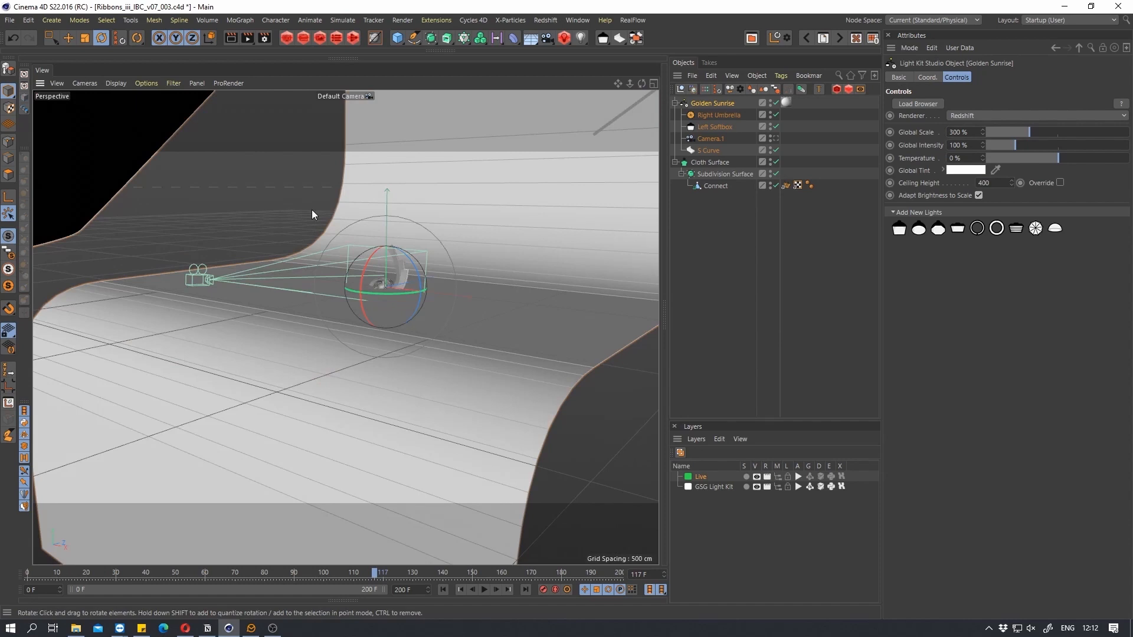
{"action": "left_click", "coordinate": [134, 131]}
{"action": "left_click_drag", "start_coordinate": [395, 276], "coordinate": [233, 286], "text": "alt"}
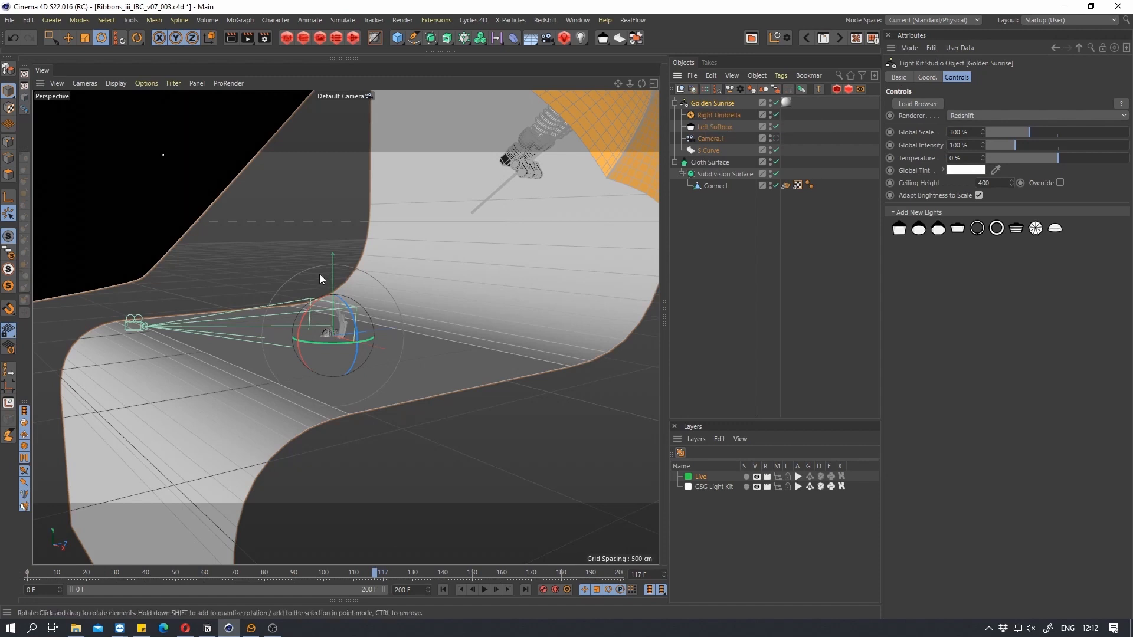
{"action": "left_click", "coordinate": [68, 38]}
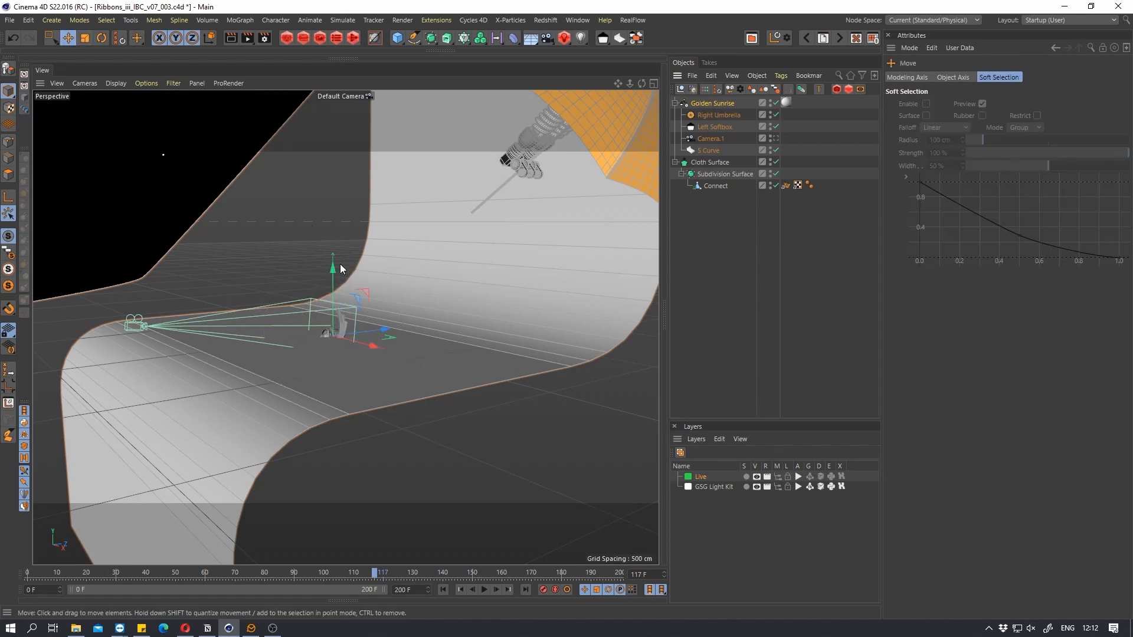
{"action": "left_click_drag", "start_coordinate": [333, 269], "coordinate": [330, 366]}
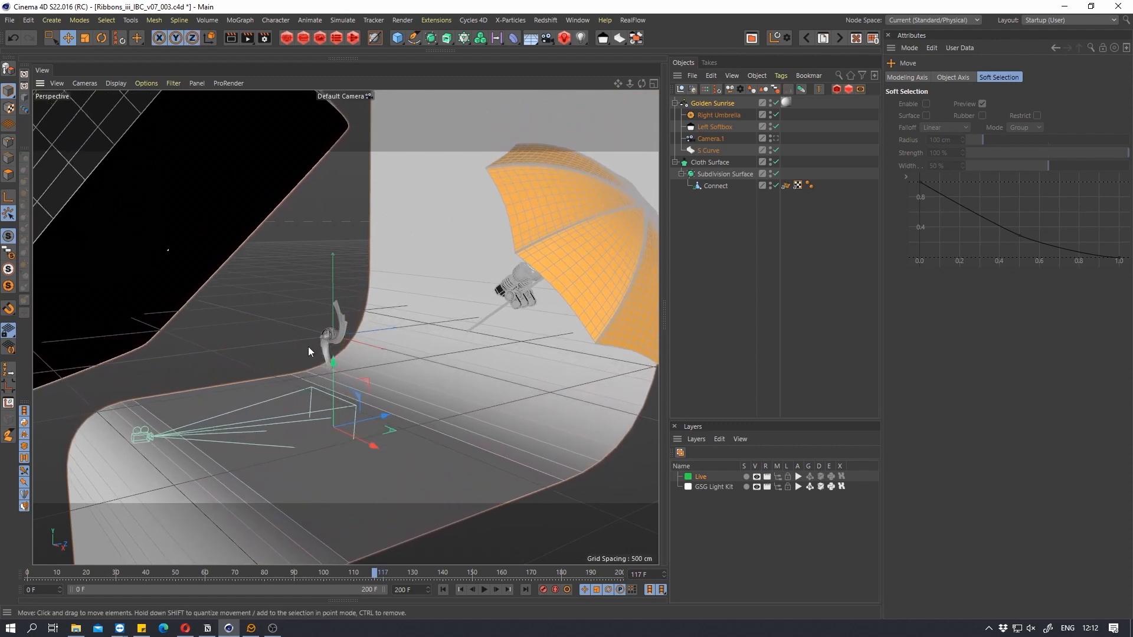
Look through Camera.1 and raise it to a Y position of about 388 cm, framing the ribbon spiral
{"action": "left_click", "coordinate": [350, 95]}
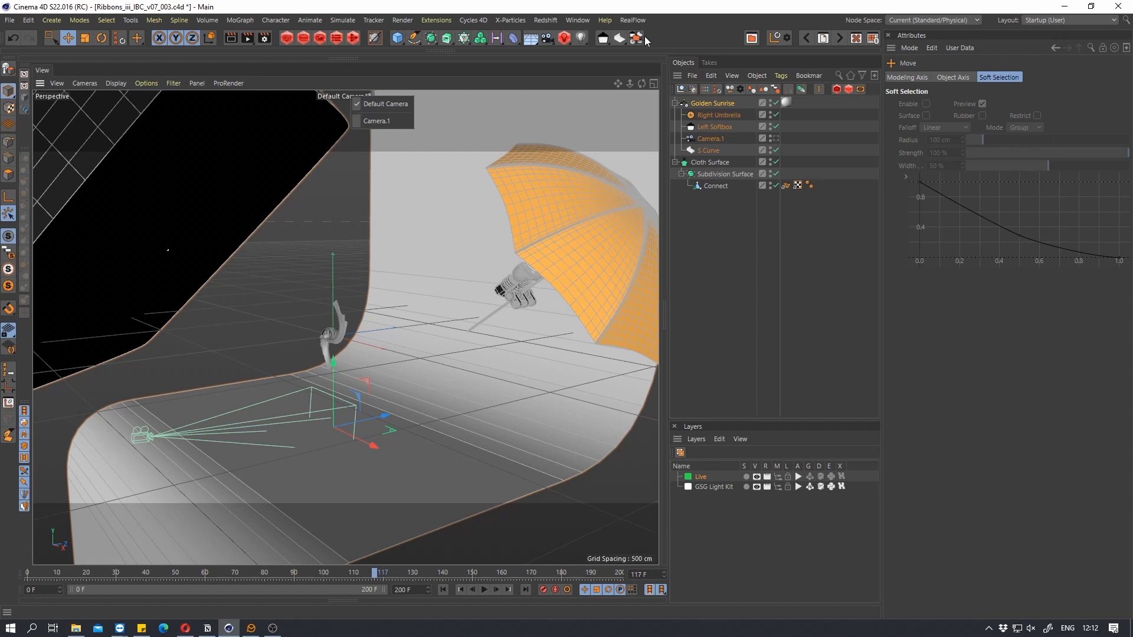
{"action": "left_click", "coordinate": [376, 124]}
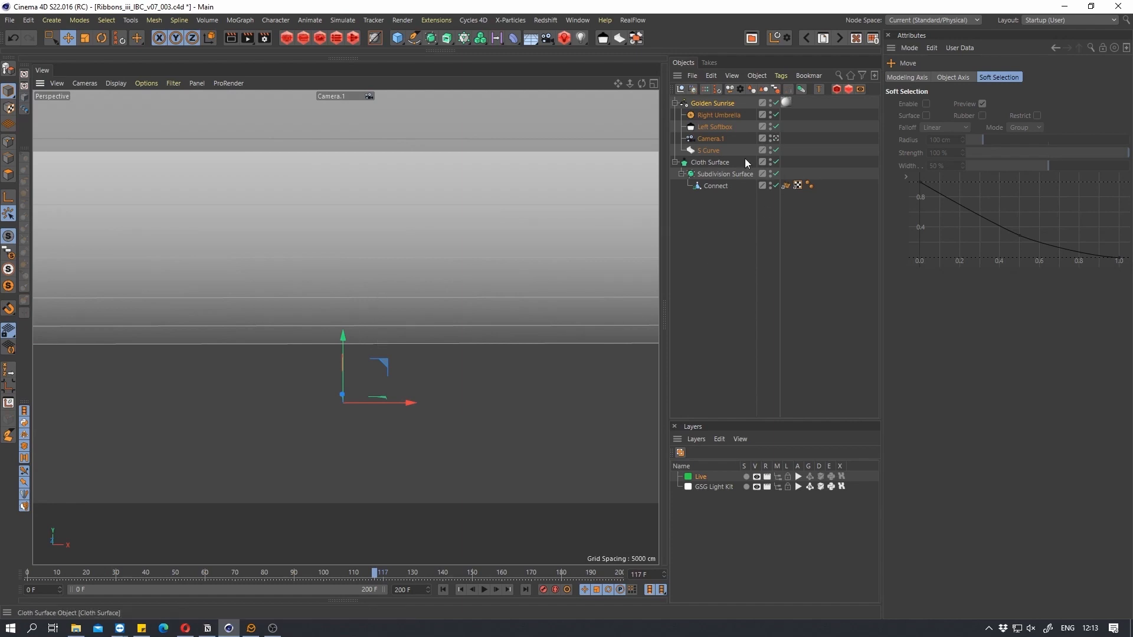
{"action": "left_click", "coordinate": [725, 138]}
{"action": "left_click", "coordinate": [946, 77]}
{"action": "left_click_drag", "start_coordinate": [950, 129], "coordinate": [951, 56]}
{"action": "left_click_drag", "start_coordinate": [341, 331], "coordinate": [302, 235], "text": "alt"}
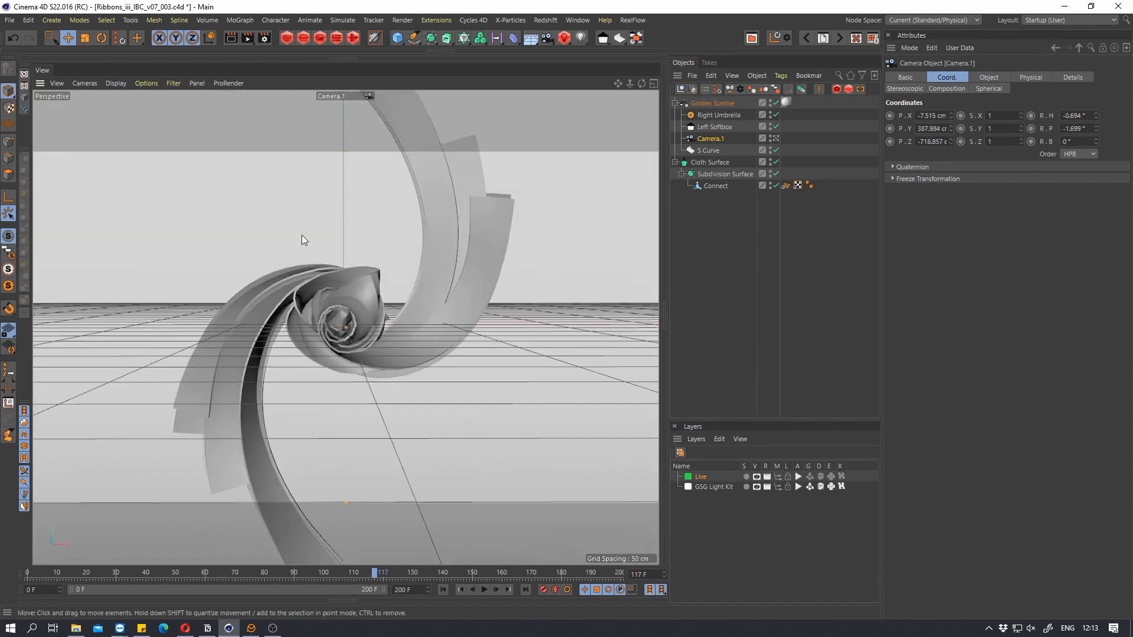
Try the Geometry Only display filter in the viewport and restore the default filters
{"action": "left_click", "coordinate": [178, 86]}
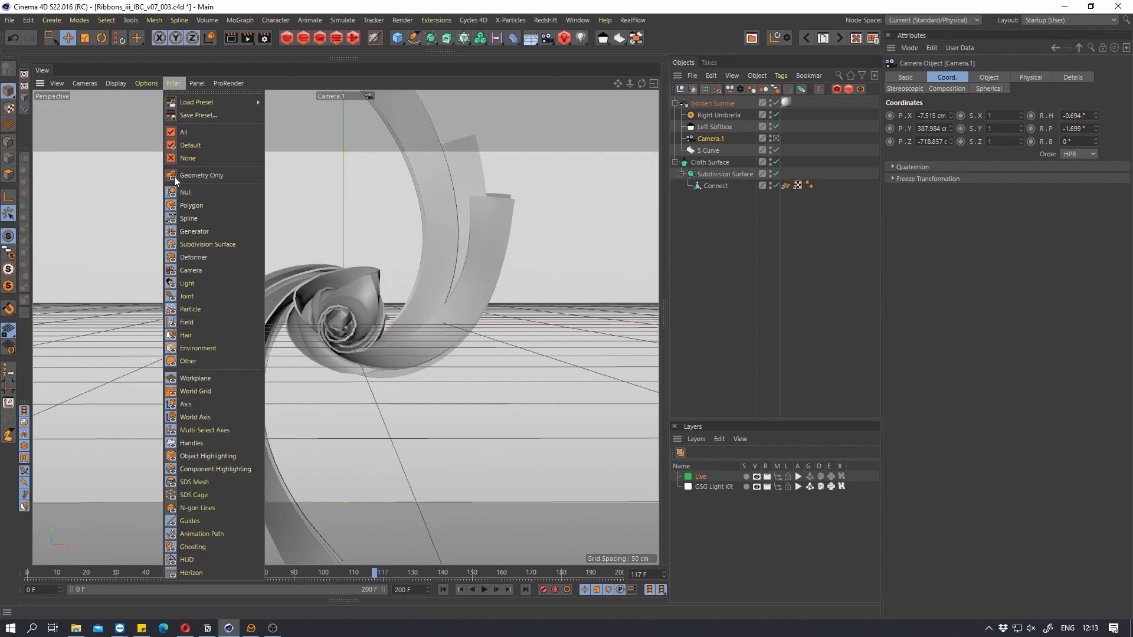
{"action": "left_click", "coordinate": [197, 175]}
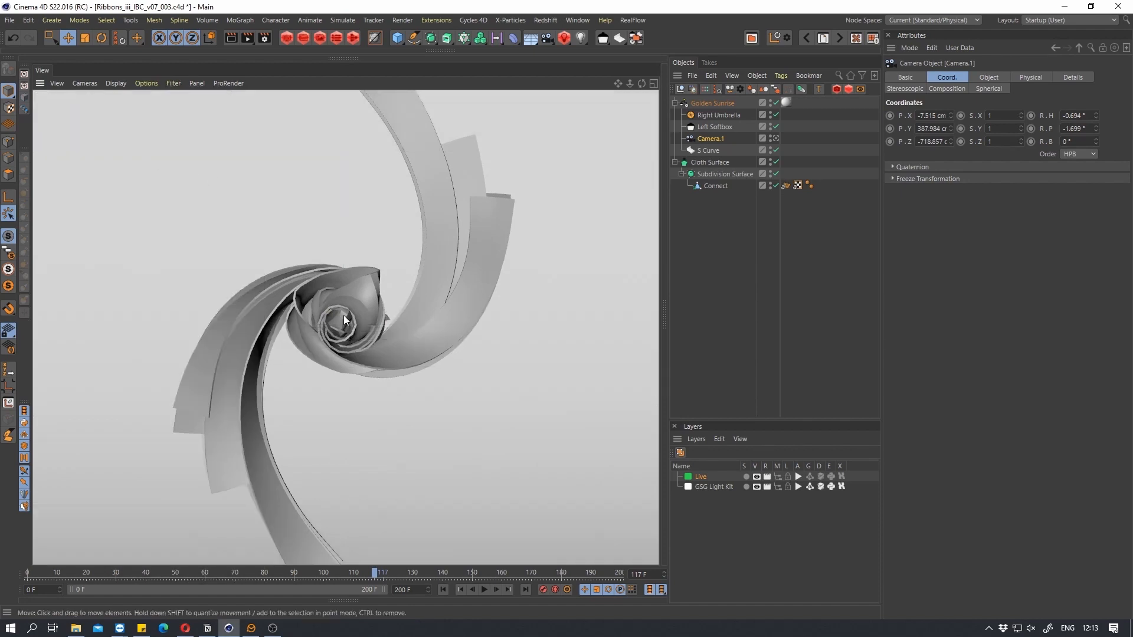
{"action": "left_click_drag", "start_coordinate": [343, 319], "coordinate": [341, 327], "text": "alt"}
{"action": "left_click", "coordinate": [174, 84]}
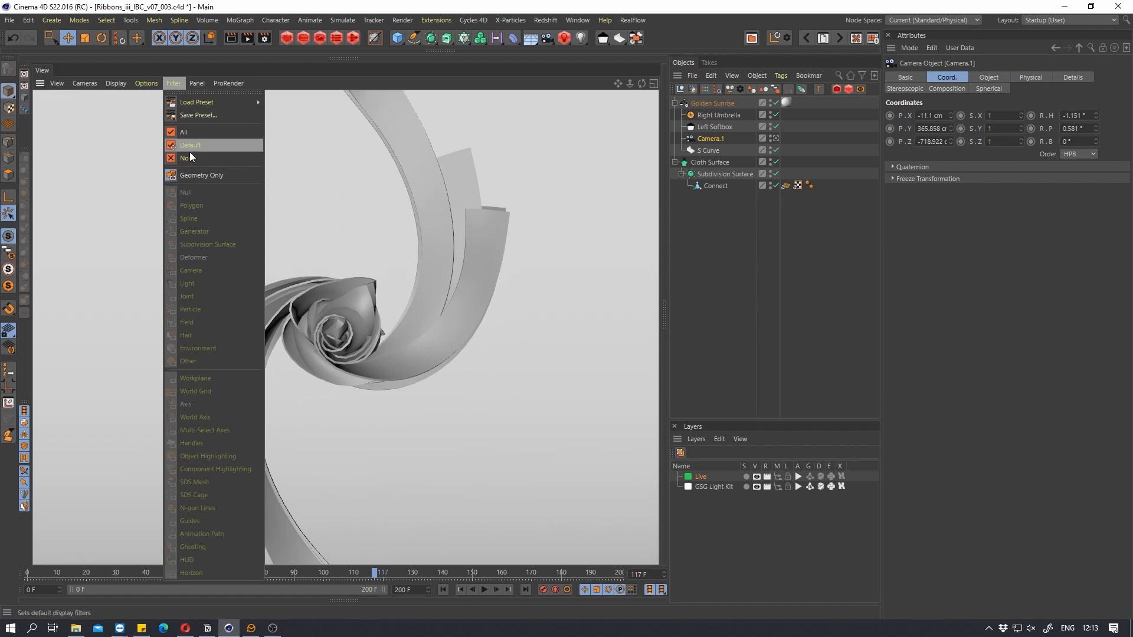
{"action": "left_click", "coordinate": [189, 147]}
Hide the world grid and the world axis in the viewport display filters, keeping the object axis shown
{"action": "left_click", "coordinate": [175, 83]}
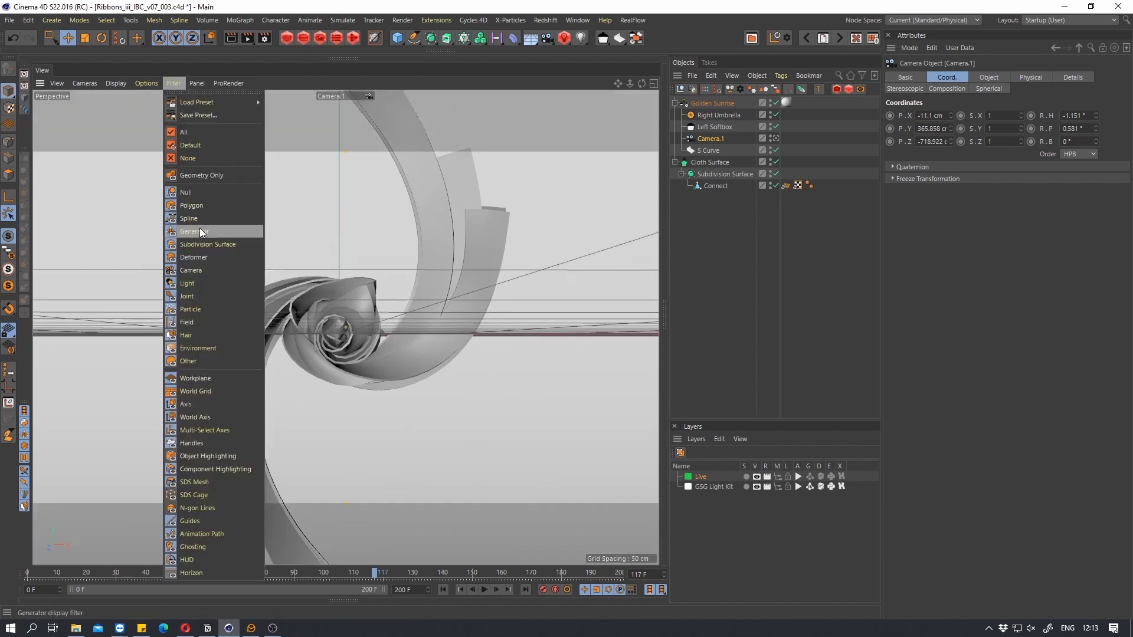
{"action": "left_click", "coordinate": [195, 379]}
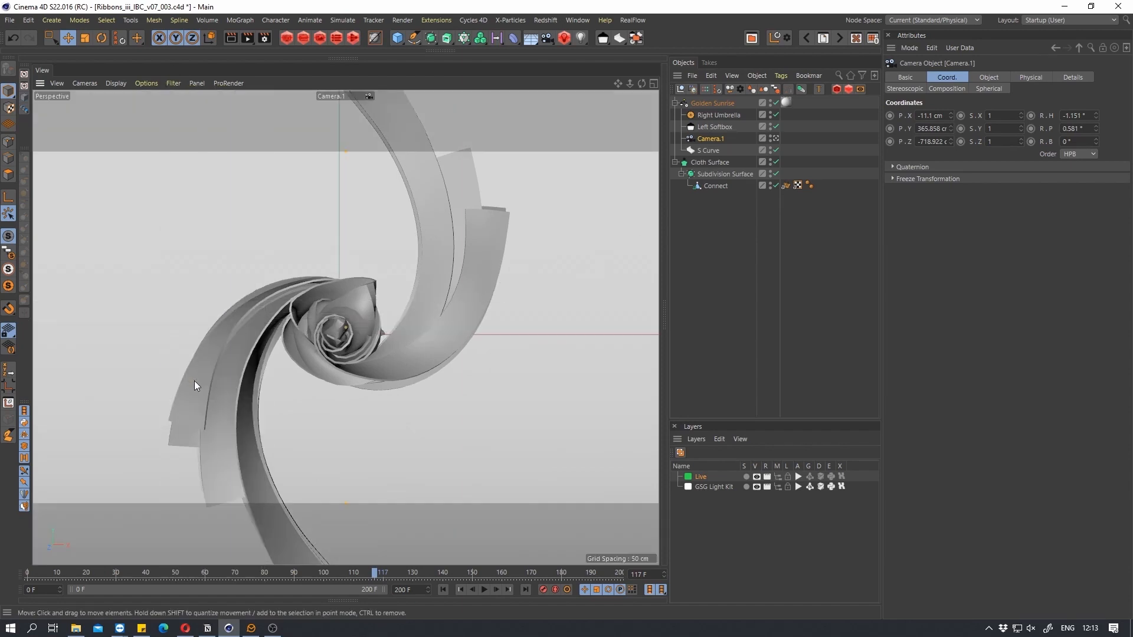
{"action": "left_click", "coordinate": [175, 83]}
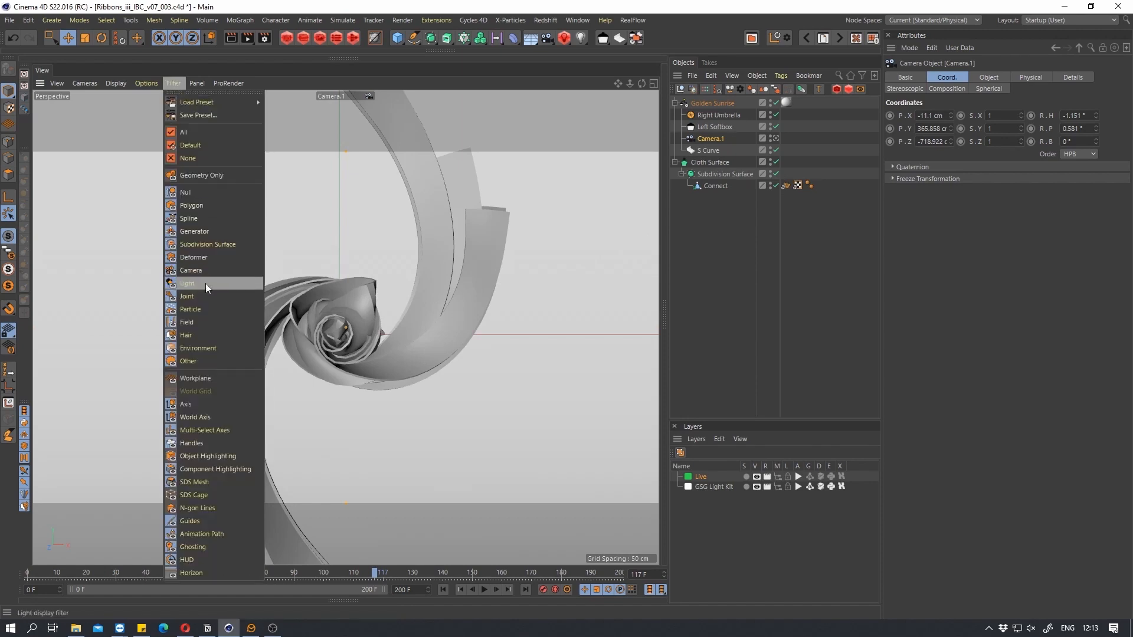
{"action": "left_click", "coordinate": [201, 405]}
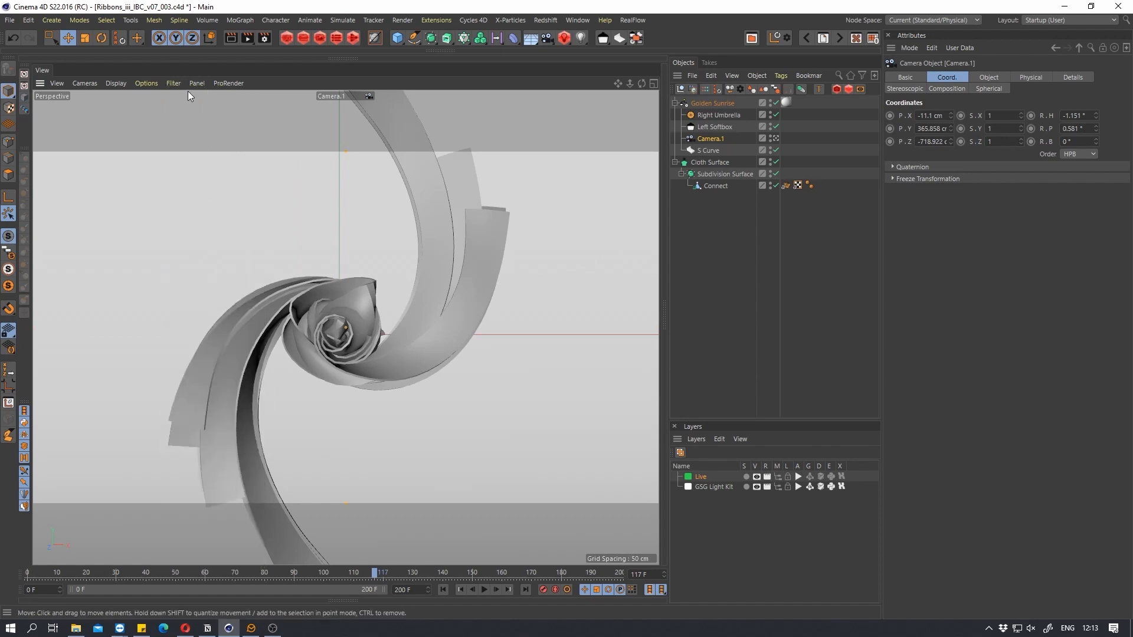
{"action": "left_click", "coordinate": [173, 84]}
{"action": "left_click", "coordinate": [183, 405]}
{"action": "left_click", "coordinate": [170, 84]}
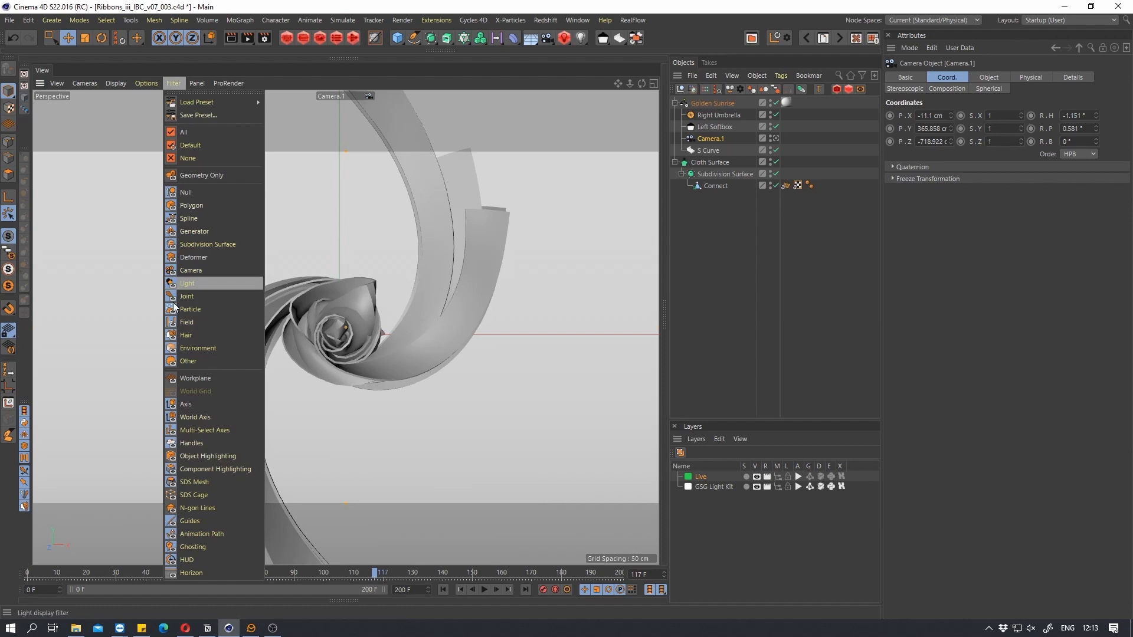
{"action": "left_click", "coordinate": [179, 418]}
Reframe Camera.1 closer on the ribbon spiral and start an interactive render in the Redshift RenderView
{"action": "mouse_move", "coordinate": [344, 310]}
{"action": "left_mouse_down", "text": "alt"}
{"action": "mouse_move", "coordinate": [346, 297]}
{"action": "mouse_move", "coordinate": [381, 303]}
{"action": "mouse_move", "coordinate": [335, 299]}
{"action": "left_mouse_up", "text": "alt"}
{"action": "scroll", "coordinate": [342, 282], "scroll_direction": "up", "scroll_amount": 5}
{"action": "left_click", "coordinate": [362, 42]}
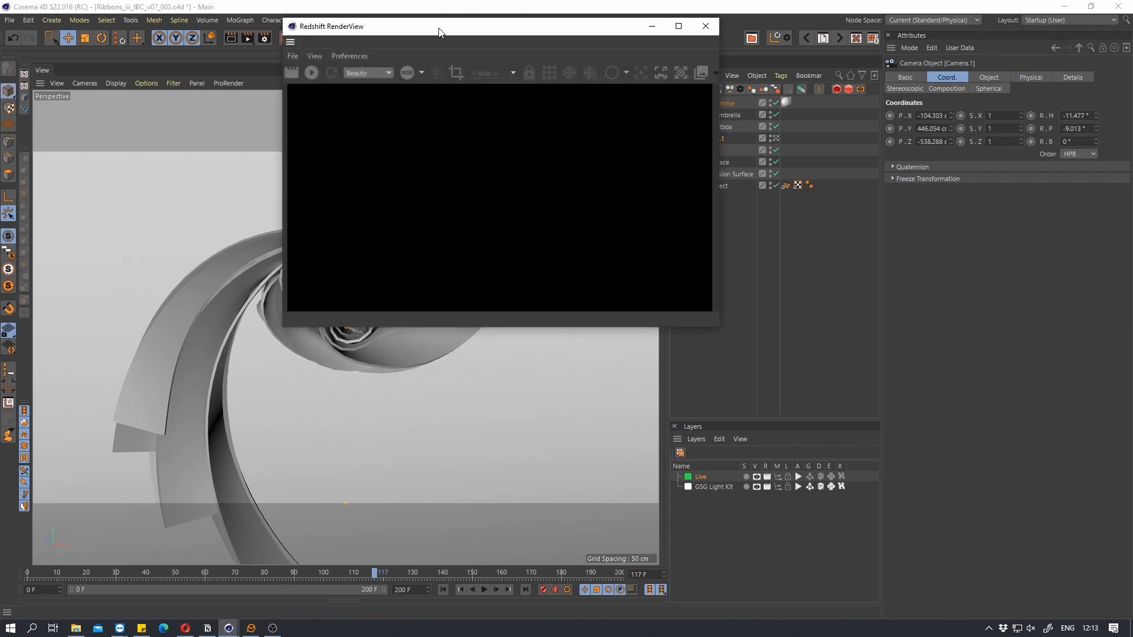
{"action": "left_click_drag", "start_coordinate": [439, 31], "coordinate": [705, 235]}
{"action": "left_click", "coordinate": [582, 281]}
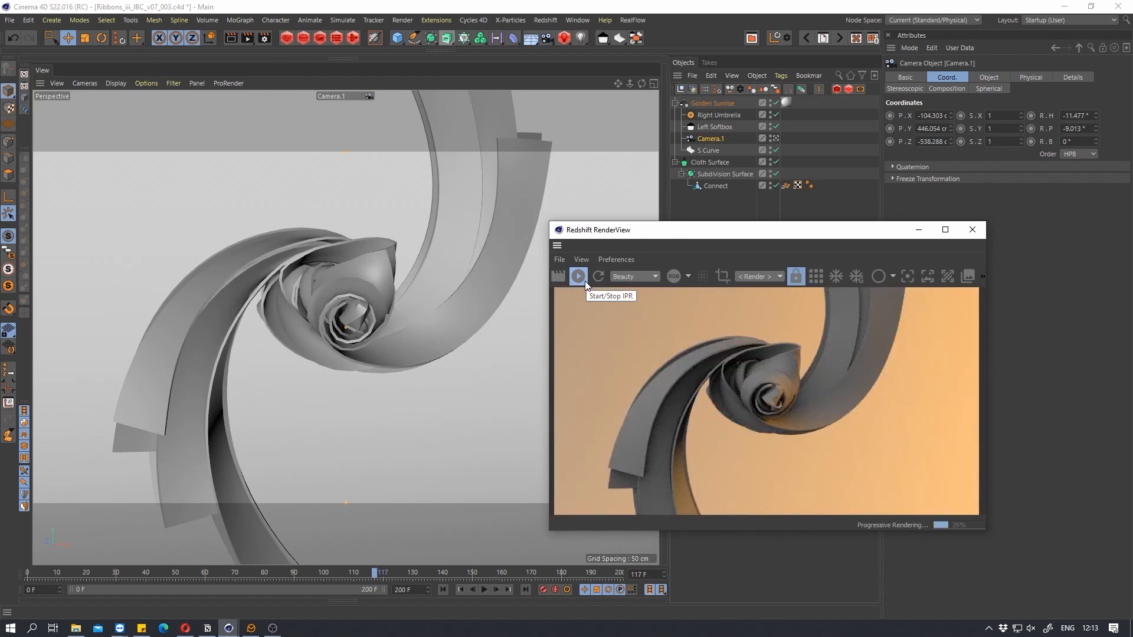
{"action": "left_click_drag", "start_coordinate": [697, 233], "coordinate": [722, 174]}
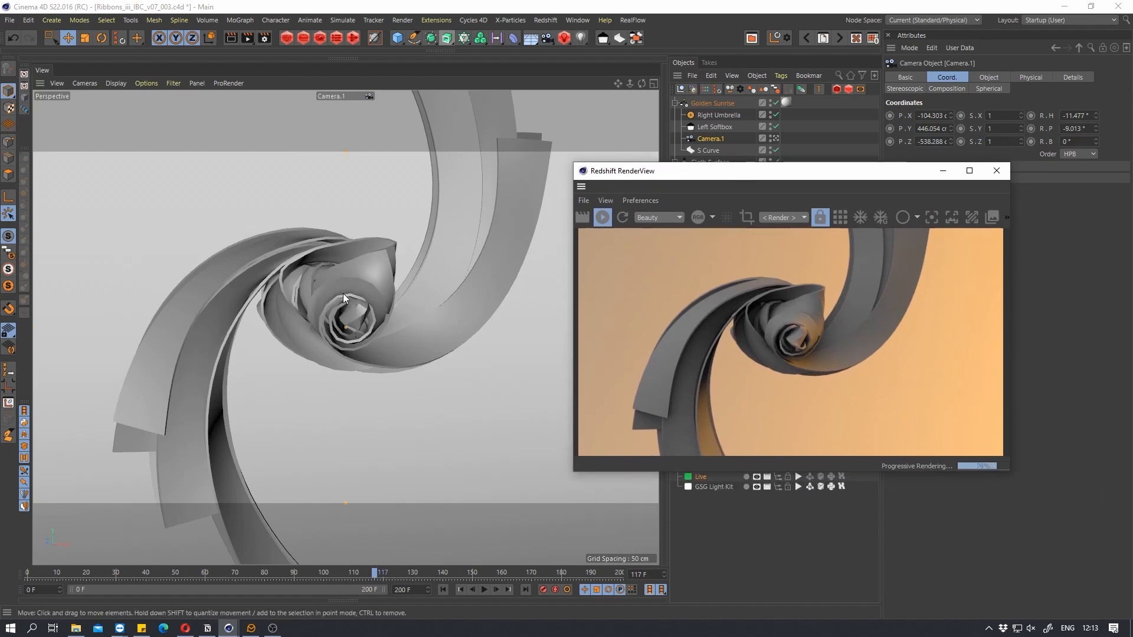
{"action": "left_click_drag", "start_coordinate": [675, 171], "coordinate": [626, 231]}
Set both the editor and renderer subdivision levels of the Subdivision Surface to 2
{"action": "left_click", "coordinate": [714, 174]}
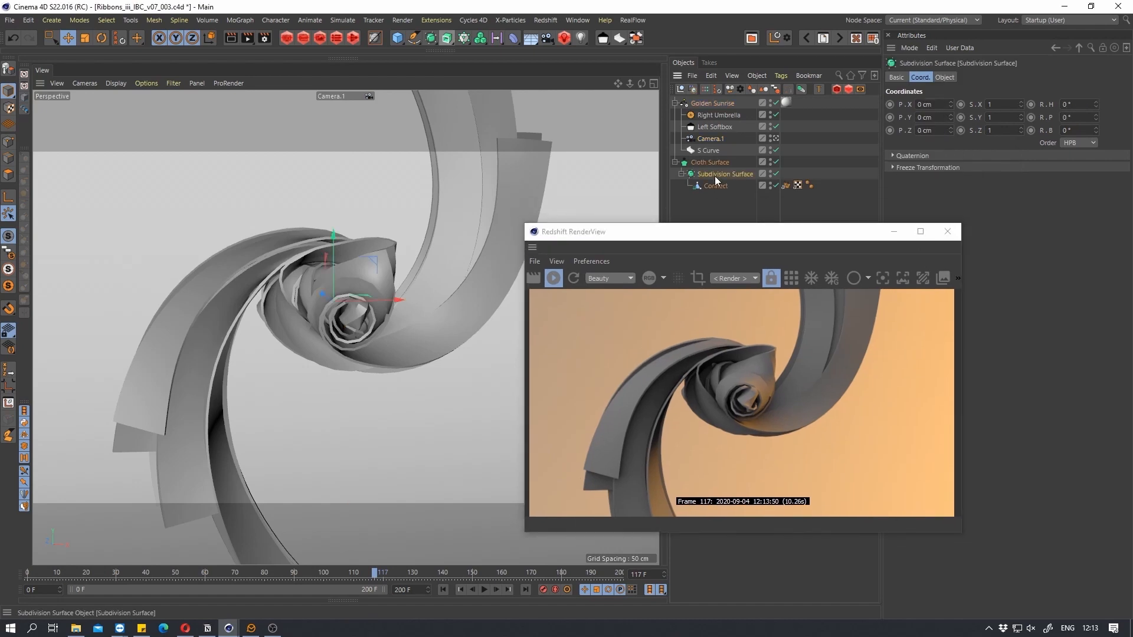
{"action": "left_click", "coordinate": [945, 77]}
{"action": "double_click", "coordinate": [989, 115]}
{"action": "type", "text": "2"}
{"action": "key", "text": "Return"}
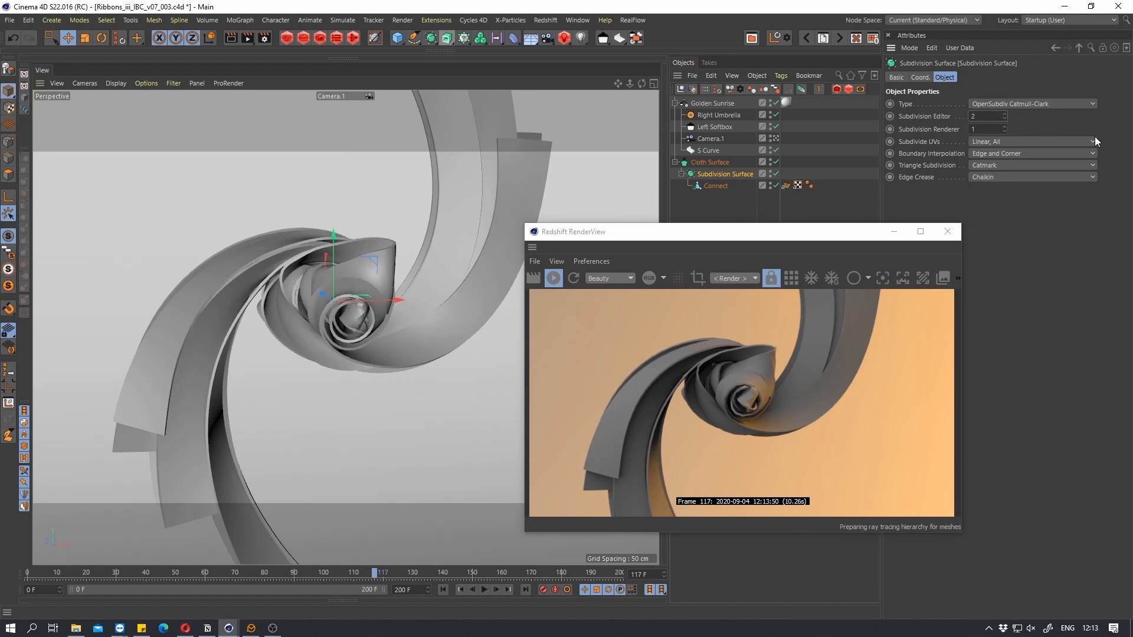
{"action": "type", "text": "2"}
{"action": "key", "text": "Return"}
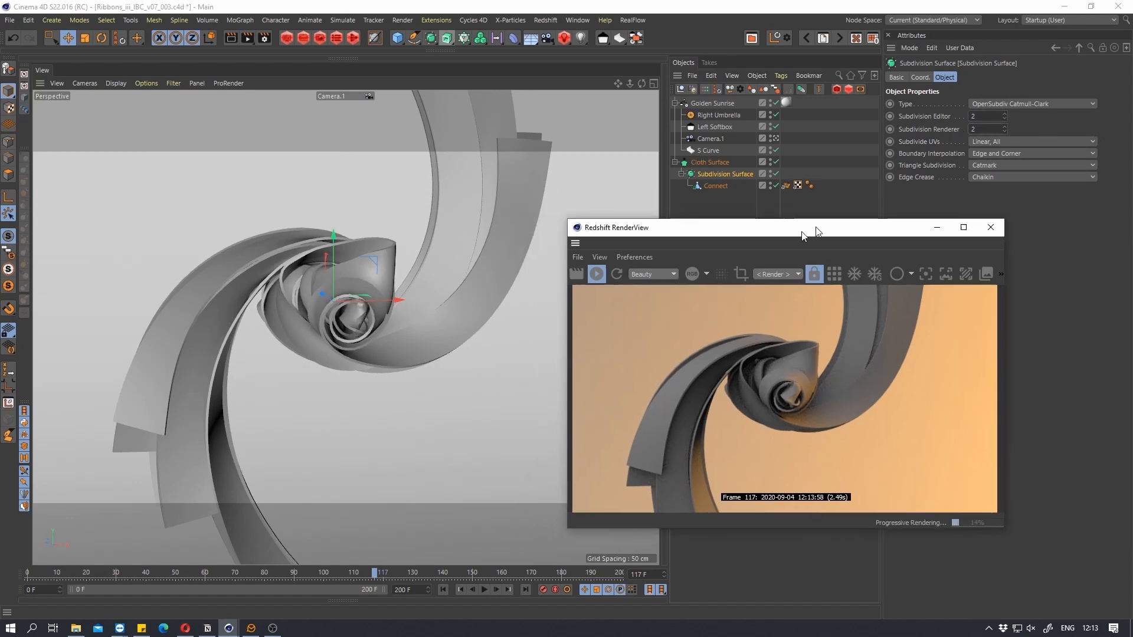
Enlarge the Redshift RenderView window and place it beside the ribbon in the viewport
{"action": "left_click_drag", "start_coordinate": [759, 235], "coordinate": [762, 140]}
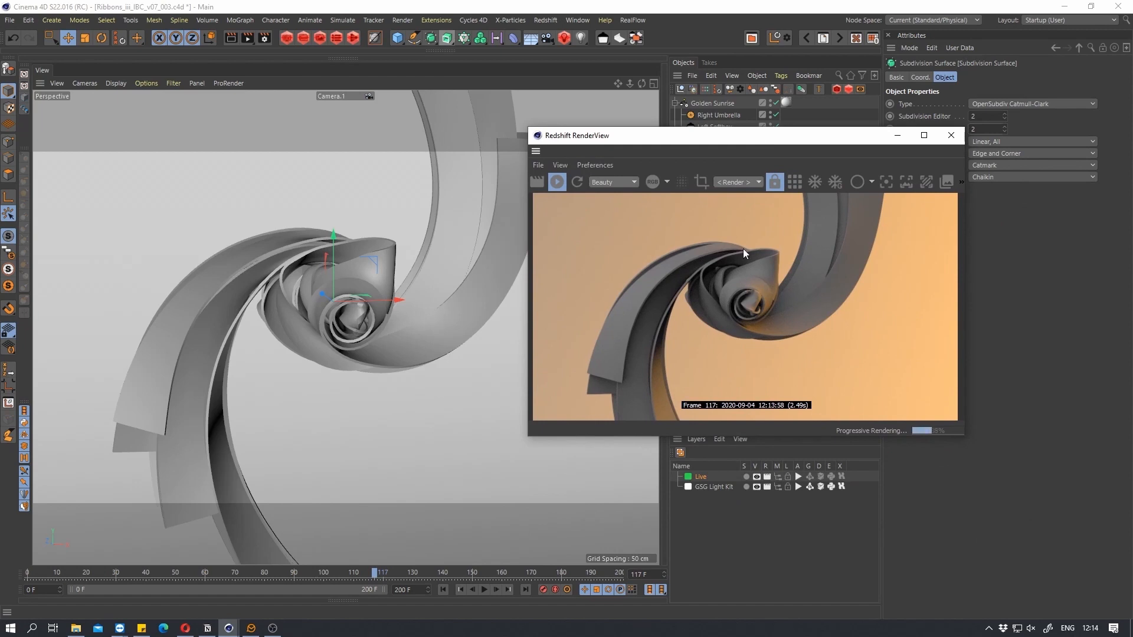
{"action": "left_click_drag", "start_coordinate": [787, 142], "coordinate": [740, 105]}
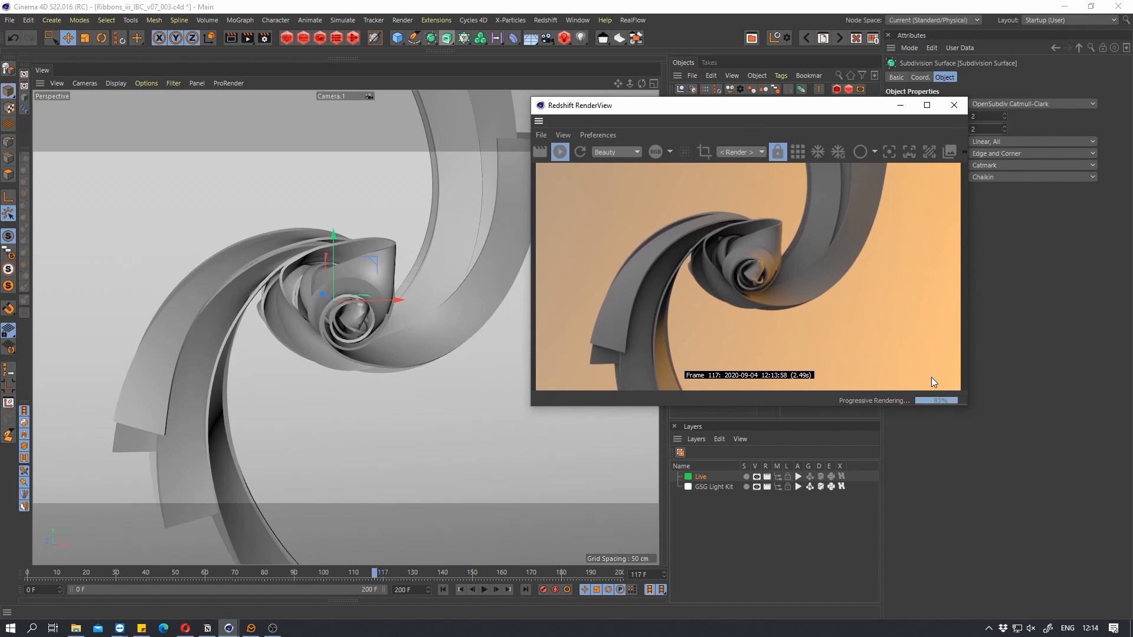
{"action": "left_click_drag", "start_coordinate": [965, 412], "coordinate": [1113, 528]}
{"action": "left_click_drag", "start_coordinate": [727, 111], "coordinate": [691, 97]}
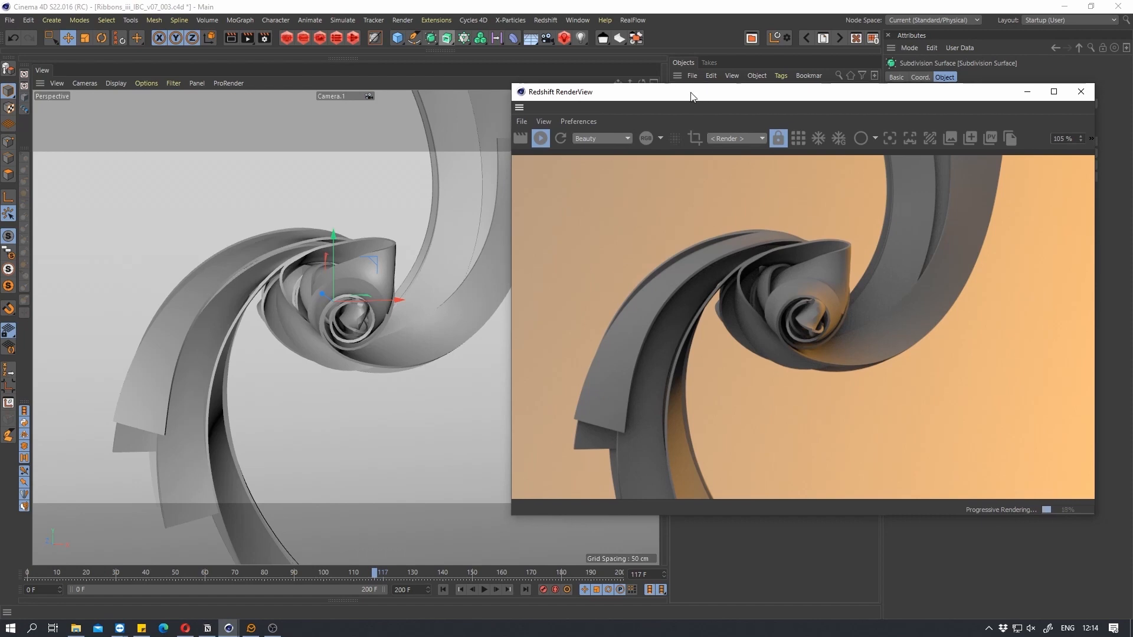
Open the render settings and check which render presets can be loaded
{"action": "left_click", "coordinate": [262, 39]}
{"action": "right_click", "coordinate": [345, 403]}
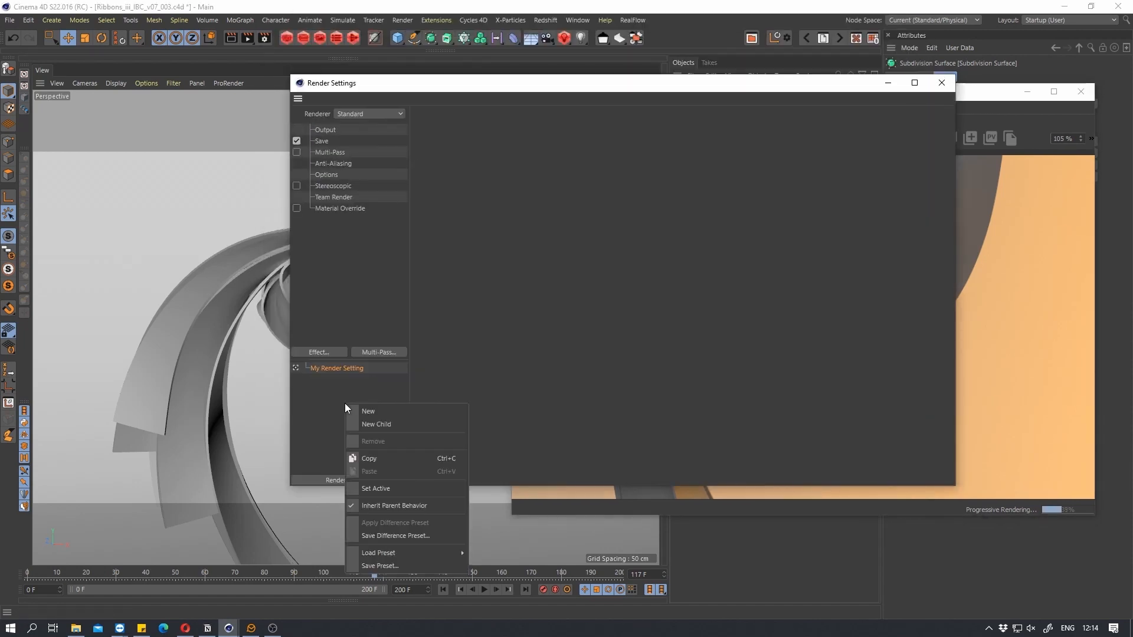
{"action": "mouse_move", "coordinate": [397, 551]}
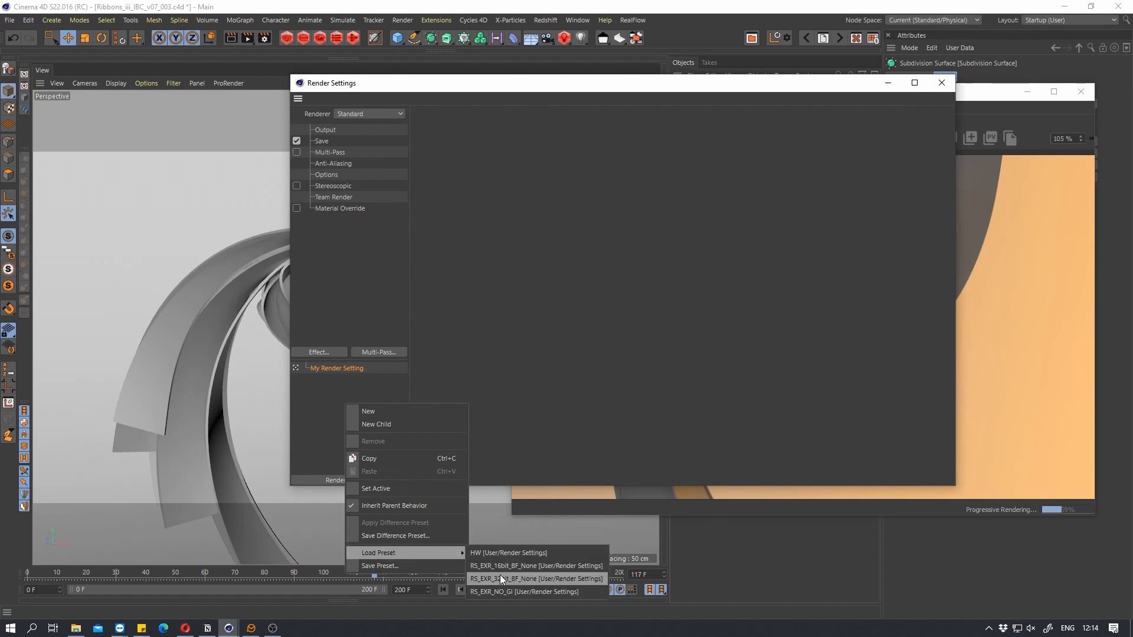
{"action": "left_click", "coordinate": [317, 389]}
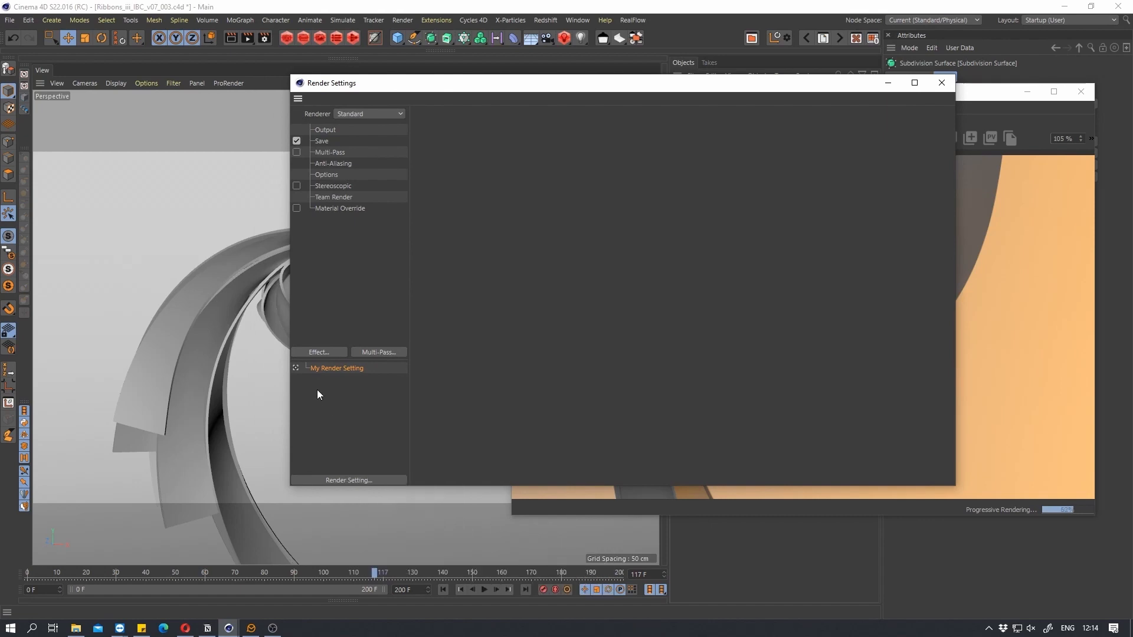
{"action": "left_click_drag", "start_coordinate": [560, 82], "coordinate": [389, 172]}
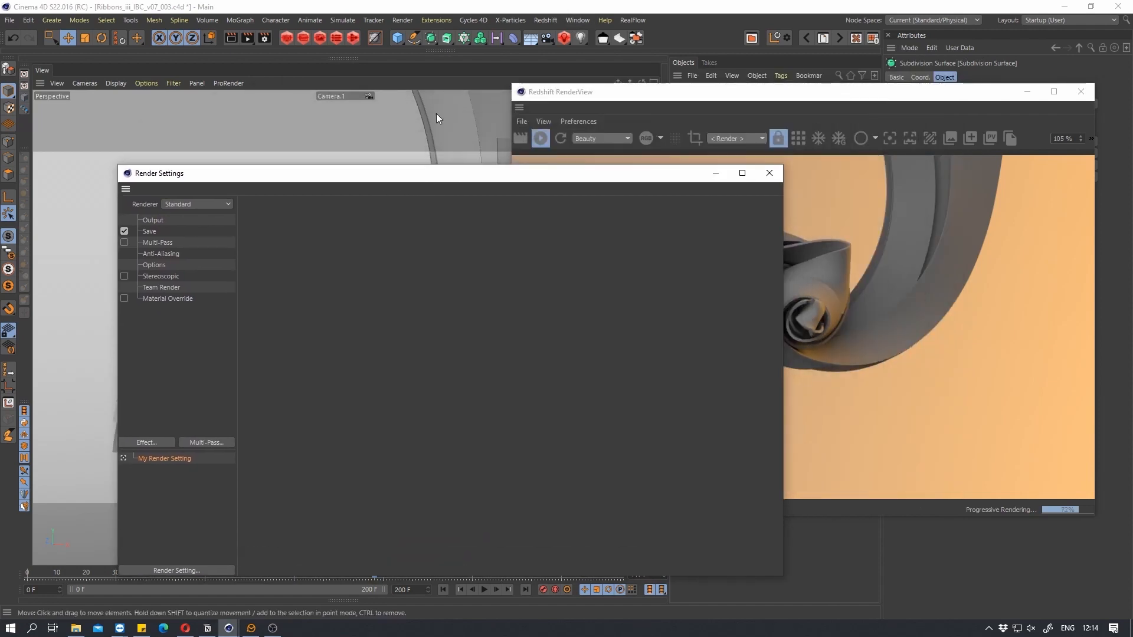
Open the Redshift preferences for a look and close them
{"action": "left_click", "coordinate": [546, 20]}
{"action": "left_click", "coordinate": [568, 194]}
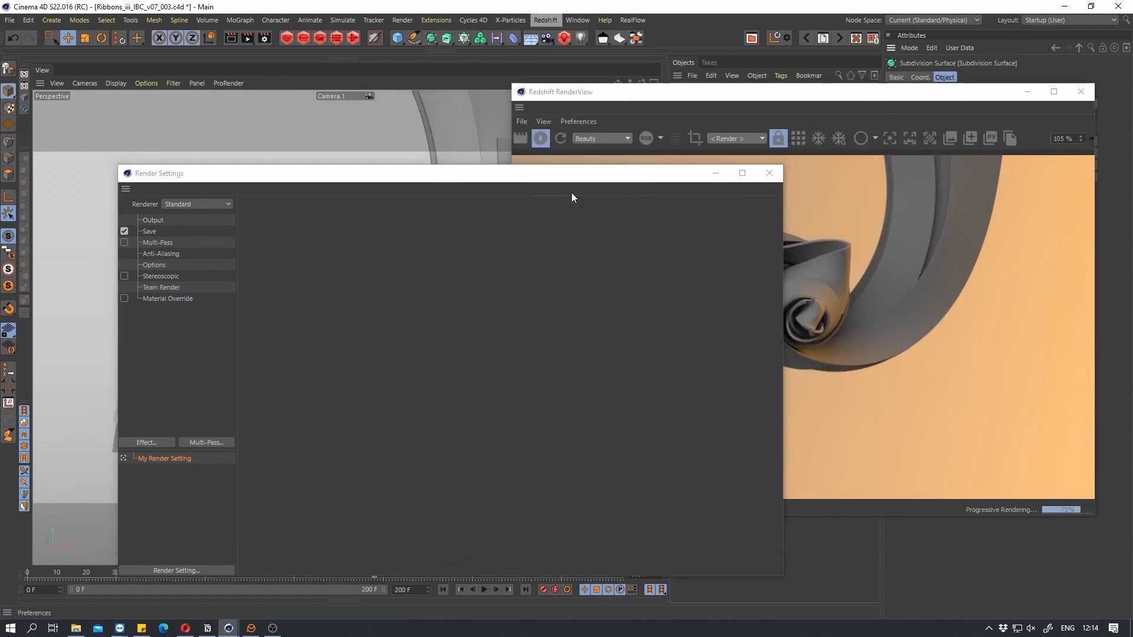
{"action": "left_click_drag", "start_coordinate": [756, 242], "coordinate": [387, 268]}
{"action": "left_click_drag", "start_coordinate": [975, 187], "coordinate": [847, 178]}
{"action": "left_click", "coordinate": [991, 173]}
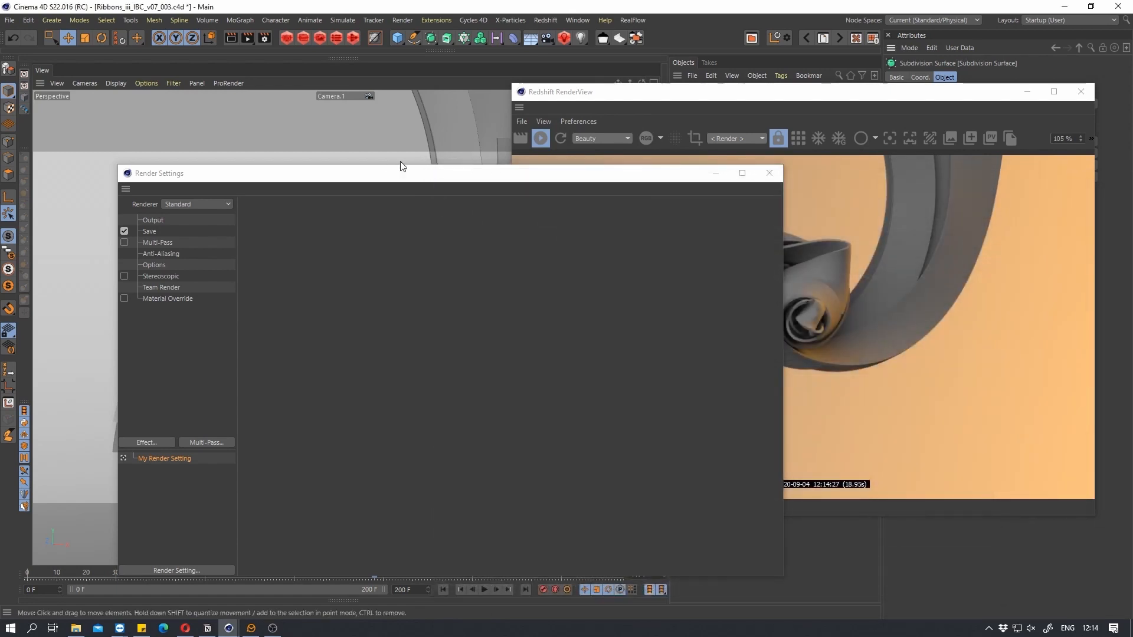
Set the renderer to Redshift in the render settings
{"action": "left_click_drag", "start_coordinate": [405, 180], "coordinate": [505, 177]}
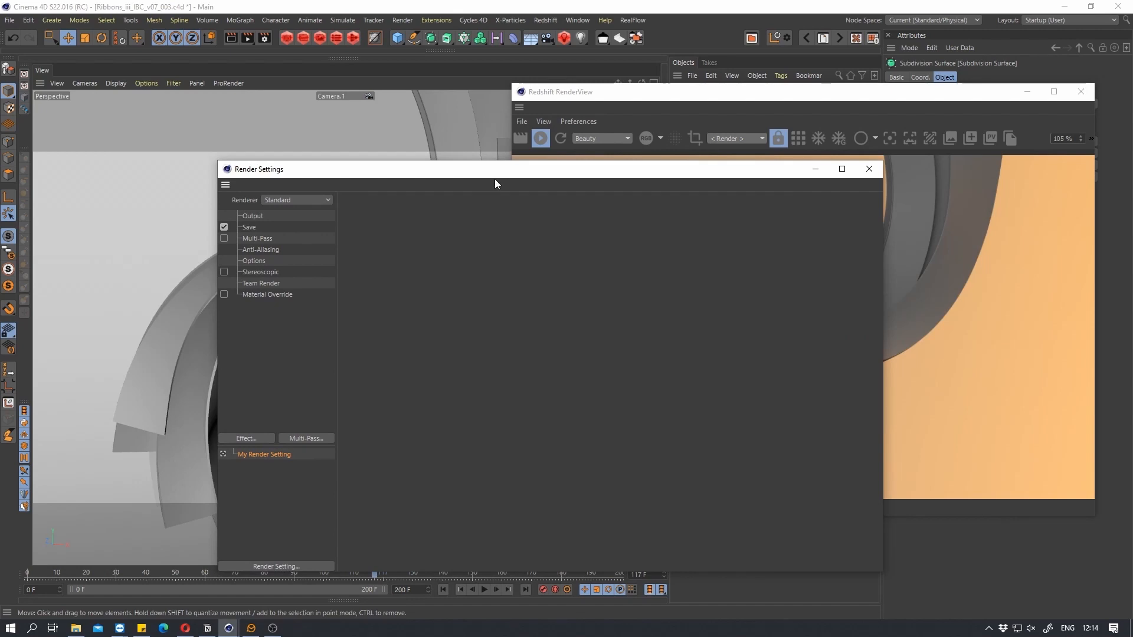
{"action": "left_click_drag", "start_coordinate": [454, 175], "coordinate": [480, 141]}
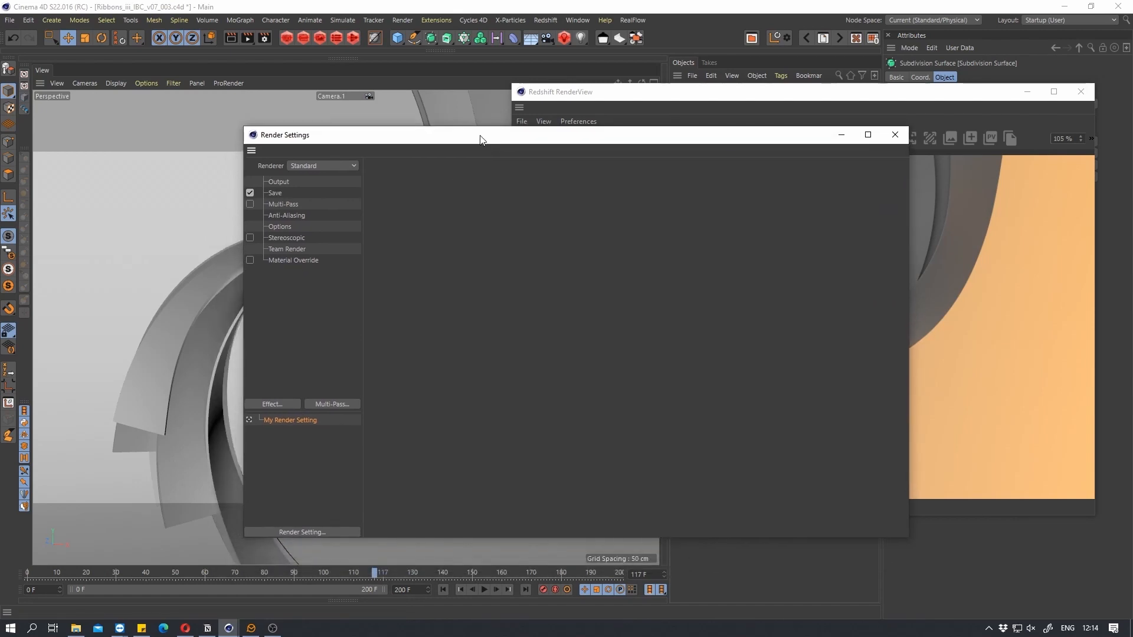
{"action": "left_click", "coordinate": [324, 166]}
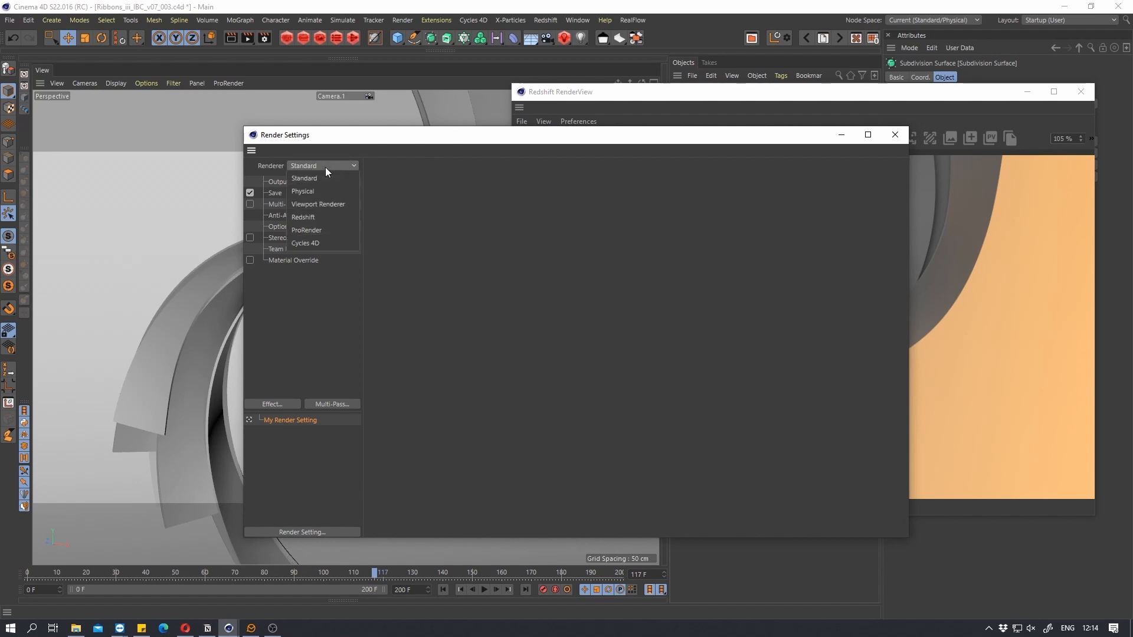
{"action": "left_click", "coordinate": [307, 217]}
Enable Automatic Sampling in the experimental options of Redshift's system settings
{"action": "left_click", "coordinate": [673, 180]}
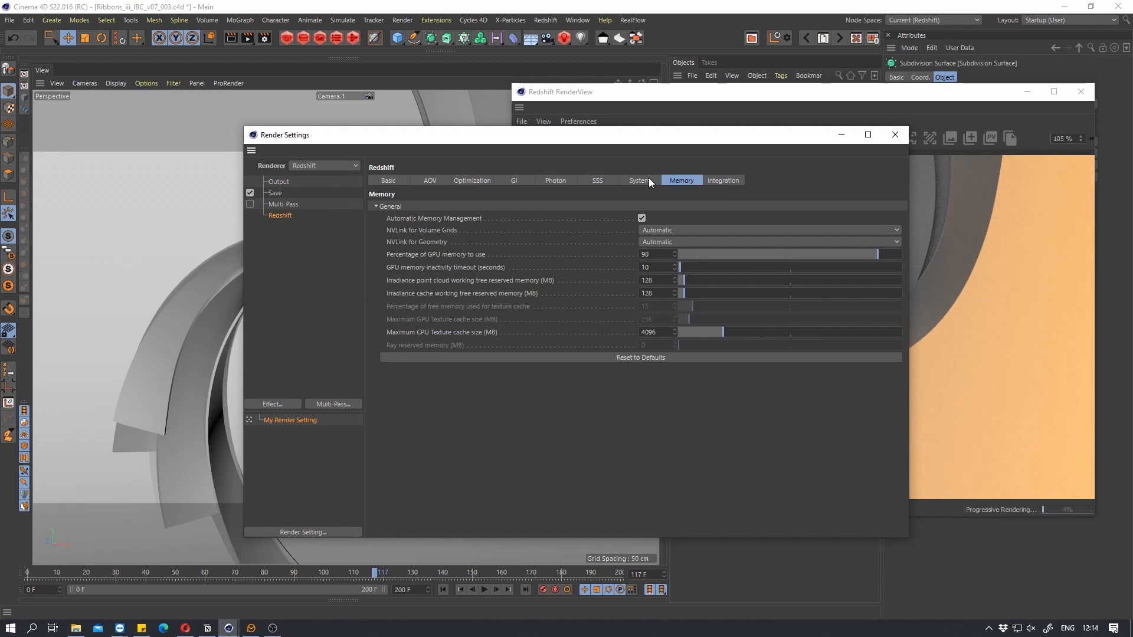
{"action": "left_click", "coordinate": [649, 179]}
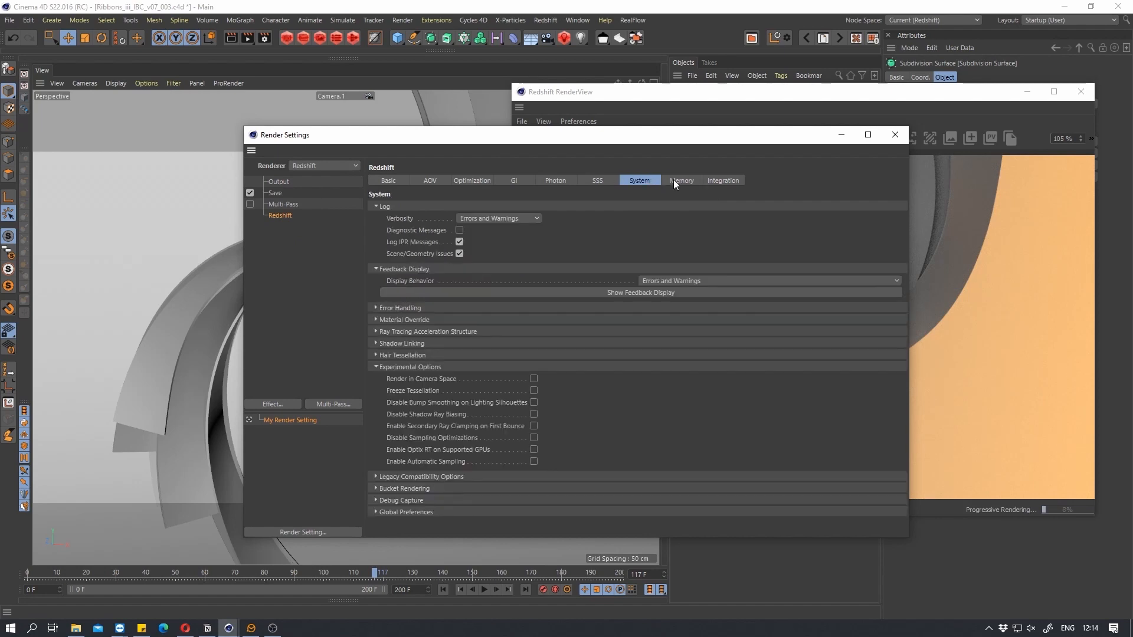
{"action": "left_click", "coordinate": [533, 461]}
Review Redshift's basic unified sampling settings and move the Render Settings window clear of the ribbon render preview
{"action": "left_click", "coordinate": [462, 182]}
{"action": "left_click", "coordinate": [396, 184]}
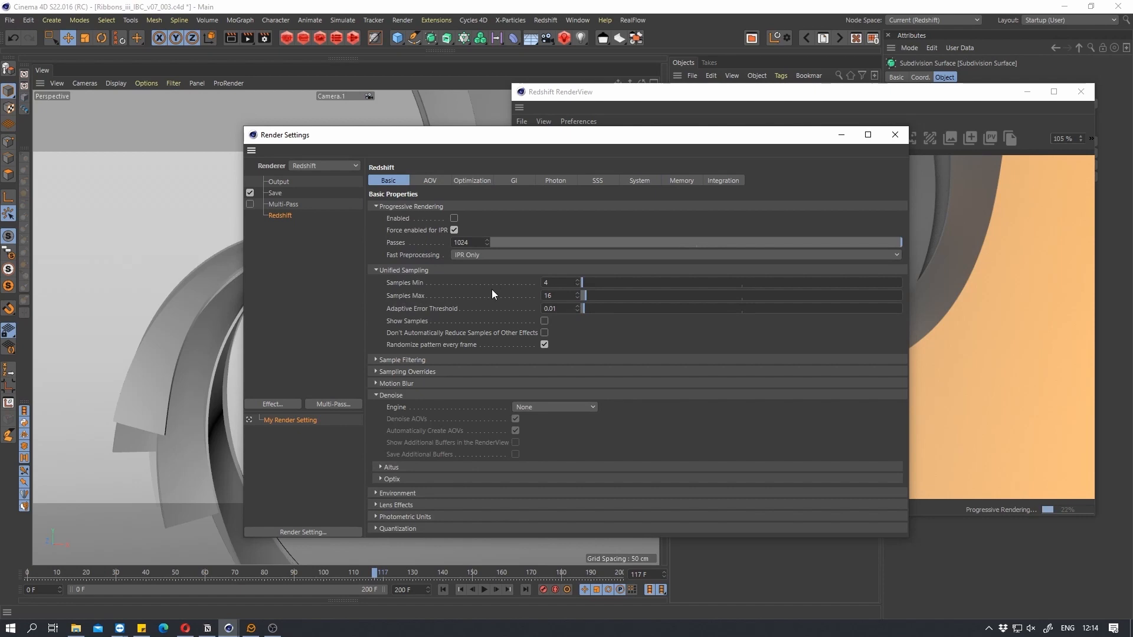
{"action": "left_click_drag", "start_coordinate": [557, 284], "coordinate": [502, 297]}
{"action": "left_click_drag", "start_coordinate": [549, 284], "coordinate": [439, 315]}
{"action": "left_click_drag", "start_coordinate": [590, 134], "coordinate": [399, 132]}
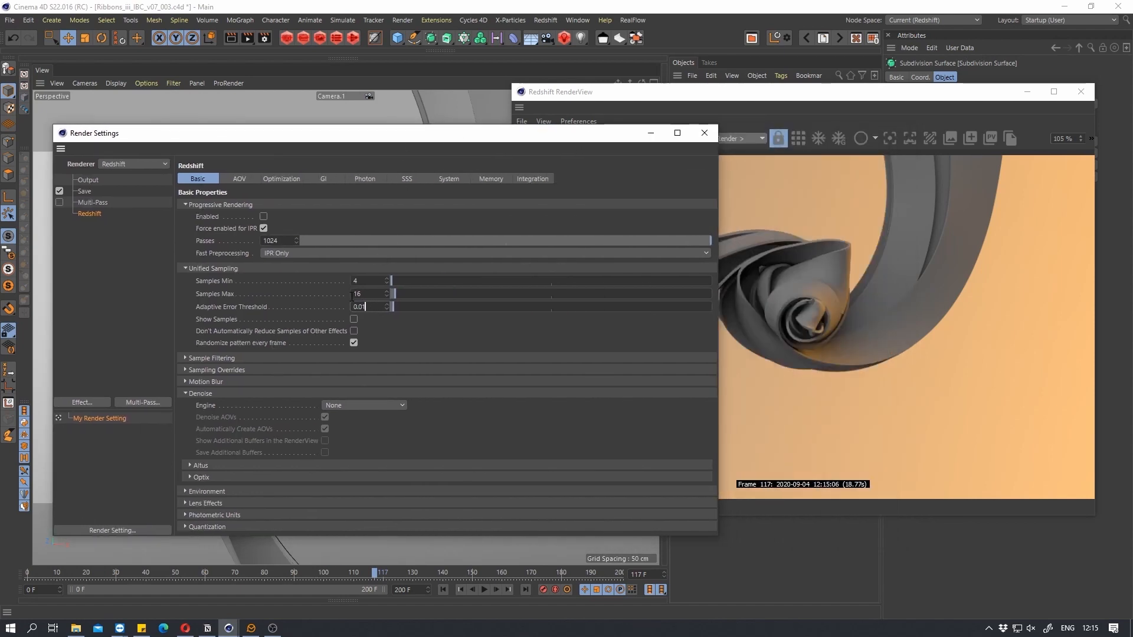
Try an adaptive error threshold of 4 and return it to 0.01
{"action": "key", "text": "ctrl+a"}
{"action": "type", "text": "4"}
{"action": "key", "text": "Return"}
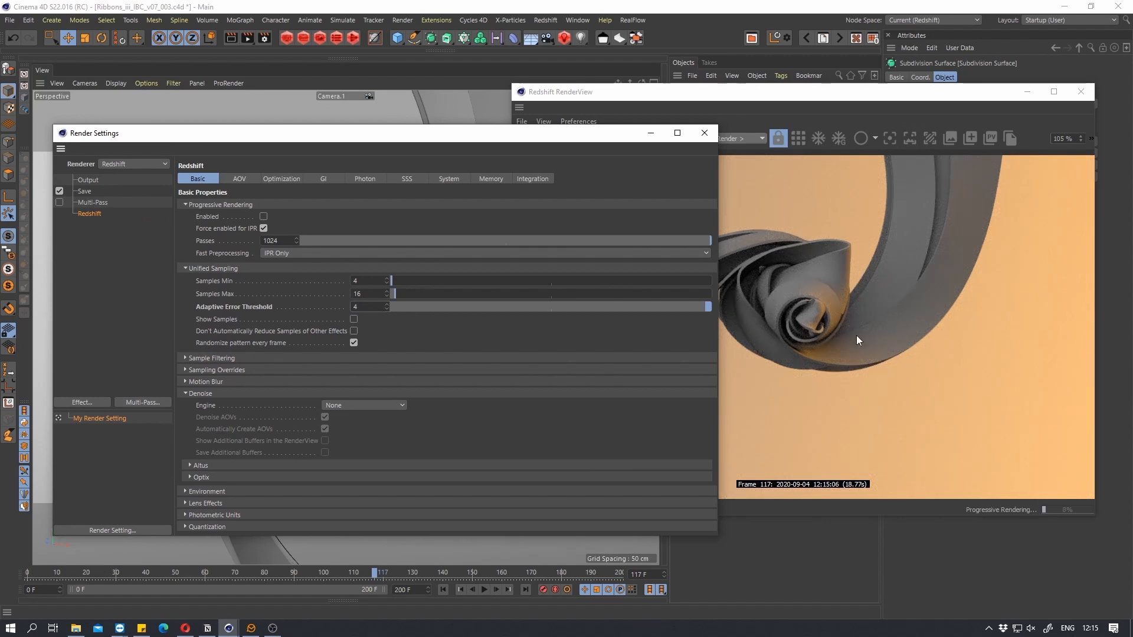
{"action": "left_click", "coordinate": [368, 305]}
{"action": "type", "text": "0.01"}
{"action": "key", "text": "Return"}
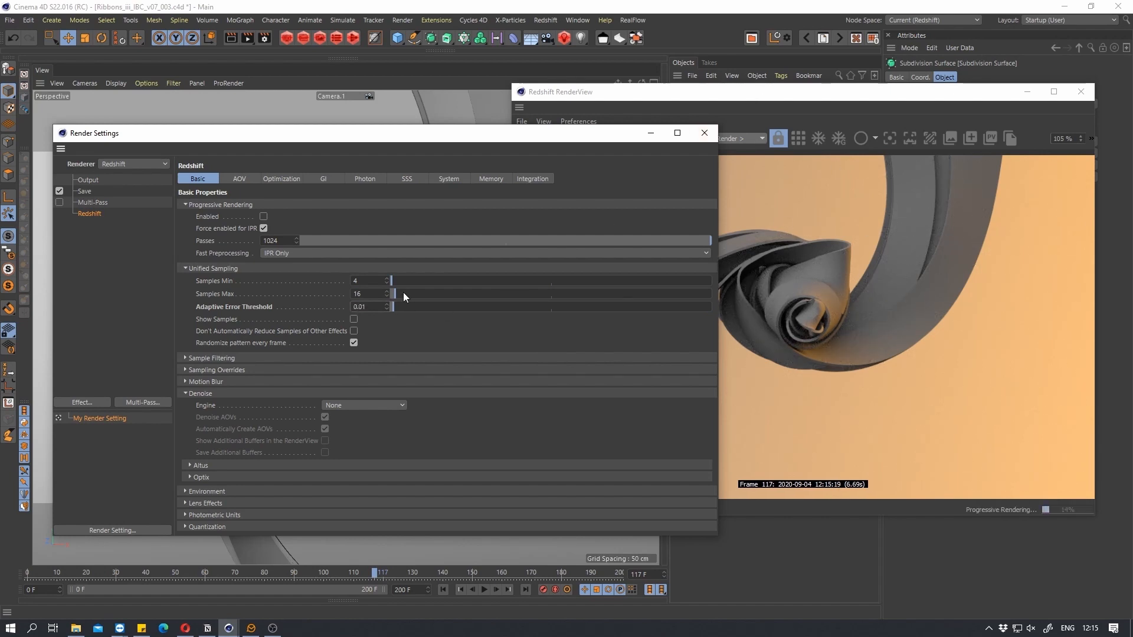
Review the minimum and maximum samples, the adaptive error threshold and the automatic sampling option
{"action": "double_click", "coordinate": [372, 292]}
{"action": "double_click", "coordinate": [368, 281]}
{"action": "left_click", "coordinate": [246, 306]}
{"action": "double_click", "coordinate": [367, 306]}
{"action": "left_click", "coordinate": [449, 178]}
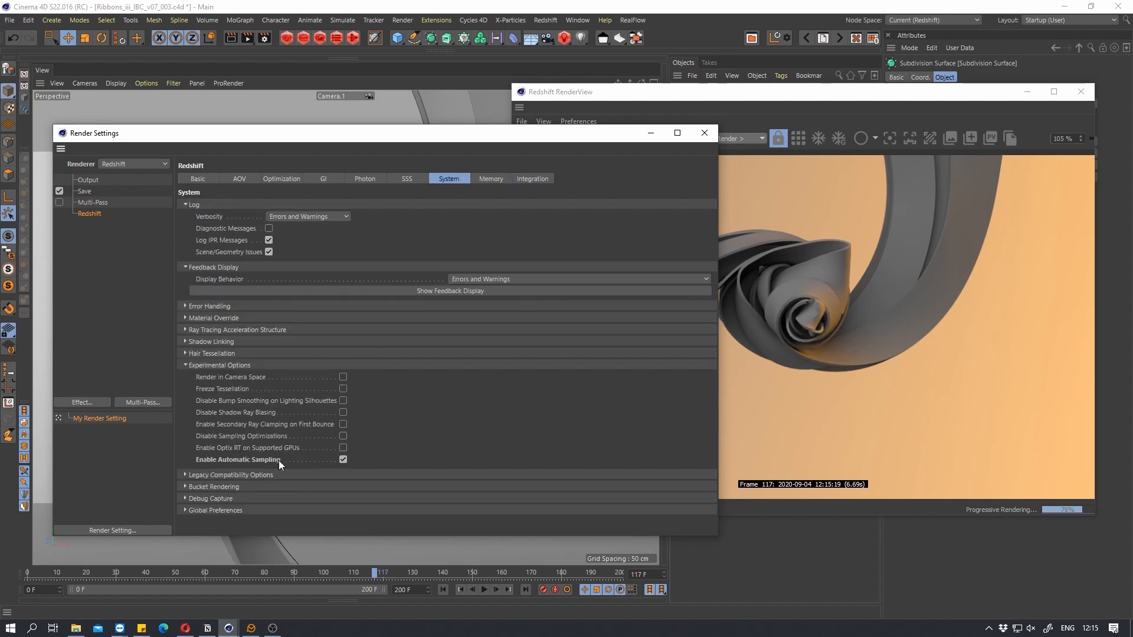
Set both the primary and secondary GI engines to Brute Force
{"action": "left_click", "coordinate": [326, 178]}
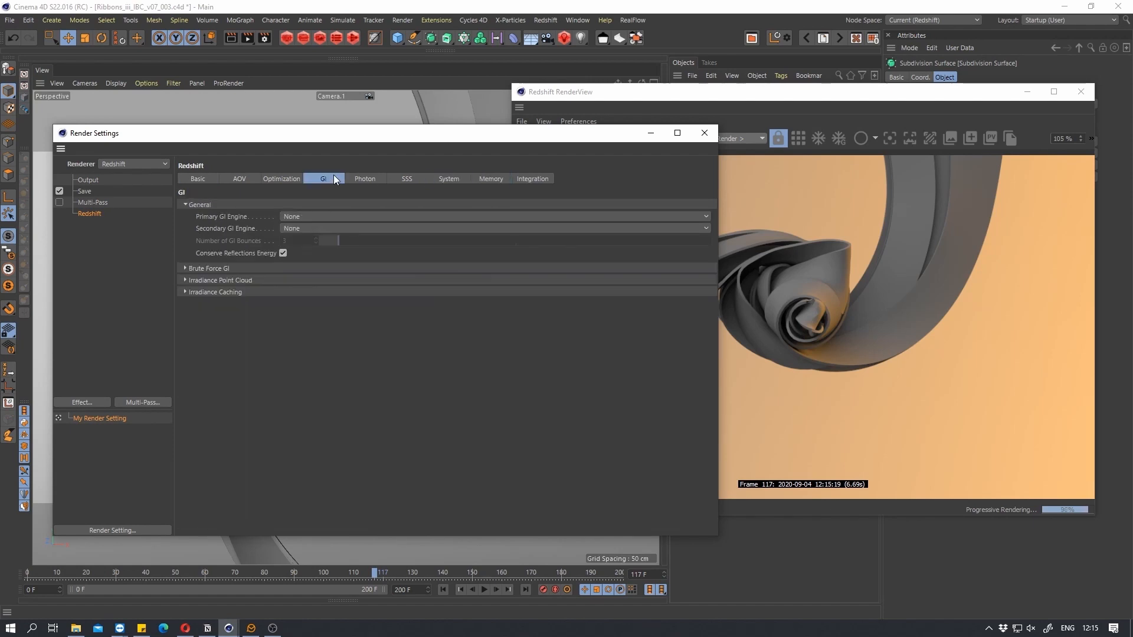
{"action": "left_click", "coordinate": [300, 216]}
{"action": "left_click", "coordinate": [301, 267]}
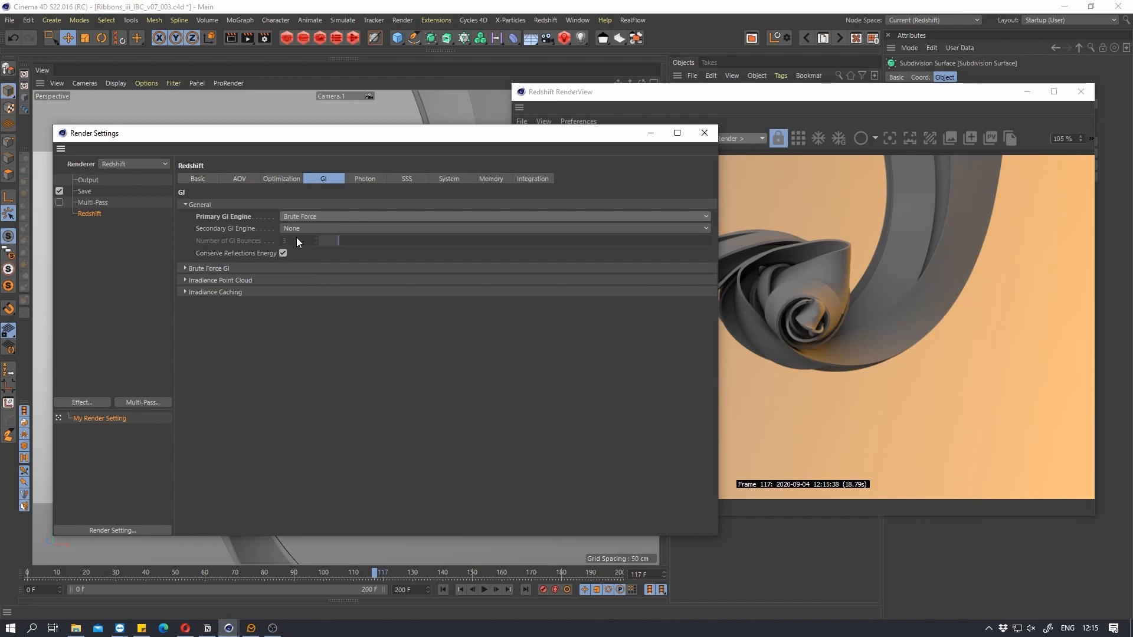
{"action": "left_click", "coordinate": [297, 228]}
{"action": "left_click", "coordinate": [300, 279]}
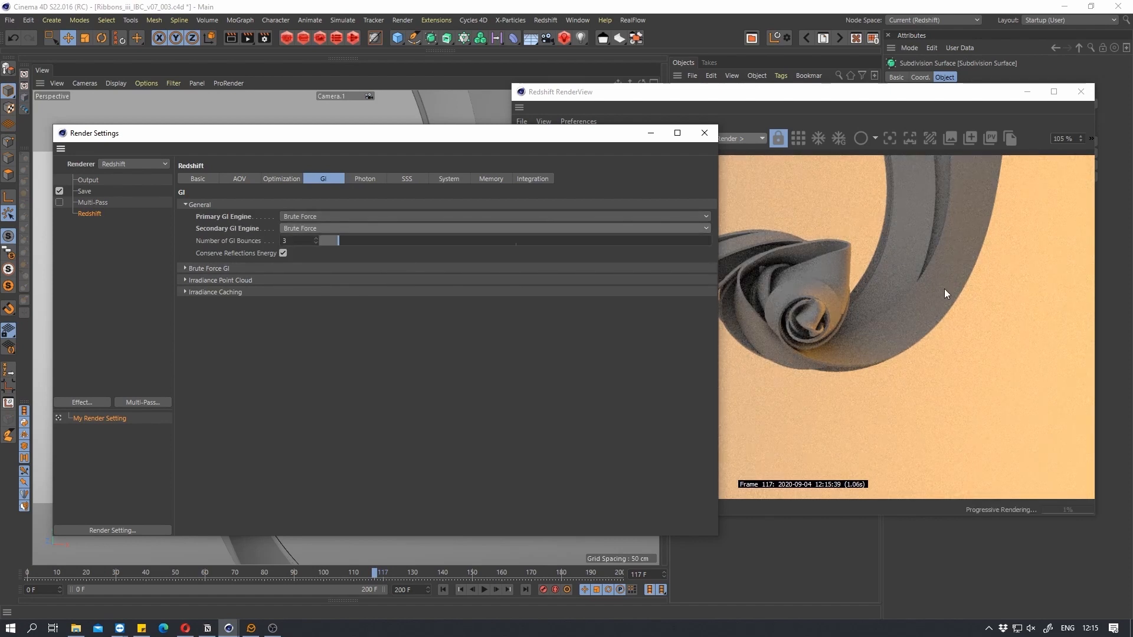
Try 5 GI bounces and return the number of bounces to 3
{"action": "left_click", "coordinate": [284, 241]}
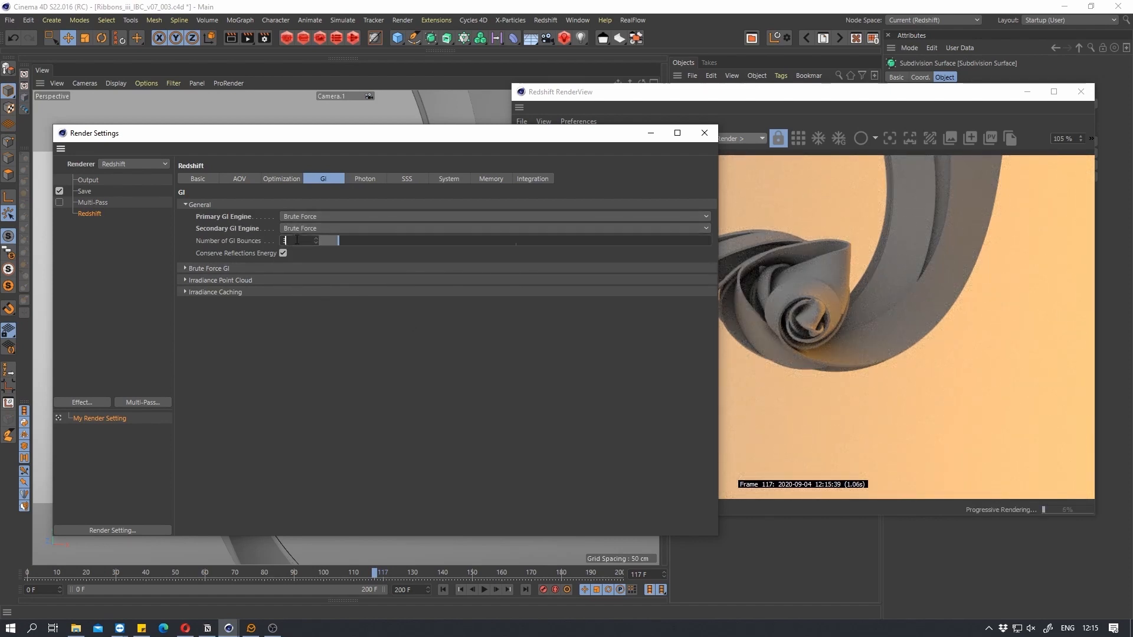
{"action": "type", "text": "5"}
{"action": "key", "text": "Return"}
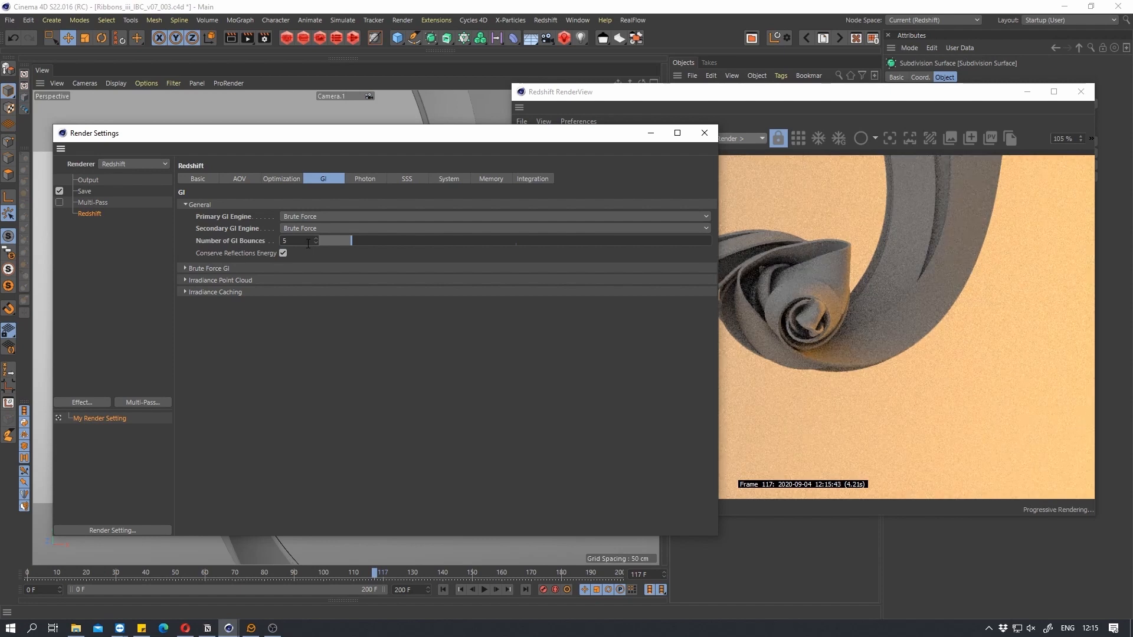
{"action": "type", "text": "3"}
{"action": "key", "text": "Return"}
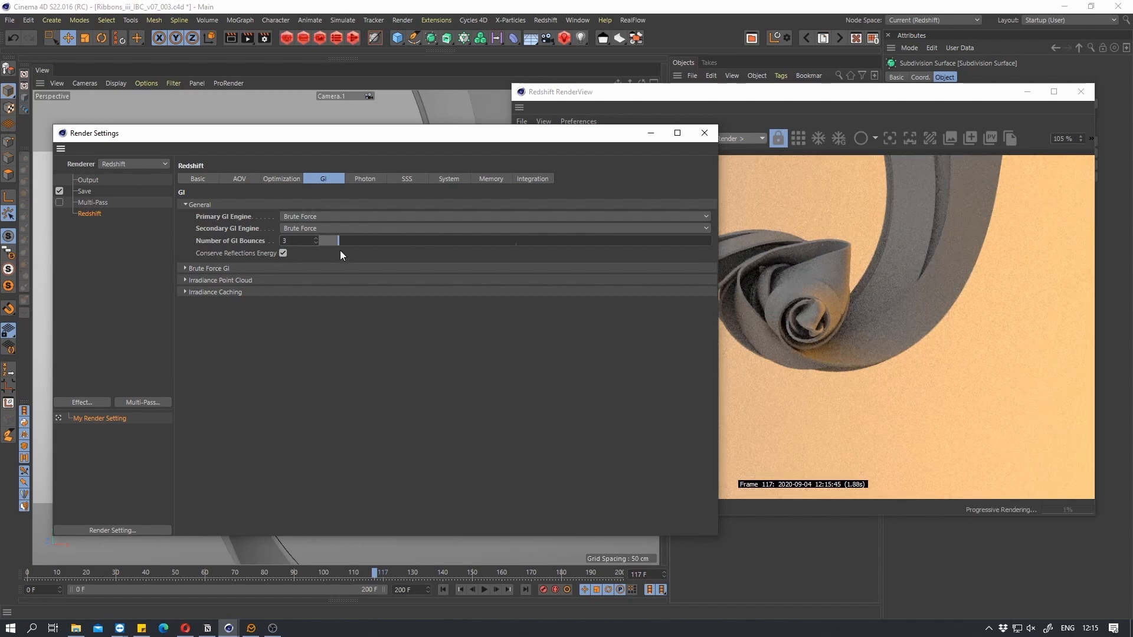
Compare the basic sampling settings with the GI settings and check which primary GI engines are available
{"action": "left_click", "coordinate": [201, 179]}
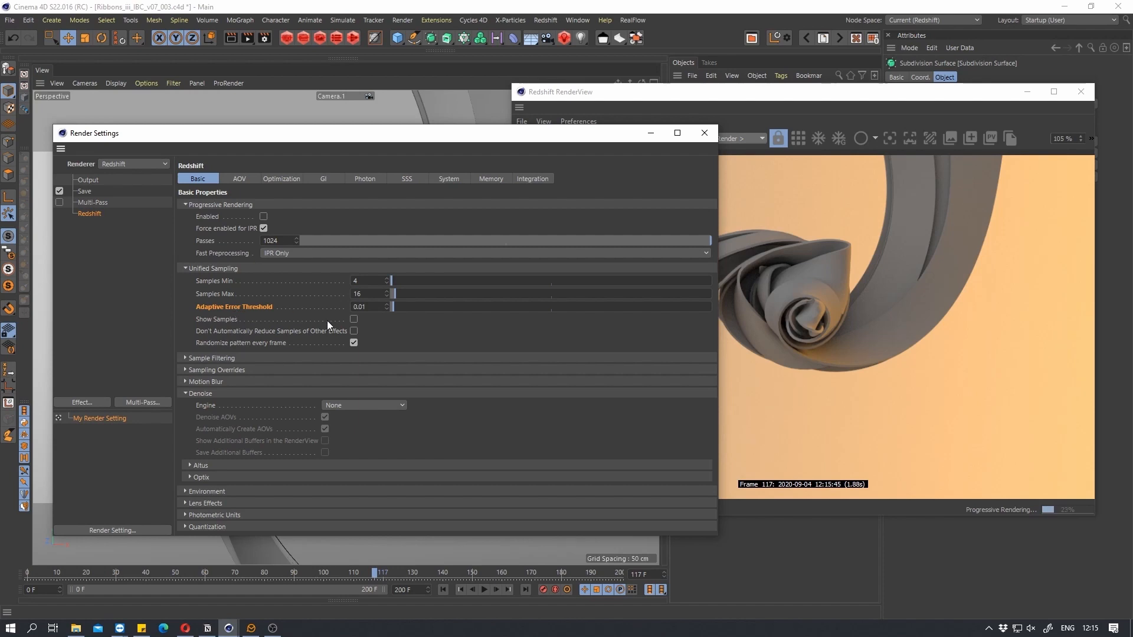
{"action": "left_click", "coordinate": [322, 180]}
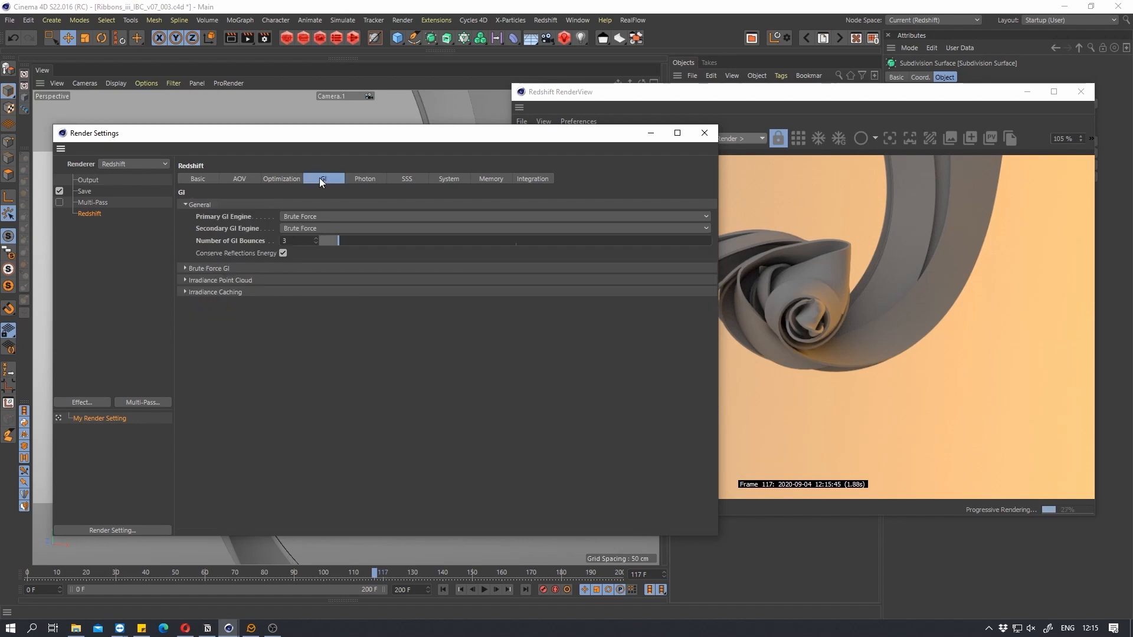
{"action": "left_click", "coordinate": [295, 218]}
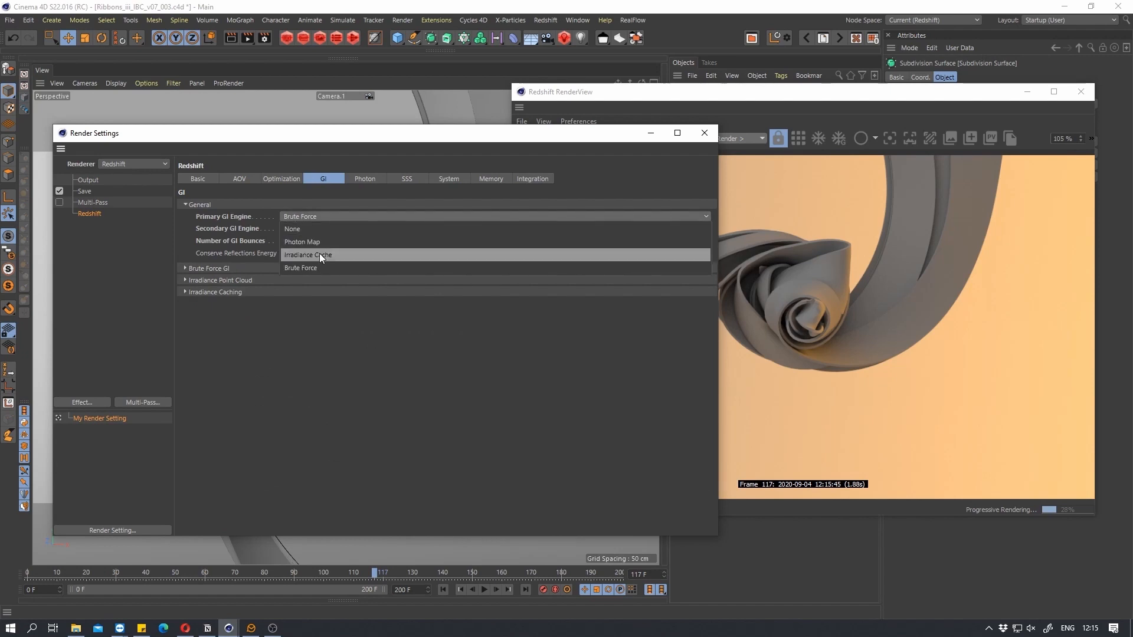
{"action": "left_click", "coordinate": [284, 134]}
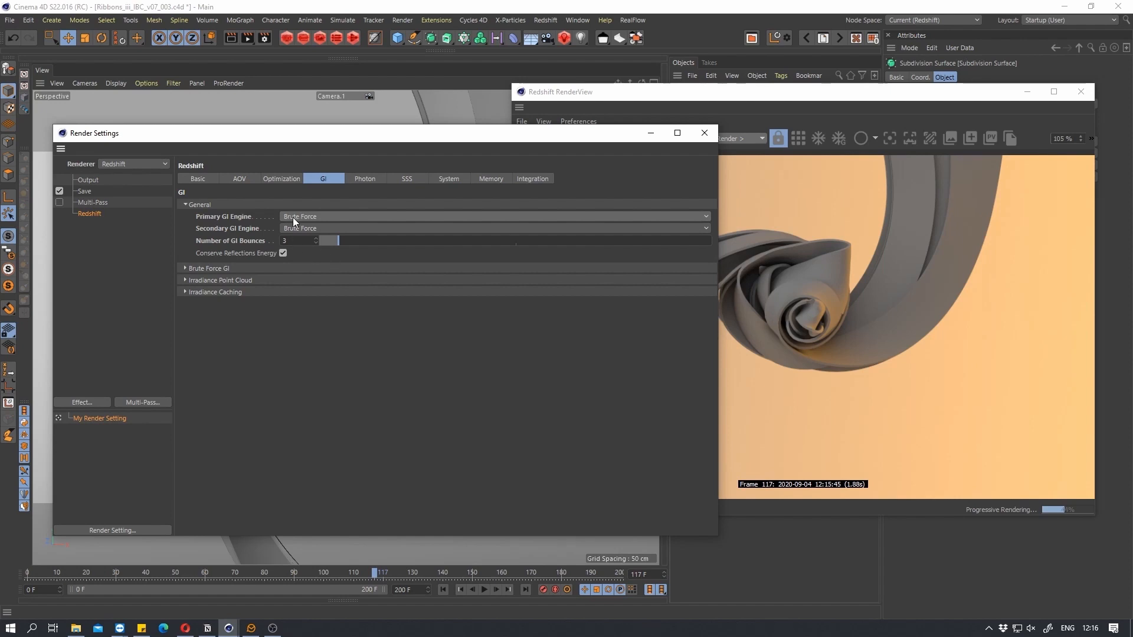
{"action": "left_click", "coordinate": [198, 178]}
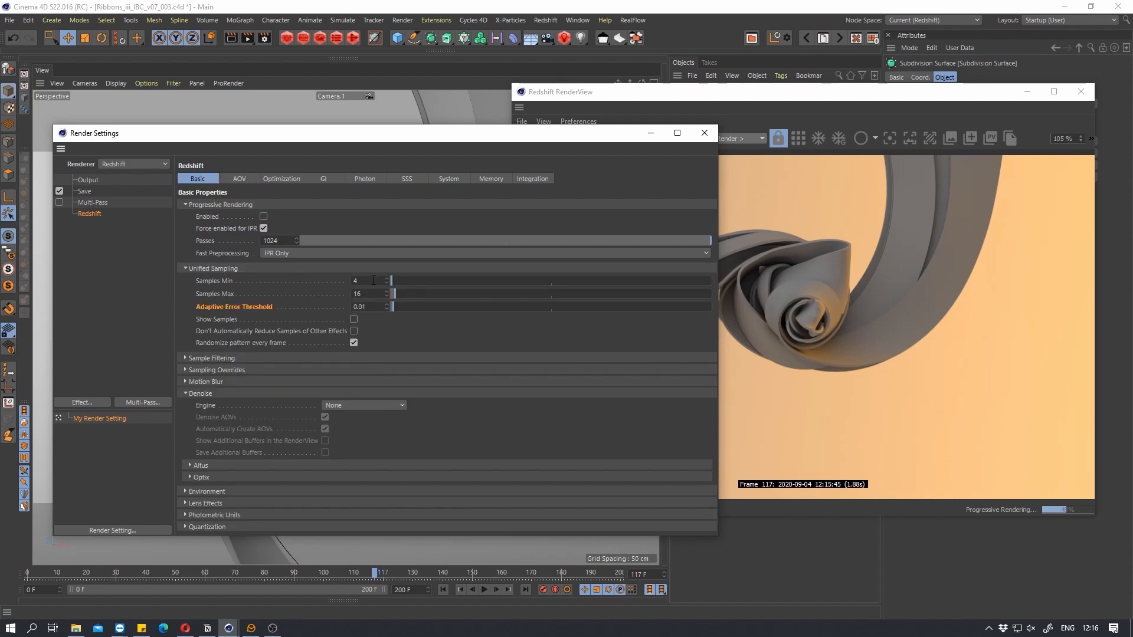
Set the adaptive error threshold to 0.045 after checking the available denoise engines
{"action": "left_click", "coordinate": [370, 306]}
{"action": "left_click_drag", "start_coordinate": [430, 130], "coordinate": [431, 80]}
{"action": "left_click", "coordinate": [338, 355]}
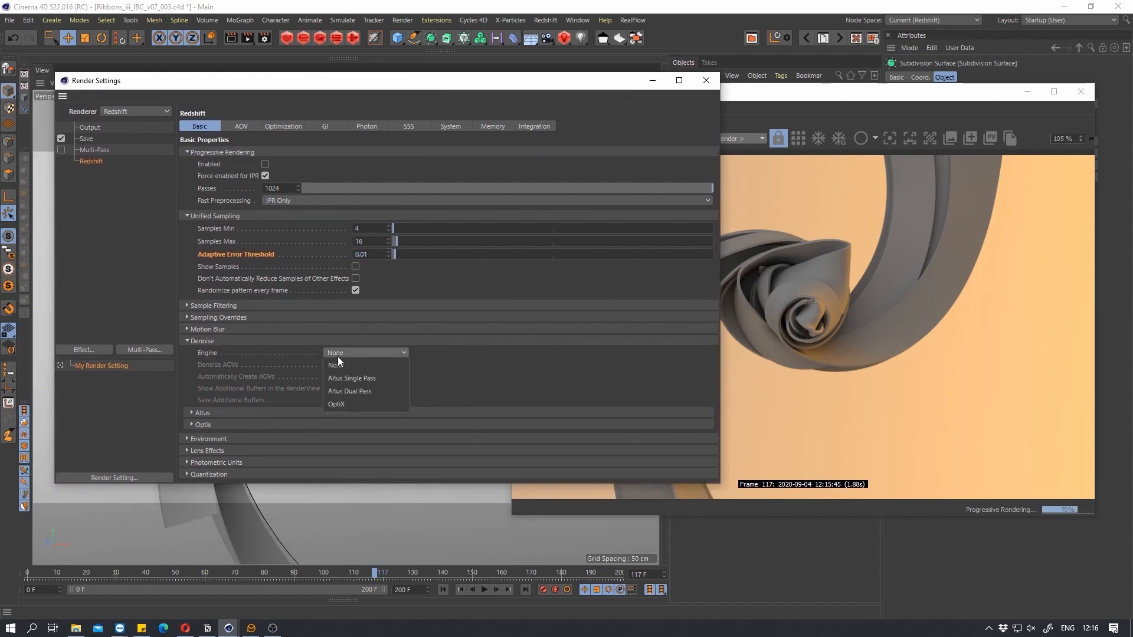
{"action": "left_click", "coordinate": [375, 255]}
{"action": "double_click", "coordinate": [376, 255]}
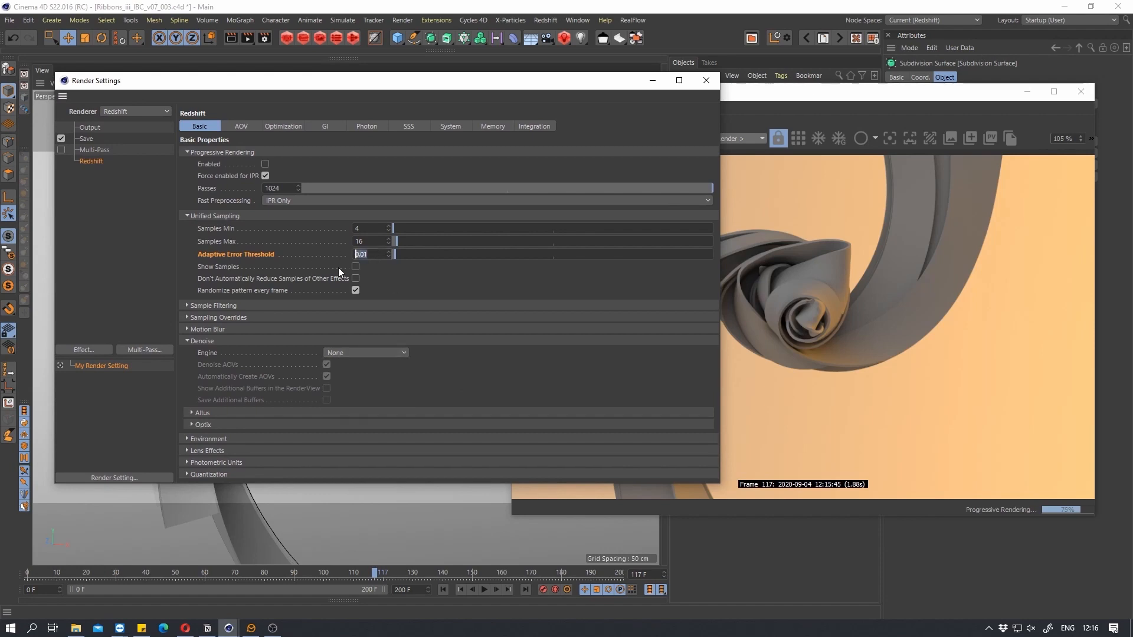
{"action": "type", "text": "0.045"}
{"action": "key", "text": "Return"}
Try the OptiX denoise engine and switch denoising back to None
{"action": "left_click", "coordinate": [339, 354]}
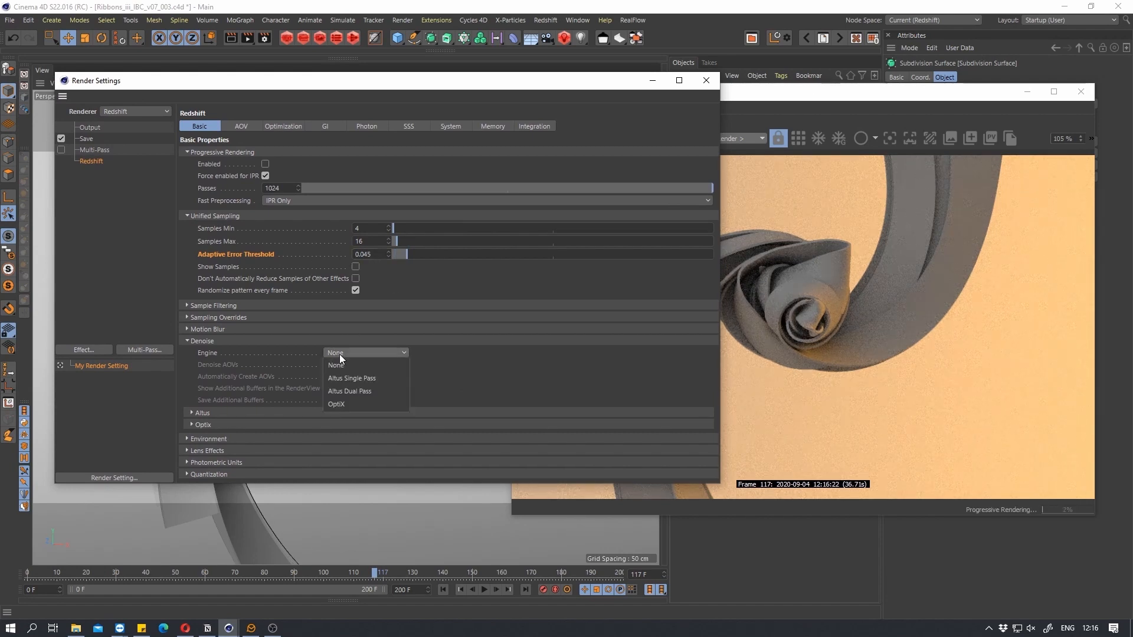
{"action": "left_click", "coordinate": [342, 405]}
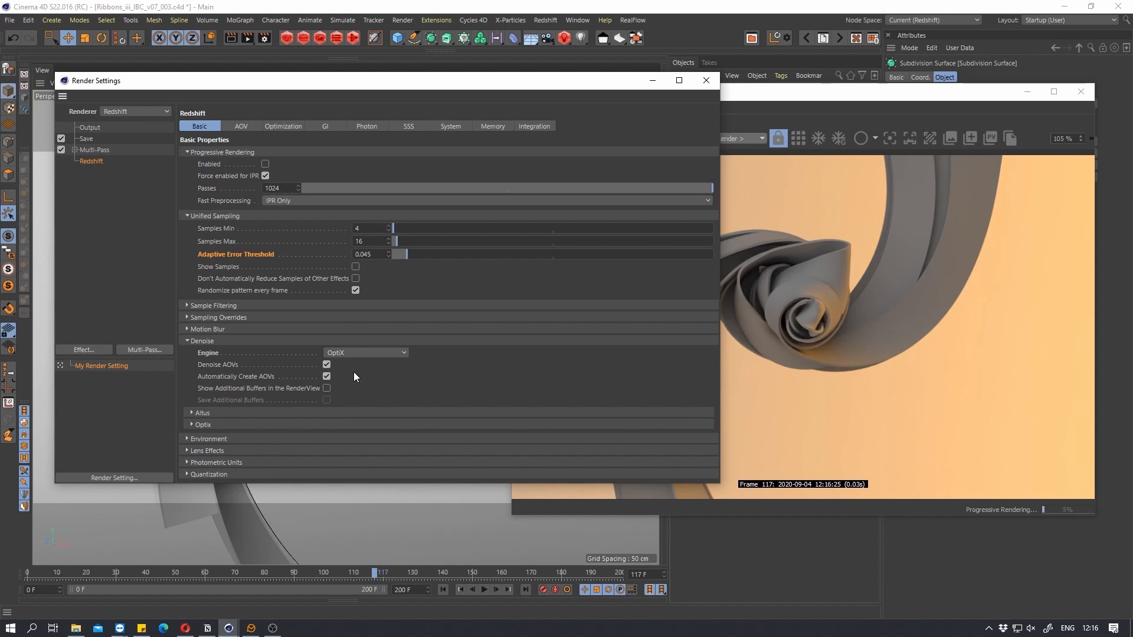
{"action": "left_click", "coordinate": [388, 353]}
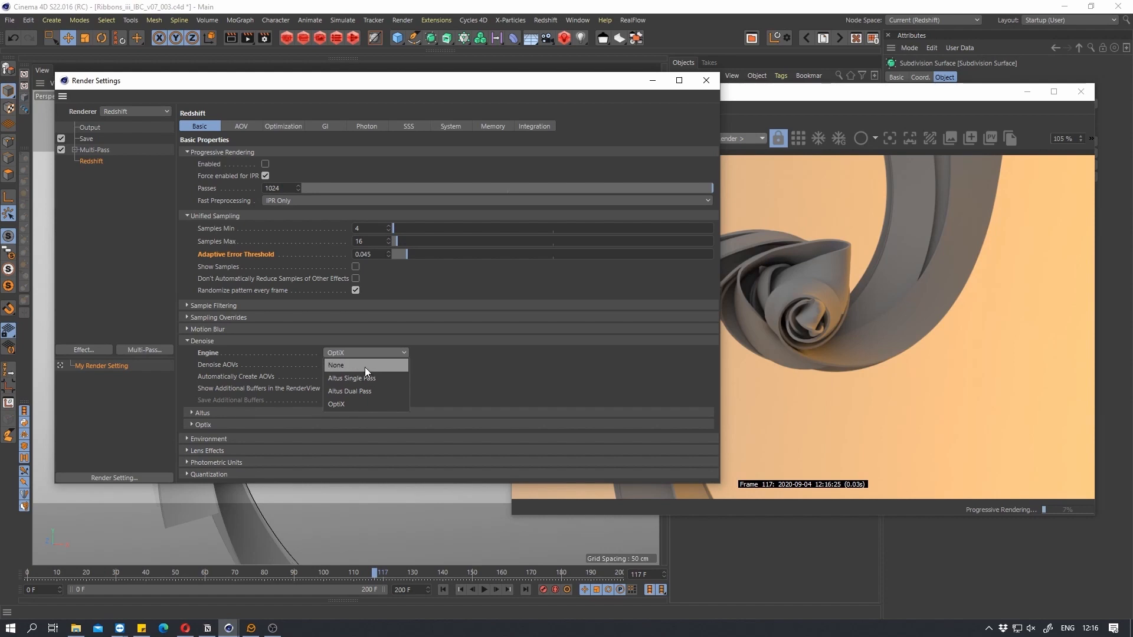
{"action": "left_click", "coordinate": [365, 367]}
Set the adaptive error threshold to 0.05 and close the render settings
{"action": "left_click", "coordinate": [372, 254]}
{"action": "type", "text": "0.0"}
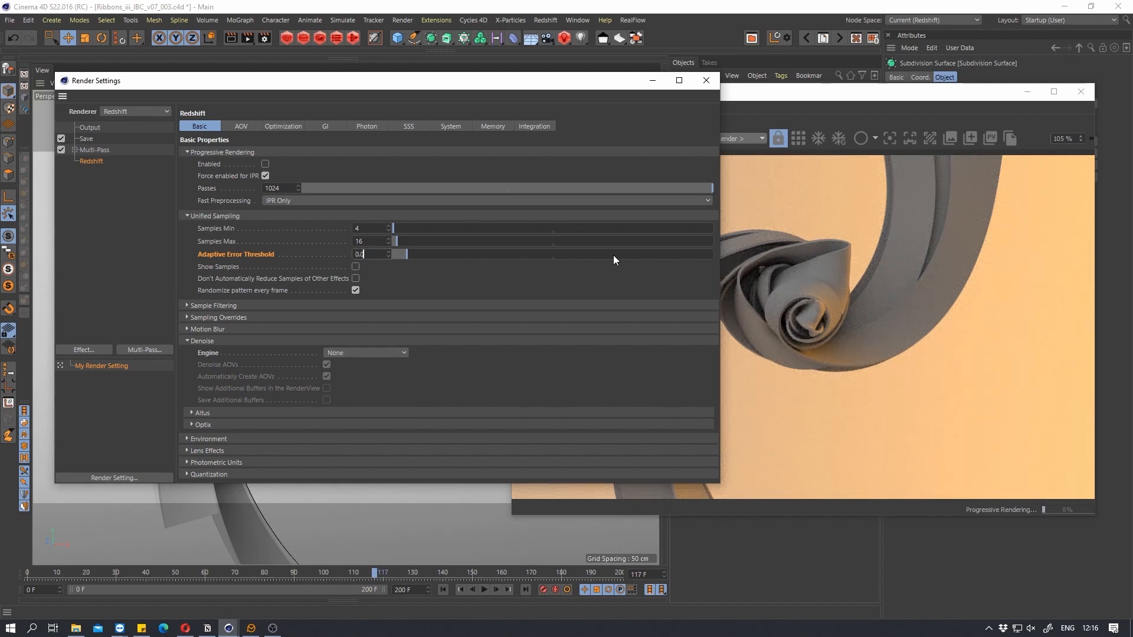
{"action": "type", "text": "5"}
{"action": "key", "text": "Return"}
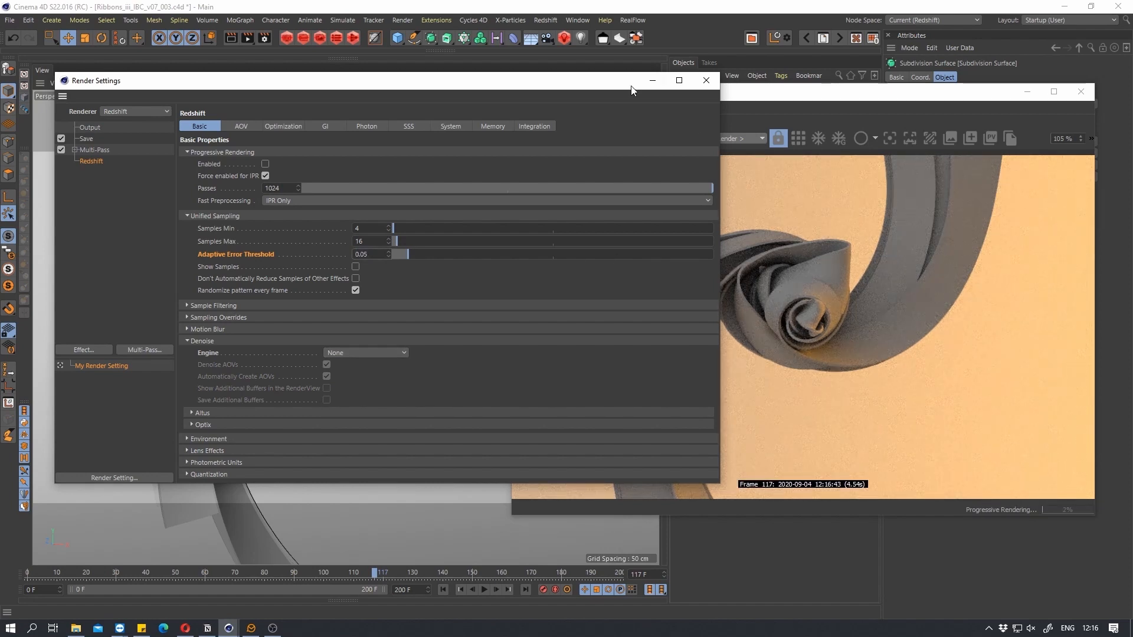
{"action": "left_click_drag", "start_coordinate": [632, 82], "coordinate": [626, 99]}
{"action": "left_click", "coordinate": [703, 99]}
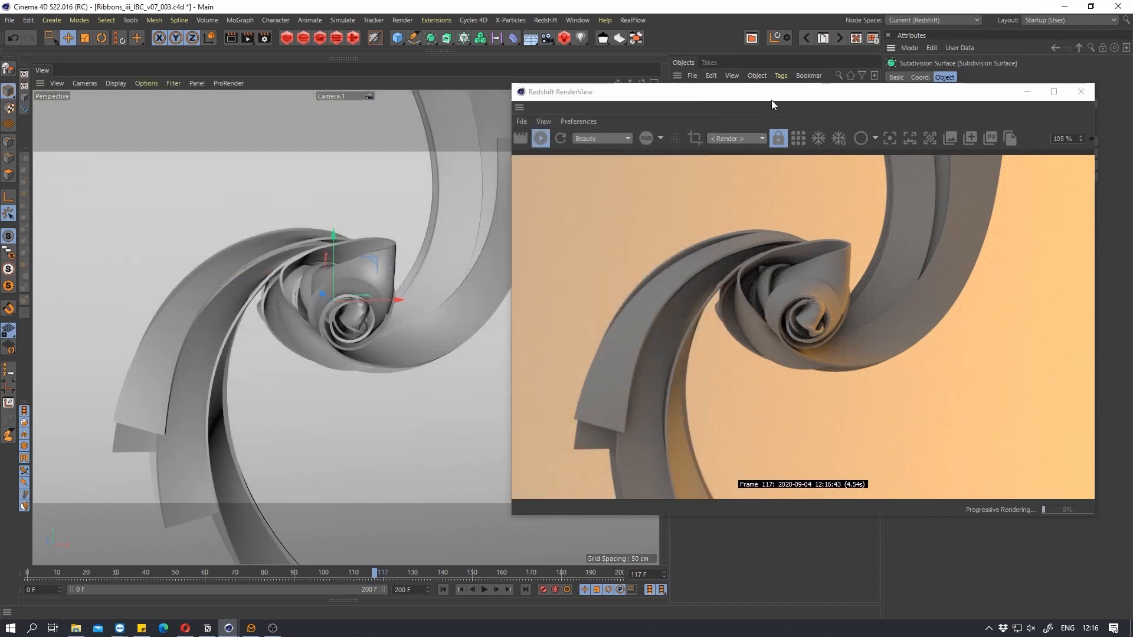
Move the RenderView off the object list and set the Golden Sunrise light kit's global intensity to 125%
{"action": "left_click_drag", "start_coordinate": [771, 101], "coordinate": [564, 100]}
{"action": "left_click_drag", "start_coordinate": [458, 99], "coordinate": [377, 98]}
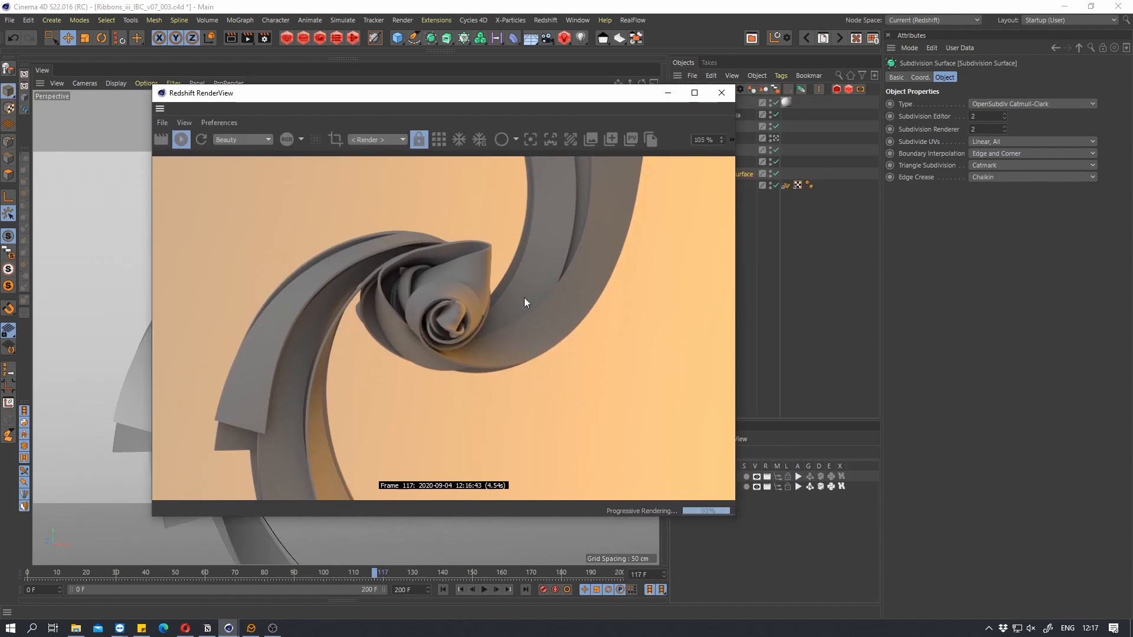
{"action": "left_click", "coordinate": [713, 104]}
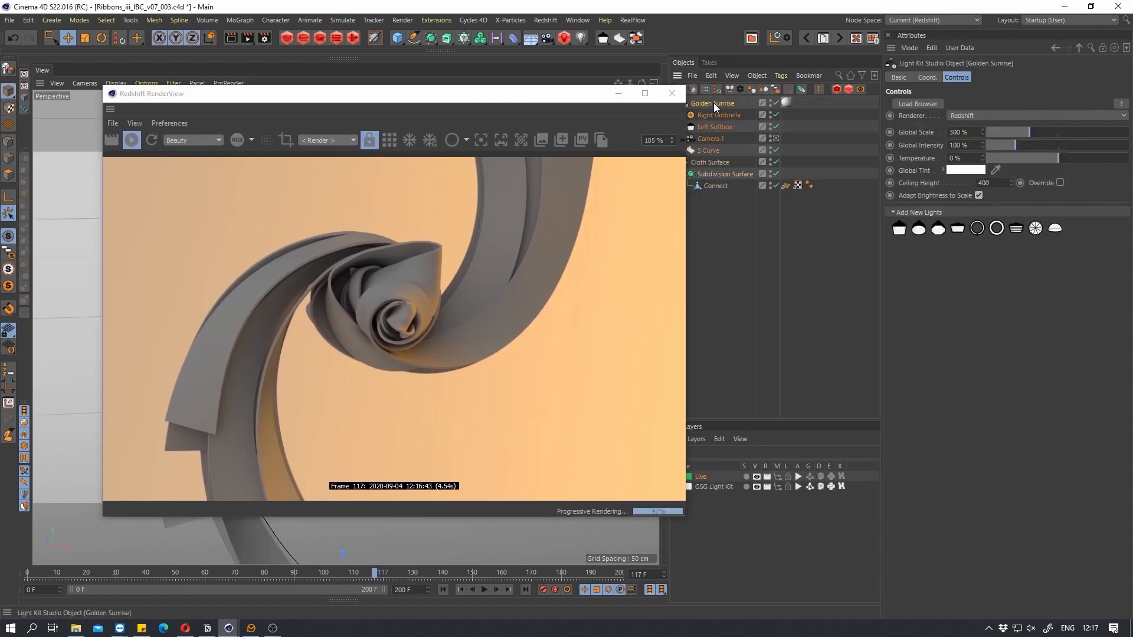
{"action": "double_click", "coordinate": [959, 145]}
{"action": "type", "text": "125"}
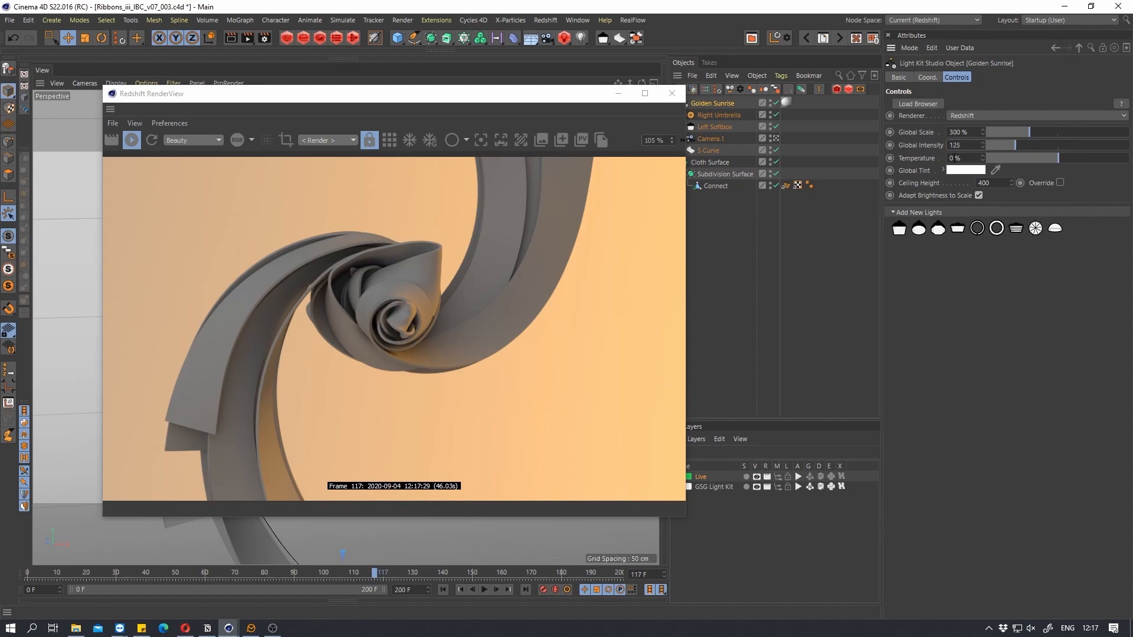
{"action": "key", "text": "Return"}
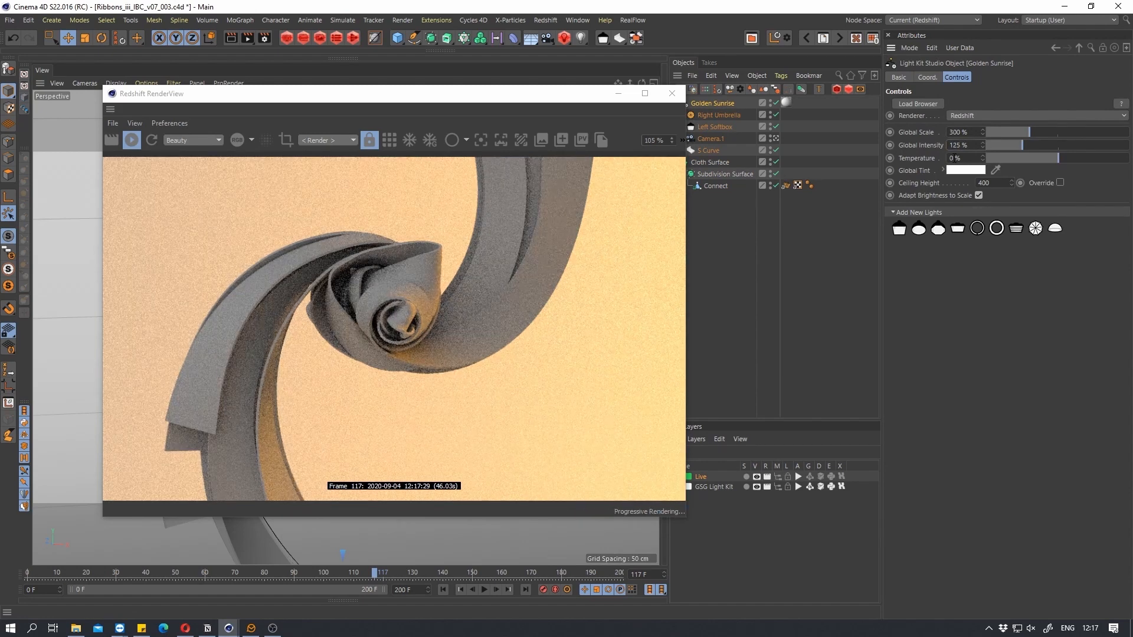
Dock the Redshift RenderView beneath the Attributes manager and widen and heighten its area for a larger preview
{"action": "left_click_drag", "start_coordinate": [378, 101], "coordinate": [766, 45]}
{"action": "left_click_drag", "start_coordinate": [491, 37], "coordinate": [679, 194]}
{"action": "left_click_drag", "start_coordinate": [753, 205], "coordinate": [464, 126]}
{"action": "left_click_drag", "start_coordinate": [665, 421], "coordinate": [542, 421]}
{"action": "left_click_drag", "start_coordinate": [511, 121], "coordinate": [412, 135]}
{"action": "left_click_drag", "start_coordinate": [880, 263], "coordinate": [708, 269]}
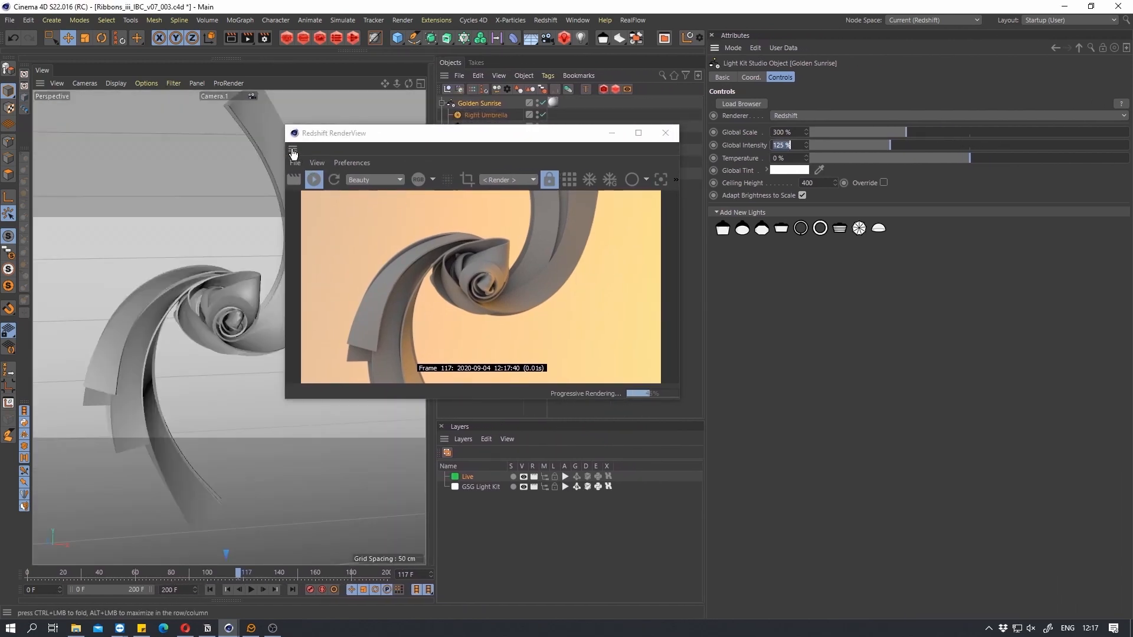
{"action": "left_click_drag", "start_coordinate": [781, 608], "coordinate": [787, 606]}
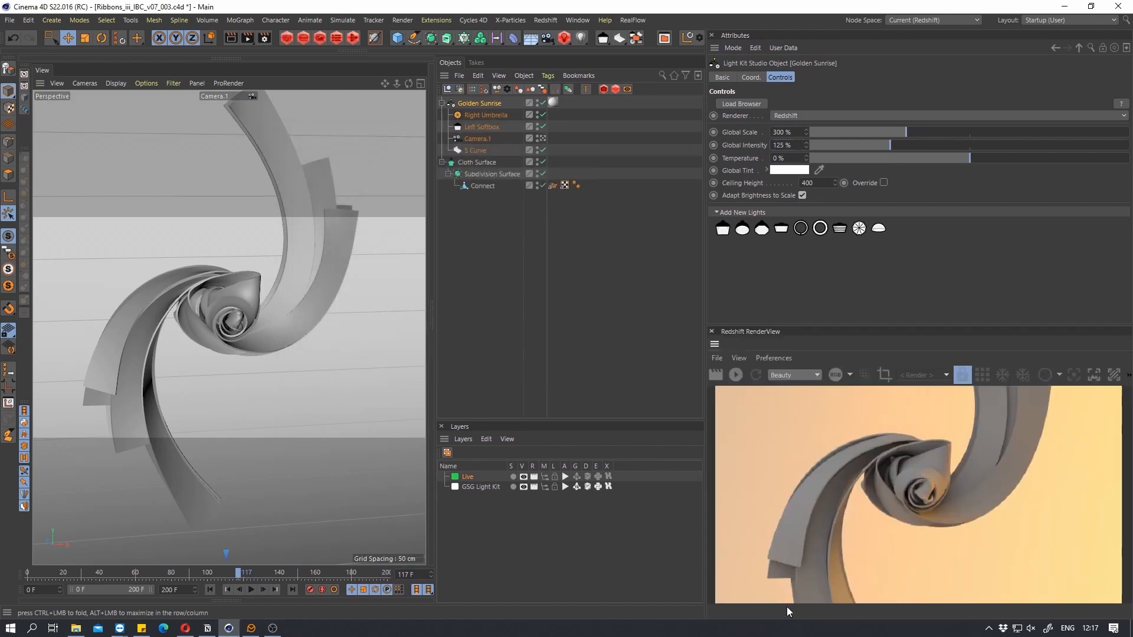
{"action": "left_click_drag", "start_coordinate": [828, 326], "coordinate": [829, 302]}
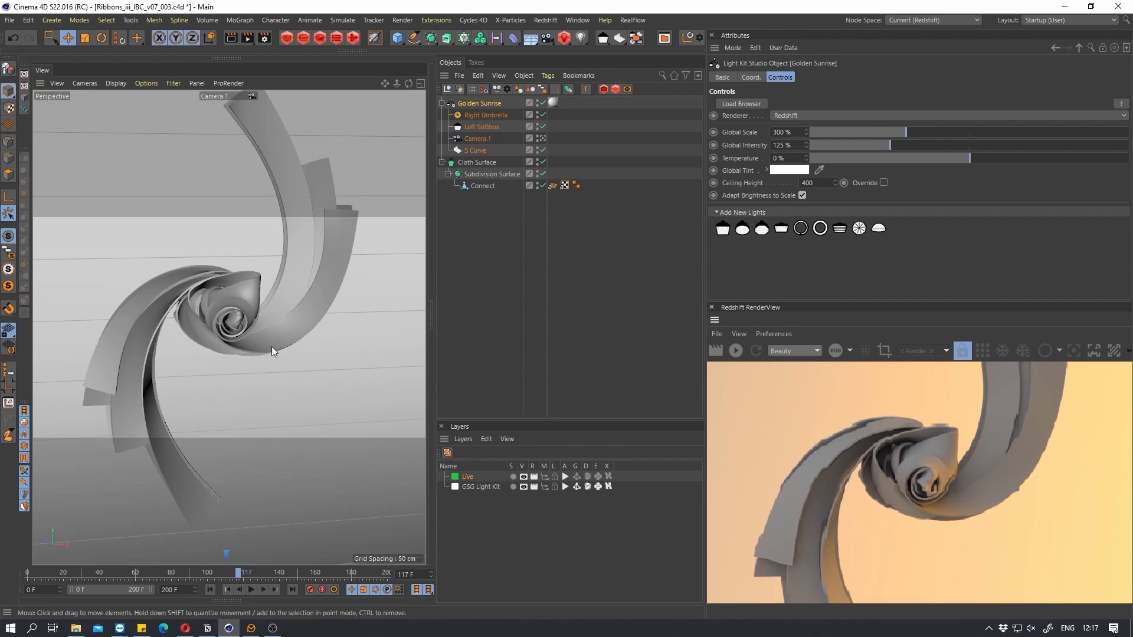
Reveal the Redshift Shader Graph below the timeline and enlarge its area
{"action": "left_click", "coordinate": [143, 600]}
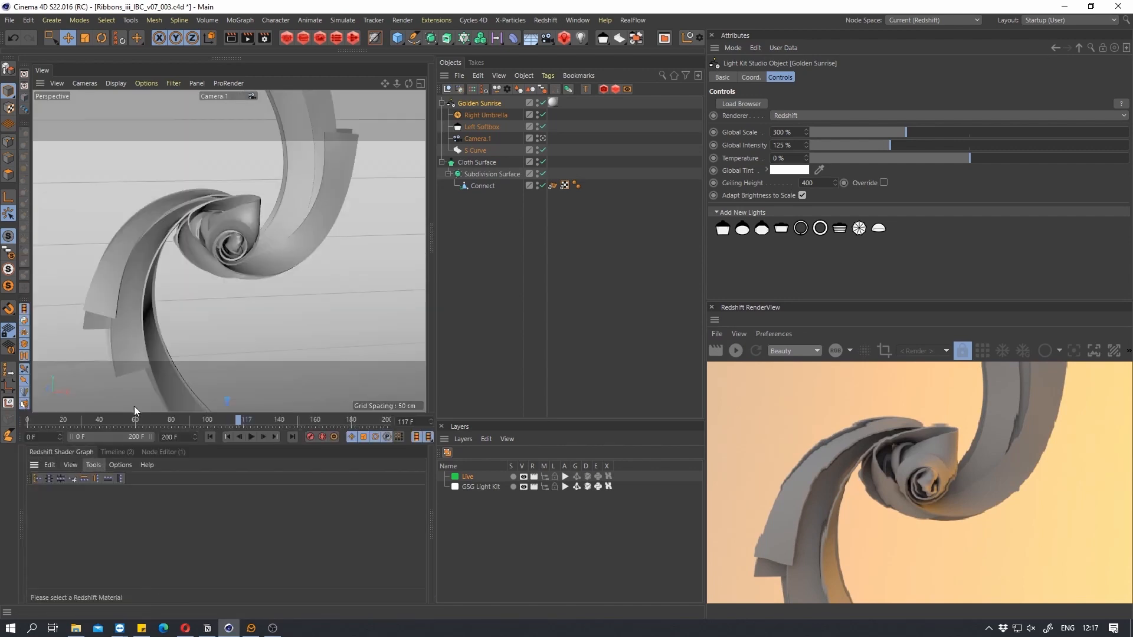
{"action": "left_click_drag", "start_coordinate": [135, 411], "coordinate": [135, 393]}
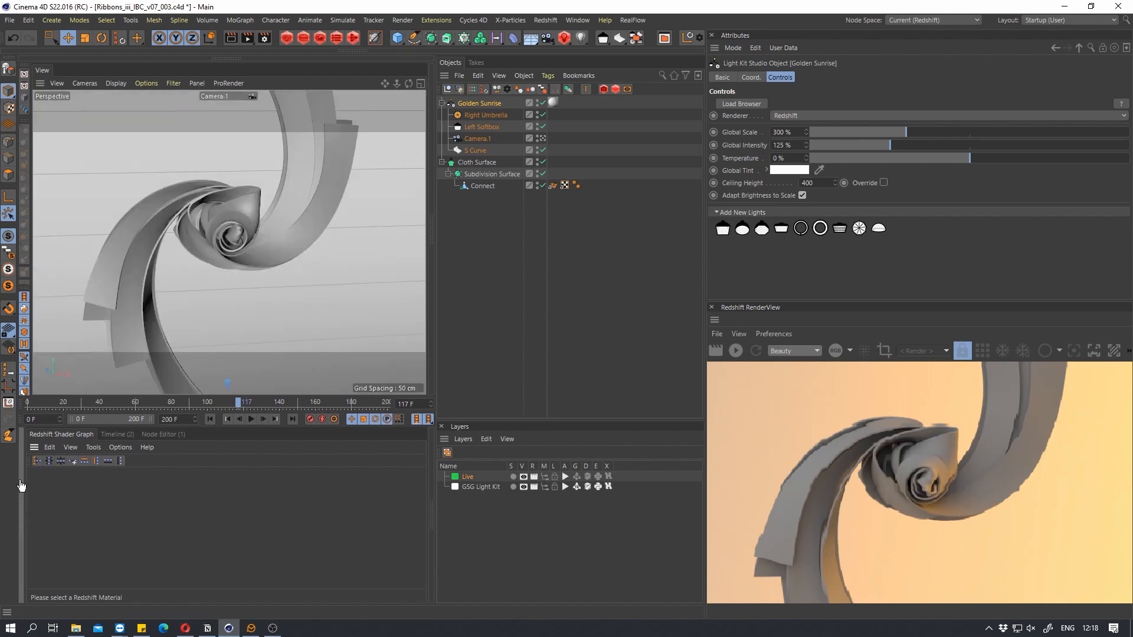
Create a new Redshift RS Material and fold the material list away beside the Shader Graph
{"action": "left_click", "coordinate": [21, 486]}
{"action": "left_click", "coordinate": [48, 435]}
{"action": "mouse_move", "coordinate": [141, 498]}
{"action": "mouse_move", "coordinate": [193, 497]}
{"action": "left_click", "coordinate": [234, 468]}
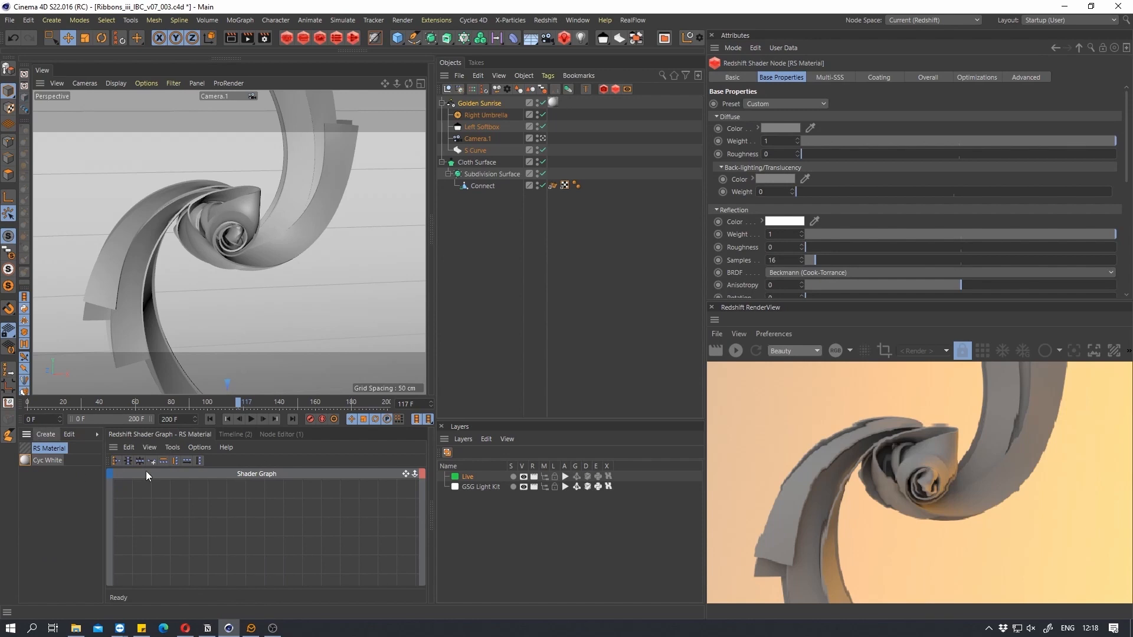
{"action": "left_click", "coordinate": [28, 437], "text": "ctrl"}
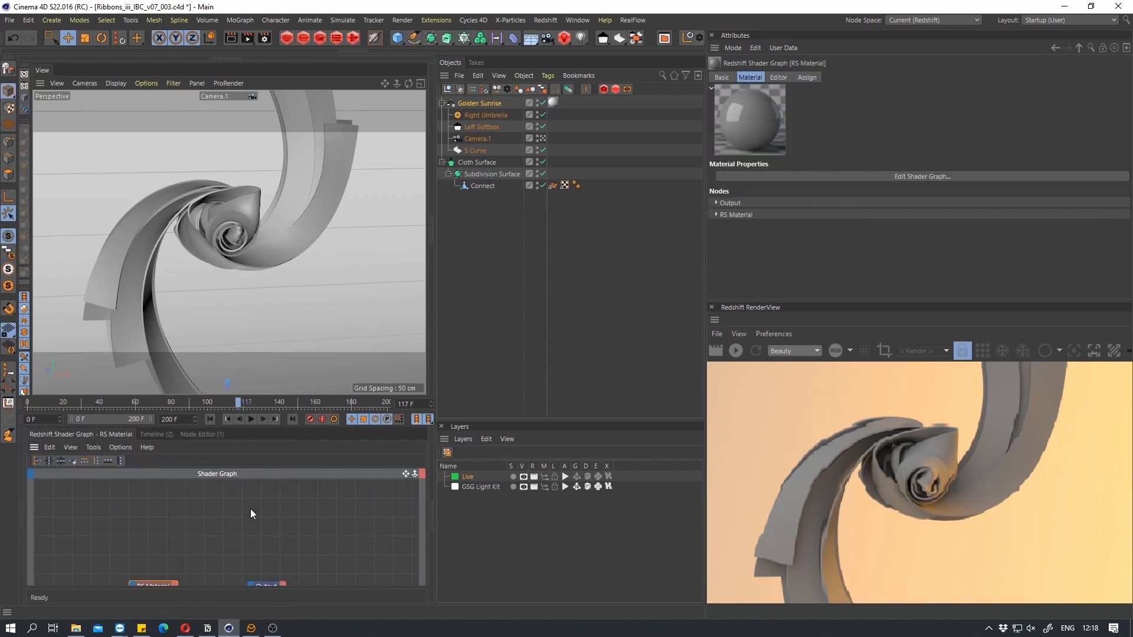
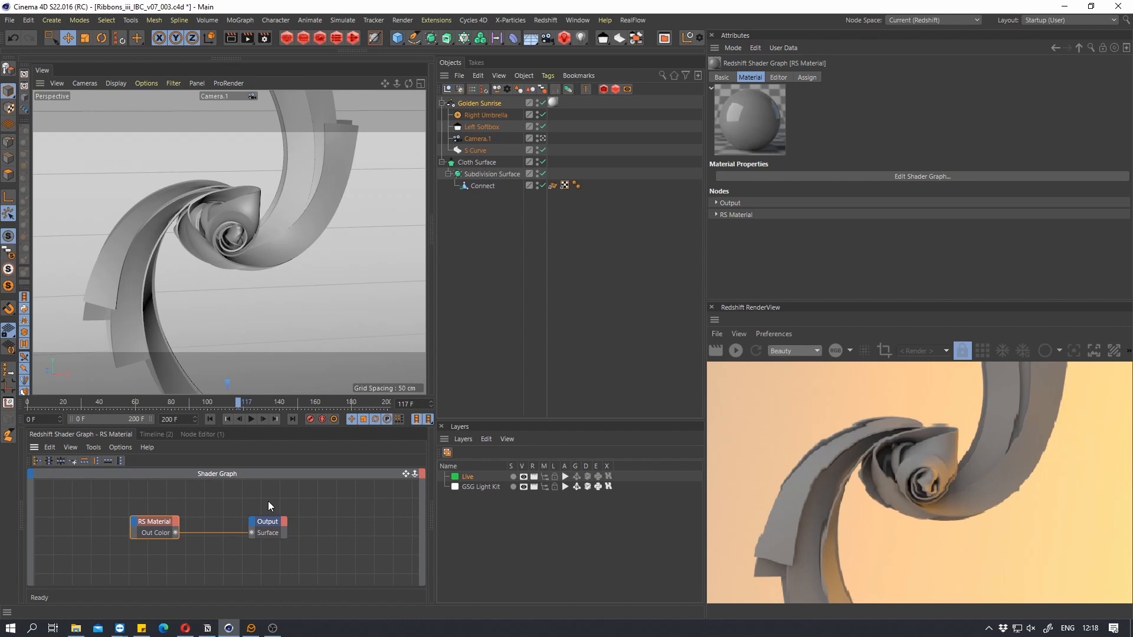
Reposition the nodes in the shader graph, moving the RS Material node closer to the Output node
{"action": "left_click_drag", "start_coordinate": [105, 502], "coordinate": [359, 533]}
{"action": "left_click", "coordinate": [242, 527]}
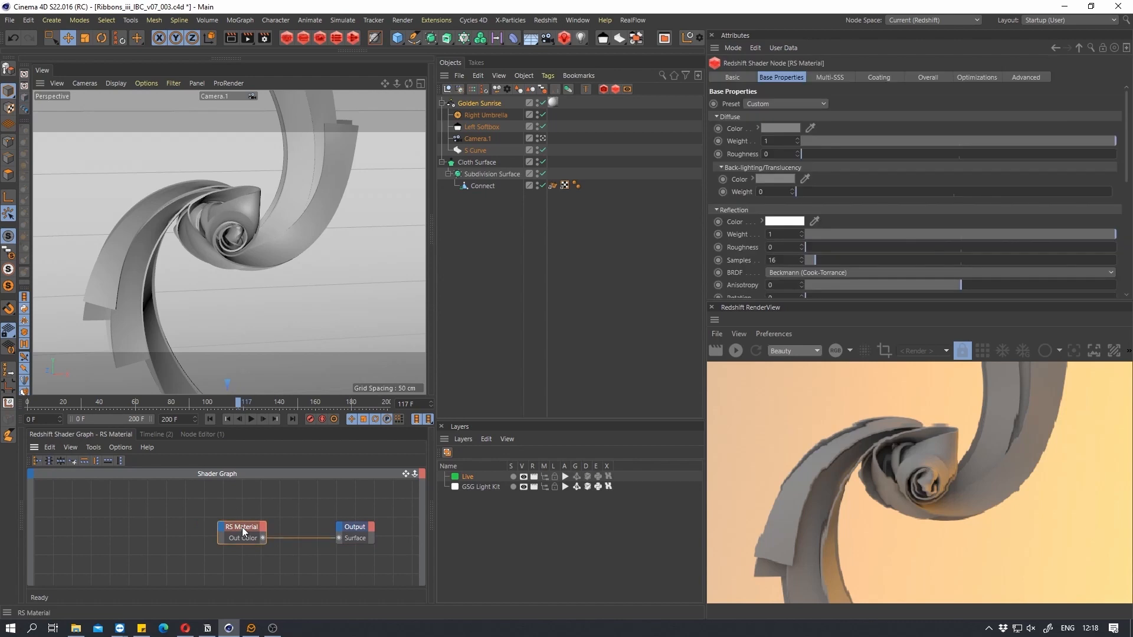
{"action": "left_click_drag", "start_coordinate": [241, 526], "coordinate": [271, 526]}
{"action": "left_click", "coordinate": [264, 527]}
{"action": "left_click_drag", "start_coordinate": [263, 526], "coordinate": [267, 526]}
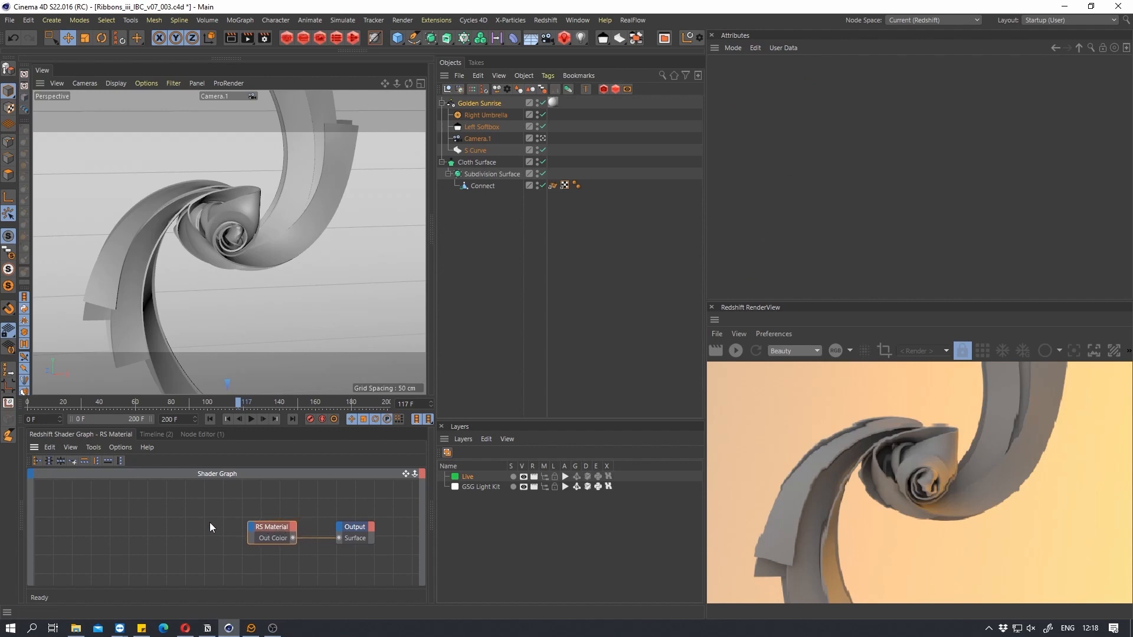
{"action": "middle_click_drag", "start_coordinate": [197, 515], "coordinate": [184, 514]}
{"action": "left_click", "coordinate": [154, 510]}
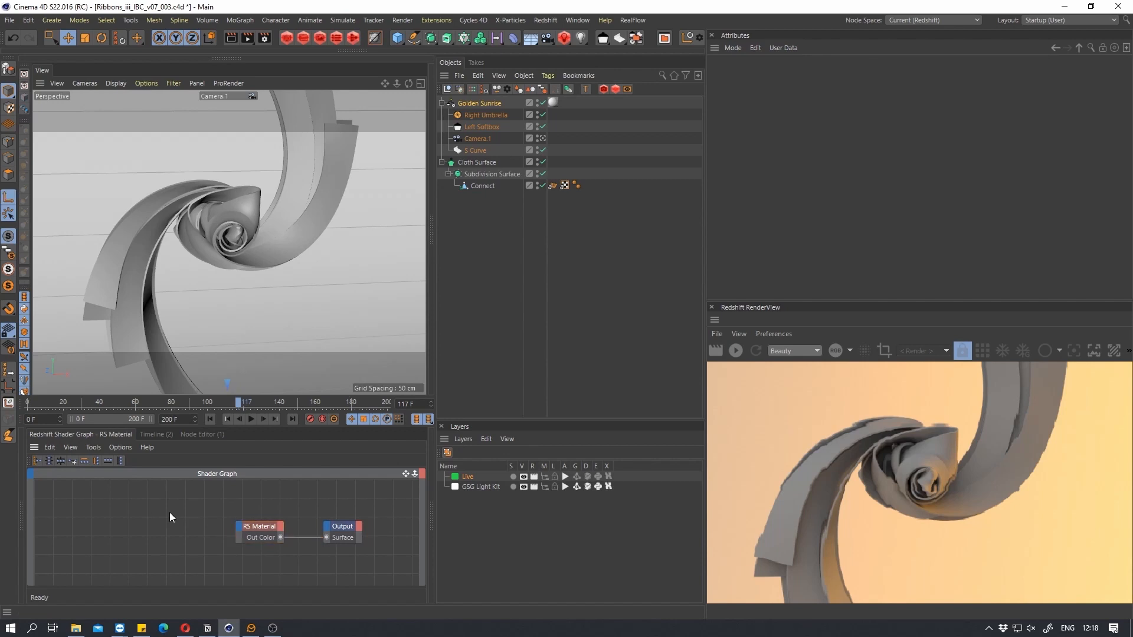
Add a Ramp node and connect its output to the RS Material's diffuse color
{"action": "key", "text": "Tab"}
{"action": "type", "text": "ramp"}
{"action": "key", "text": "Return"}
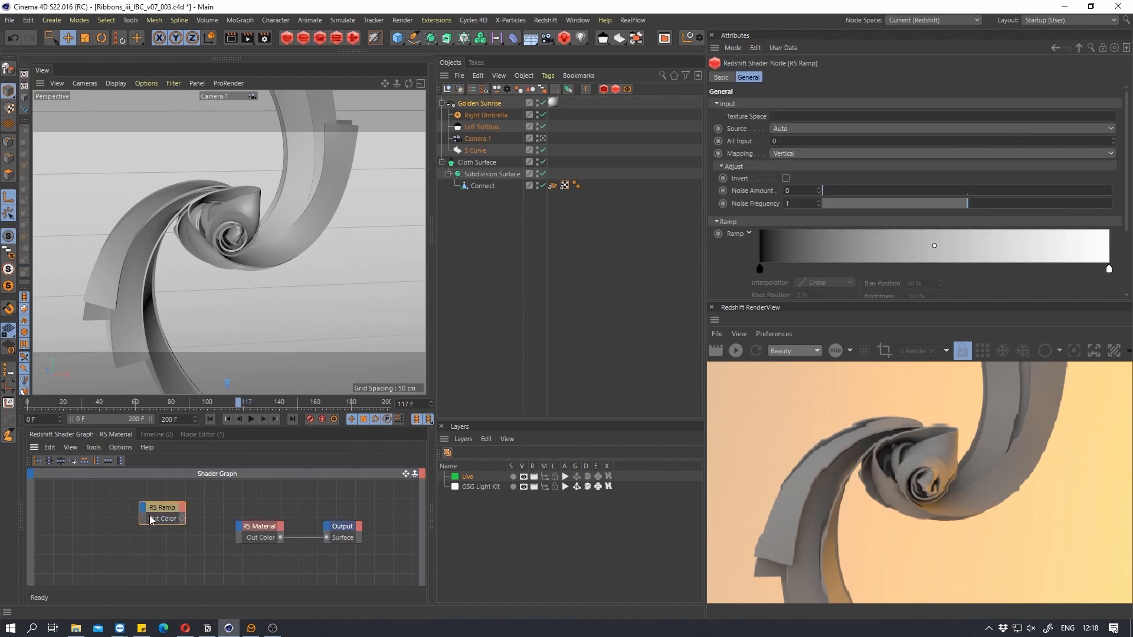
{"action": "left_click_drag", "start_coordinate": [243, 529], "coordinate": [239, 525]}
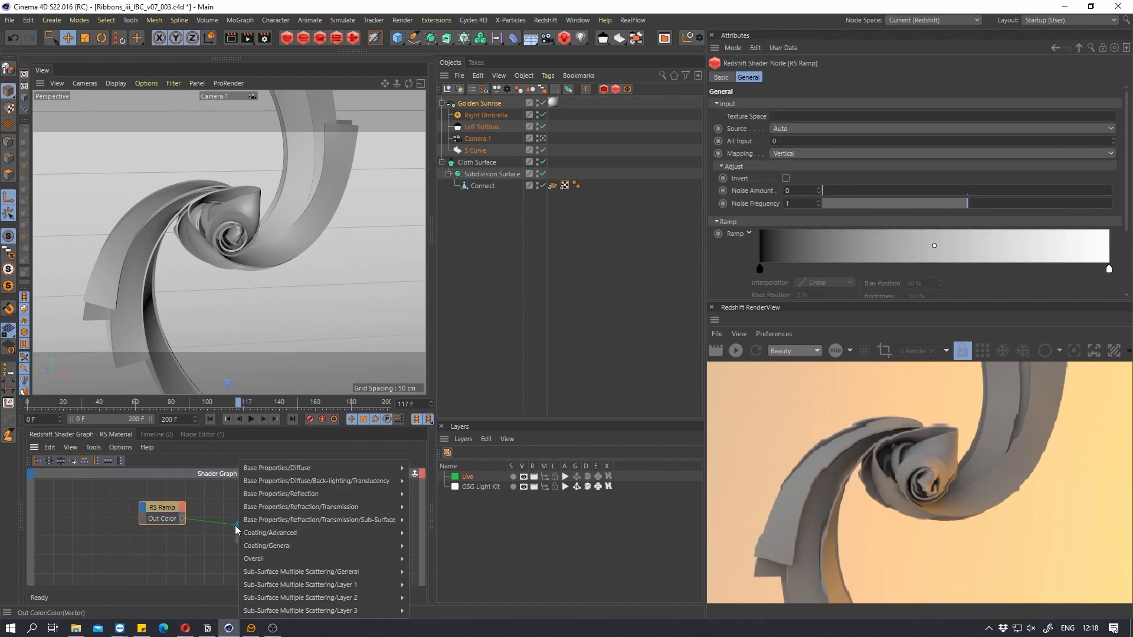
{"action": "left_click", "coordinate": [440, 465]}
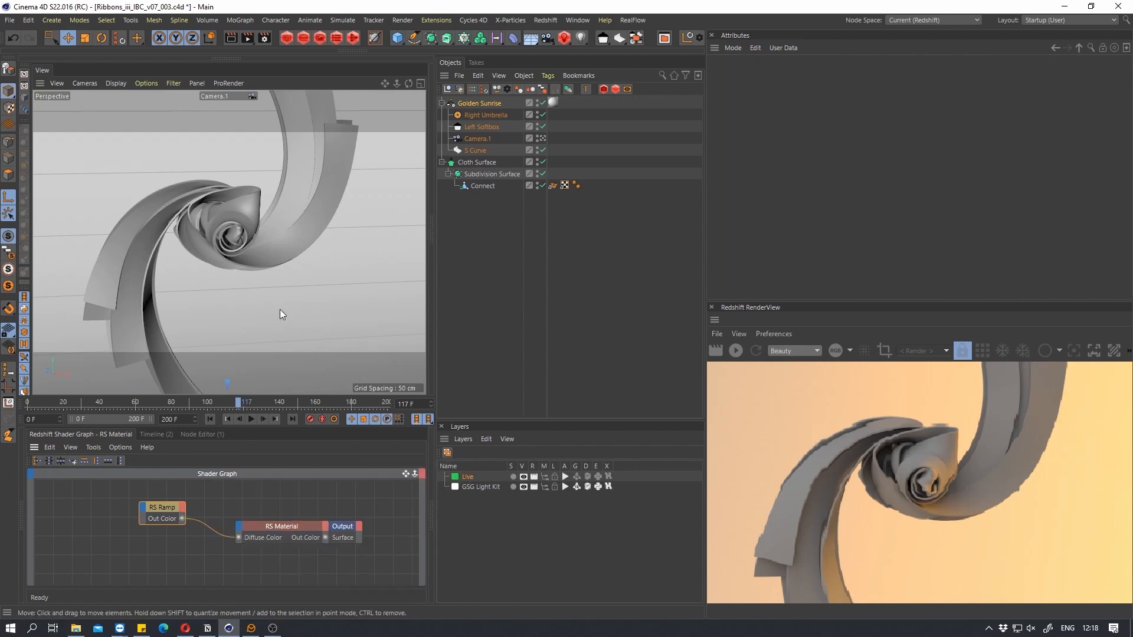
Try assigning the RS Material directly to the Cloth Surface object
{"action": "left_click", "coordinate": [22, 471]}
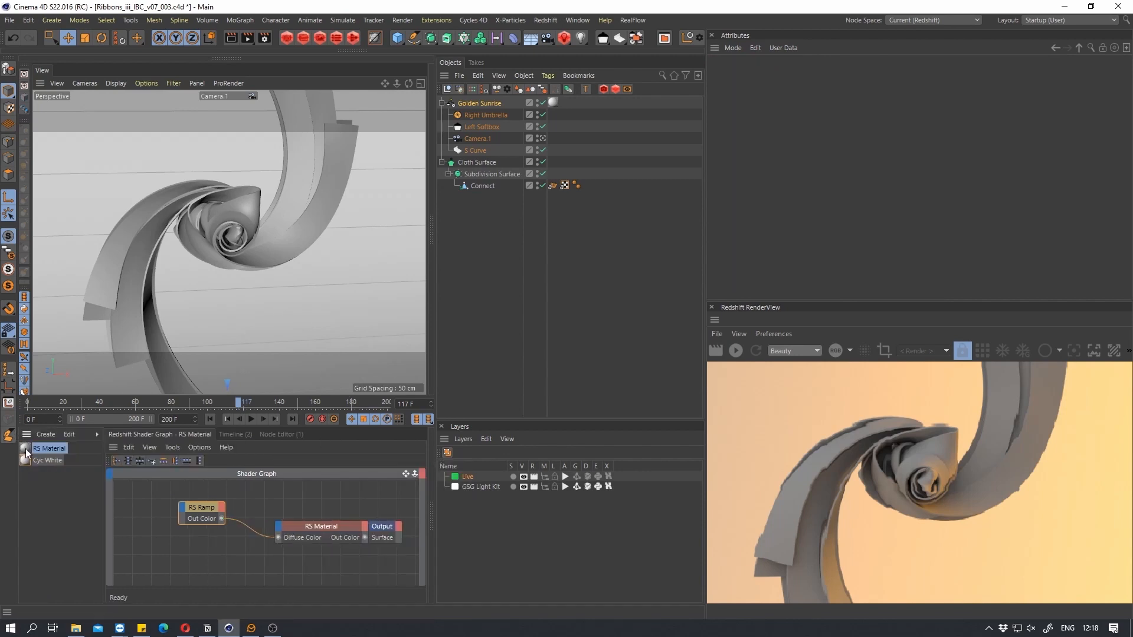
{"action": "left_click_drag", "start_coordinate": [24, 448], "coordinate": [476, 161]}
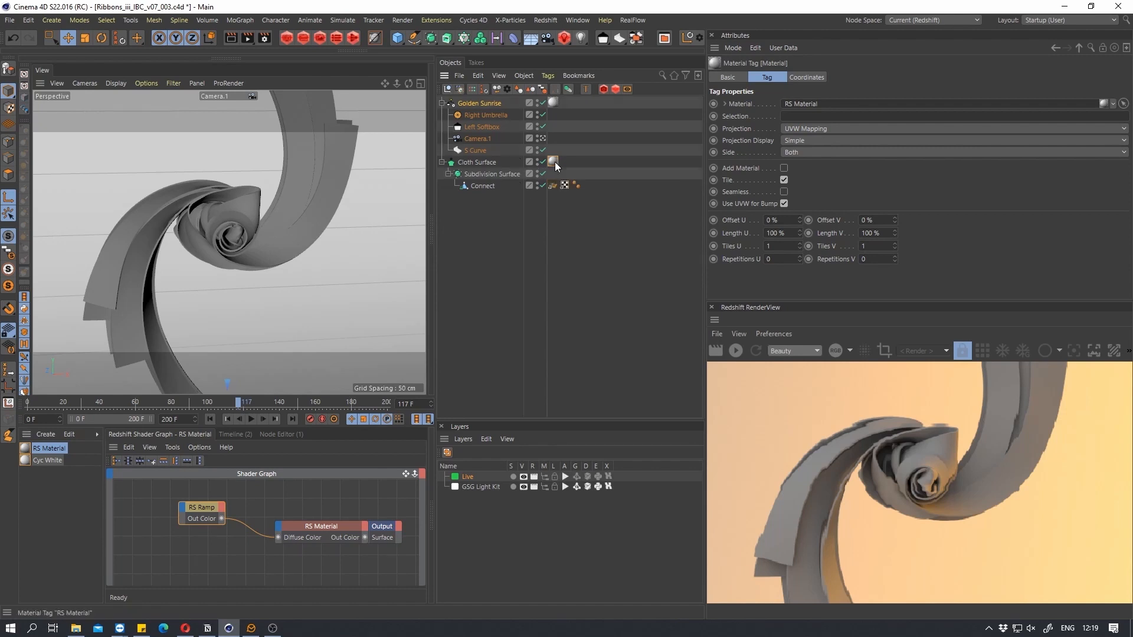
Wrap the Cloth Surface in a MoGraph Fracture object and set its mode to Explode Segments
{"action": "left_click", "coordinate": [484, 160]}
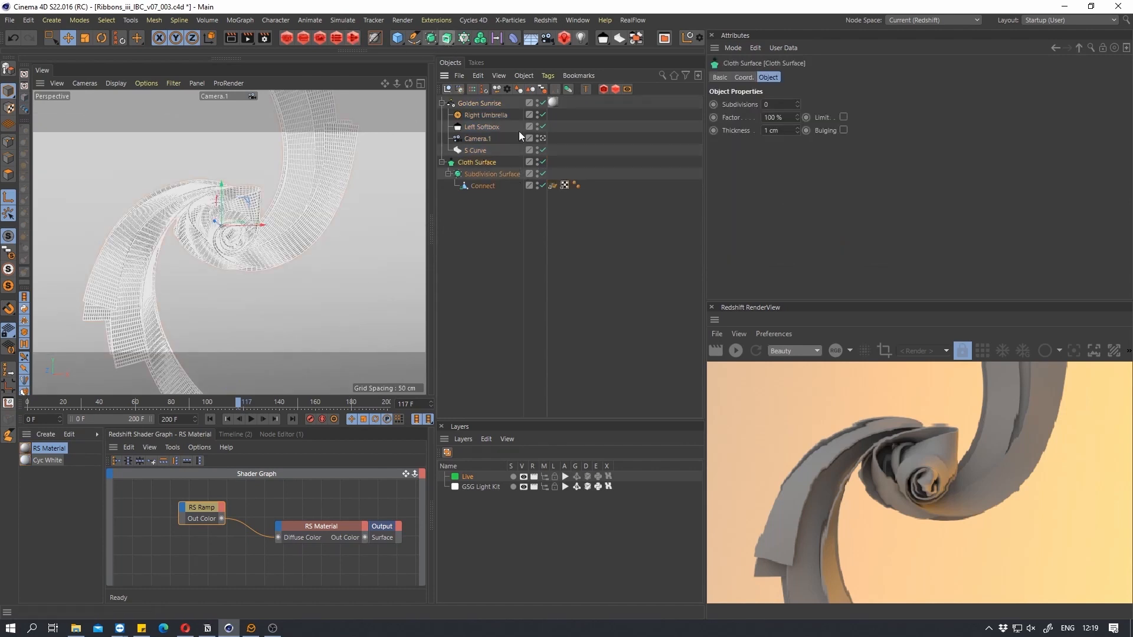
{"action": "left_click", "coordinate": [432, 38]}
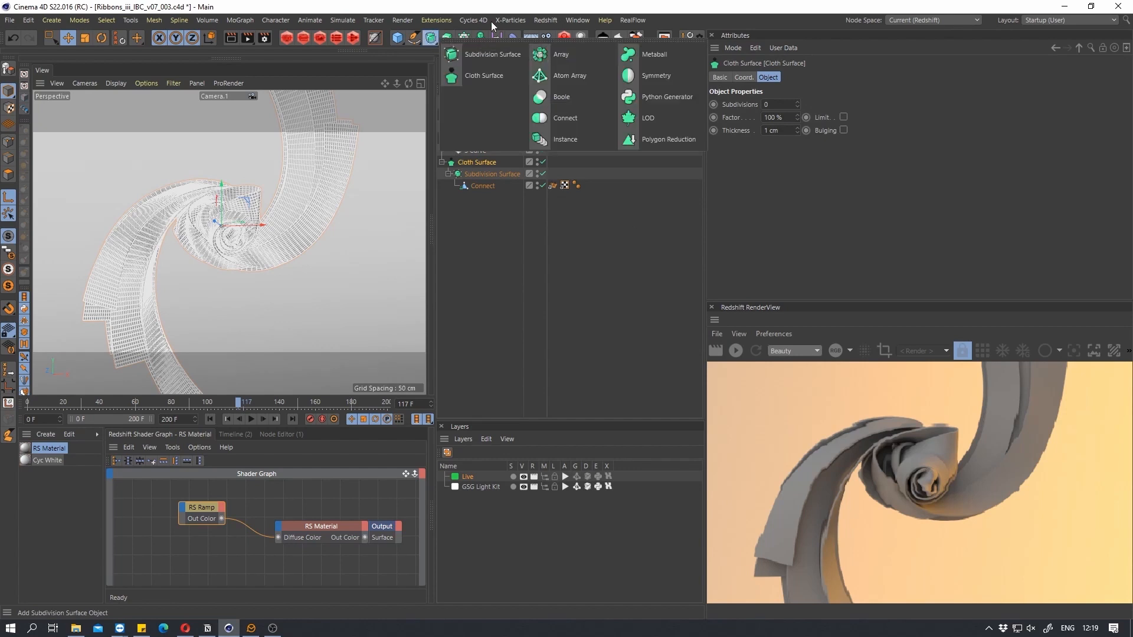
{"action": "left_click", "coordinate": [464, 38]}
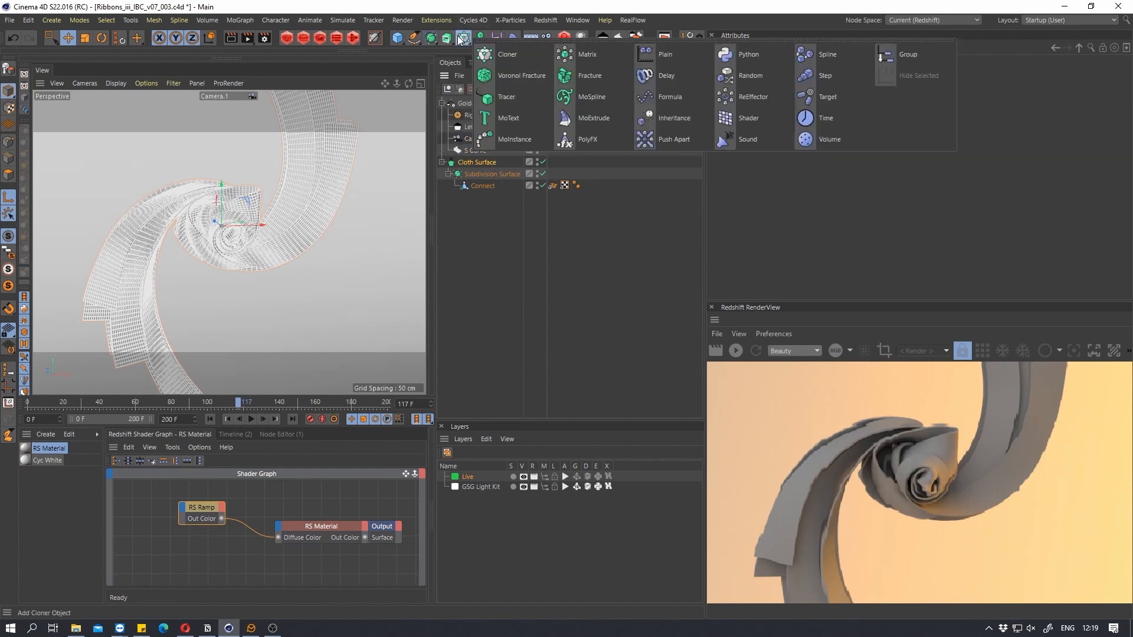
{"action": "left_click", "coordinate": [578, 77], "text": "alt"}
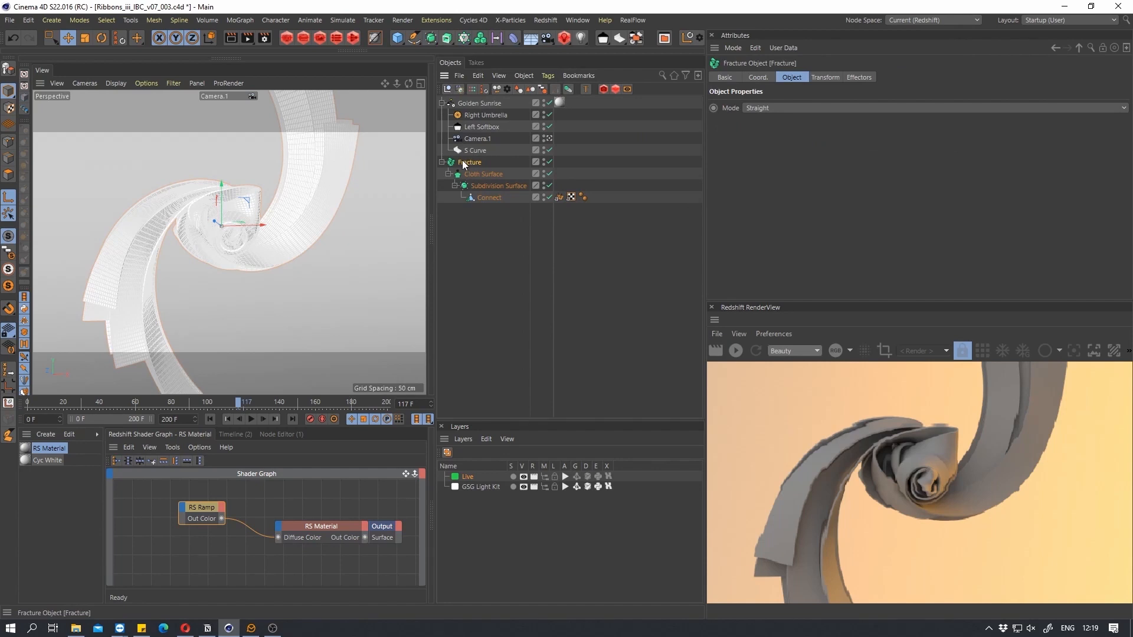
{"action": "left_click", "coordinate": [770, 107]}
{"action": "left_click", "coordinate": [769, 134]}
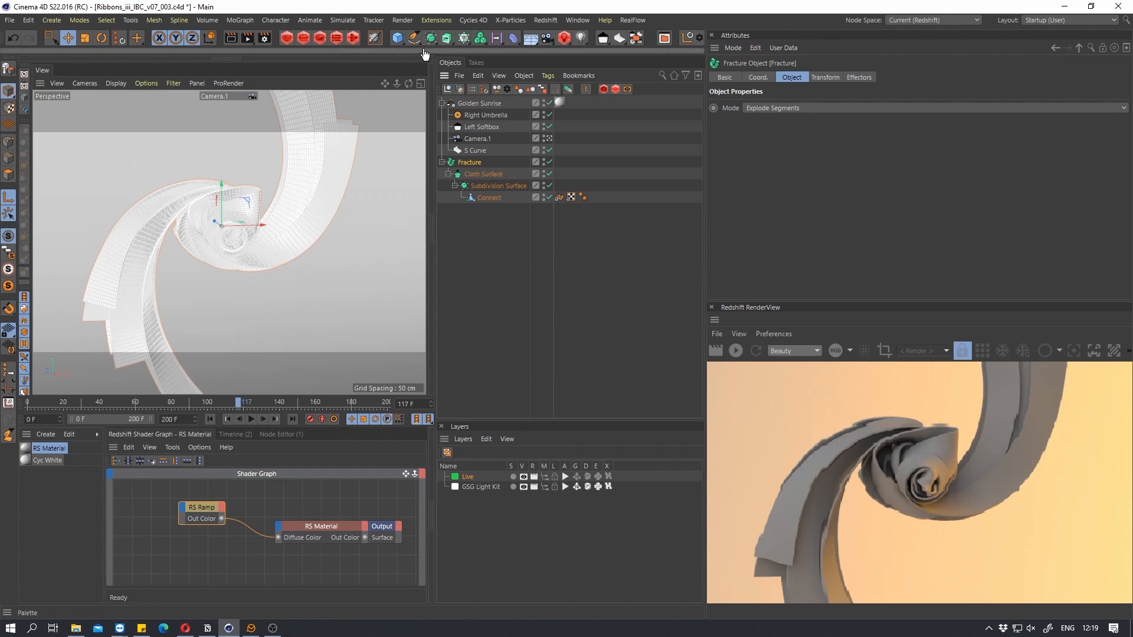
Test the Fracture segments with a Random effector using a 128 cm X position offset, and delete the effector
{"action": "left_click", "coordinate": [463, 38]}
{"action": "left_click", "coordinate": [750, 75]}
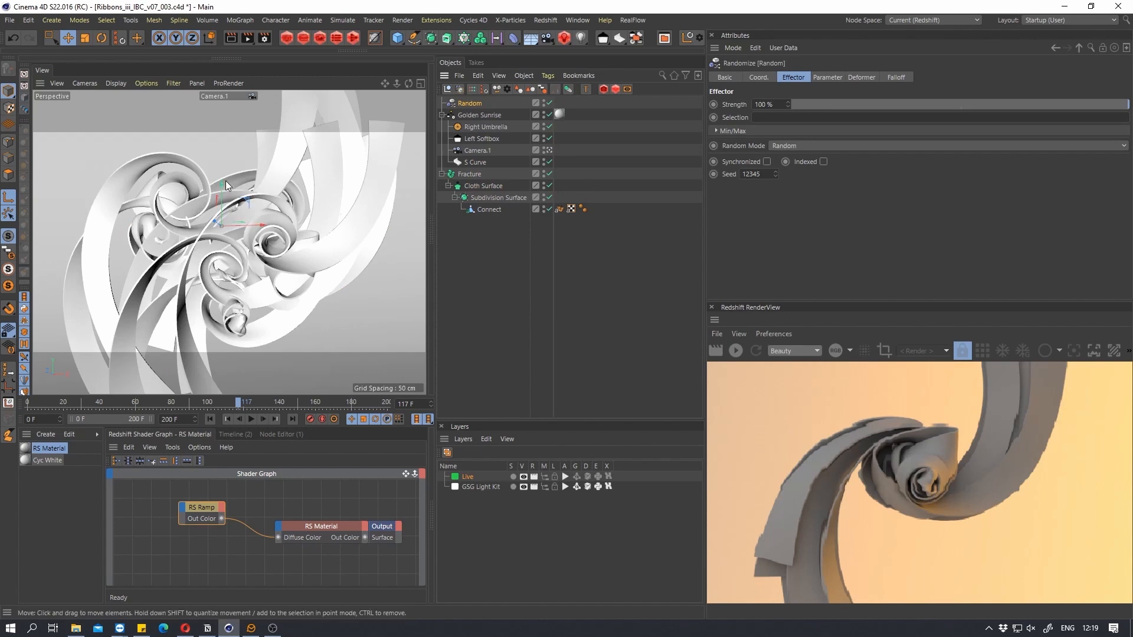
{"action": "left_click", "coordinate": [829, 77]}
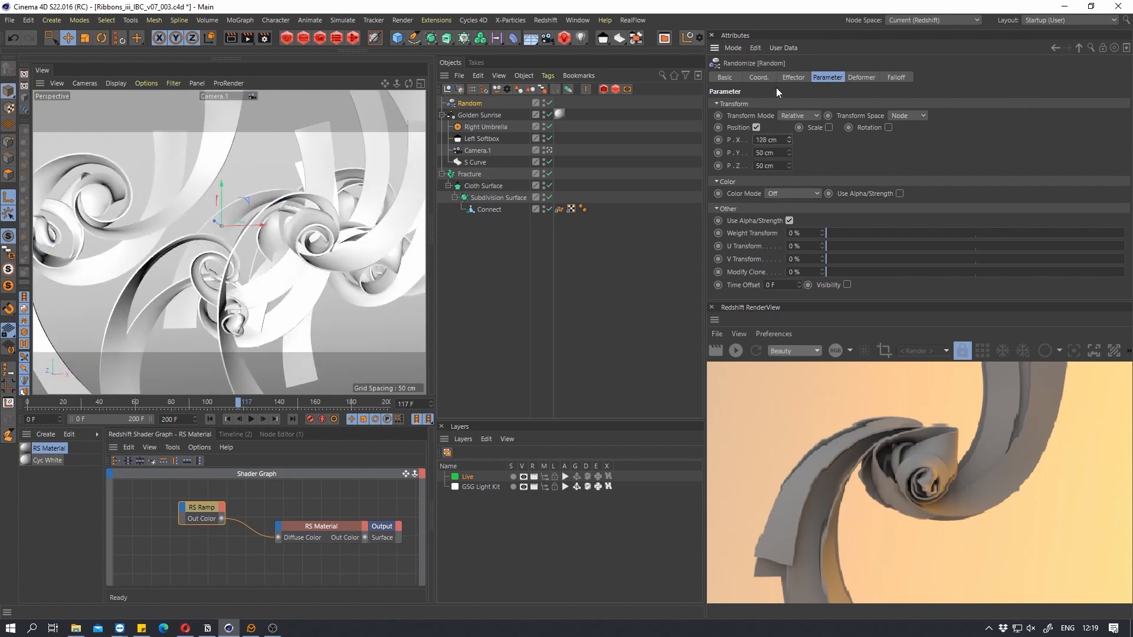
{"action": "key", "text": "Delete"}
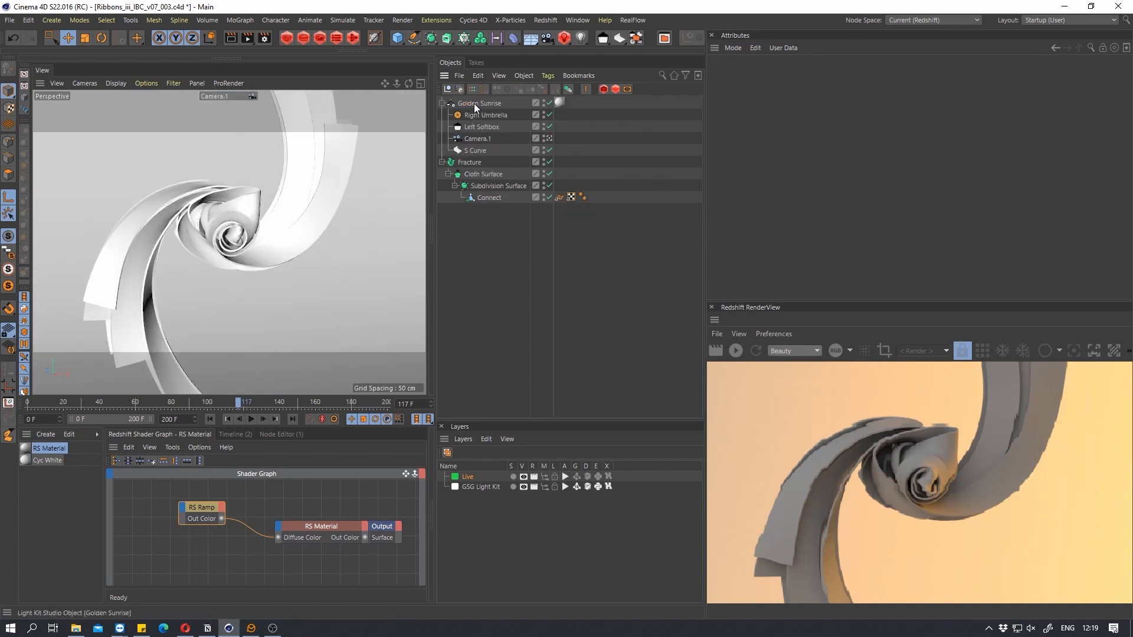
Go to frame 122, assign the RS Material to the Fracture object and start the live Redshift render
{"action": "mouse_move", "coordinate": [236, 402]}
{"action": "left_mouse_down"}
{"action": "mouse_move", "coordinate": [153, 403]}
{"action": "mouse_move", "coordinate": [267, 403]}
{"action": "mouse_move", "coordinate": [247, 404]}
{"action": "left_mouse_up"}
{"action": "left_click_drag", "start_coordinate": [26, 446], "coordinate": [470, 168]}
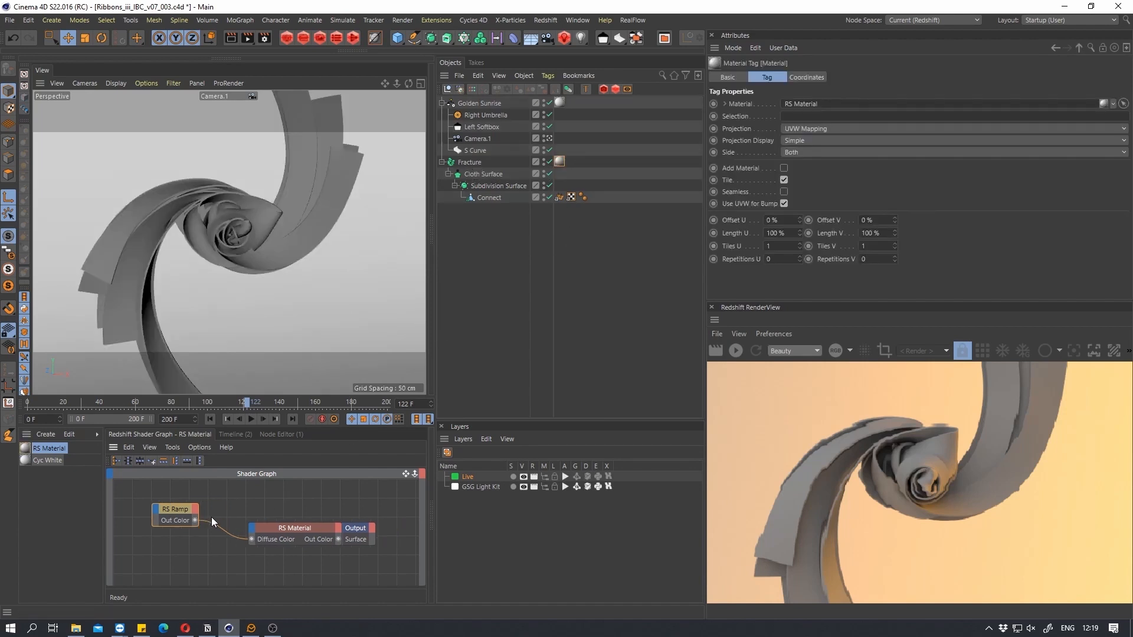
{"action": "left_click", "coordinate": [271, 526]}
{"action": "left_click", "coordinate": [735, 351]}
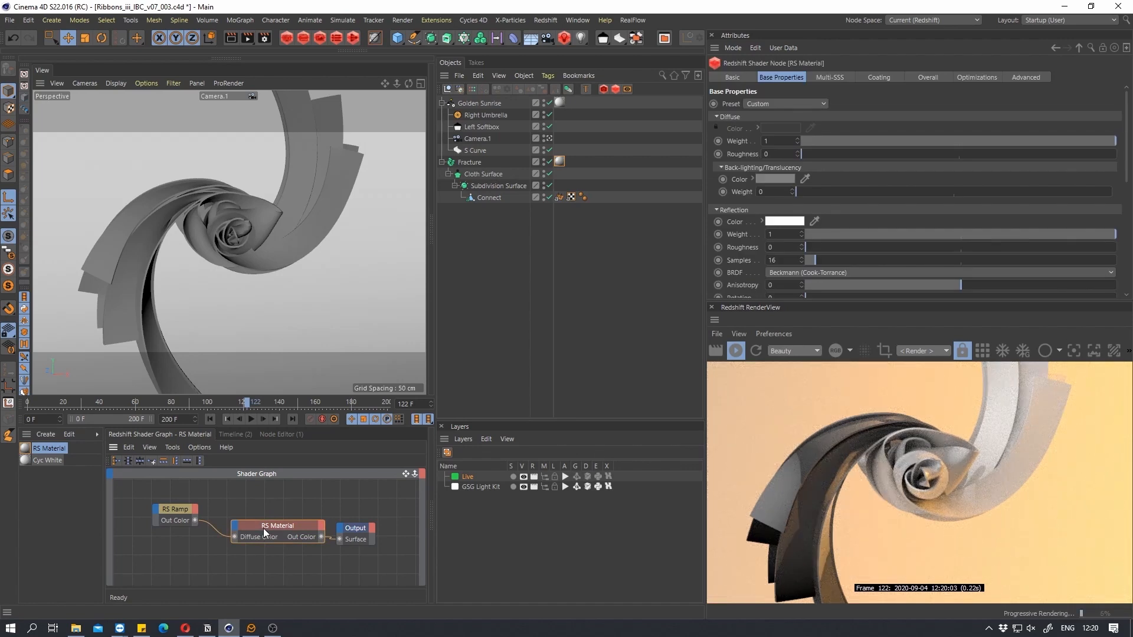
Widen the viewport and Shader Graph area, and space out the RS Ramp and RS Material nodes
{"action": "left_click_drag", "start_coordinate": [263, 528], "coordinate": [255, 529]}
{"action": "left_click_drag", "start_coordinate": [436, 388], "coordinate": [501, 388]}
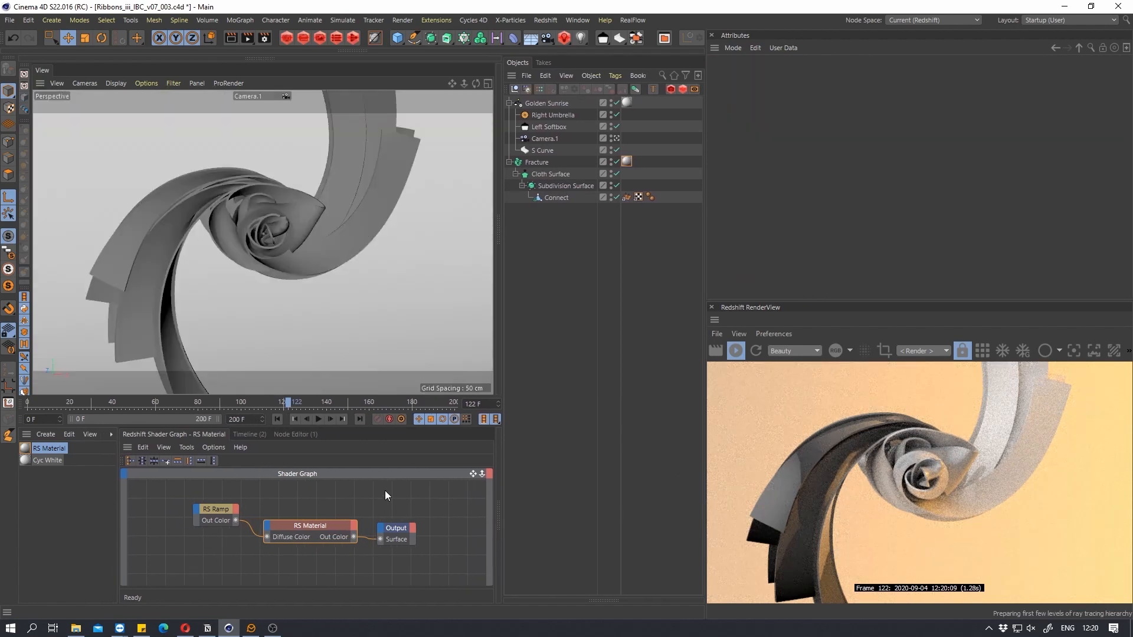
{"action": "left_click_drag", "start_coordinate": [236, 509], "coordinate": [214, 527]}
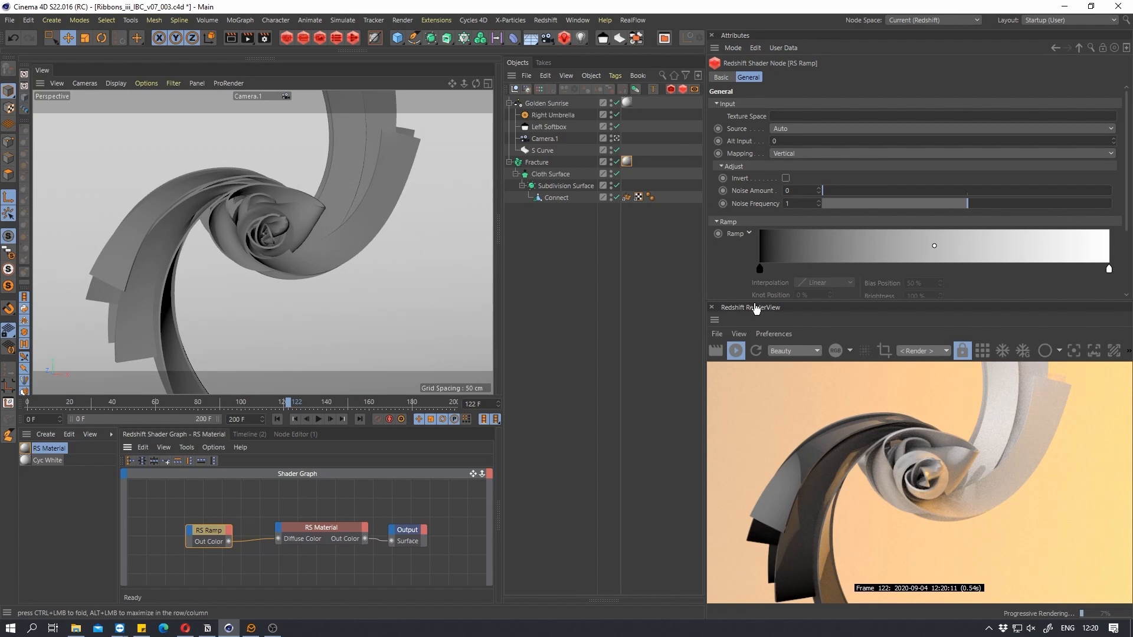
Enlarge the Attributes manager and load the SSheet2 gradient preset into the RS Ramp
{"action": "left_click_drag", "start_coordinate": [758, 304], "coordinate": [779, 401]}
{"action": "left_click", "coordinate": [777, 379]}
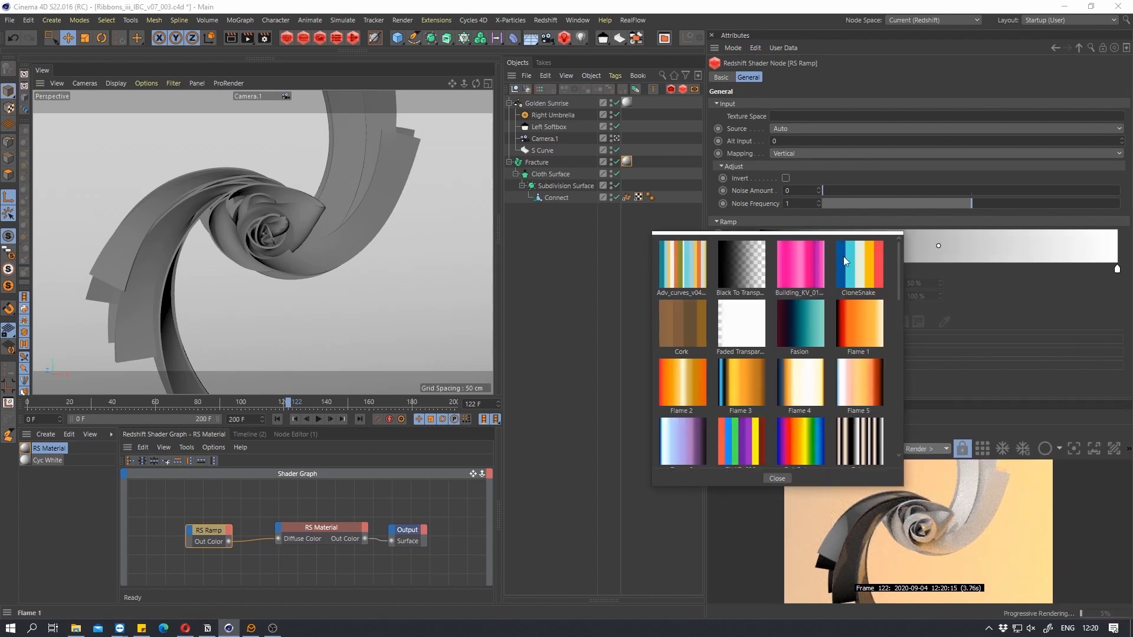
{"action": "scroll", "coordinate": [812, 391], "scroll_direction": "down", "scroll_amount": 5}
{"action": "scroll", "coordinate": [750, 426], "scroll_direction": "down", "scroll_amount": 3}
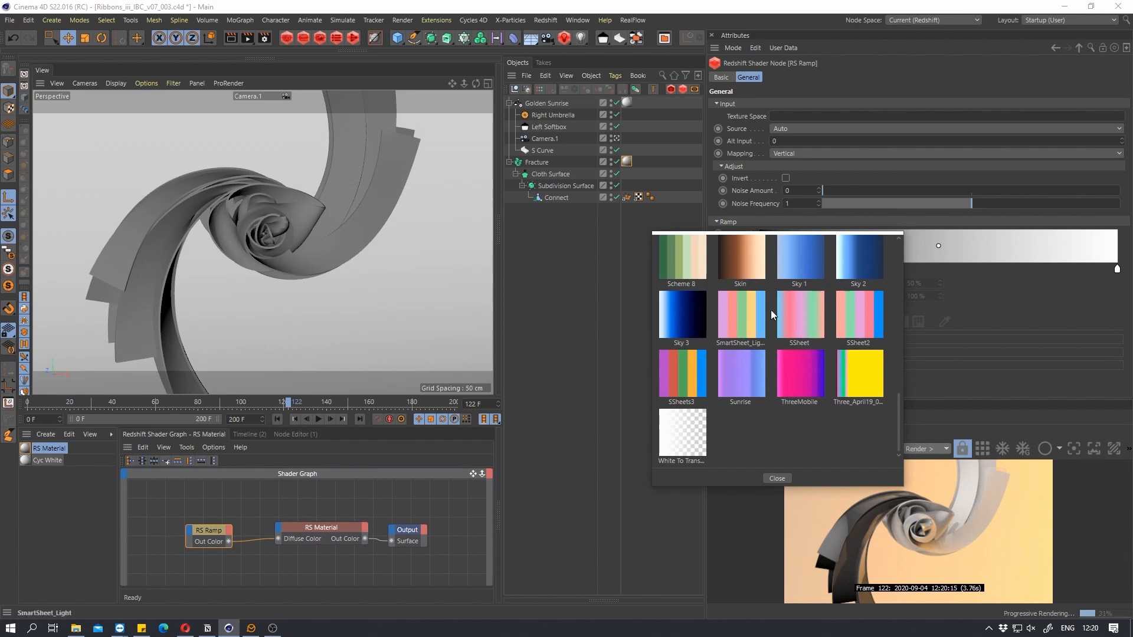
{"action": "double_click", "coordinate": [868, 317]}
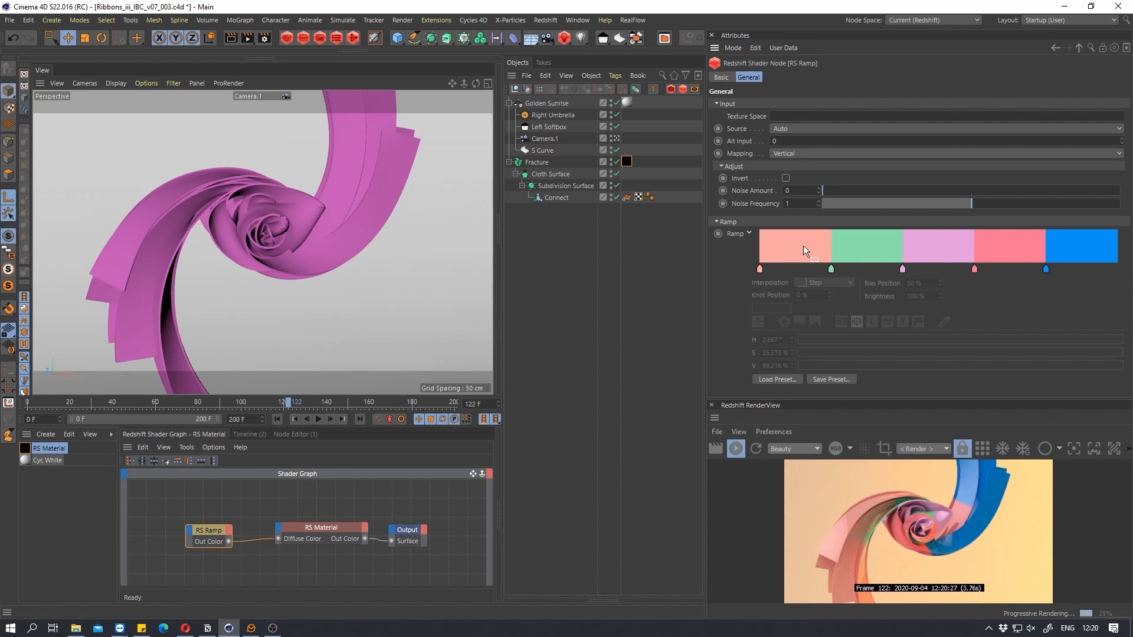
Add a Scalar User Data node and connect its output to the RS Ramp's input
{"action": "middle_click_drag", "start_coordinate": [232, 519], "coordinate": [331, 521]}
{"action": "left_click", "coordinate": [230, 515]}
{"action": "key", "text": "Tab"}
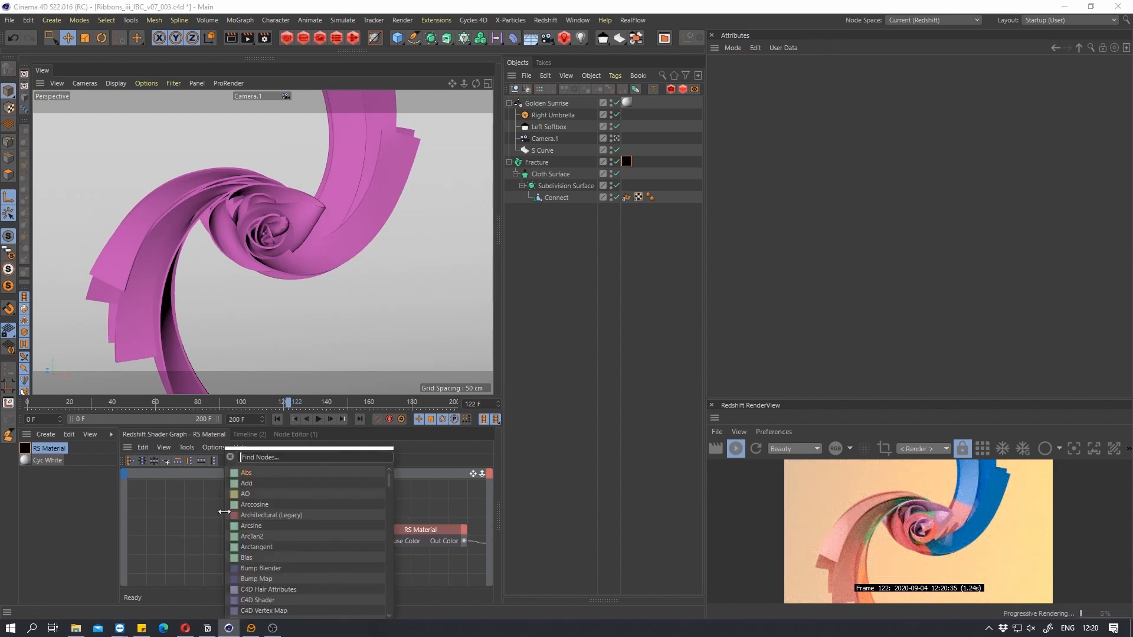
{"action": "type", "text": "user"}
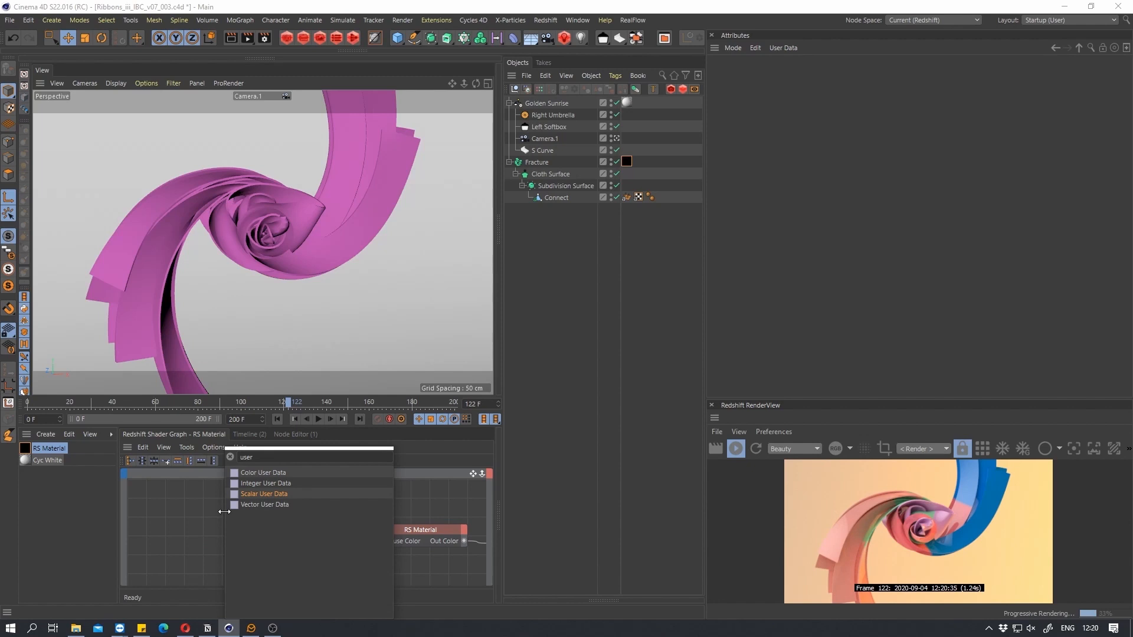
{"action": "key", "text": "Return"}
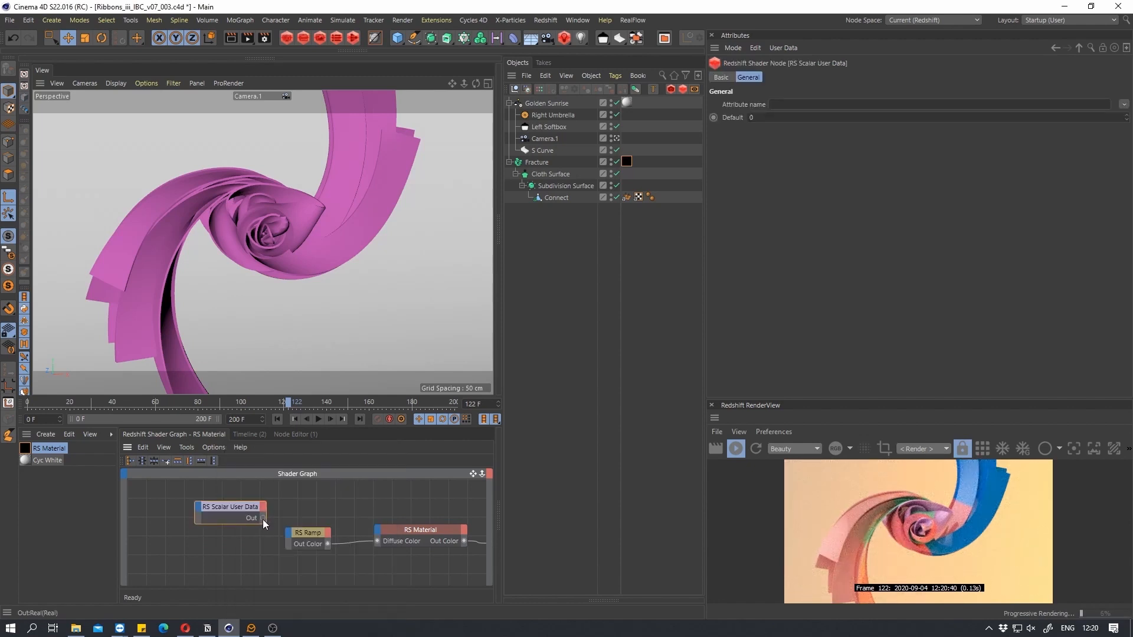
{"action": "left_click_drag", "start_coordinate": [290, 536], "coordinate": [292, 538]}
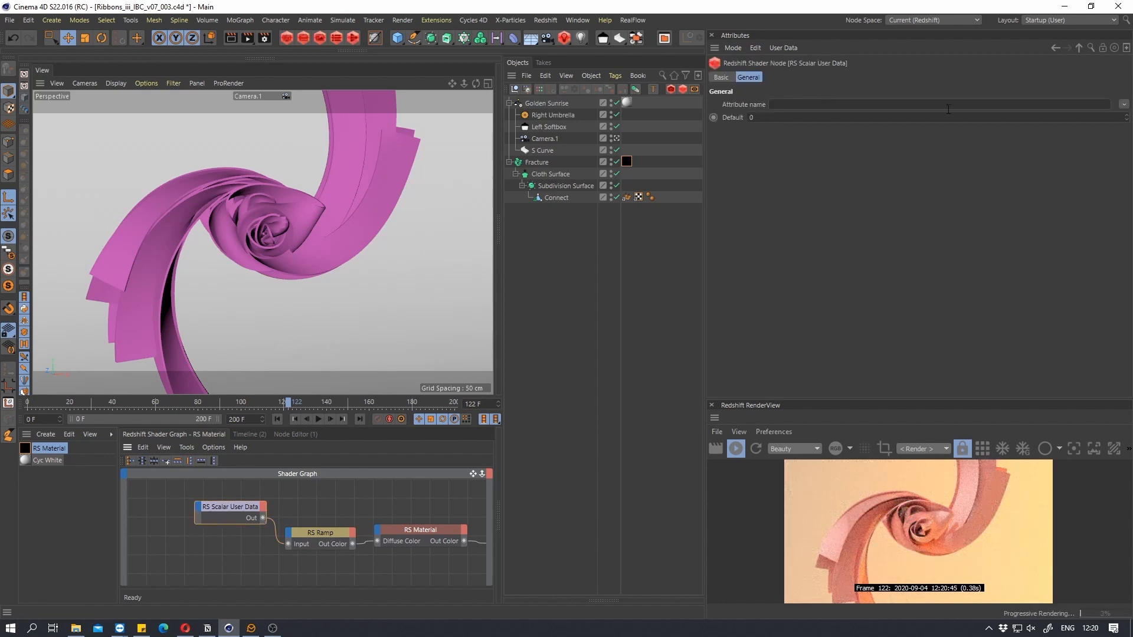
Set the Scalar User Data node's attribute to the MoGraph Object ID Normalized value
{"action": "left_click", "coordinate": [1124, 103]}
{"action": "mouse_move", "coordinate": [1108, 117]}
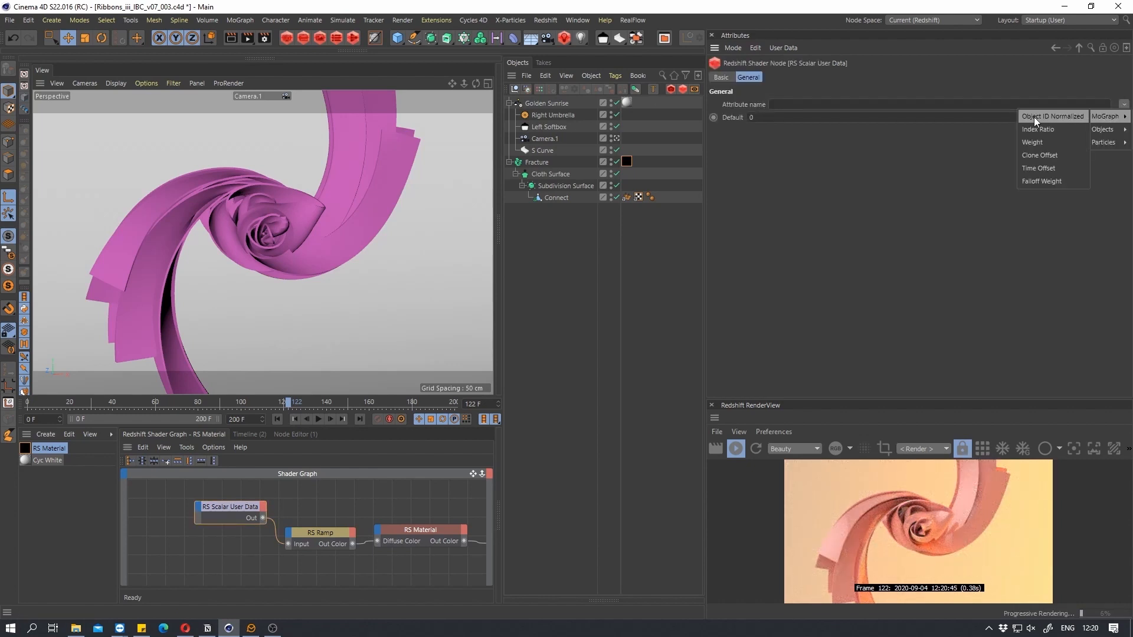
{"action": "left_click", "coordinate": [1057, 118]}
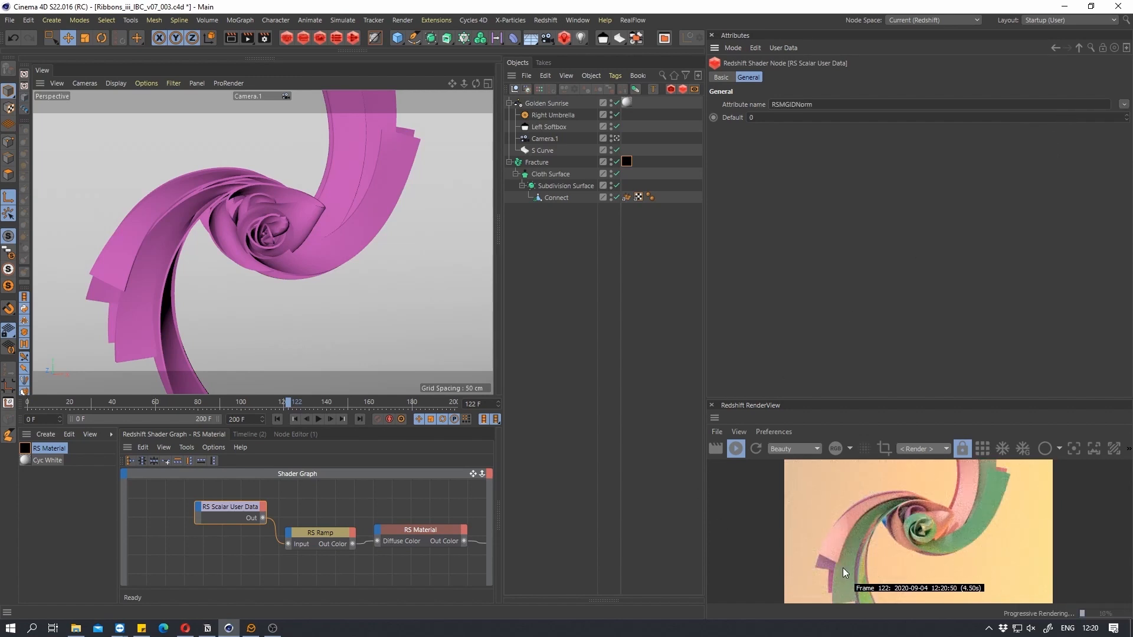
Enlarge the Redshift RenderView, orbit the camera slightly and move the Scalar User Data node farther from the ramp
{"action": "left_click_drag", "start_coordinate": [838, 400], "coordinate": [842, 238]}
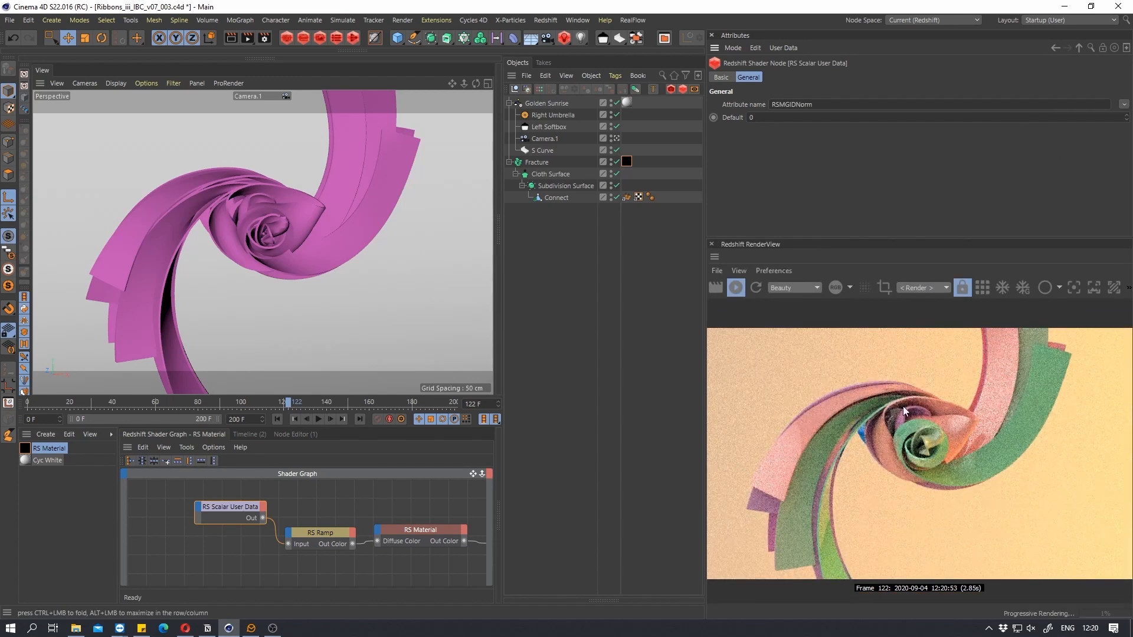
{"action": "left_click_drag", "start_coordinate": [278, 230], "coordinate": [241, 218], "text": "alt"}
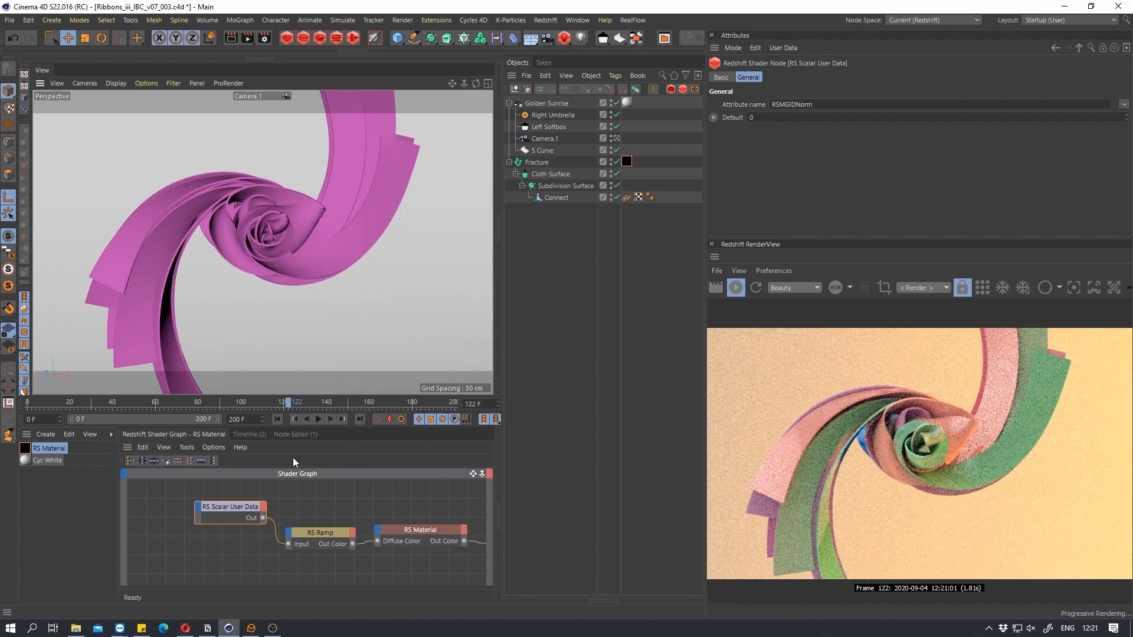
{"action": "left_click_drag", "start_coordinate": [234, 511], "coordinate": [208, 524]}
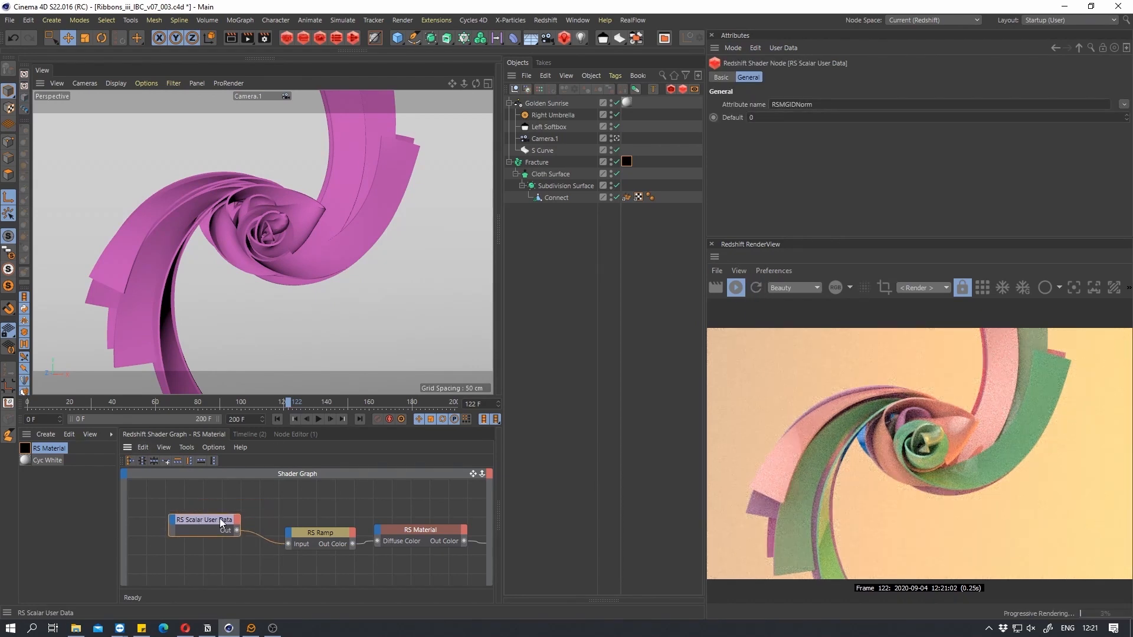
Line up the RS Ramp and RS Scalar User Data nodes with the RS Material and enlarge the Attributes manager
{"action": "left_click_drag", "start_coordinate": [326, 534], "coordinate": [315, 535]}
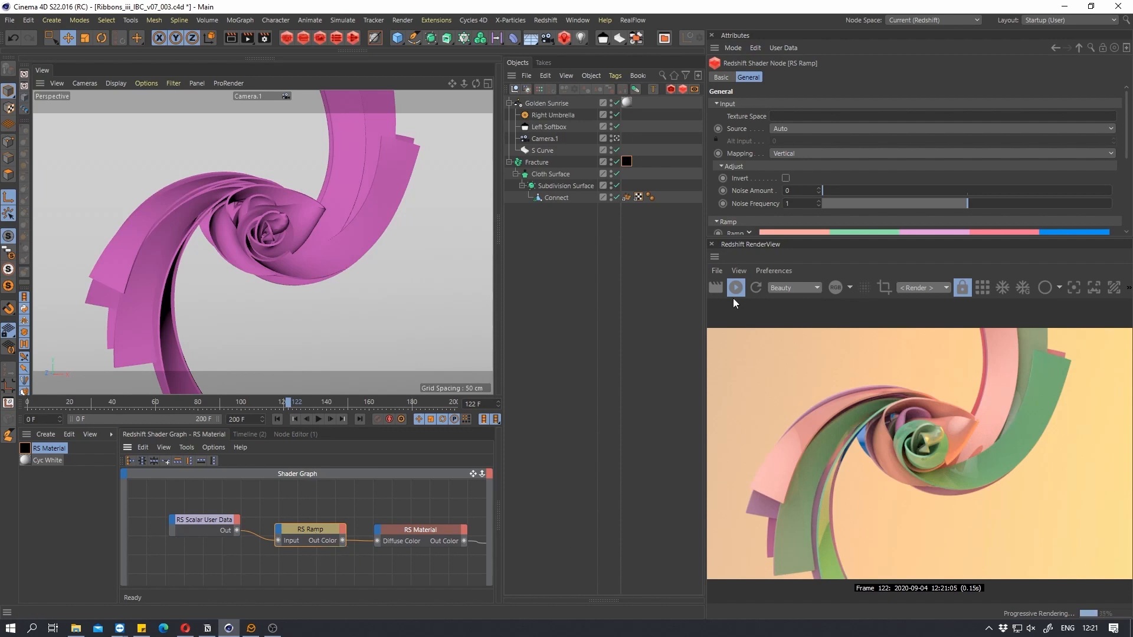
{"action": "left_click", "coordinate": [754, 288]}
{"action": "left_click_drag", "start_coordinate": [750, 238], "coordinate": [755, 286]}
{"action": "left_click_drag", "start_coordinate": [211, 520], "coordinate": [214, 528]}
{"action": "middle_click_drag", "start_coordinate": [310, 516], "coordinate": [340, 503], "text": "alt"}
{"action": "scroll", "coordinate": [263, 503], "scroll_direction": "down", "scroll_amount": 1}
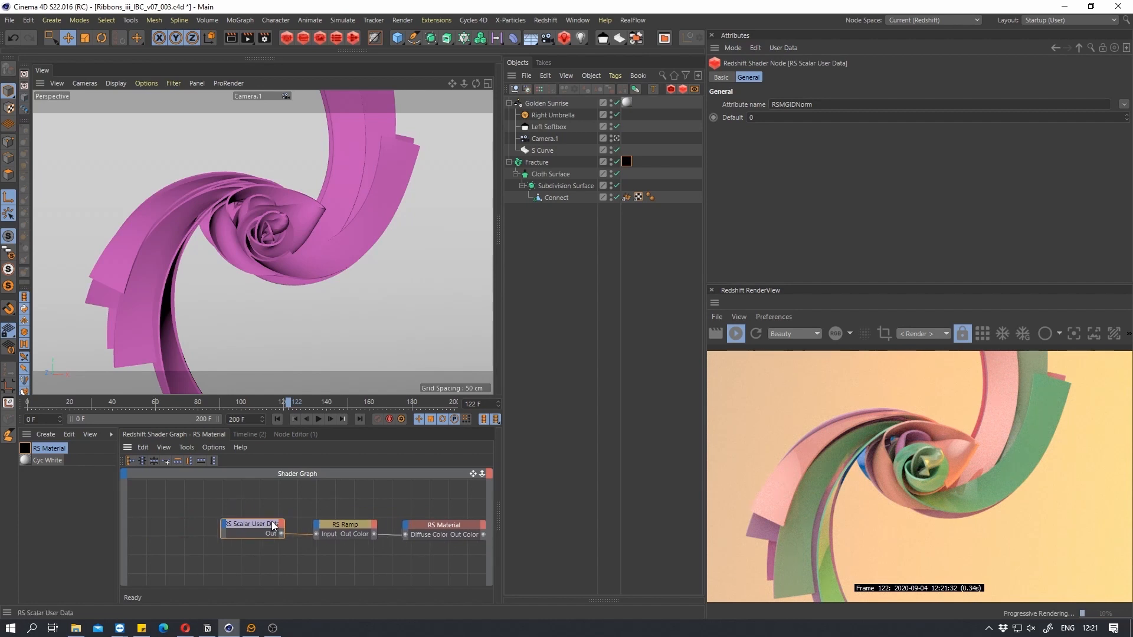
Add a Random effector to the Fracture object, disable its position variation and set Weight Transform to 100%
{"action": "left_click", "coordinate": [509, 162]}
{"action": "left_click", "coordinate": [538, 161]}
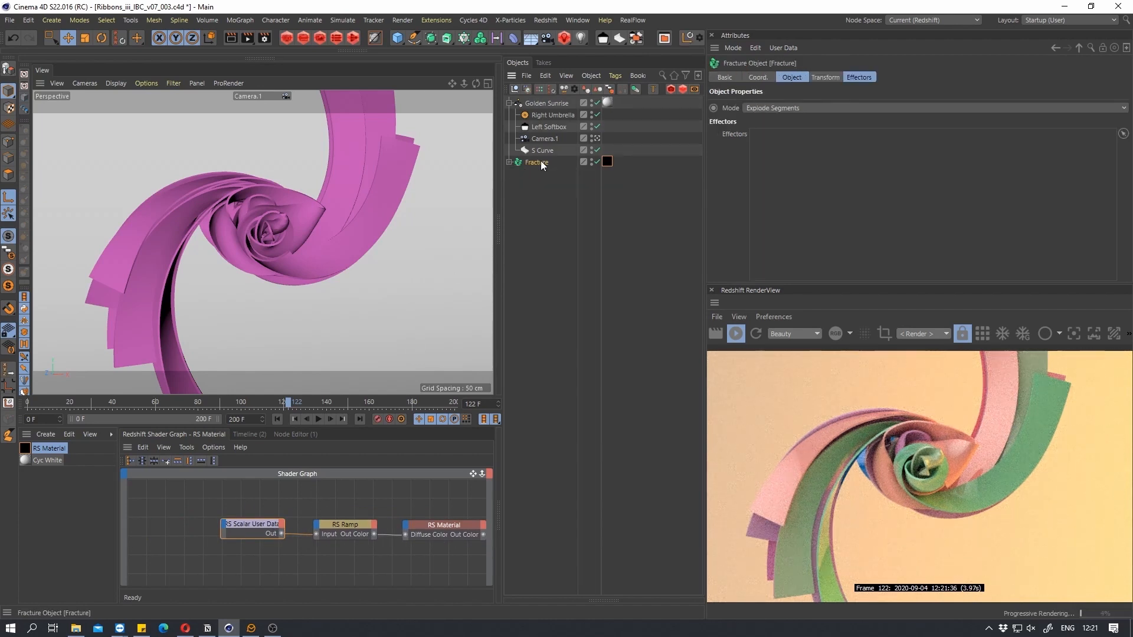
{"action": "left_click", "coordinate": [461, 41]}
{"action": "left_click", "coordinate": [763, 77]}
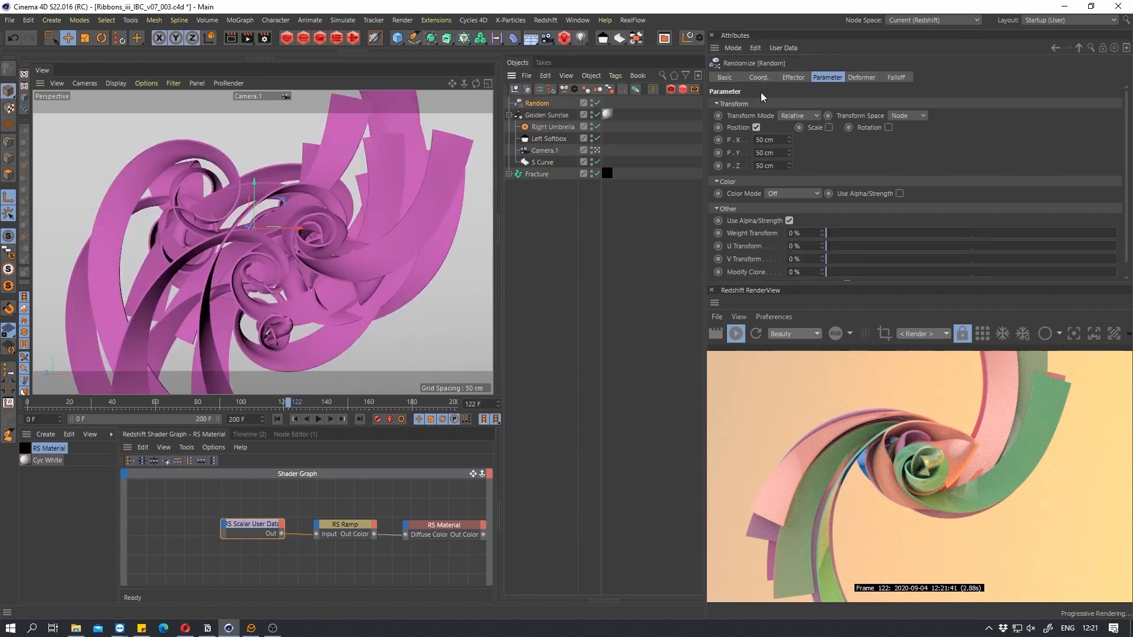
{"action": "left_click", "coordinate": [756, 127]}
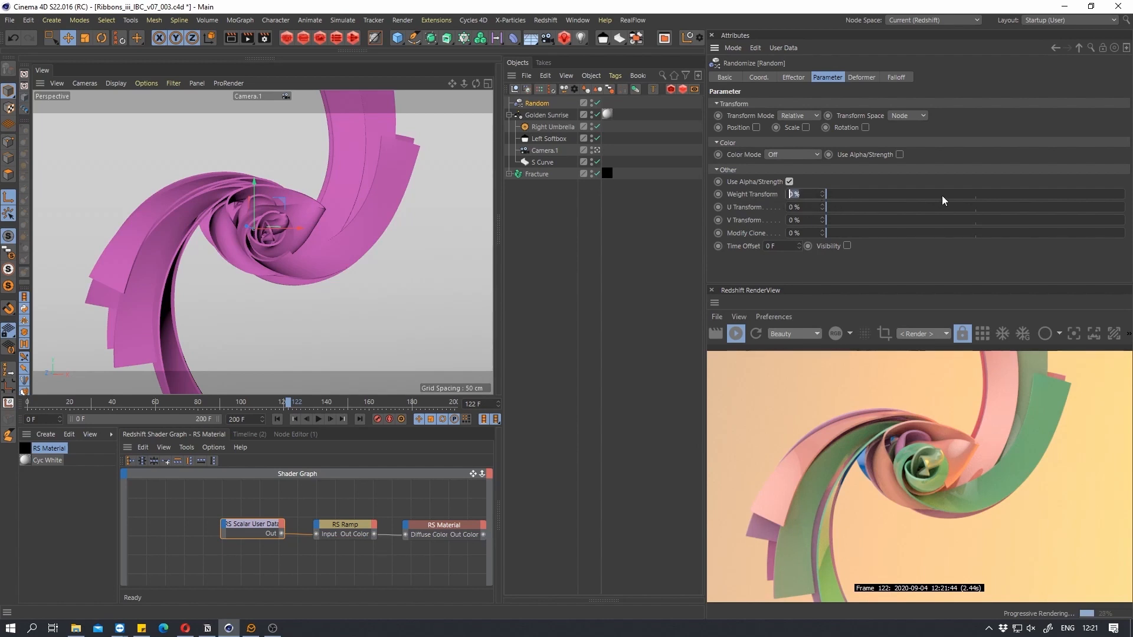
{"action": "key", "text": "Return"}
Set the RS Scalar User Data node's attribute to the MoGraph weight, RSMGWeight
{"action": "left_click", "coordinate": [254, 527]}
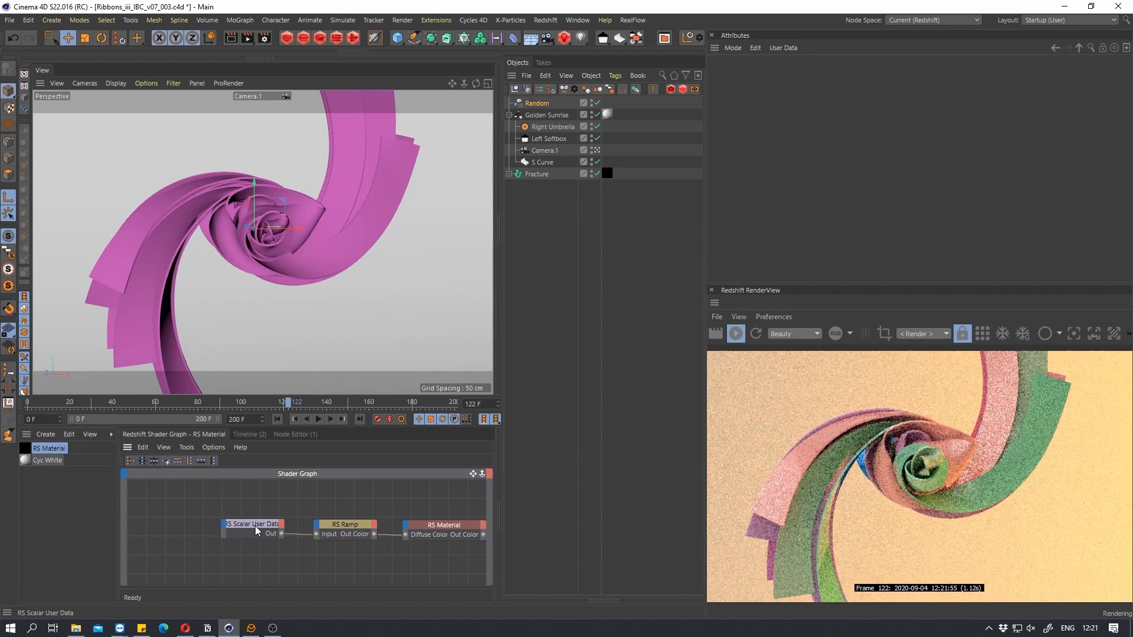
{"action": "left_click", "coordinate": [1123, 104]}
{"action": "mouse_move", "coordinate": [1105, 116]}
{"action": "left_click", "coordinate": [1052, 142]}
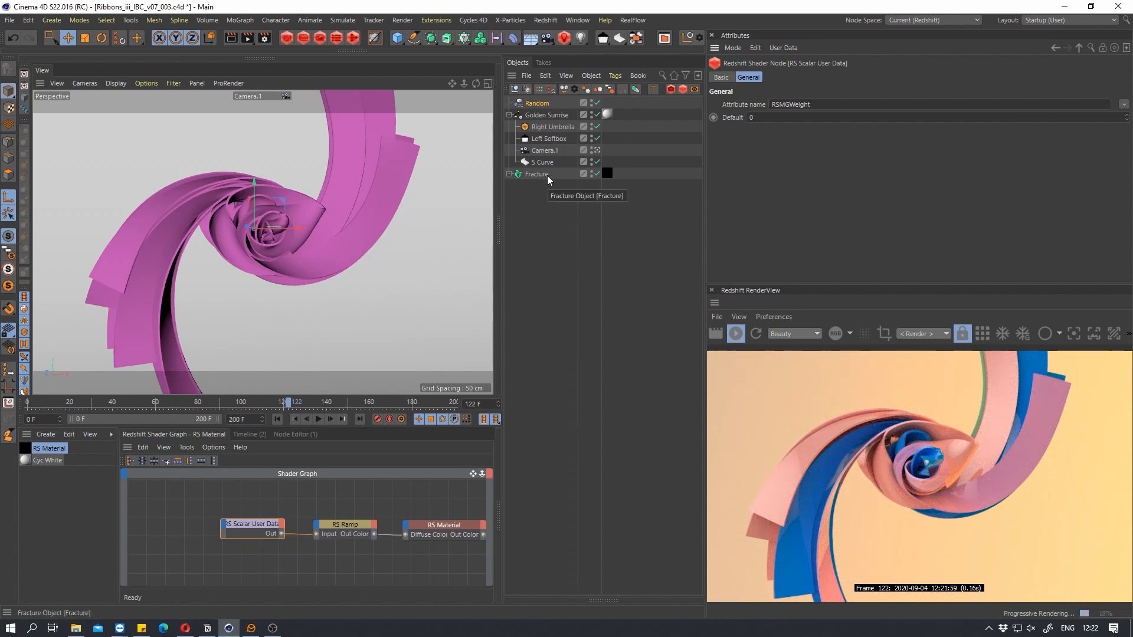
Try other seed values on the Random effector and undo the seed change
{"action": "left_click", "coordinate": [251, 515]}
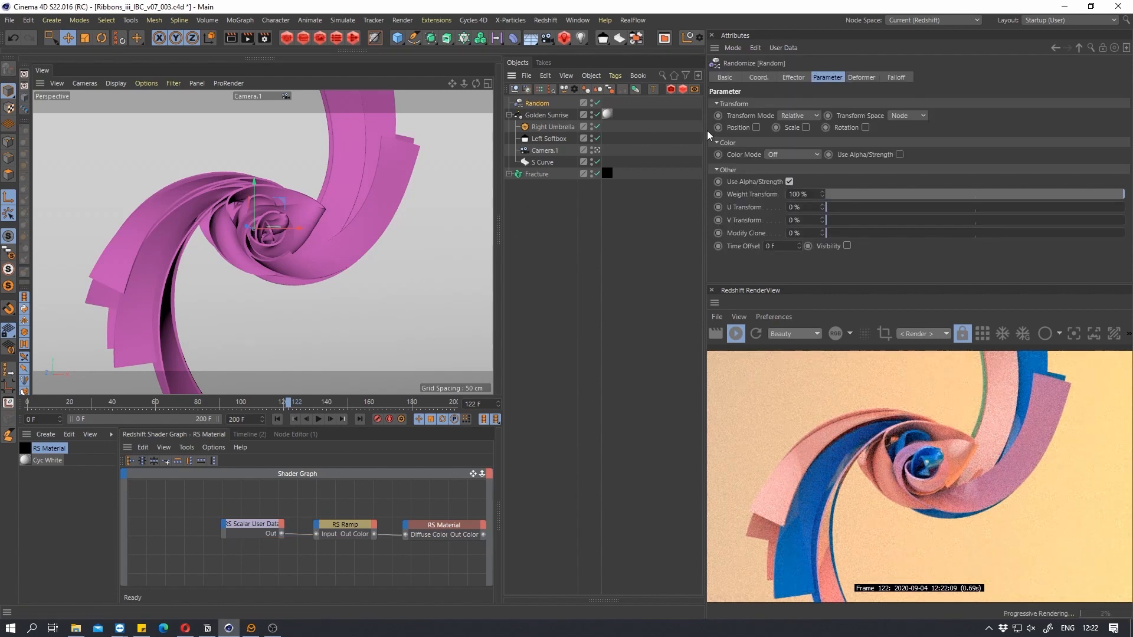
{"action": "left_click", "coordinate": [860, 78]}
{"action": "left_click", "coordinate": [819, 77]}
{"action": "left_click", "coordinate": [803, 77]}
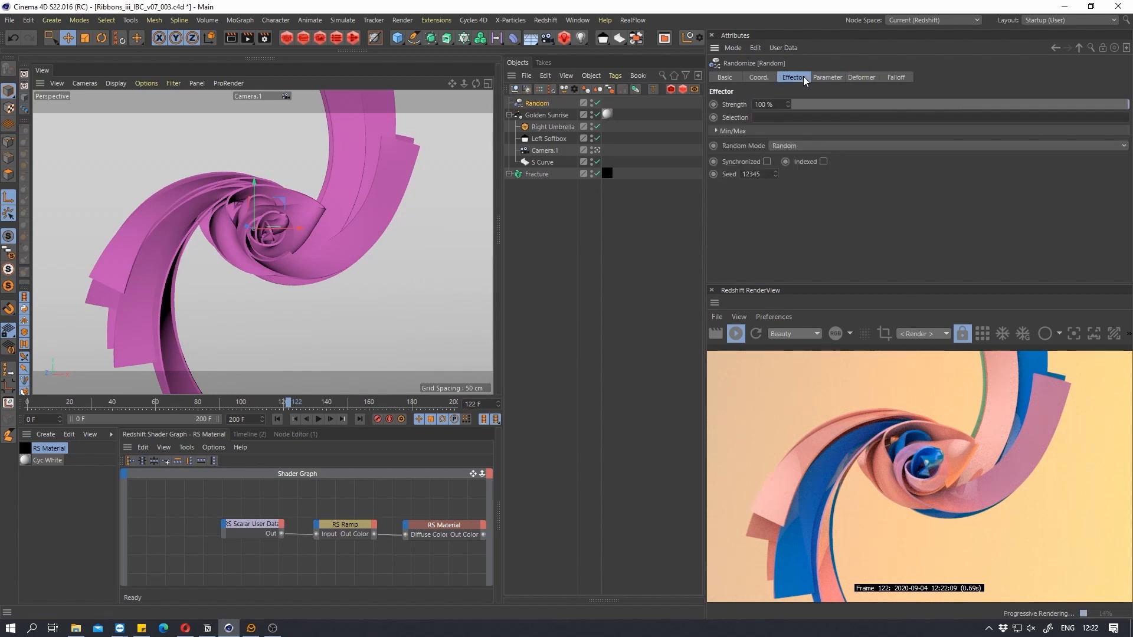
{"action": "left_click_drag", "start_coordinate": [776, 173], "coordinate": [722, 590]}
{"action": "double_click", "coordinate": [757, 174]}
{"action": "key", "text": "ctrl+z"}
{"action": "mouse_move", "coordinate": [249, 231]}
{"action": "left_mouse_down", "text": "alt"}
{"action": "mouse_move", "coordinate": [293, 229]}
{"action": "mouse_move", "coordinate": [273, 222]}
{"action": "mouse_move", "coordinate": [297, 236]}
{"action": "mouse_move", "coordinate": [240, 197]}
{"action": "mouse_move", "coordinate": [273, 208]}
{"action": "mouse_move", "coordinate": [260, 239]}
{"action": "left_mouse_up", "text": "alt"}
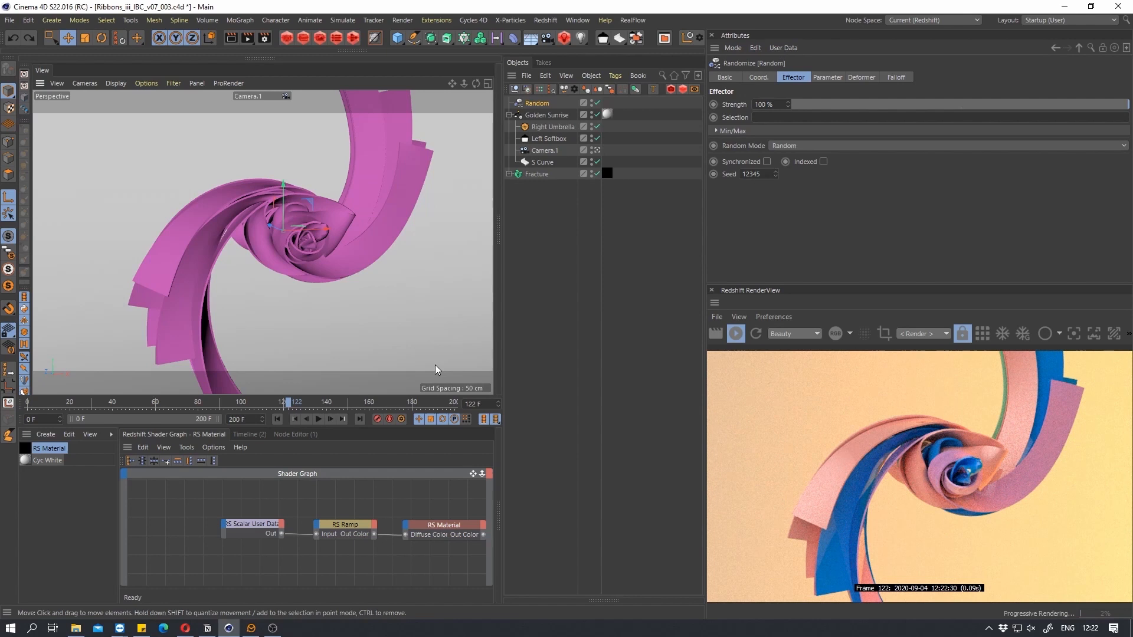
Try doubling the knots of the RS Ramp gradient and undo it
{"action": "left_click", "coordinate": [345, 525]}
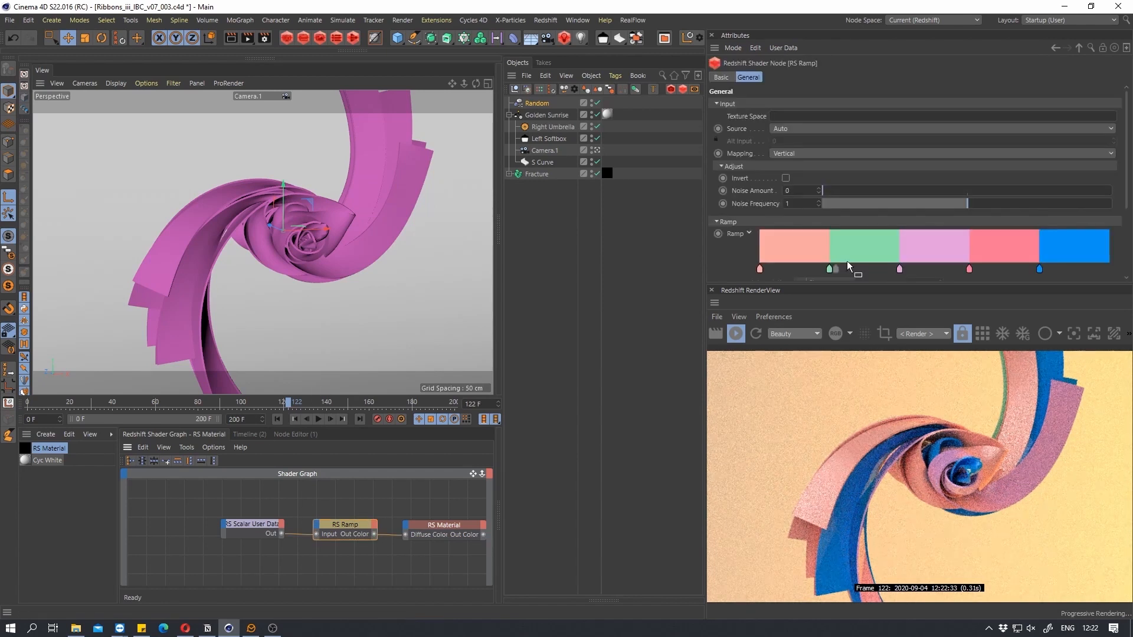
{"action": "right_click", "coordinate": [989, 245]}
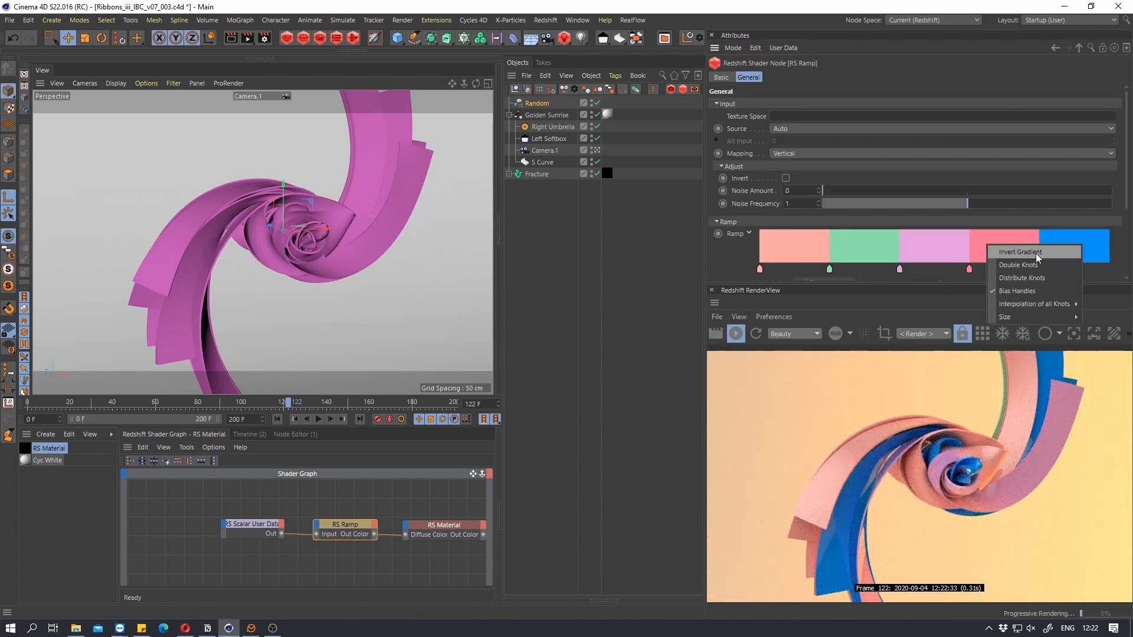
{"action": "left_click", "coordinate": [1011, 266]}
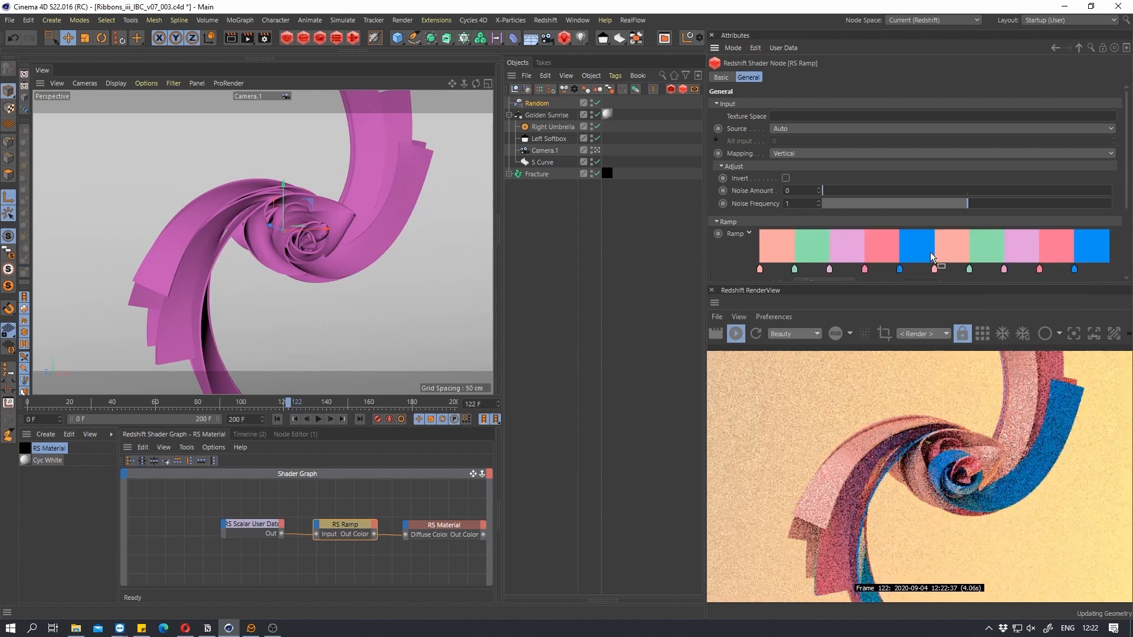
{"action": "key", "text": "ctrl+z"}
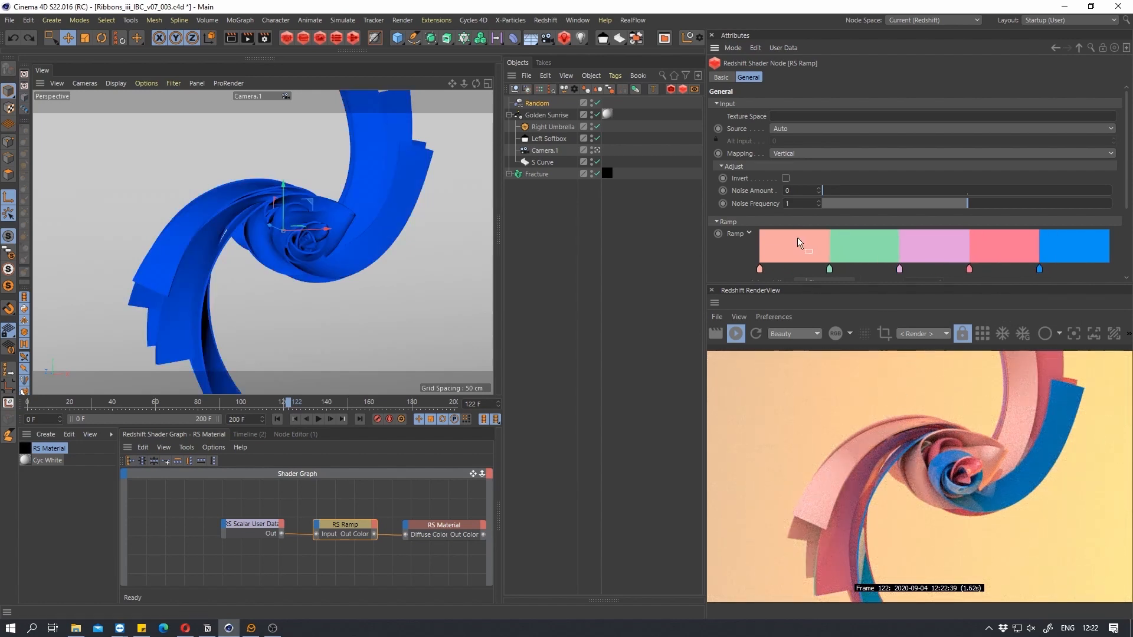
Load the Adv_curves_v04 gradient preset into the RS Ramp and move the middle white knot to 44.257% and the first light blue knot to 9.291%
{"action": "left_click_drag", "start_coordinate": [1126, 169], "coordinate": [1126, 238]}
{"action": "left_click", "coordinate": [780, 270]}
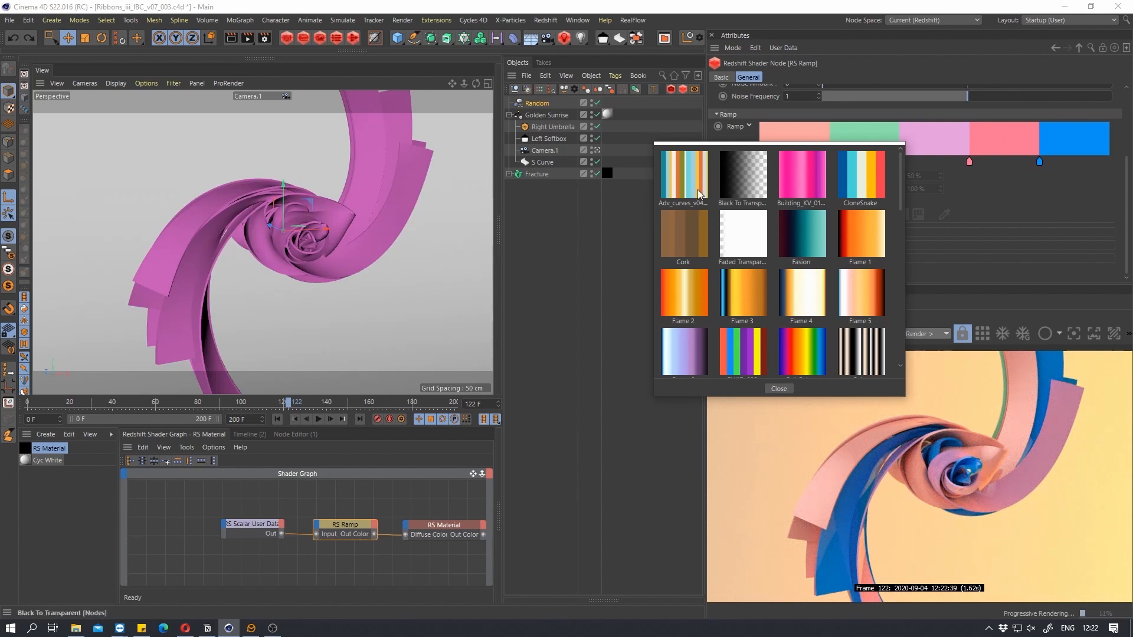
{"action": "double_click", "coordinate": [684, 201]}
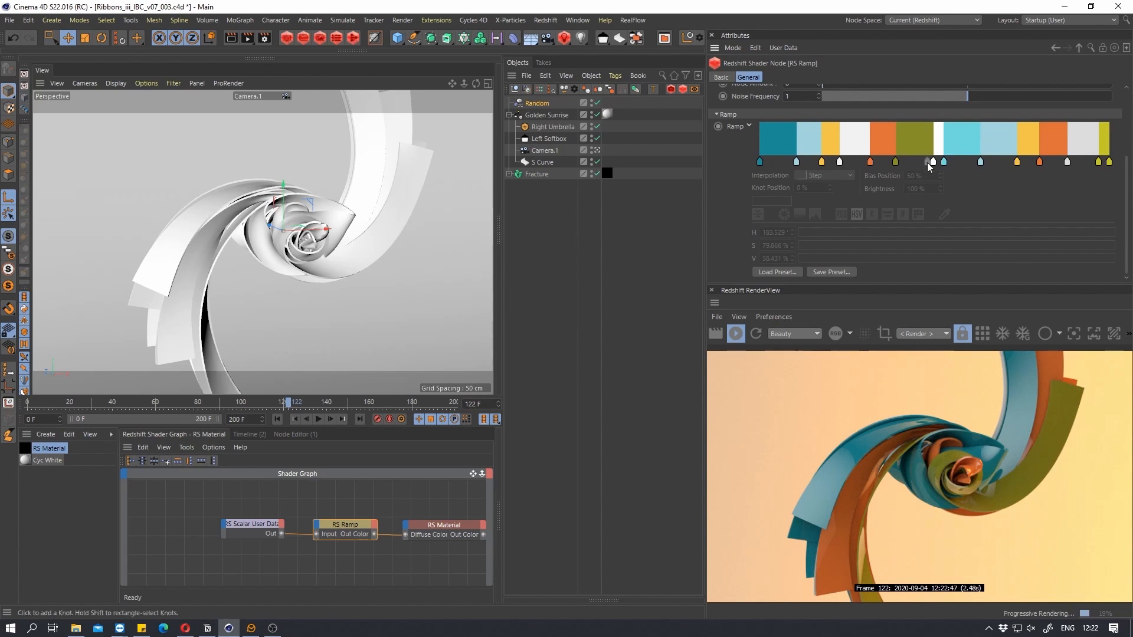
{"action": "left_click_drag", "start_coordinate": [933, 161], "coordinate": [915, 168]}
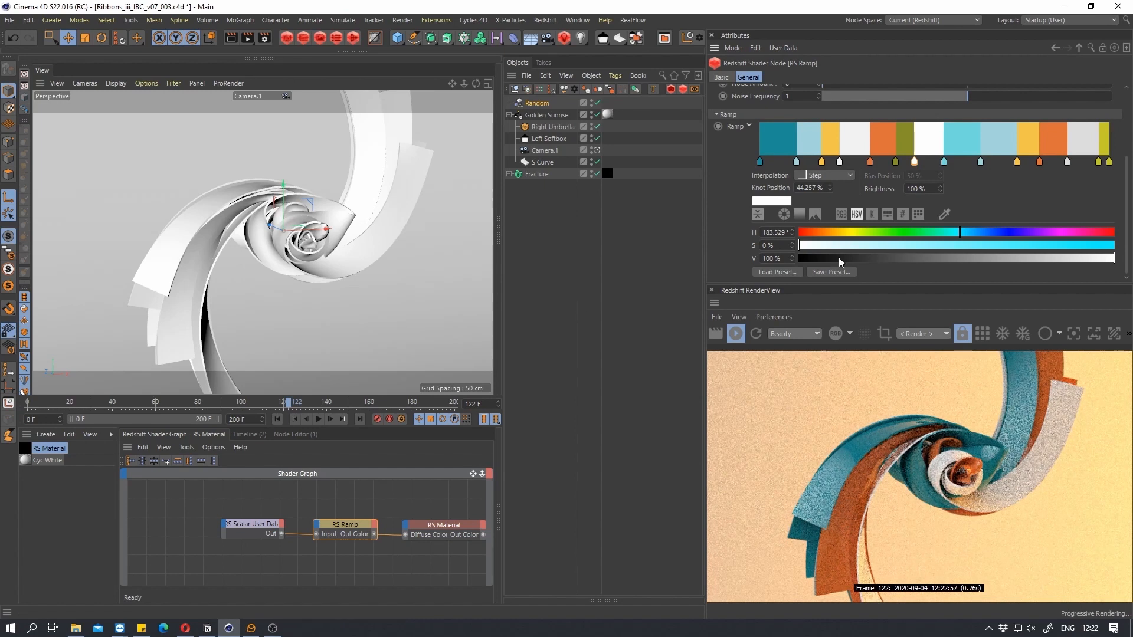
{"action": "mouse_move", "coordinate": [797, 161]}
{"action": "left_mouse_down"}
{"action": "mouse_move", "coordinate": [764, 168]}
{"action": "mouse_move", "coordinate": [792, 169]}
{"action": "left_mouse_up"}
Reframe Camera.1 as a closer, slightly rotated shot of the twisted centre of the ribbons
{"action": "left_click_drag", "start_coordinate": [242, 258], "coordinate": [309, 228], "text": "alt"}
{"action": "middle_click_drag", "start_coordinate": [309, 228], "coordinate": [163, 284], "text": "alt"}
{"action": "right_click_drag", "start_coordinate": [260, 259], "coordinate": [381, 261], "text": "alt"}
{"action": "left_click_drag", "start_coordinate": [262, 242], "coordinate": [311, 230], "text": "alt"}
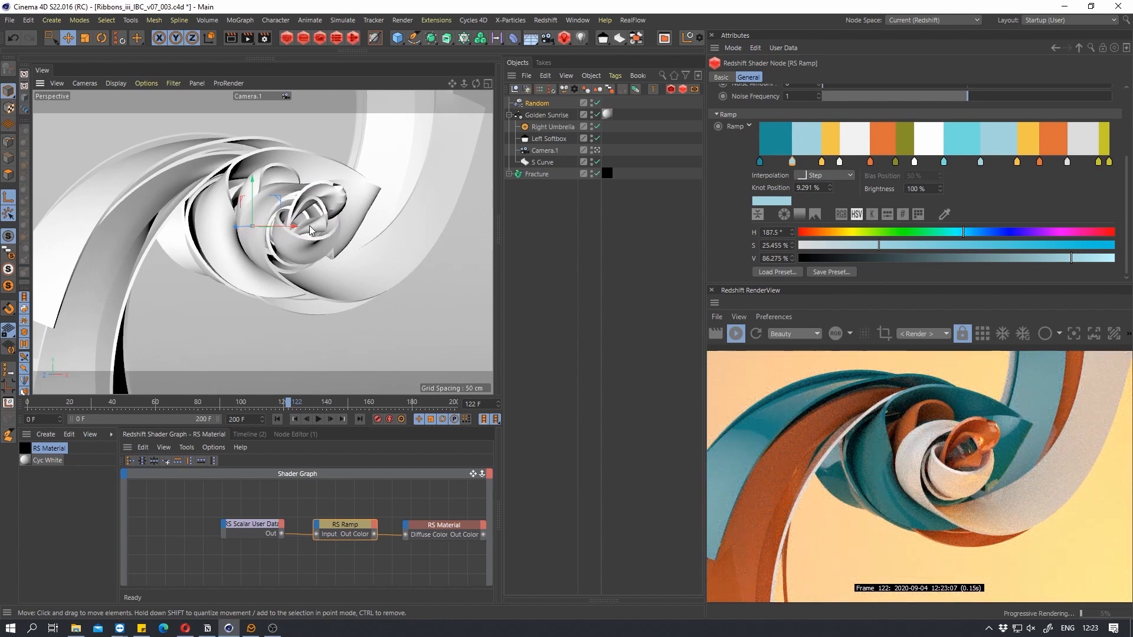
{"action": "mouse_move", "coordinate": [316, 236]}
{"action": "left_mouse_down", "text": "alt"}
{"action": "mouse_move", "coordinate": [311, 228]}
{"action": "mouse_move", "coordinate": [331, 253]}
{"action": "left_mouse_up", "text": "alt"}
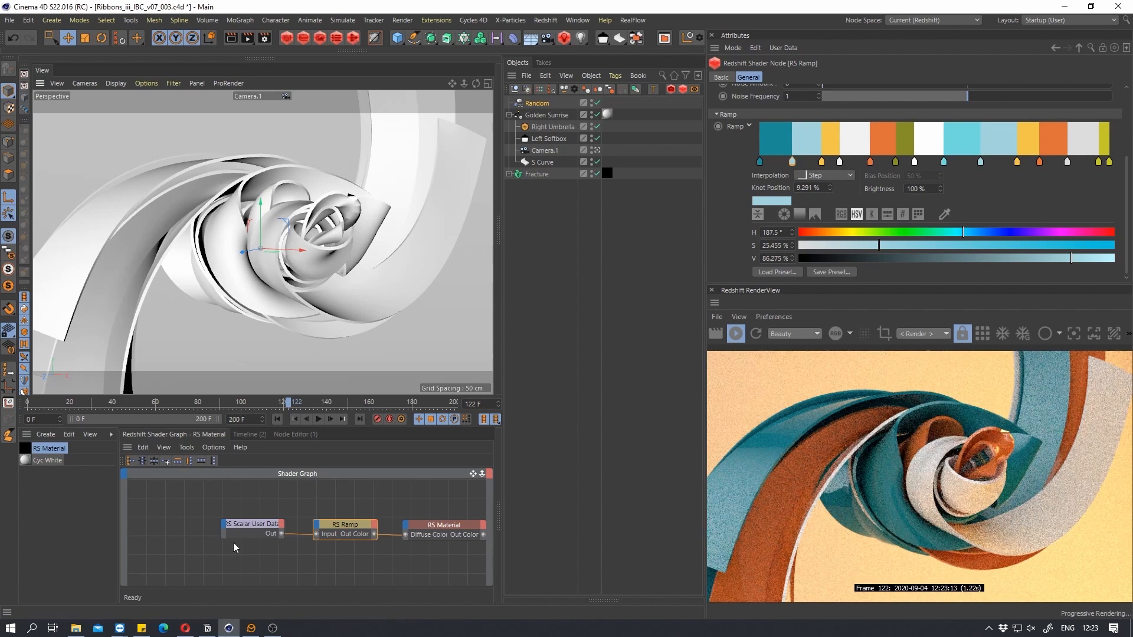
Set the RS Material's reflection roughness to 0.488
{"action": "left_click", "coordinate": [246, 531]}
{"action": "left_click_drag", "start_coordinate": [247, 530], "coordinate": [247, 533]}
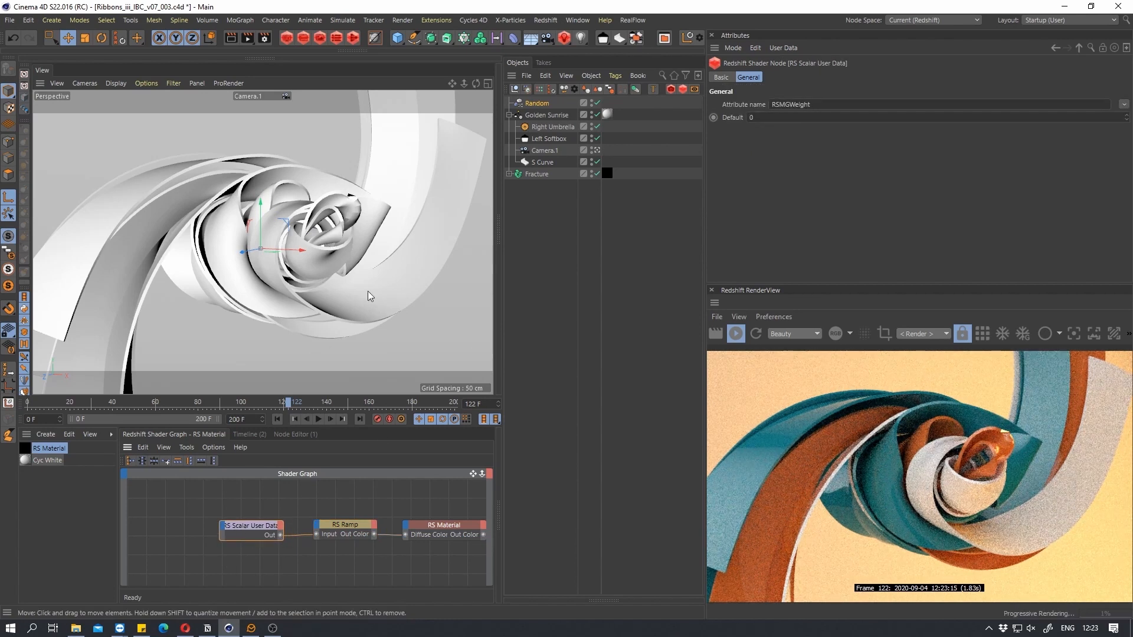
{"action": "left_click", "coordinate": [370, 494]}
{"action": "middle_click_drag", "start_coordinate": [463, 505], "coordinate": [368, 505]}
{"action": "left_click", "coordinate": [351, 527]}
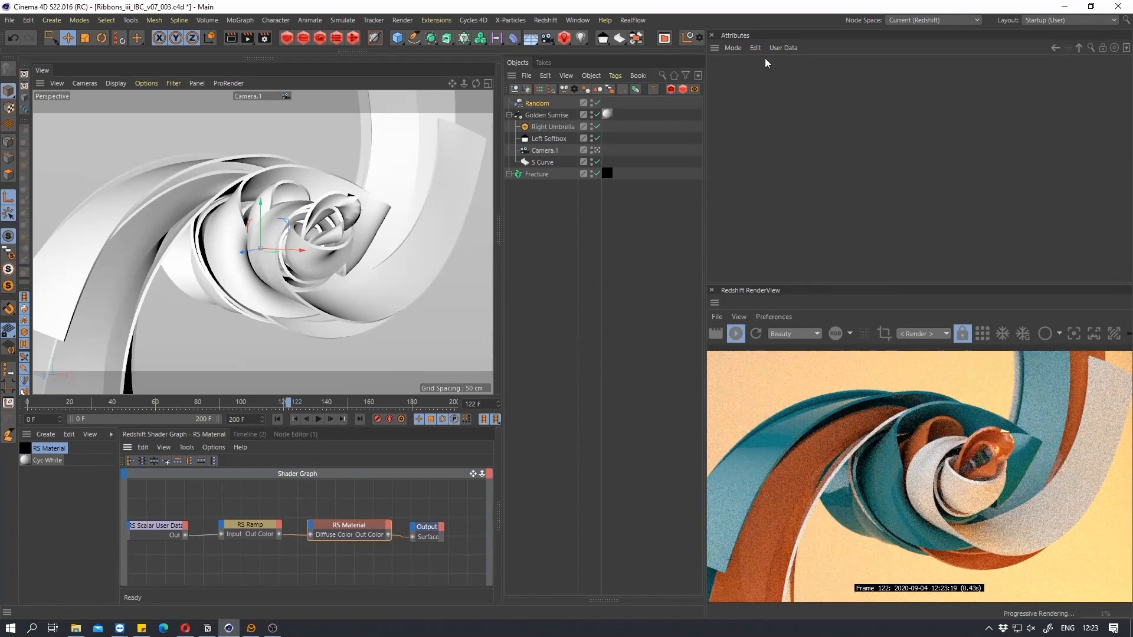
{"action": "left_click", "coordinate": [349, 527]}
{"action": "left_click_drag", "start_coordinate": [823, 248], "coordinate": [957, 249]}
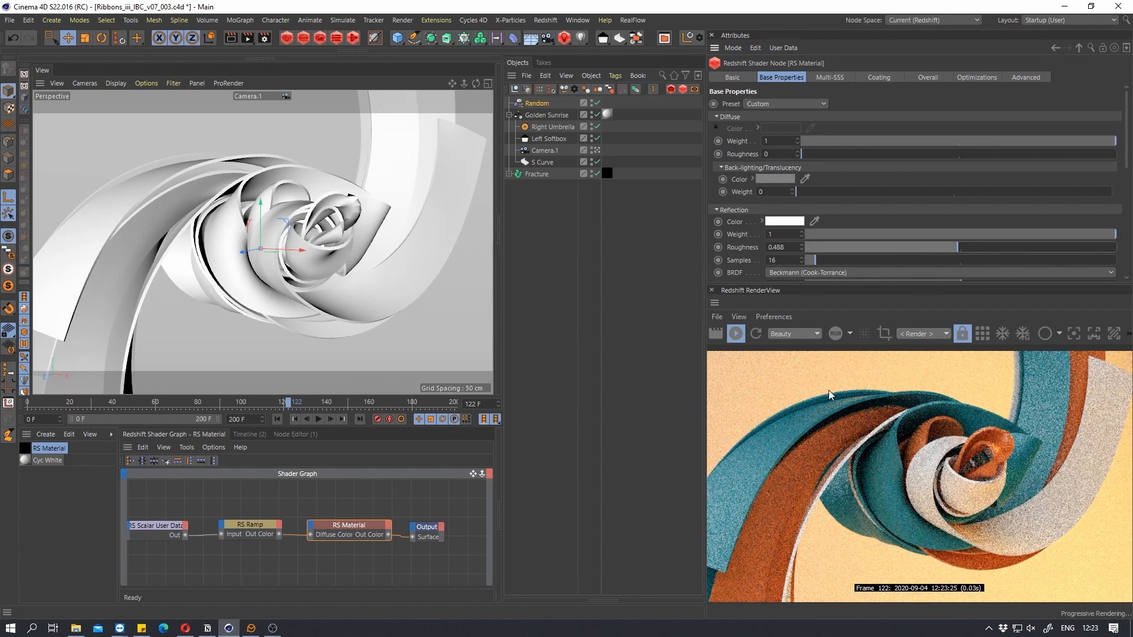
Set both the editor and renderer subdivision levels of the Subdivision Surface under the Fracture to 3
{"action": "left_click_drag", "start_coordinate": [306, 250], "coordinate": [361, 211], "text": "alt"}
{"action": "scroll", "coordinate": [361, 212], "scroll_direction": "up", "scroll_amount": 3}
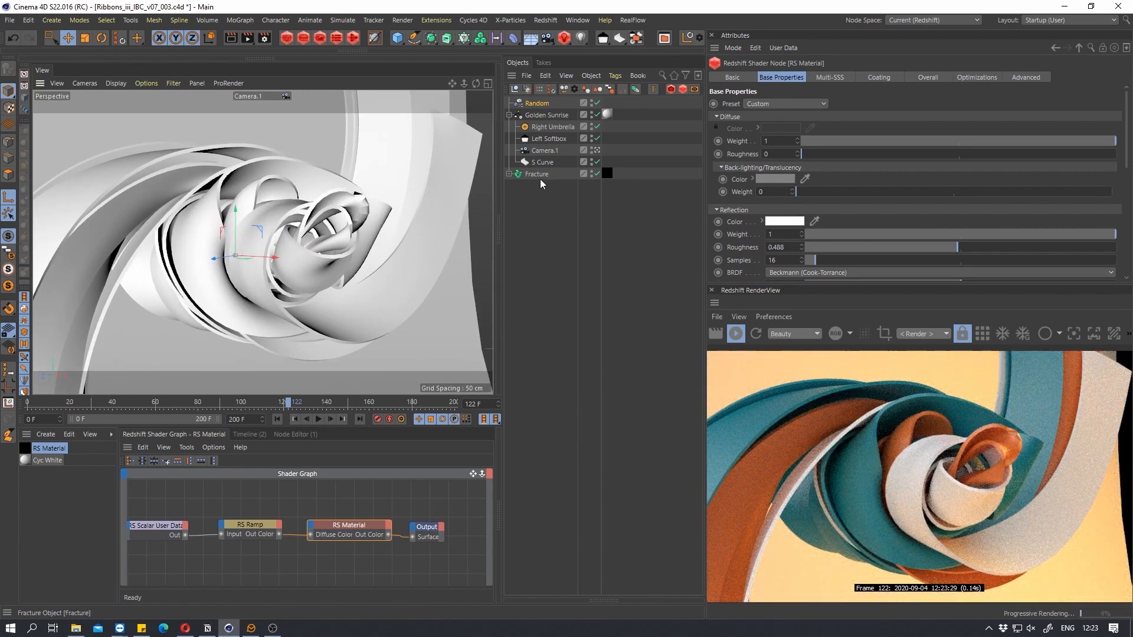
{"action": "left_click", "coordinate": [510, 174]}
{"action": "left_click", "coordinate": [566, 198]}
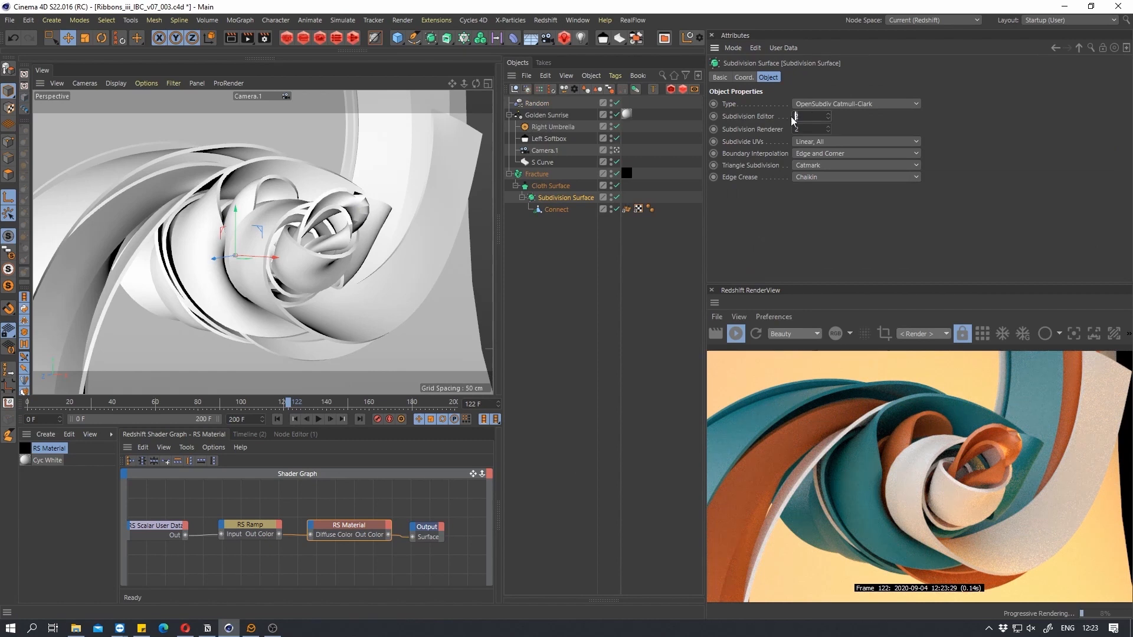
{"action": "type", "text": "3"}
{"action": "key", "text": "Return"}
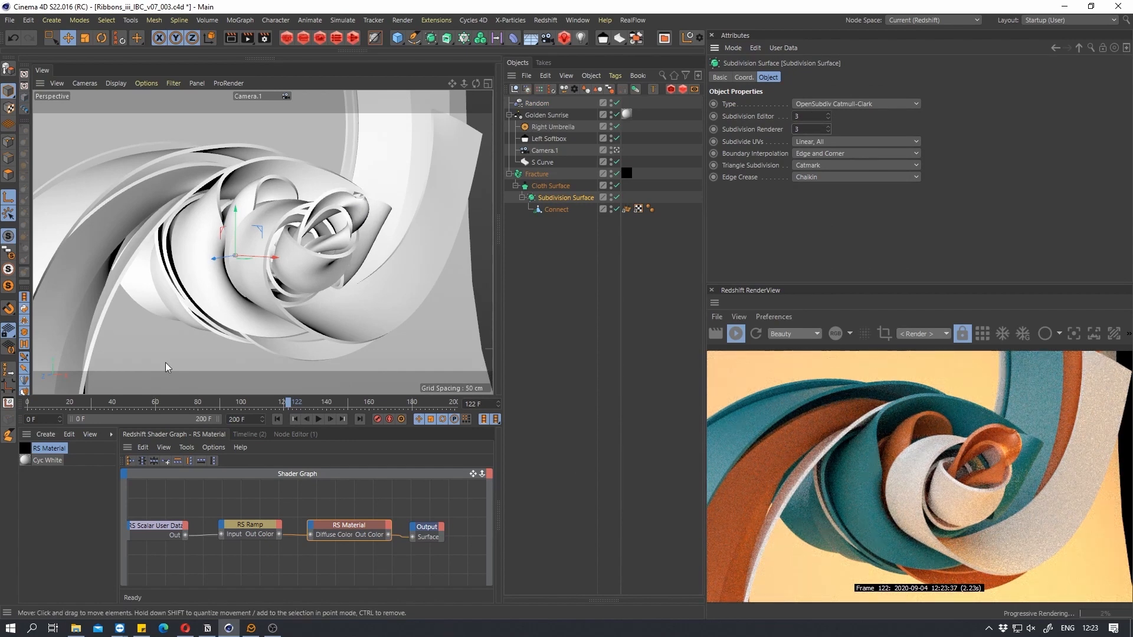
Go to frame 90, adjust the camera framing and add a Redshift Camera tag to Camera.1
{"action": "left_click_drag", "start_coordinate": [264, 407], "coordinate": [220, 406]}
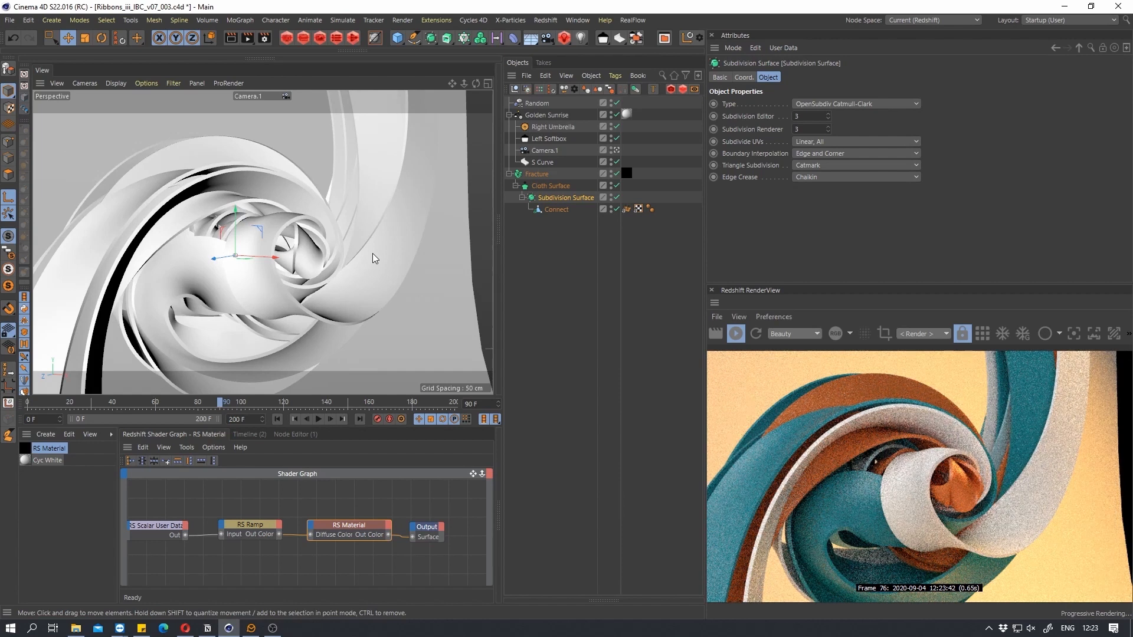
{"action": "left_click_drag", "start_coordinate": [284, 214], "coordinate": [296, 211], "text": "alt"}
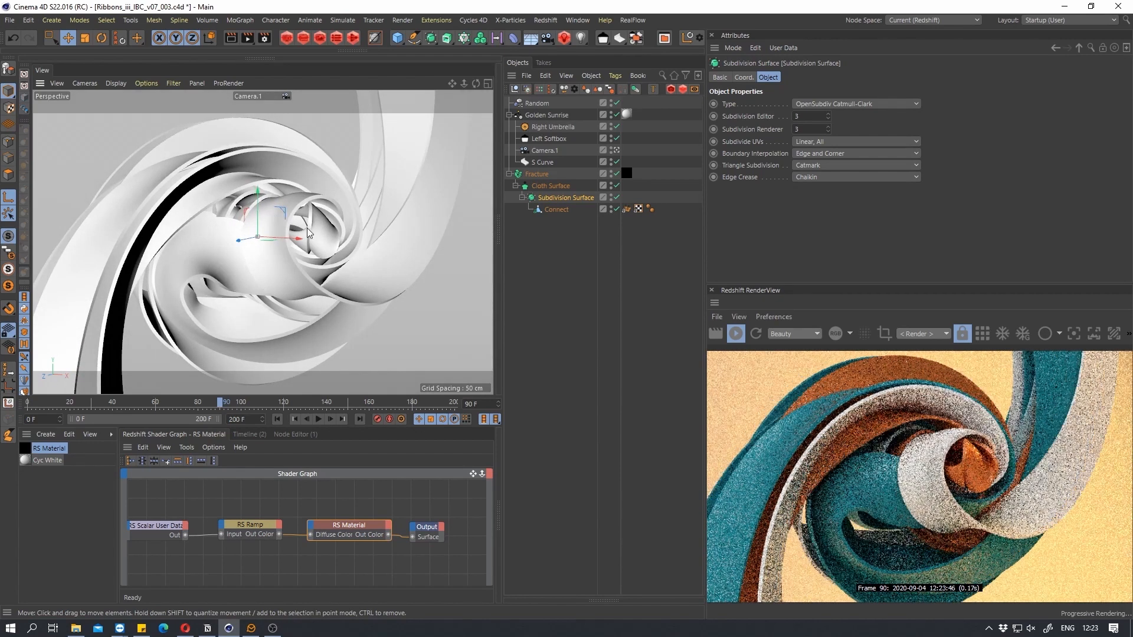
{"action": "left_click", "coordinate": [549, 150]}
{"action": "right_click", "coordinate": [551, 150]}
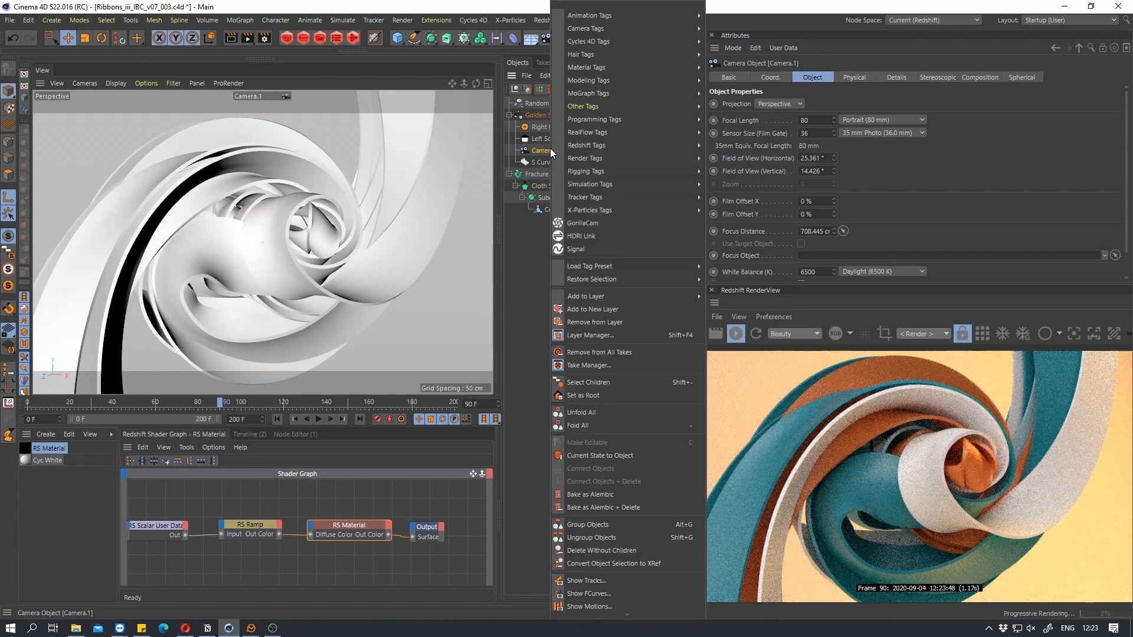
{"action": "mouse_move", "coordinate": [591, 171]}
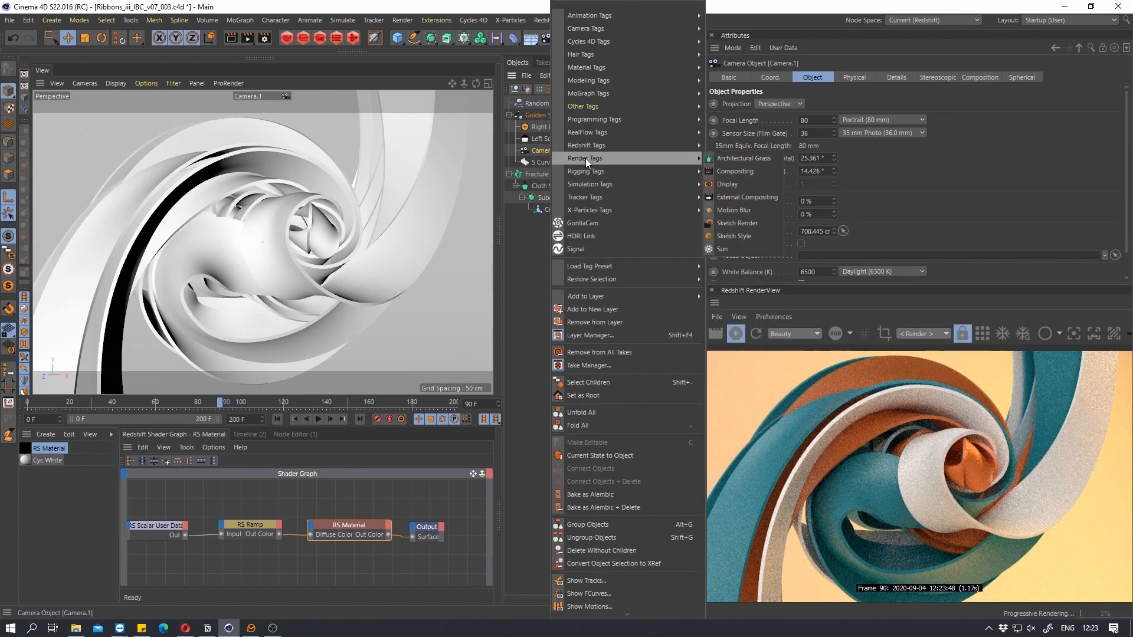
{"action": "mouse_move", "coordinate": [578, 146]}
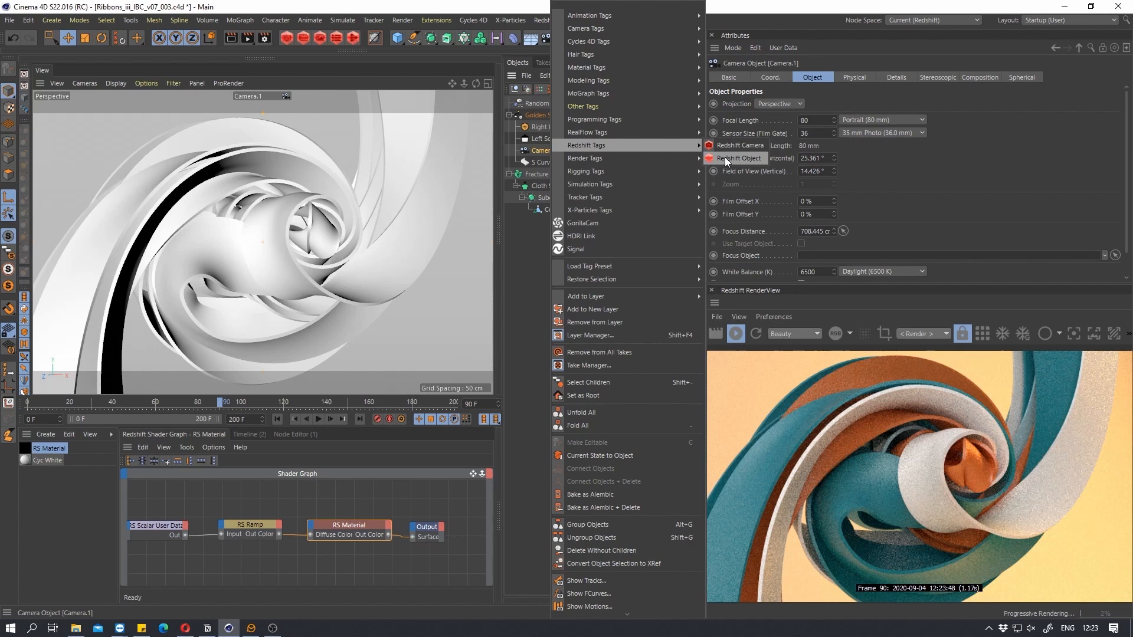
{"action": "left_click", "coordinate": [724, 145]}
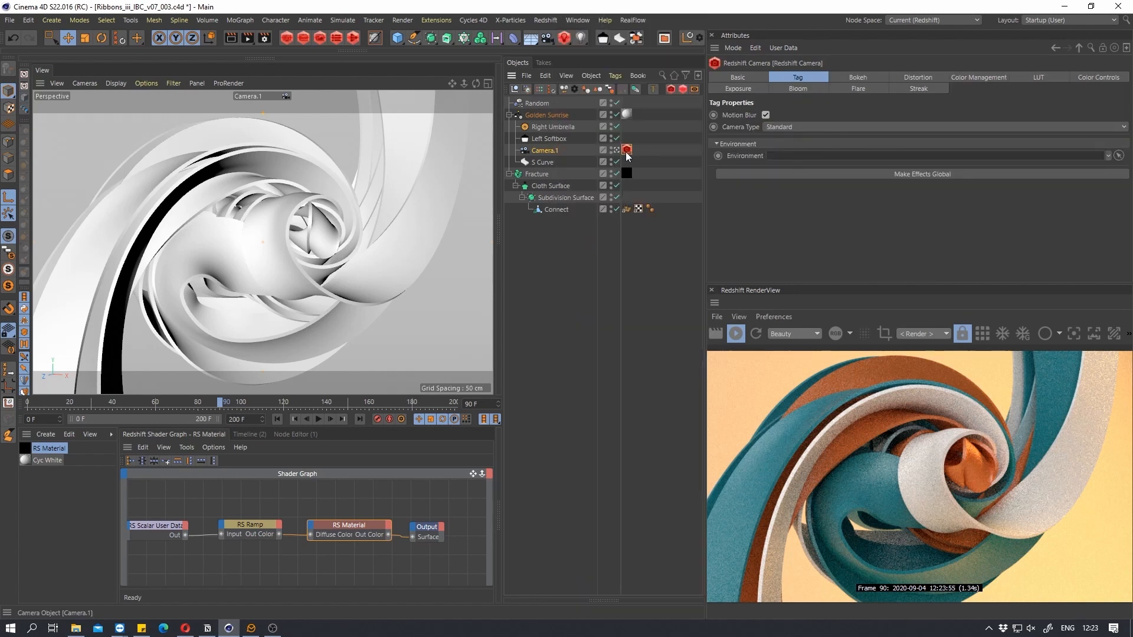
Override and enable bokeh on the Redshift Camera tag, derive only Focus Distance from the camera, and show Camera.1's object properties
{"action": "left_click", "coordinate": [872, 79]}
{"action": "left_click", "coordinate": [754, 115]}
{"action": "left_click", "coordinate": [809, 115]}
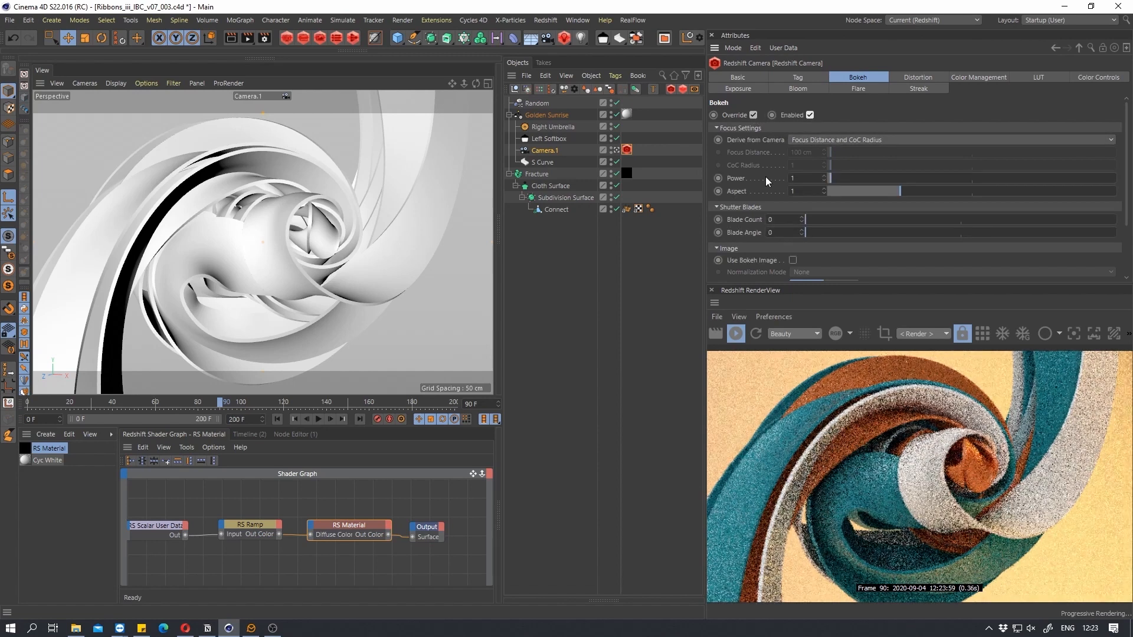
{"action": "left_click", "coordinate": [825, 140]}
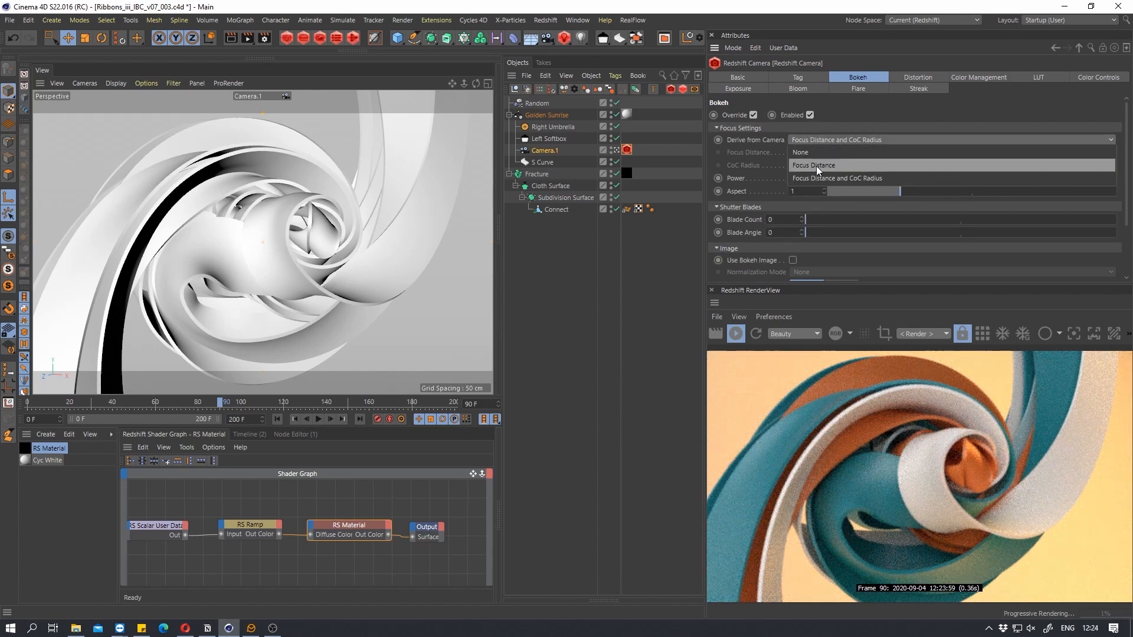
{"action": "left_click", "coordinate": [809, 166]}
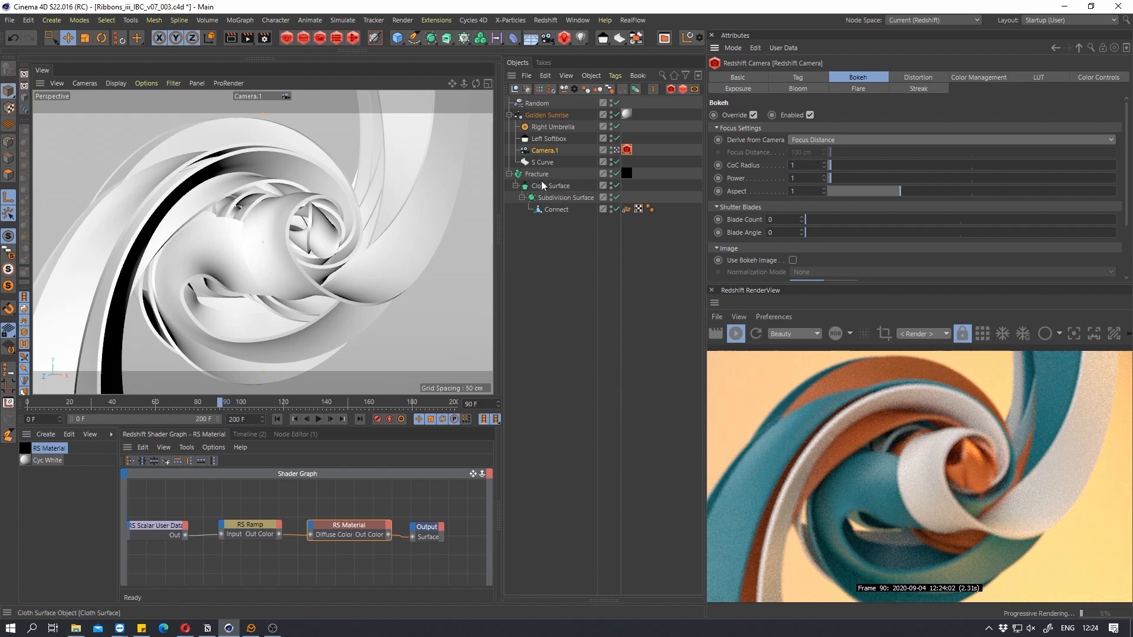
{"action": "left_click", "coordinate": [544, 151]}
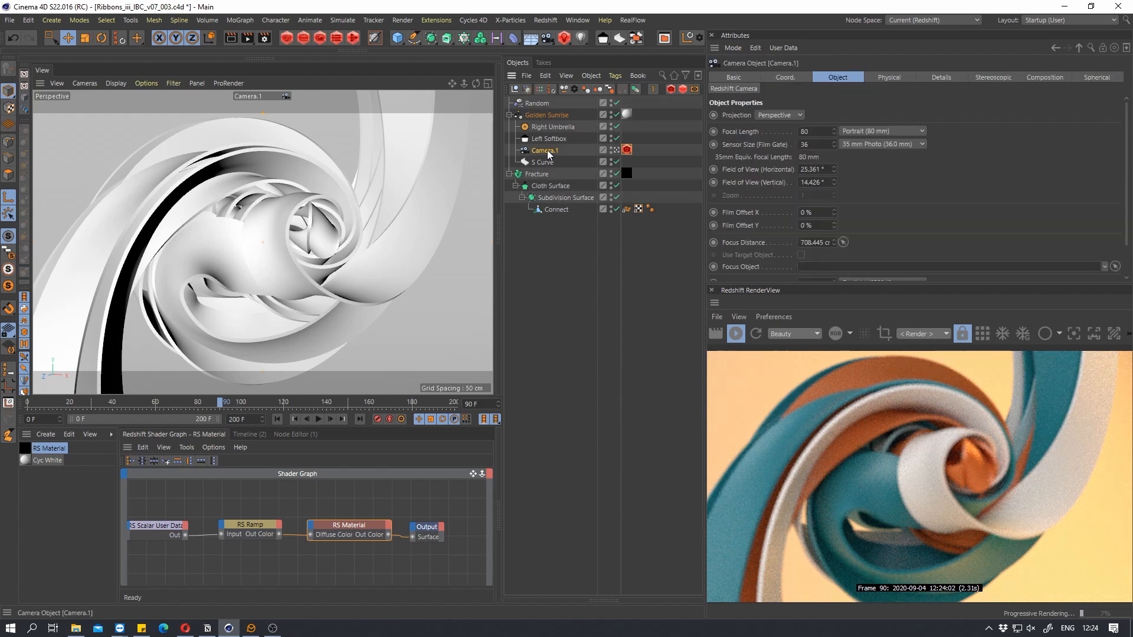
Pick Camera.1's focus distance on the innermost ribbon curl and set the Redshift Camera tag's bokeh CoC Radius to 5
{"action": "left_click", "coordinate": [842, 242]}
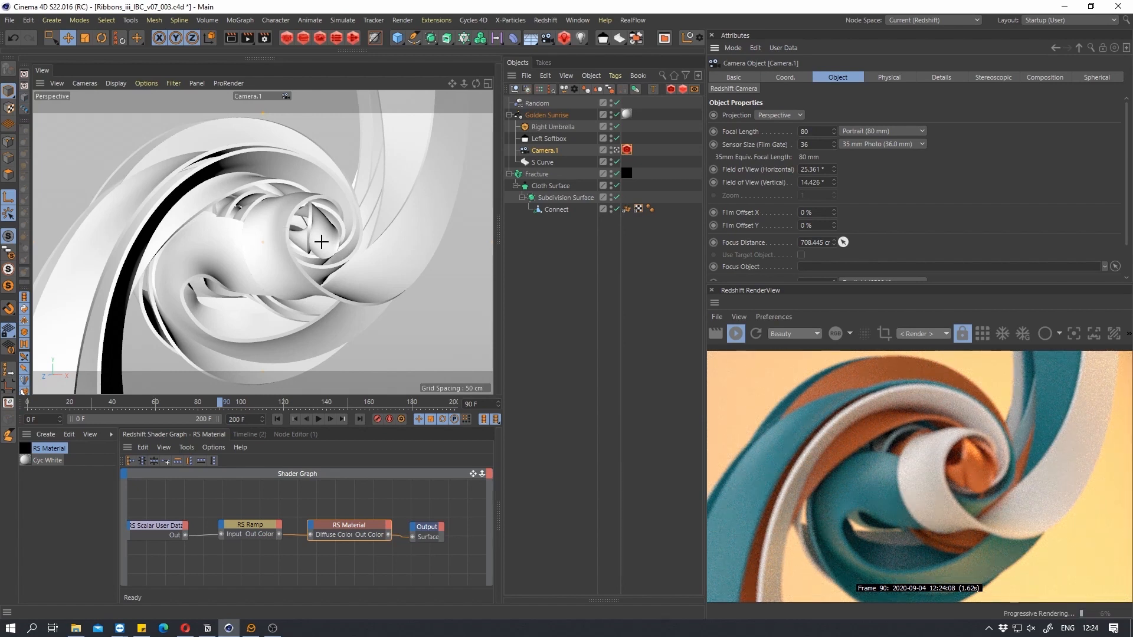
{"action": "left_click", "coordinate": [321, 242]}
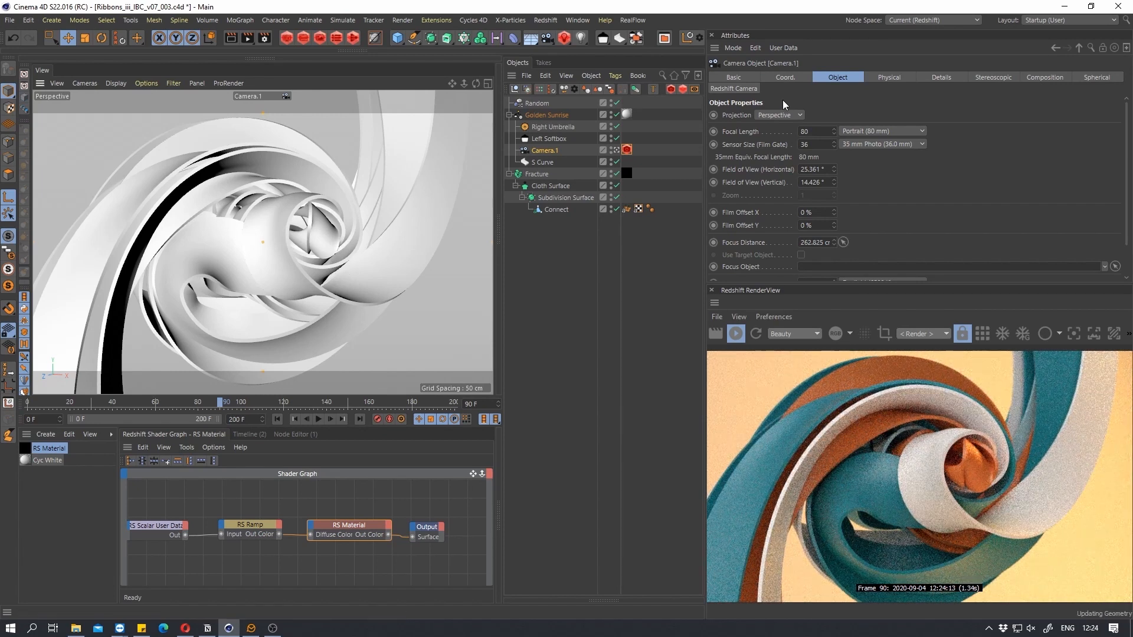
{"action": "left_click", "coordinate": [627, 149]}
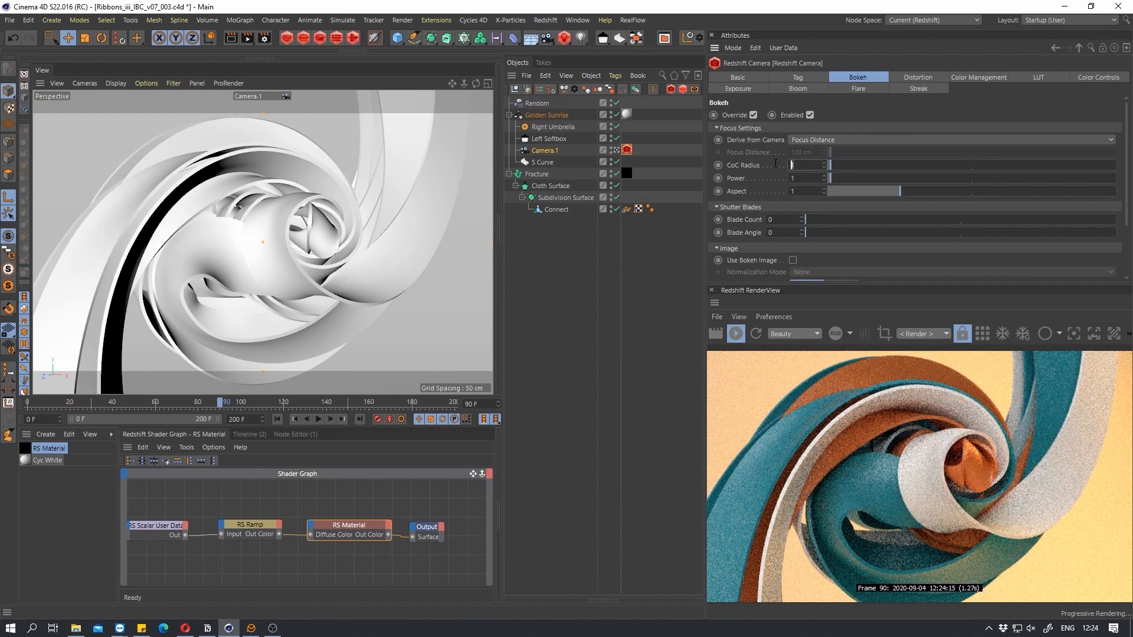
{"action": "type", "text": "5"}
{"action": "key", "text": "Return"}
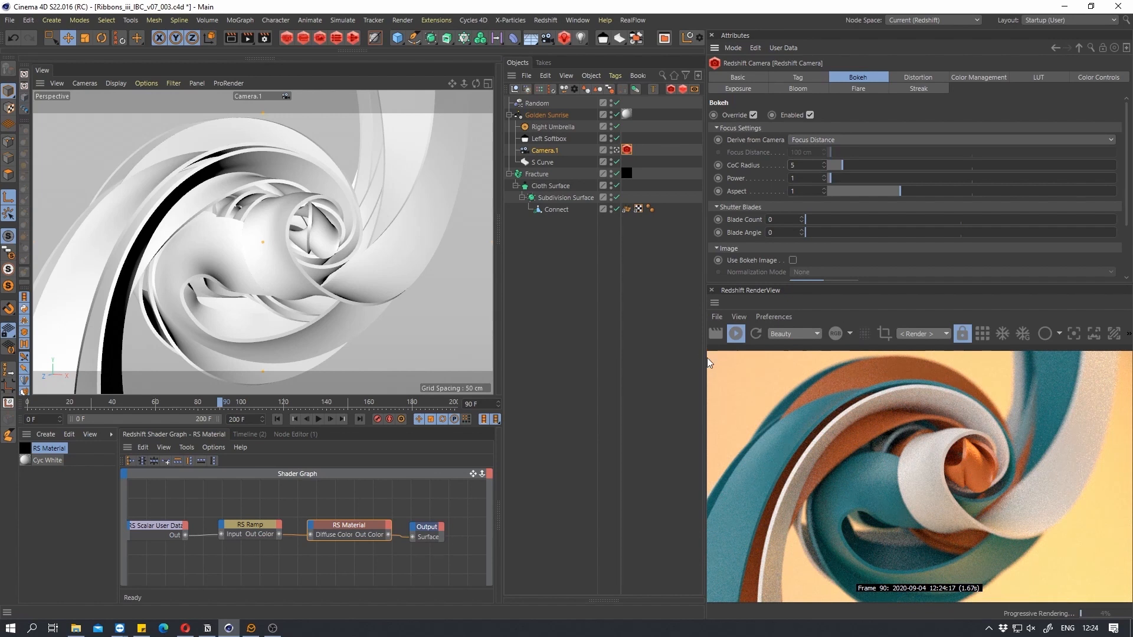
Reframe Camera.1 closer to the ribbons and pick its focus distance again on the edge of the central loop
{"action": "left_click_drag", "start_coordinate": [297, 240], "coordinate": [333, 242], "text": "alt"}
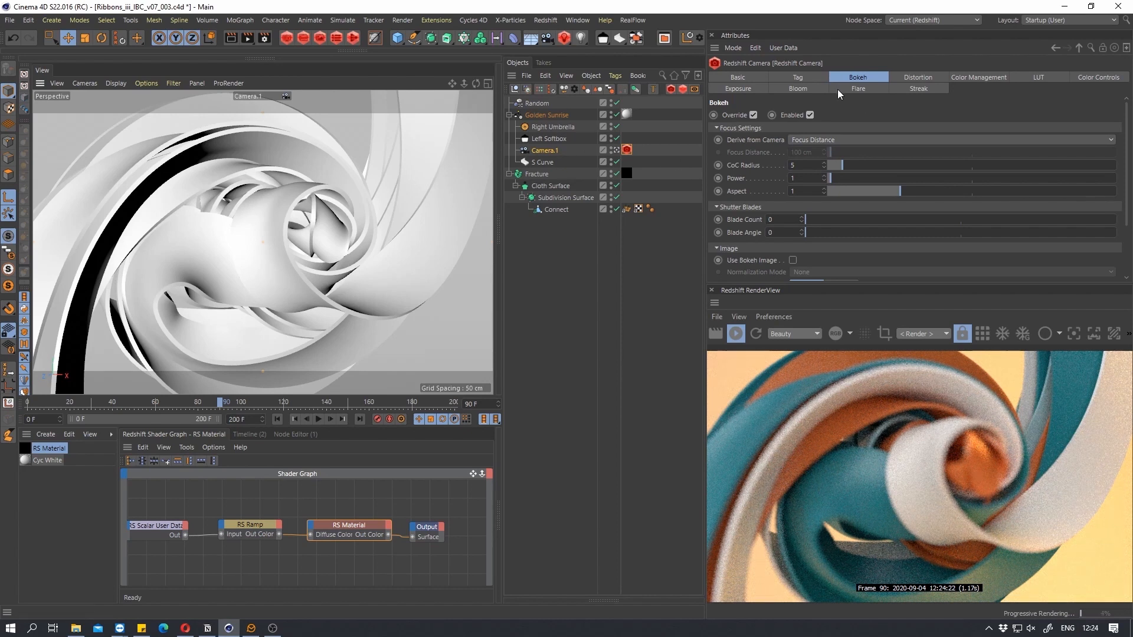
{"action": "left_click", "coordinate": [803, 81]}
{"action": "left_click", "coordinate": [879, 82]}
{"action": "left_click", "coordinate": [545, 151]}
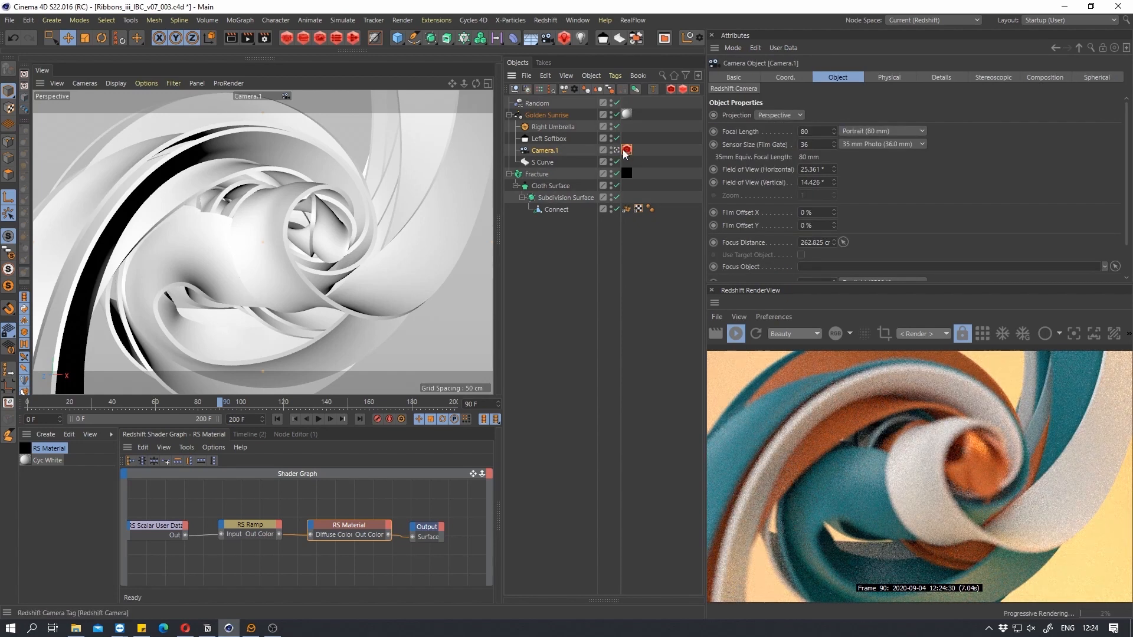
{"action": "left_click", "coordinate": [626, 151]}
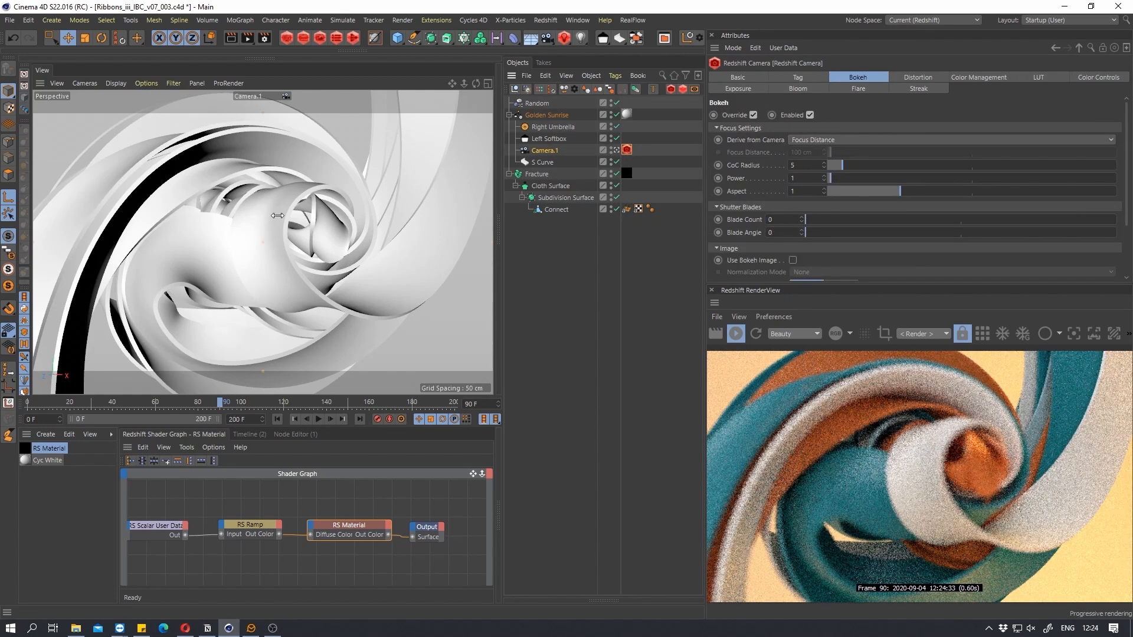
{"action": "left_click", "coordinate": [552, 151]}
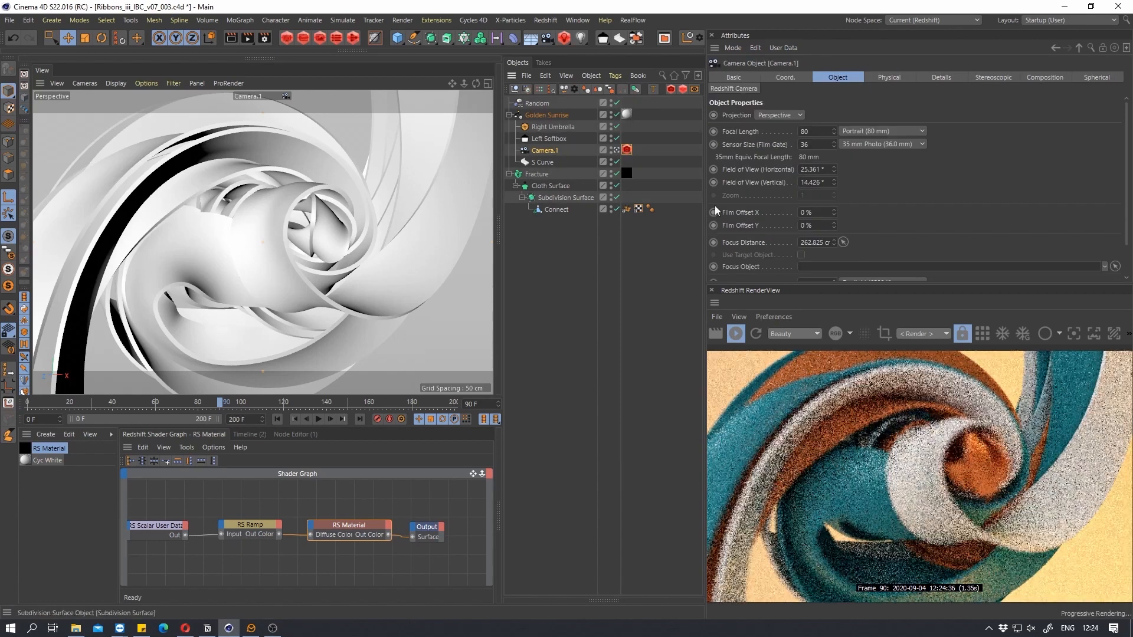
{"action": "left_click", "coordinate": [844, 242]}
{"action": "left_click", "coordinate": [287, 197]}
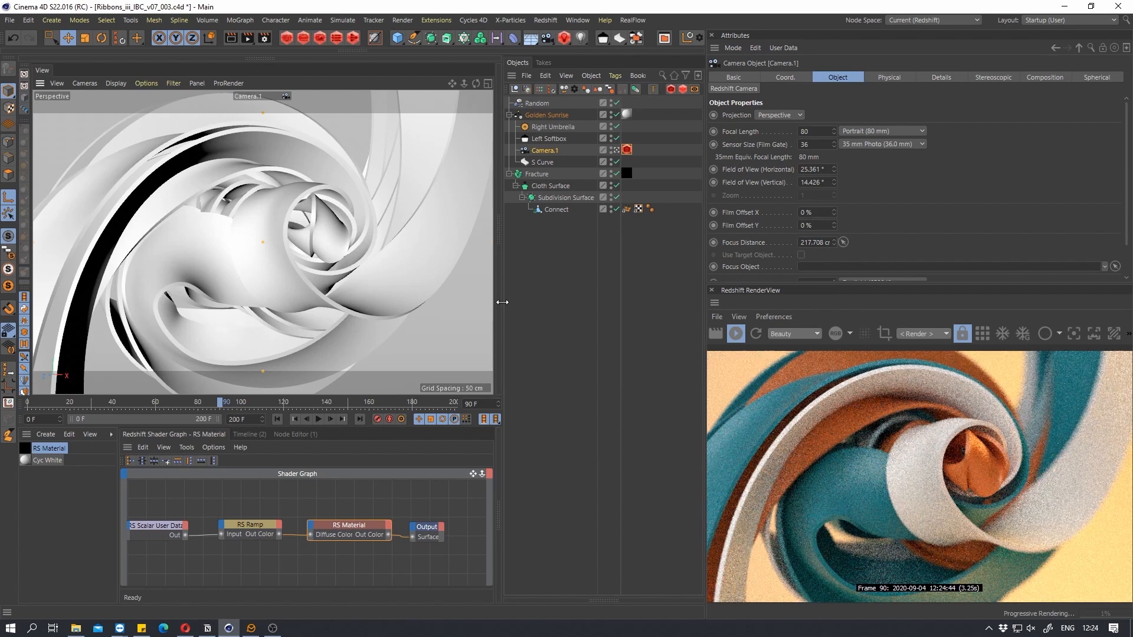
Scrub the timeline through the animation to frame 81 to preview the depth of field in the render
{"action": "left_click_drag", "start_coordinate": [111, 407], "coordinate": [149, 411]}
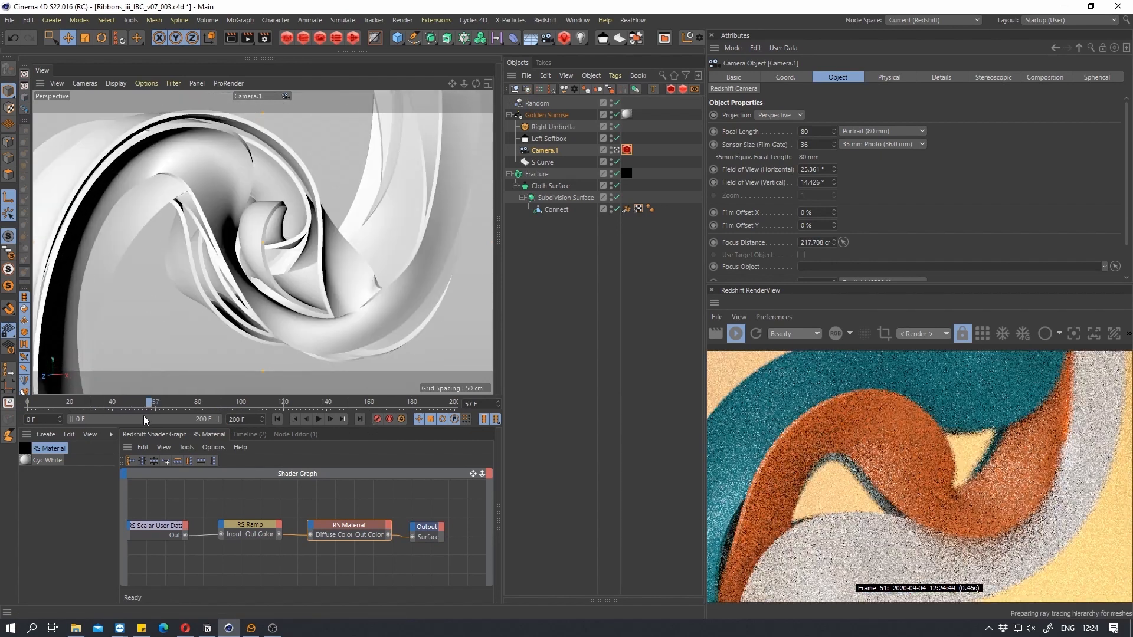
{"action": "left_click_drag", "start_coordinate": [158, 411], "coordinate": [200, 411]}
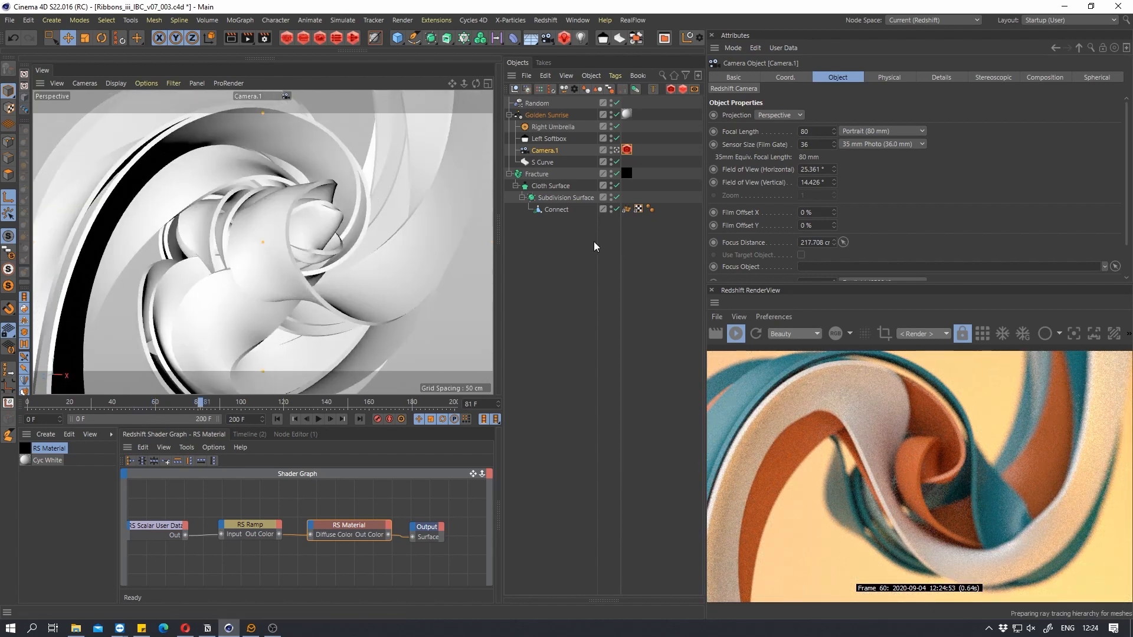
Review the scene's object hierarchy, including the Fracture's effectors, the Random effector and the objects under the Fracture
{"action": "left_click", "coordinate": [509, 174]}
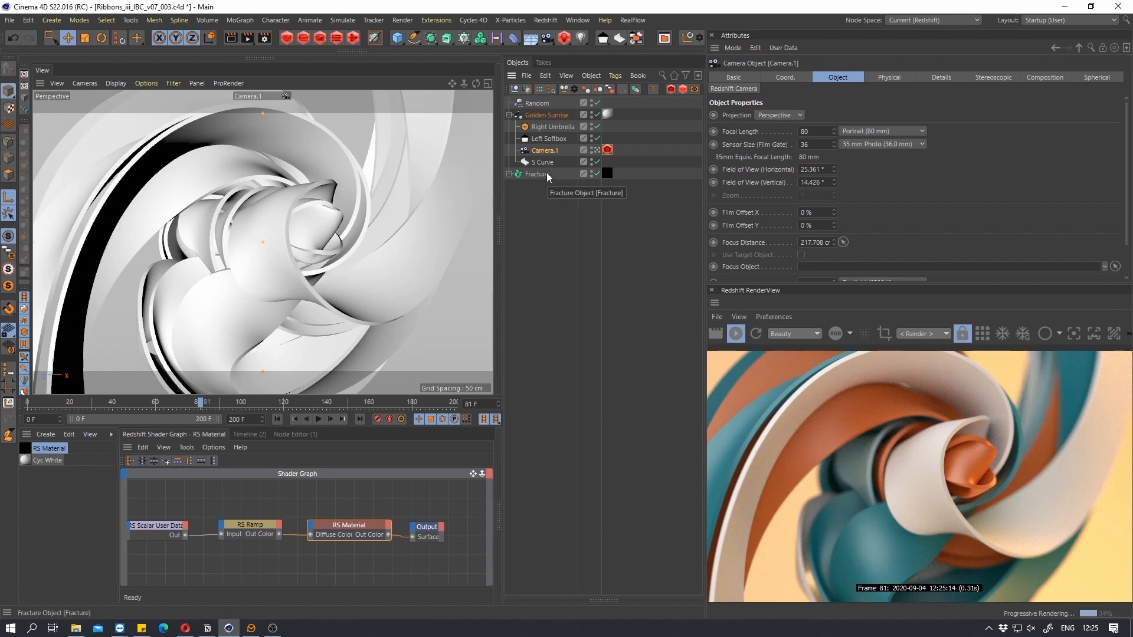
{"action": "left_click", "coordinate": [519, 175]}
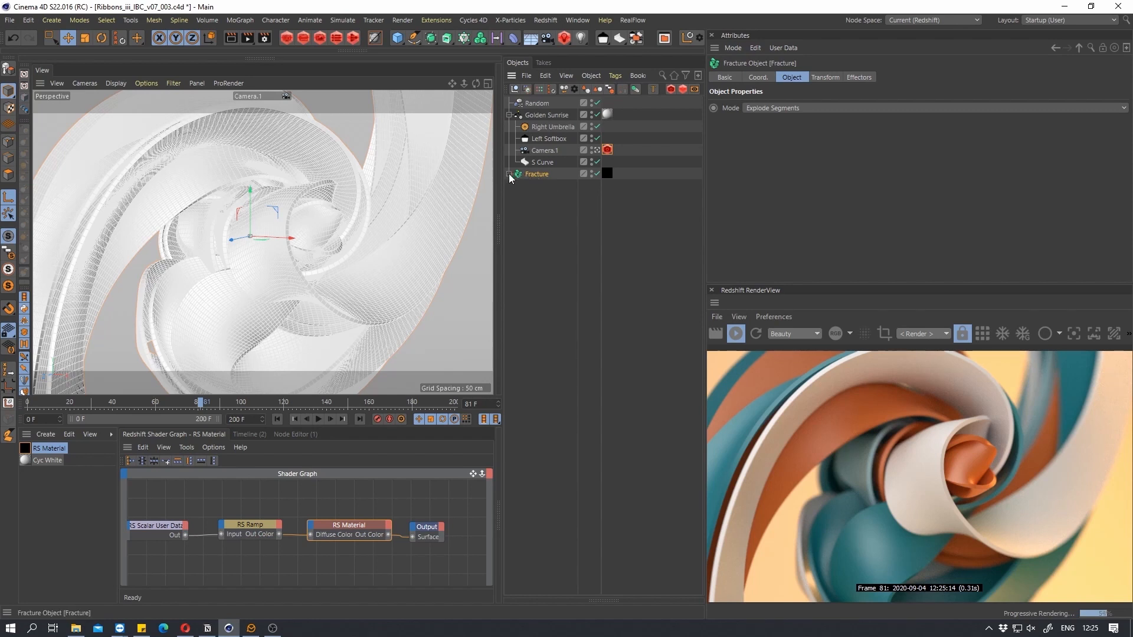
{"action": "left_click", "coordinate": [509, 115]}
{"action": "left_click", "coordinate": [542, 115]}
{"action": "left_click", "coordinate": [537, 127]}
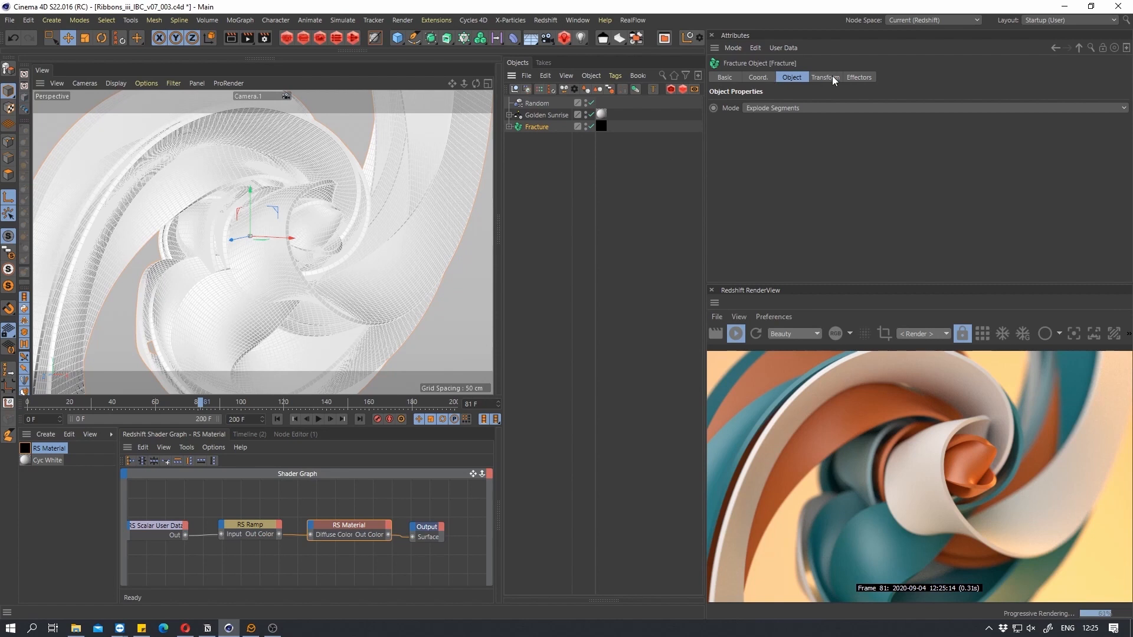
{"action": "left_click", "coordinate": [856, 79]}
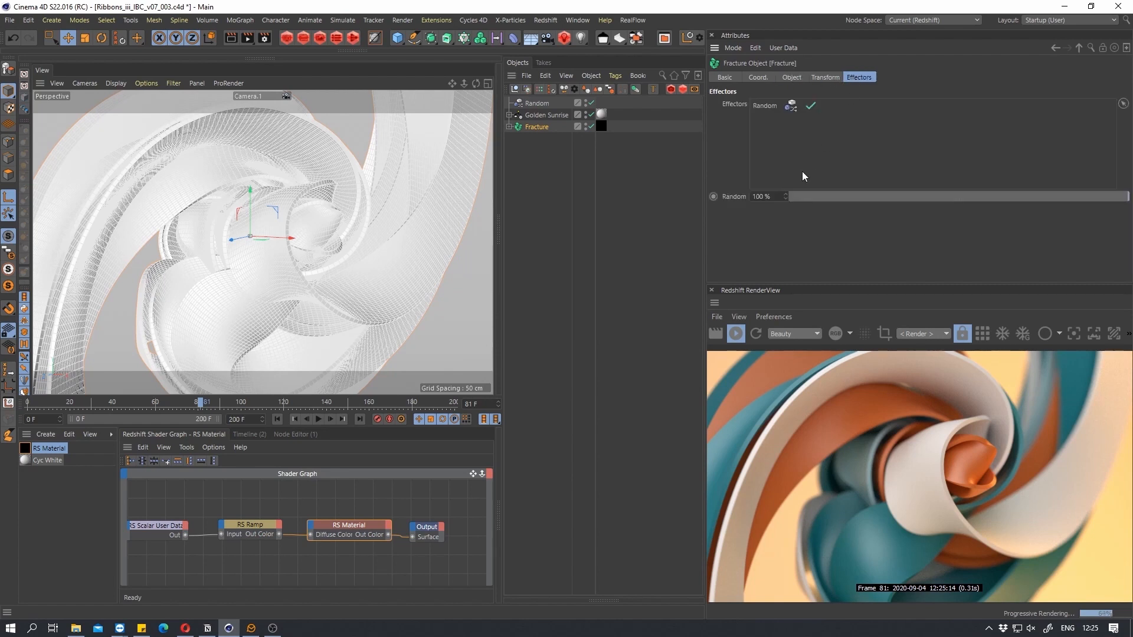
{"action": "left_click", "coordinate": [528, 102]}
{"action": "left_click", "coordinate": [538, 127]}
{"action": "left_click", "coordinate": [508, 127]}
Expand the RS Ramp settings of the Fracture's RS Material and browse the available gradient presets
{"action": "left_click", "coordinate": [624, 128]}
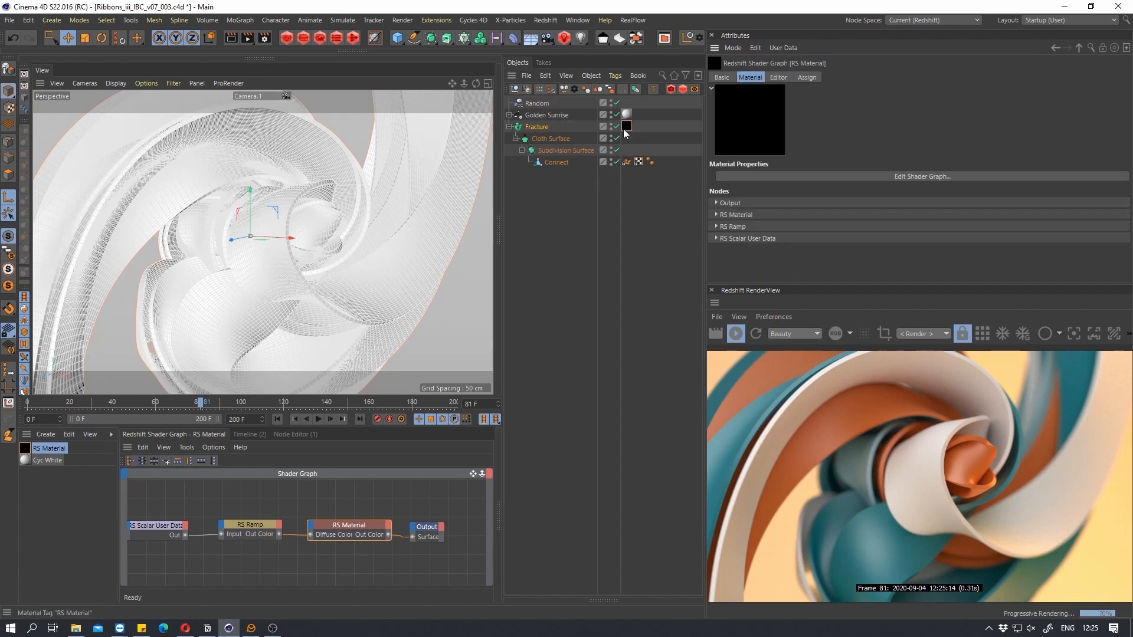
{"action": "left_click", "coordinate": [720, 227]}
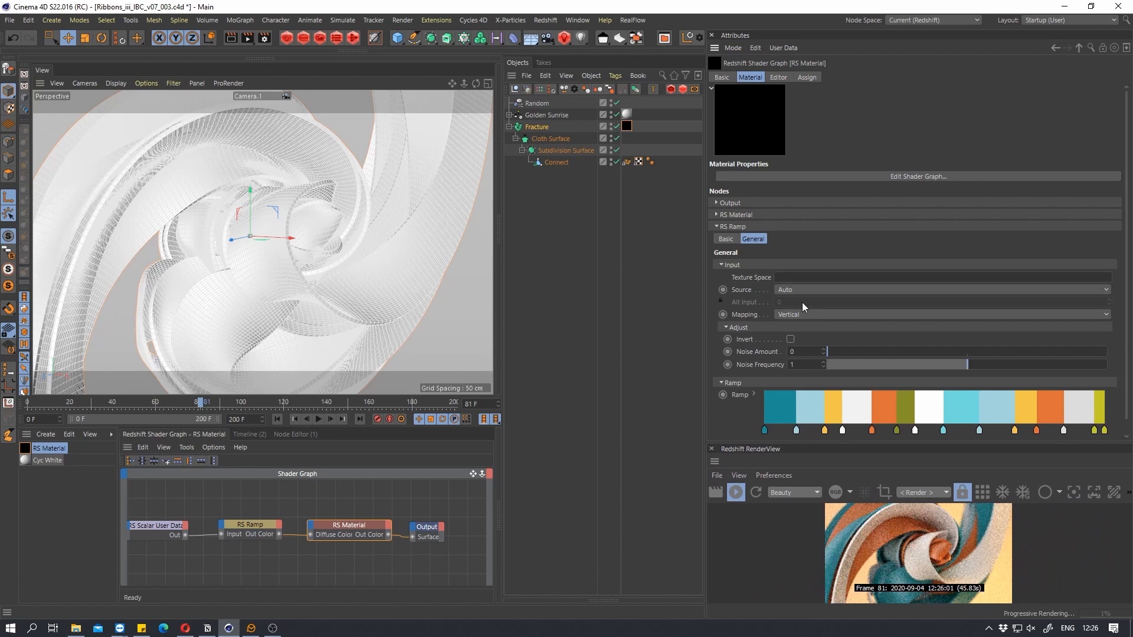
{"action": "scroll", "coordinate": [802, 306], "scroll_direction": "down", "scroll_amount": 1}
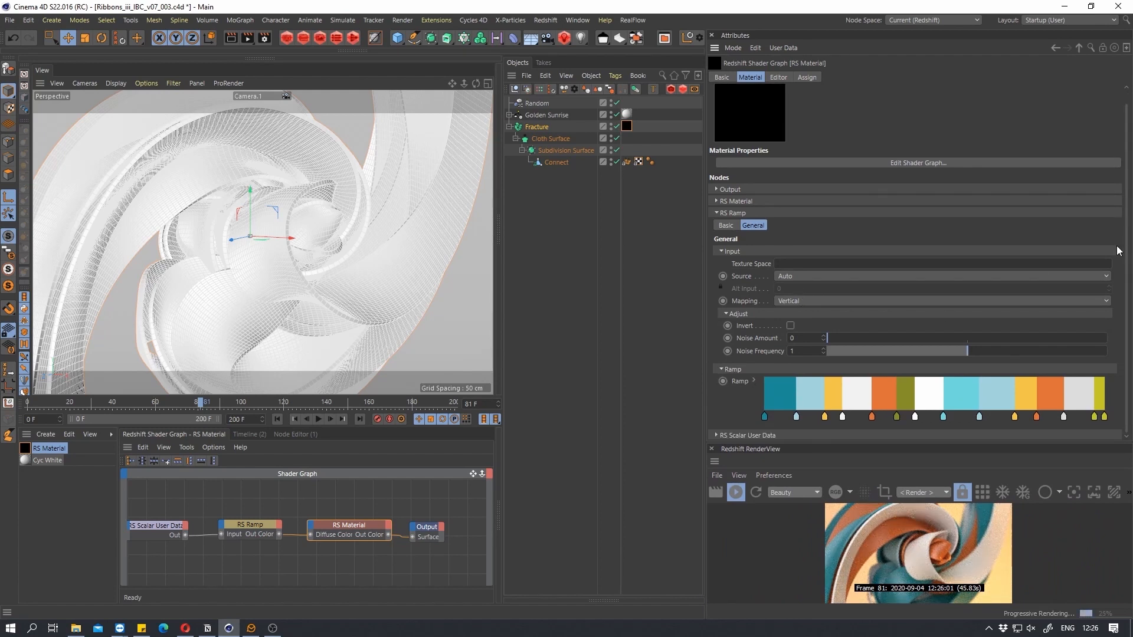
{"action": "left_click", "coordinate": [753, 381]}
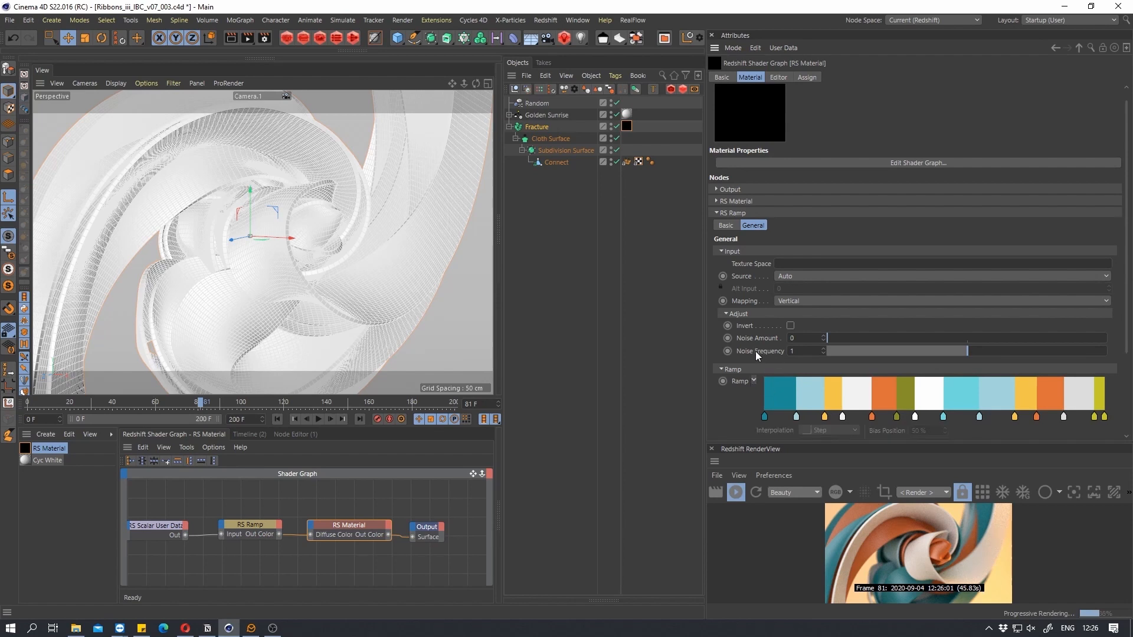
{"action": "scroll", "coordinate": [757, 354], "scroll_direction": "down", "scroll_amount": 4}
{"action": "left_click", "coordinate": [780, 417]}
{"action": "scroll", "coordinate": [773, 378], "scroll_direction": "down", "scroll_amount": 10}
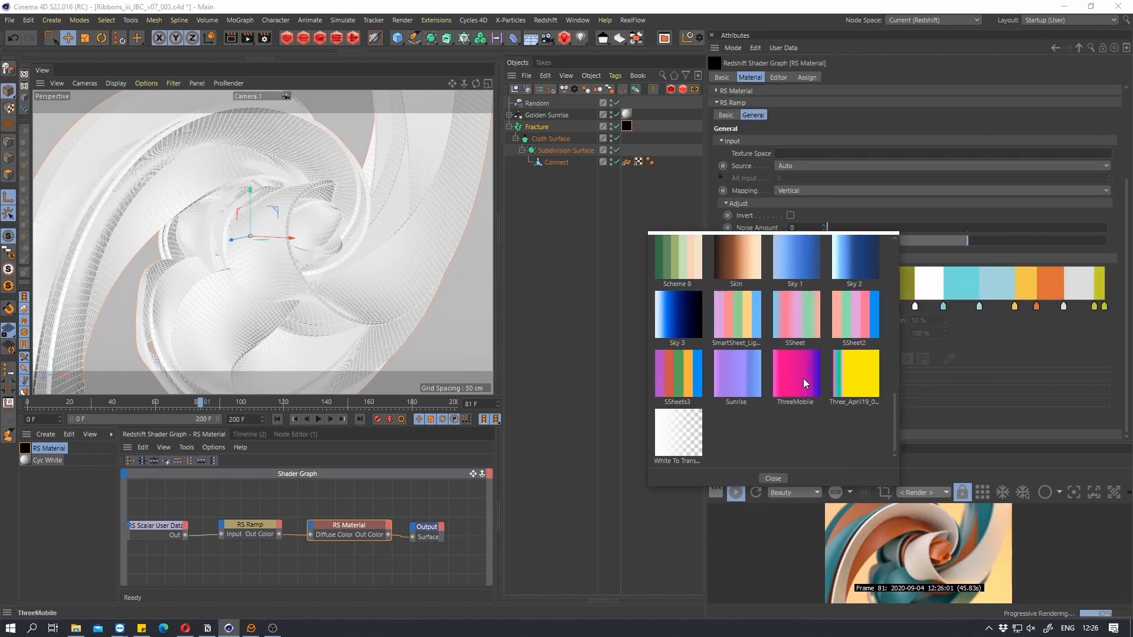
{"action": "scroll", "coordinate": [718, 342], "scroll_direction": "up", "scroll_amount": 3}
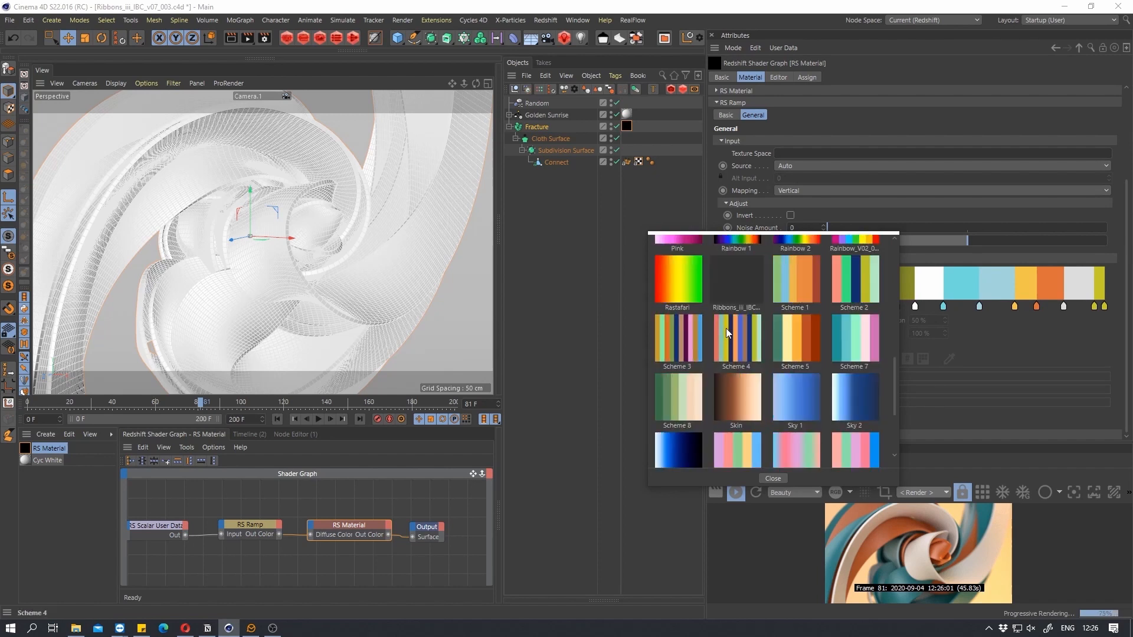
{"action": "scroll", "coordinate": [734, 315], "scroll_direction": "down", "scroll_amount": 3}
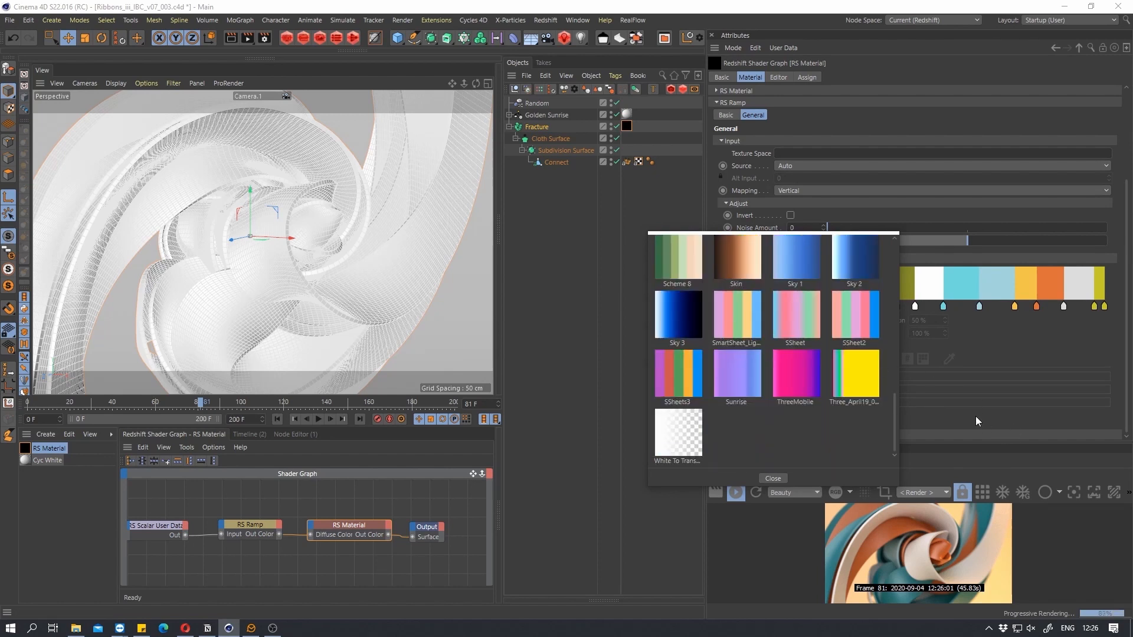
{"action": "left_click", "coordinate": [939, 416]}
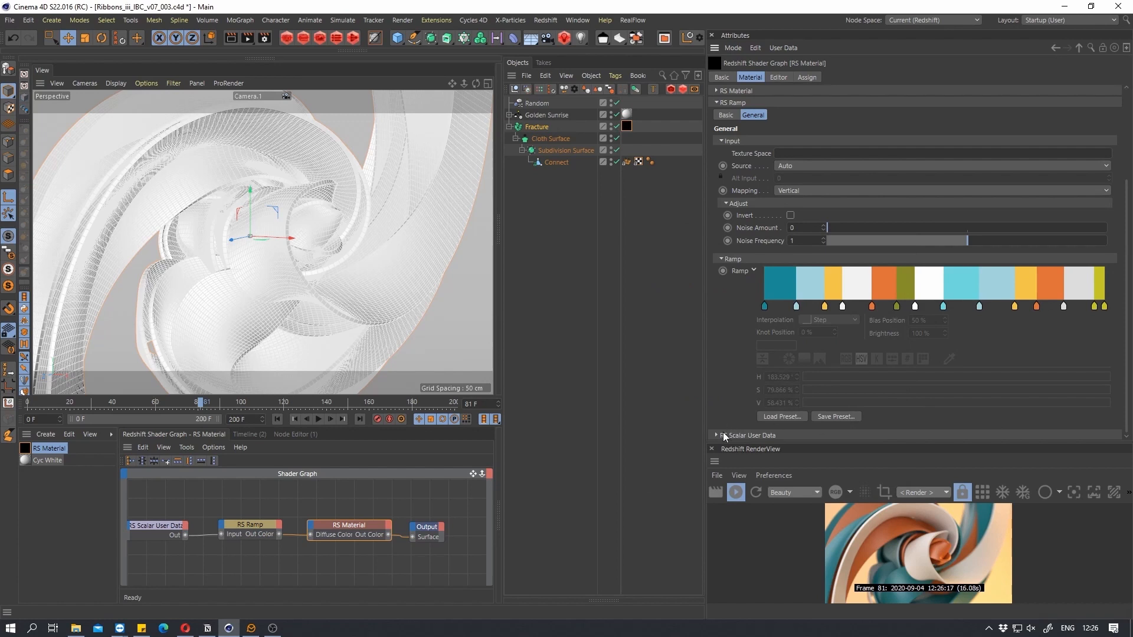
Select the ramp's first knot, show its colour swatches and browse the saved palette presets
{"action": "left_click", "coordinate": [764, 305]}
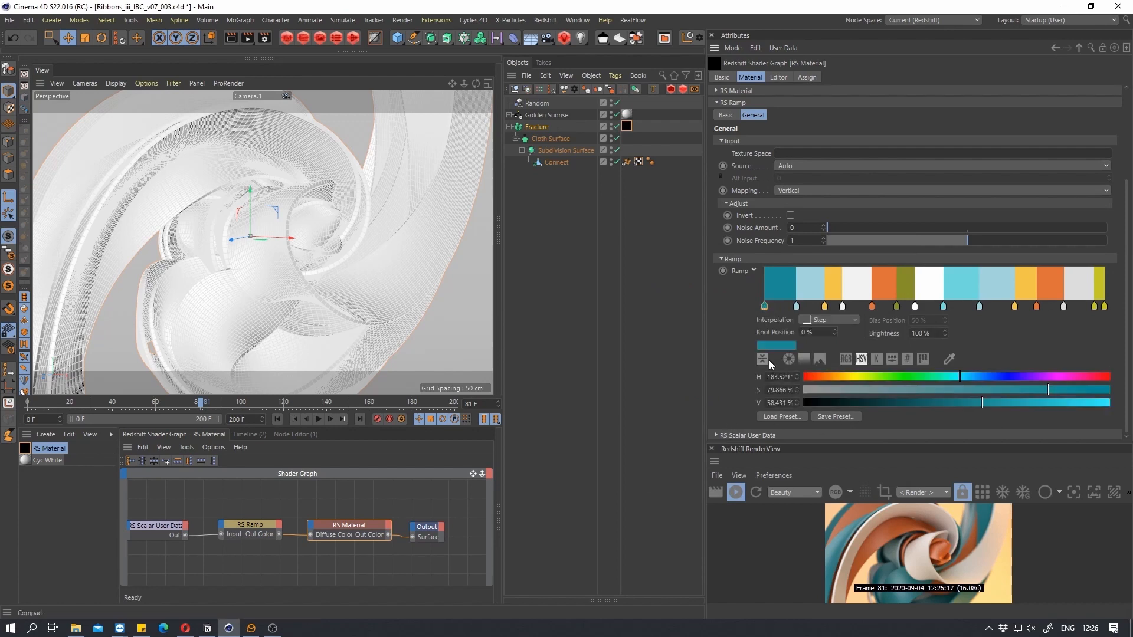
{"action": "left_click", "coordinate": [924, 359]}
{"action": "scroll", "coordinate": [728, 396], "scroll_direction": "down", "scroll_amount": 2}
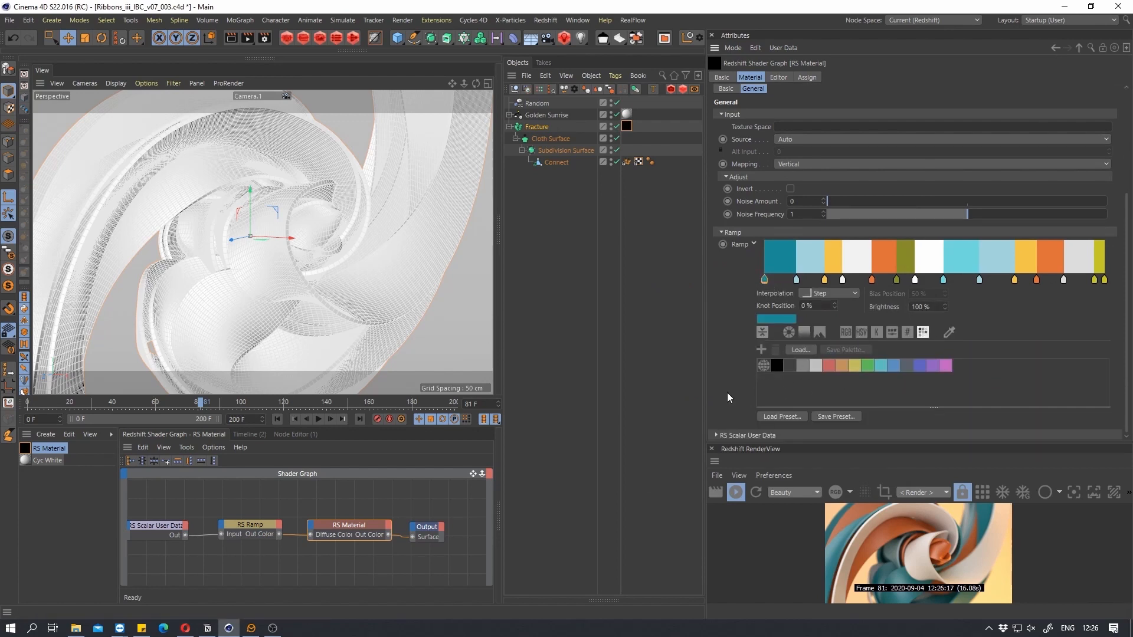
{"action": "left_click", "coordinate": [792, 416]}
{"action": "left_click", "coordinate": [963, 402]}
{"action": "left_click", "coordinate": [807, 351]}
{"action": "scroll", "coordinate": [767, 365], "scroll_direction": "down", "scroll_amount": 3}
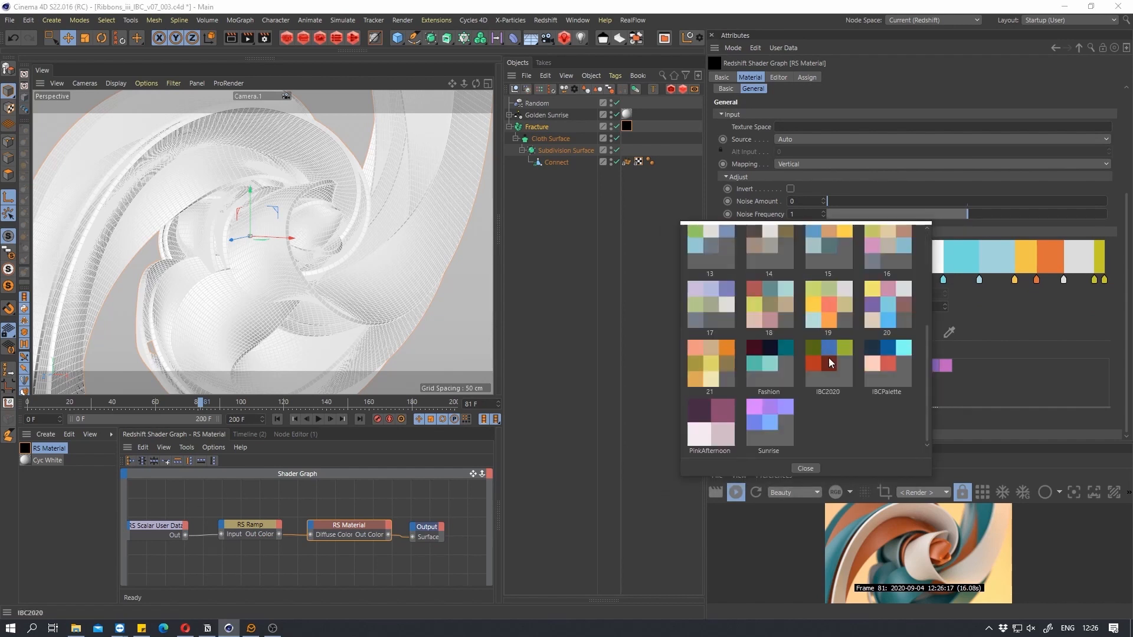
{"action": "left_click", "coordinate": [1013, 388]}
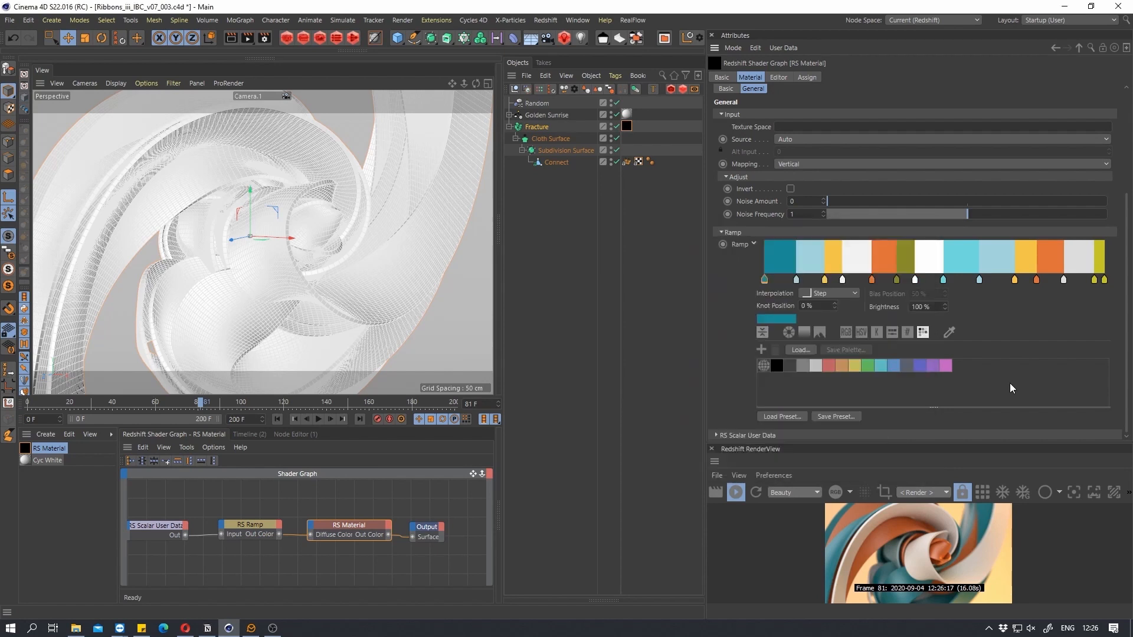
{"action": "scroll", "coordinate": [795, 379], "scroll_direction": "up", "scroll_amount": 3}
{"action": "scroll", "coordinate": [771, 362], "scroll_direction": "down", "scroll_amount": 3}
Load download.jpg from the Downloads folder as the colour picture and sample a mauve tone from it for the ramp's first knot
{"action": "left_click", "coordinate": [818, 333]}
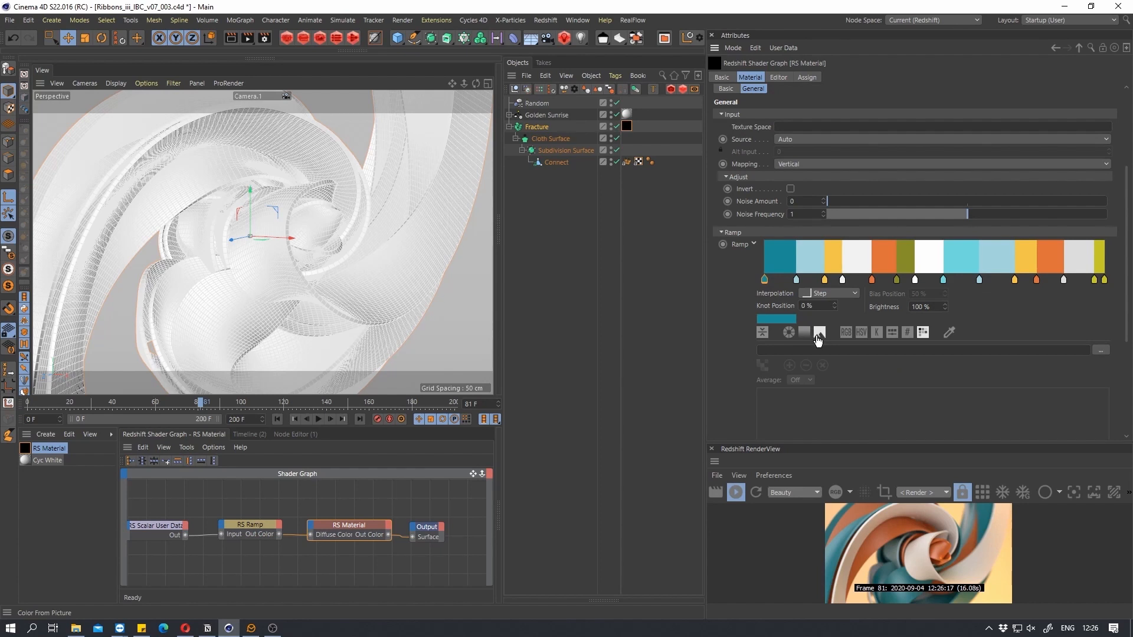
{"action": "left_click", "coordinate": [1100, 350]}
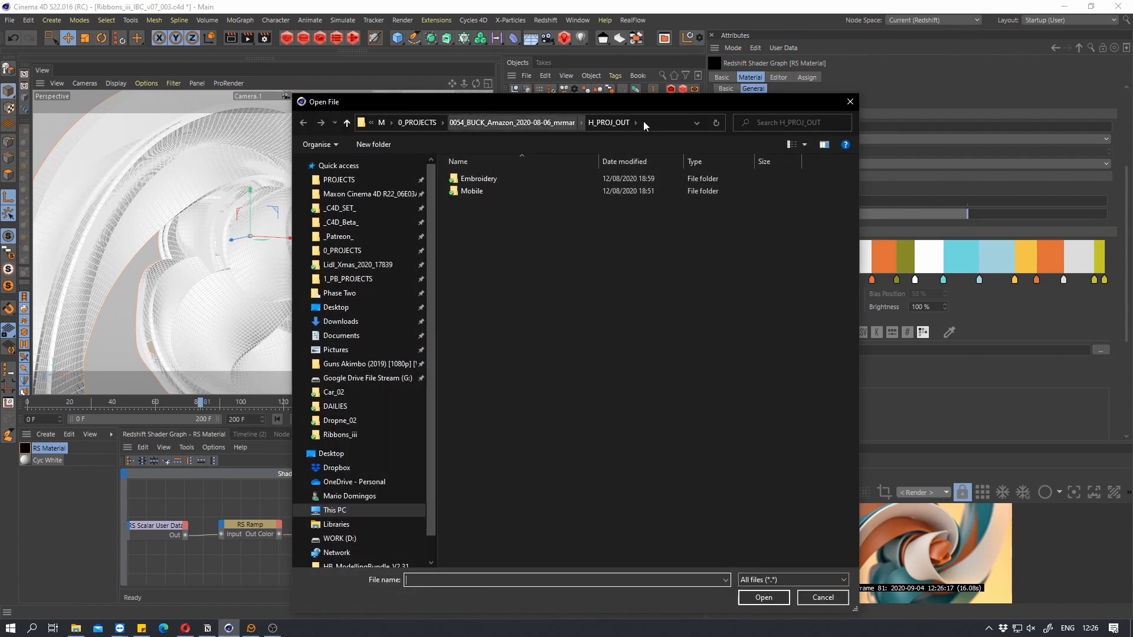
{"action": "left_click", "coordinate": [850, 102]}
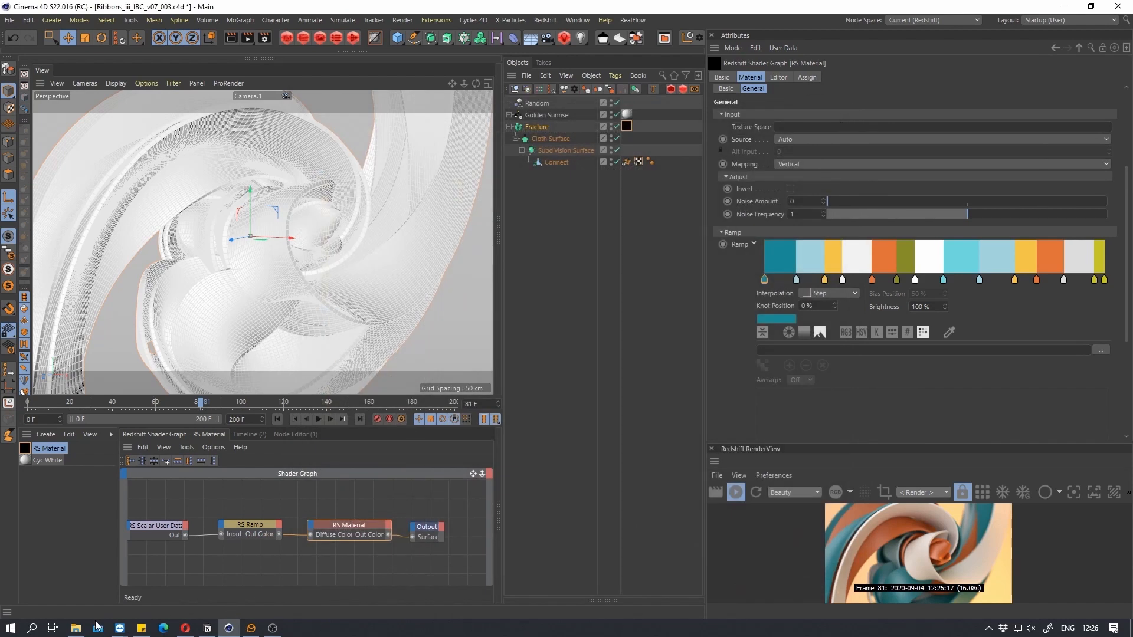
{"action": "key", "text": "alt+Tab"}
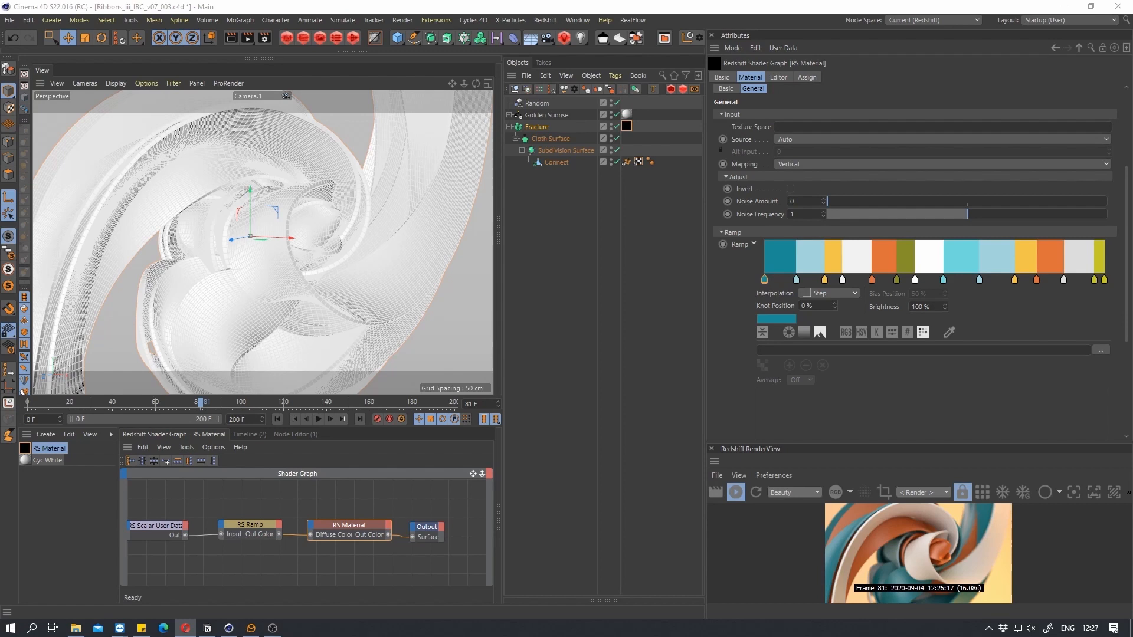
{"action": "left_click", "coordinate": [1100, 350]}
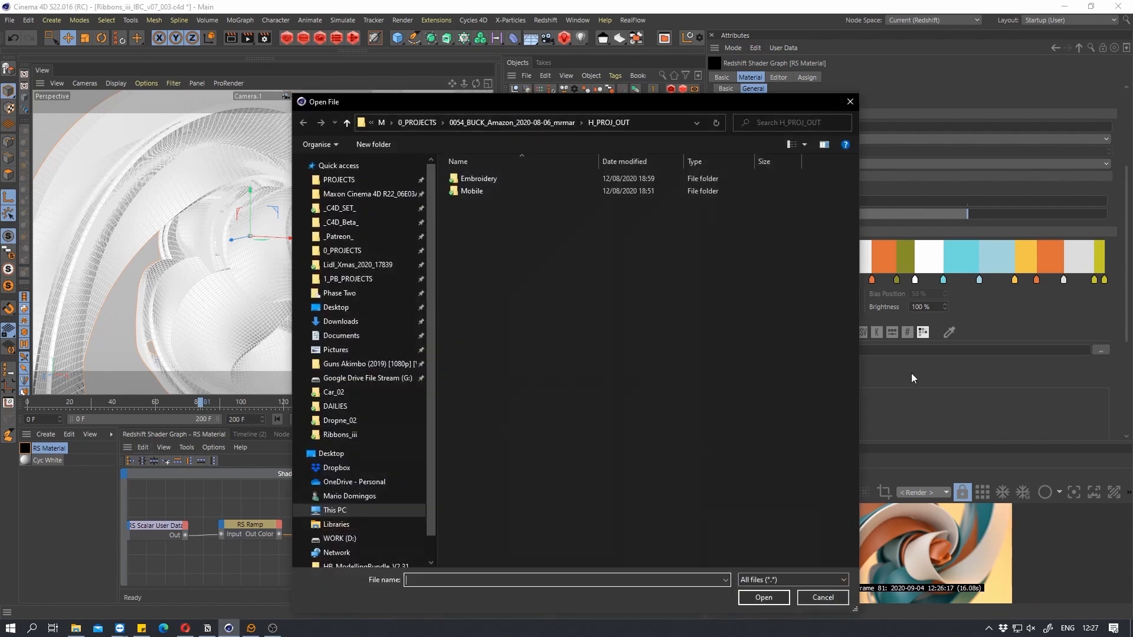
{"action": "left_click", "coordinate": [340, 321]}
{"action": "left_click", "coordinate": [481, 195]}
{"action": "left_click", "coordinate": [763, 598]}
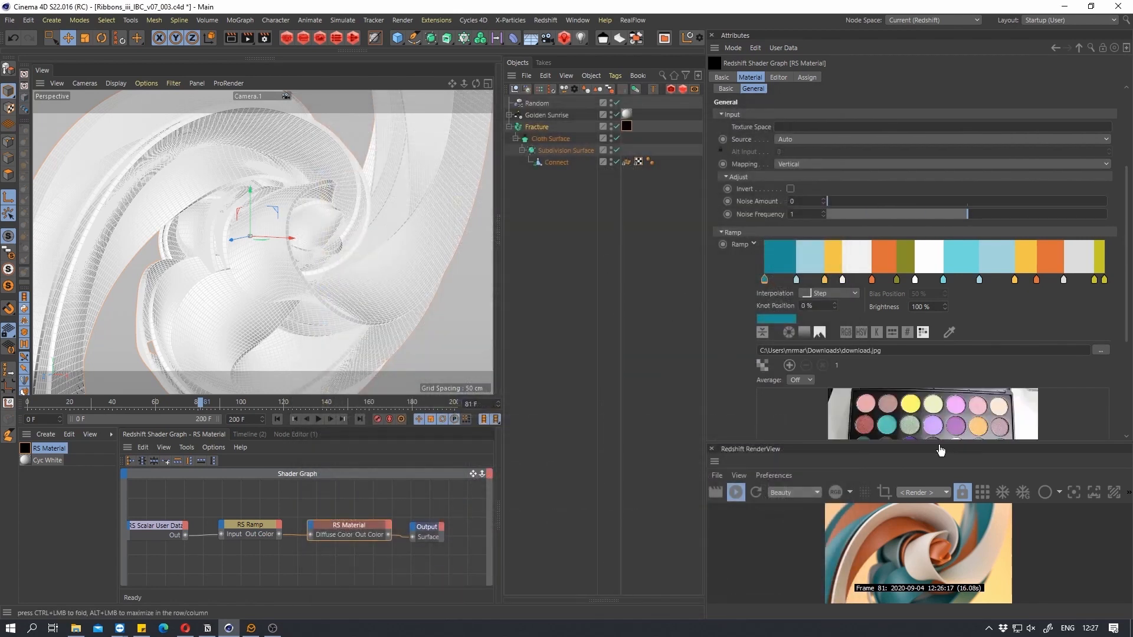
{"action": "scroll", "coordinate": [802, 250], "scroll_direction": "down", "scroll_amount": 3}
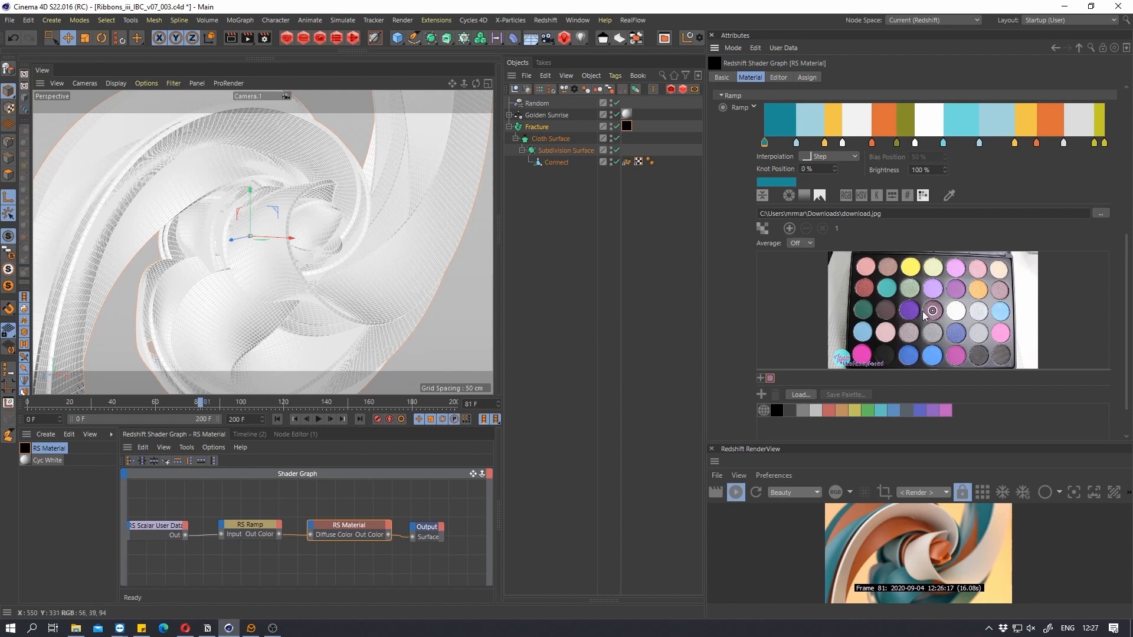
{"action": "left_click", "coordinate": [978, 298]}
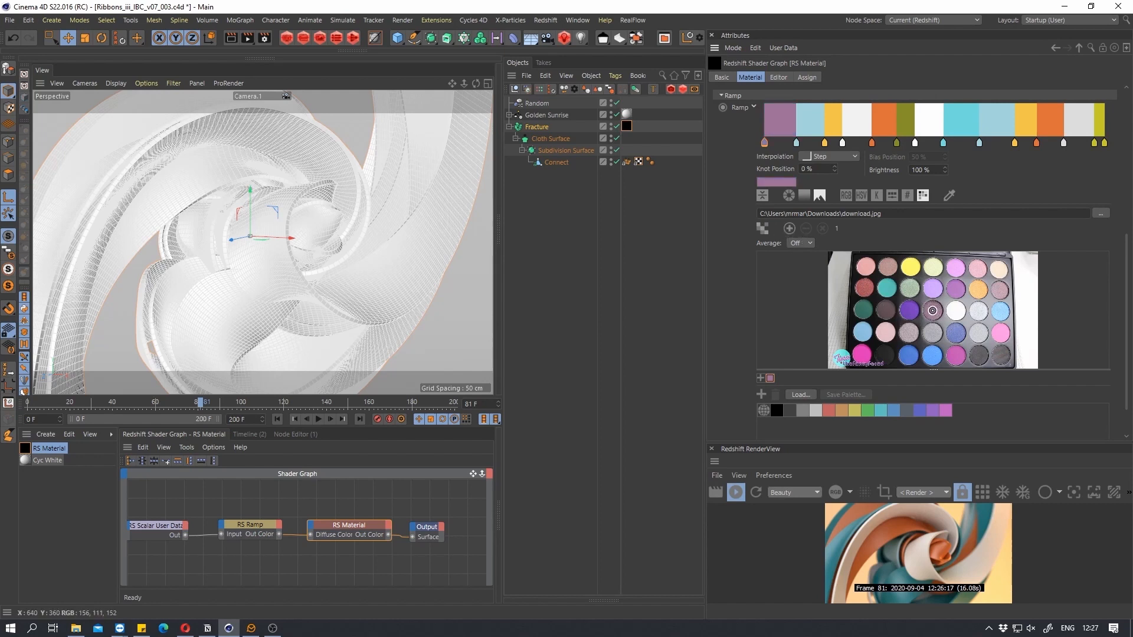
Add a second colour sample to the reference picture and place the samples on the orchid and mauve swatches
{"action": "mouse_move", "coordinate": [978, 298]}
{"action": "left_mouse_down"}
{"action": "mouse_move", "coordinate": [934, 309]}
{"action": "mouse_move", "coordinate": [930, 291]}
{"action": "left_mouse_up"}
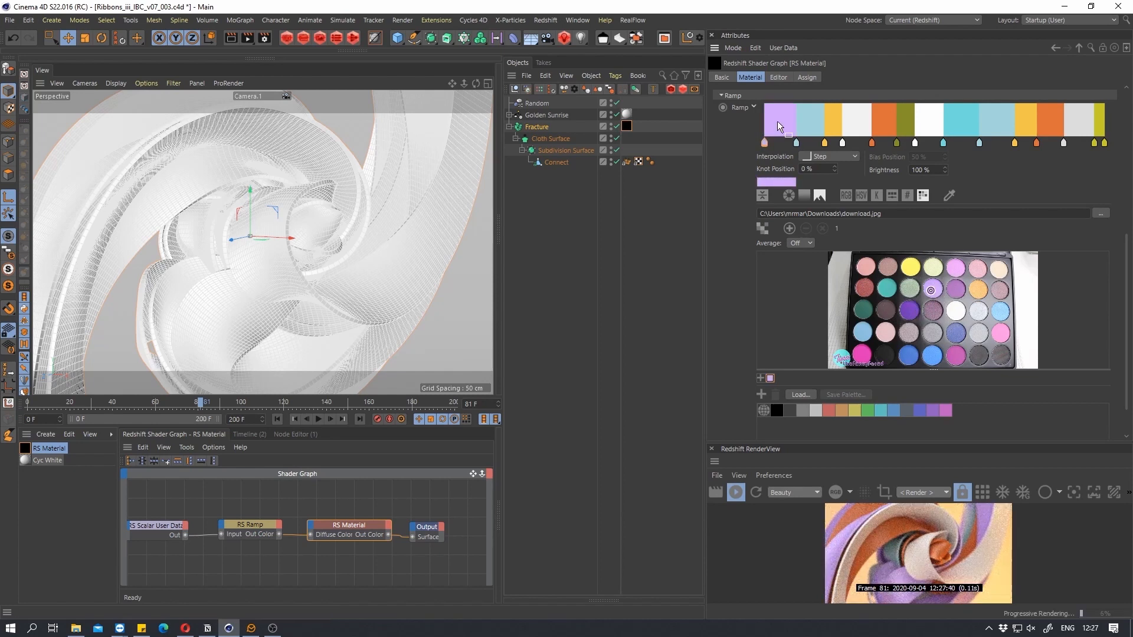
{"action": "scroll", "coordinate": [782, 276], "scroll_direction": "down", "scroll_amount": 1}
{"action": "scroll", "coordinate": [782, 276], "scroll_direction": "up", "scroll_amount": 2}
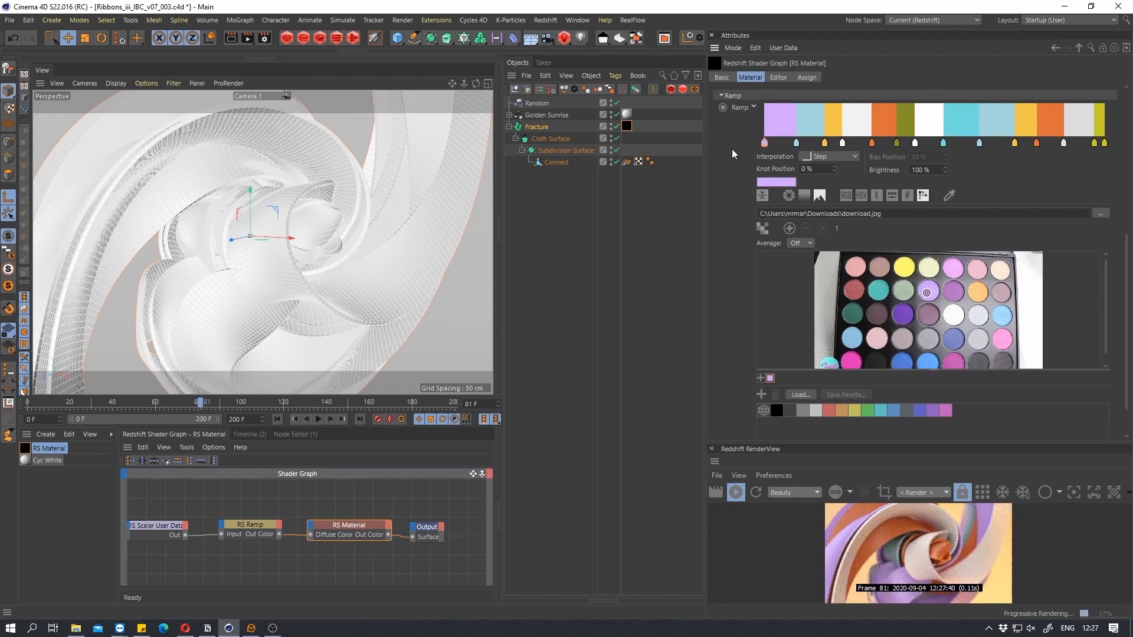
{"action": "left_click", "coordinate": [789, 229]}
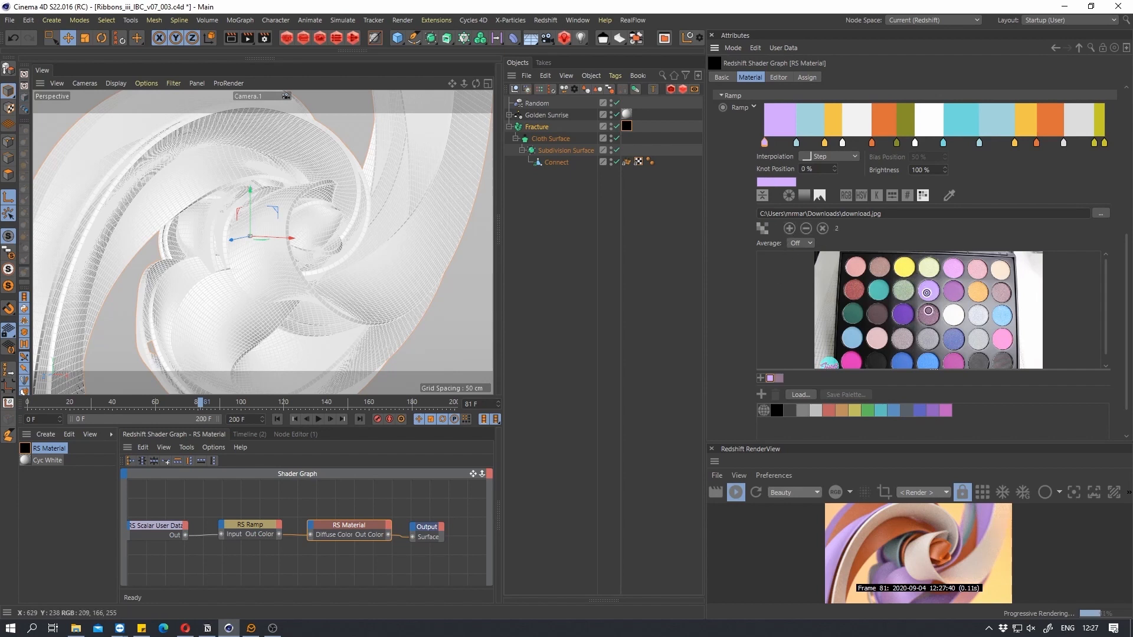
{"action": "left_click_drag", "start_coordinate": [928, 295], "coordinate": [951, 289]}
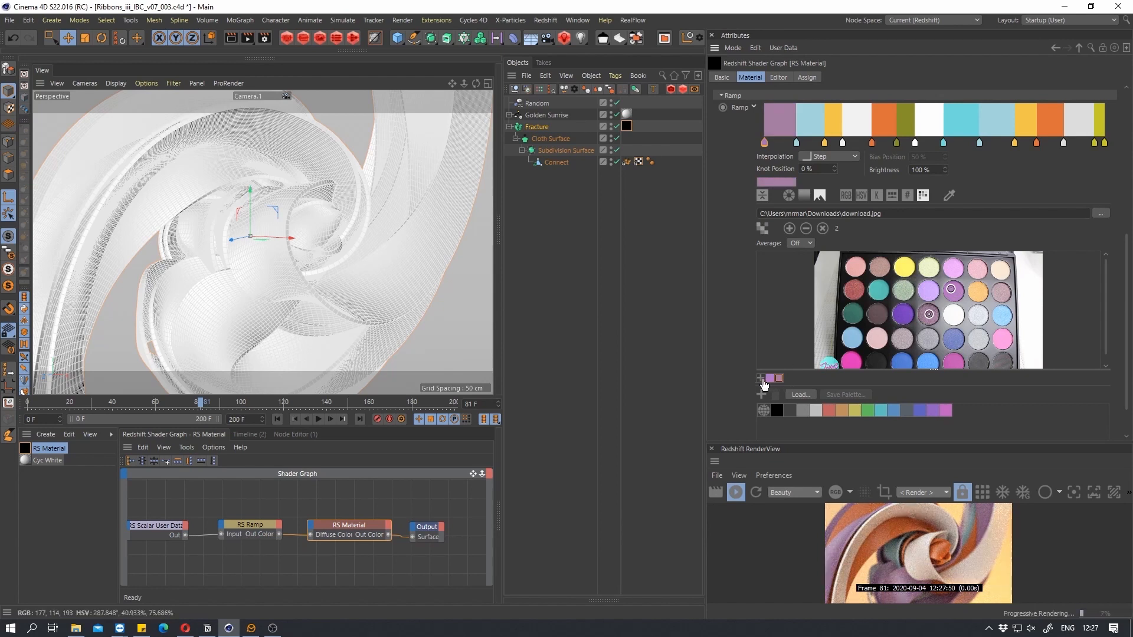
Add two more colour samples to the picture and place them on the yellow and light orange swatches
{"action": "left_click", "coordinate": [788, 228]}
{"action": "scroll", "coordinate": [907, 268], "scroll_direction": "down", "scroll_amount": 1}
{"action": "scroll", "coordinate": [907, 268], "scroll_direction": "up", "scroll_amount": 1}
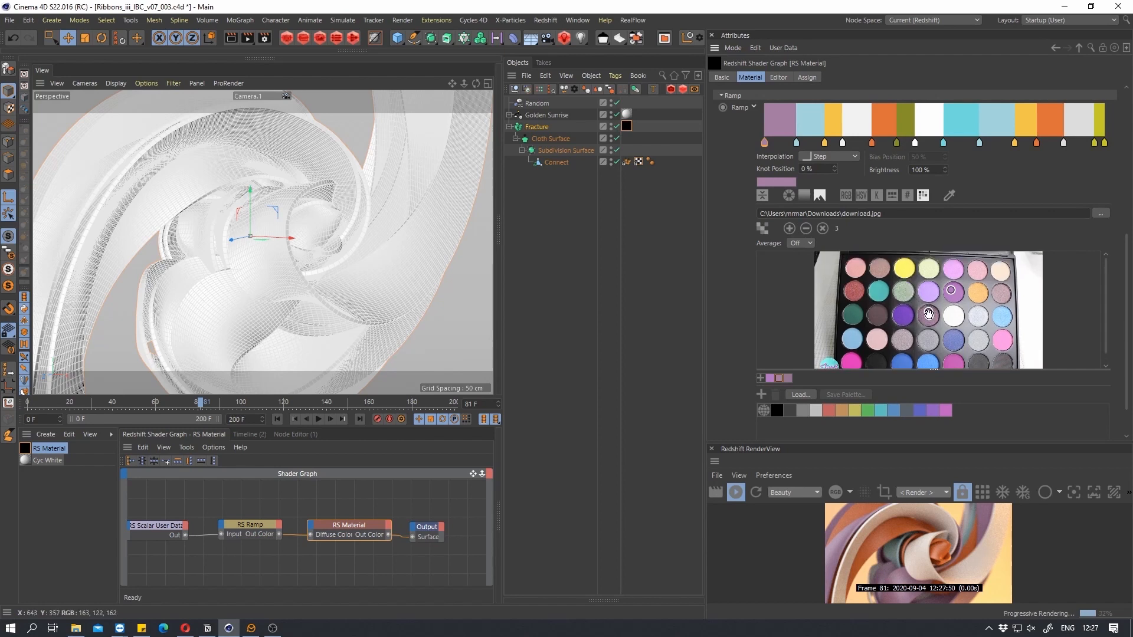
{"action": "left_click", "coordinate": [906, 269]}
{"action": "left_click", "coordinate": [789, 228]}
{"action": "left_click", "coordinate": [946, 302]}
{"action": "left_click", "coordinate": [979, 291]}
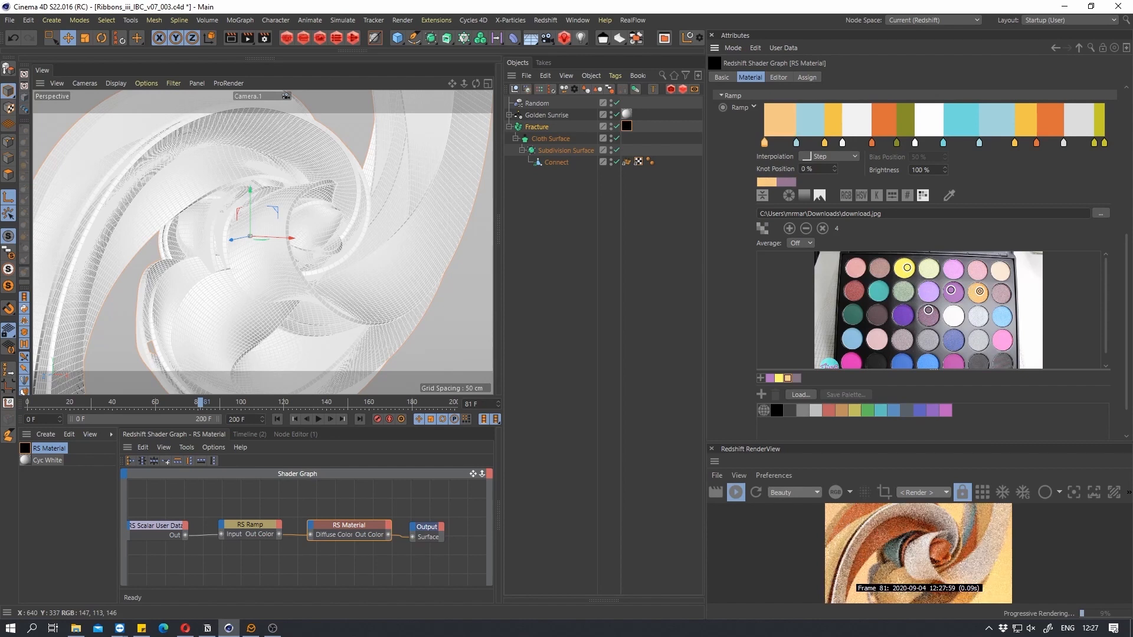
Add two further colour samples and place them on the picture's deep violet and light blue swatches
{"action": "left_click", "coordinate": [789, 229]}
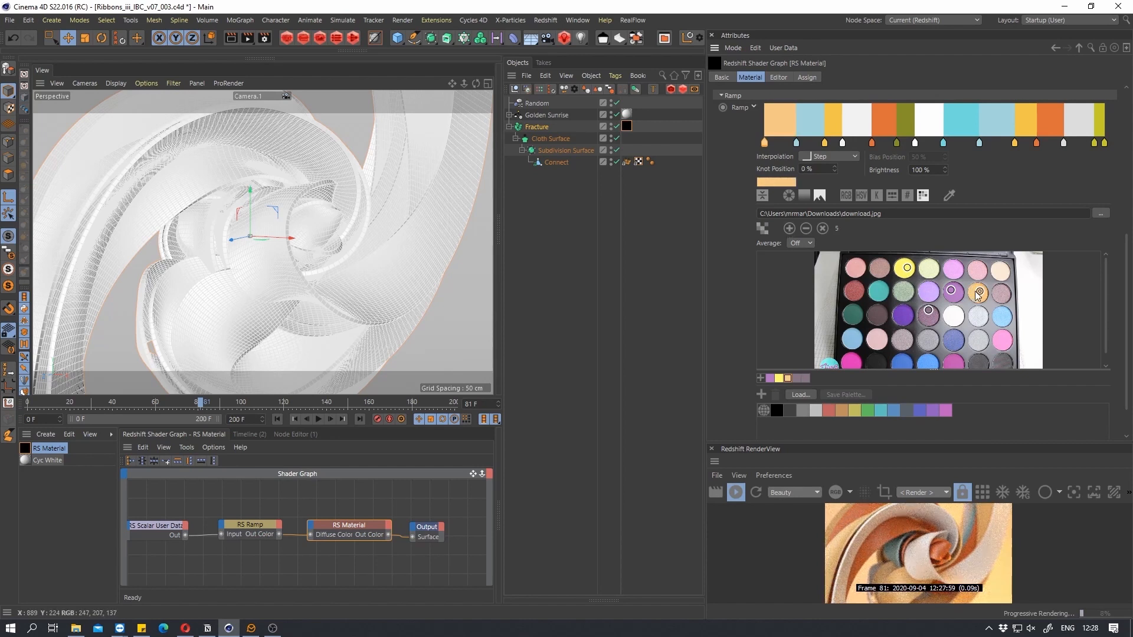
{"action": "left_click", "coordinate": [789, 228]}
{"action": "left_click_drag", "start_coordinate": [927, 311], "coordinate": [1004, 317]}
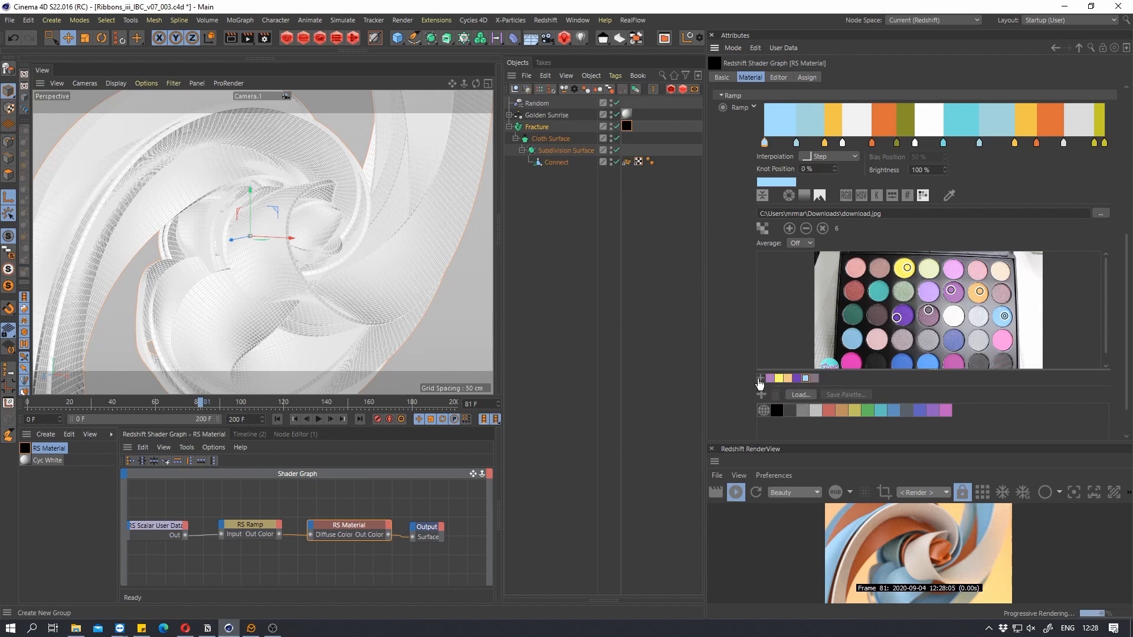
Create a swatch group named ibc from the six colours sampled in the picture
{"action": "left_click", "coordinate": [760, 379]}
{"action": "left_click", "coordinate": [712, 384]}
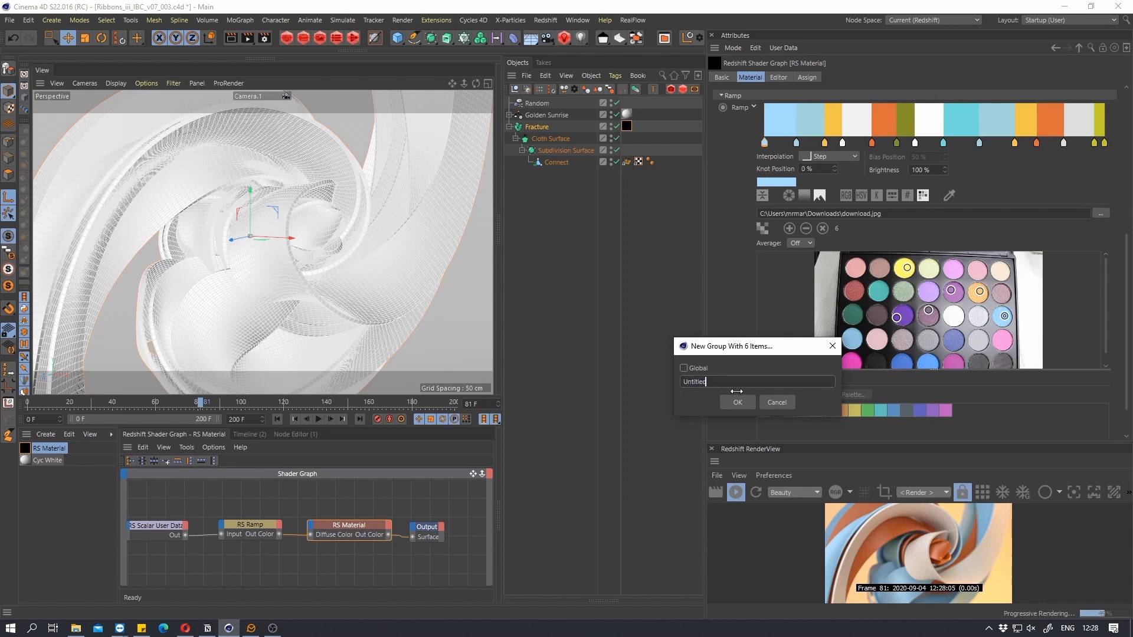
{"action": "double_click", "coordinate": [702, 382]}
{"action": "key", "text": "BackSpace"}
{"action": "left_click", "coordinate": [737, 402]}
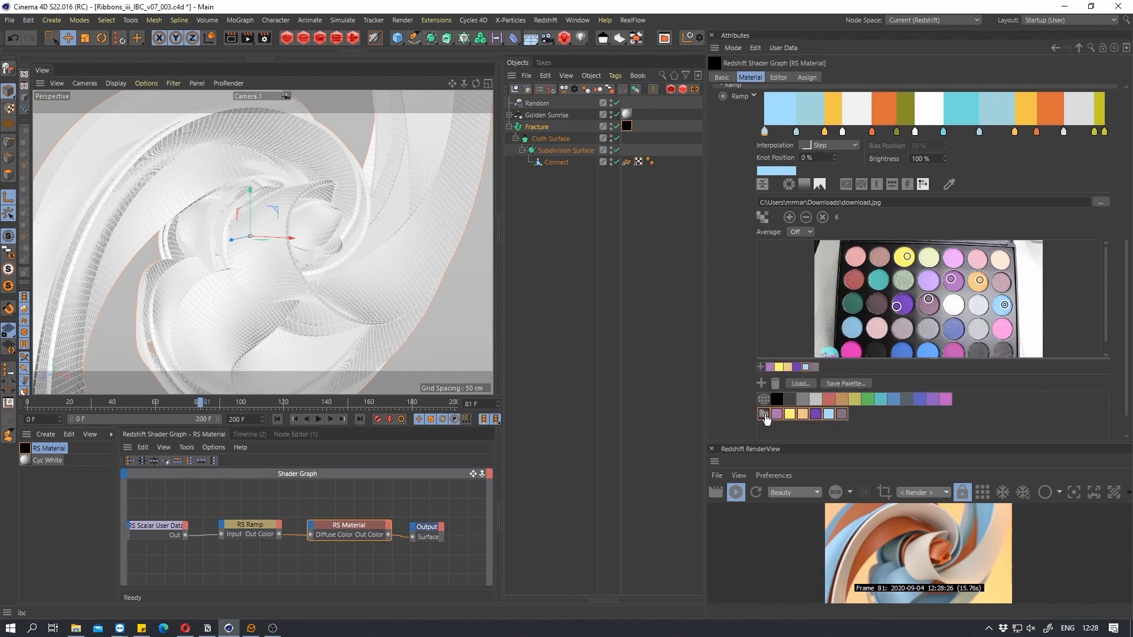
Browse the library of saved colour palettes
{"action": "scroll", "coordinate": [757, 415], "scroll_direction": "down", "scroll_amount": 1}
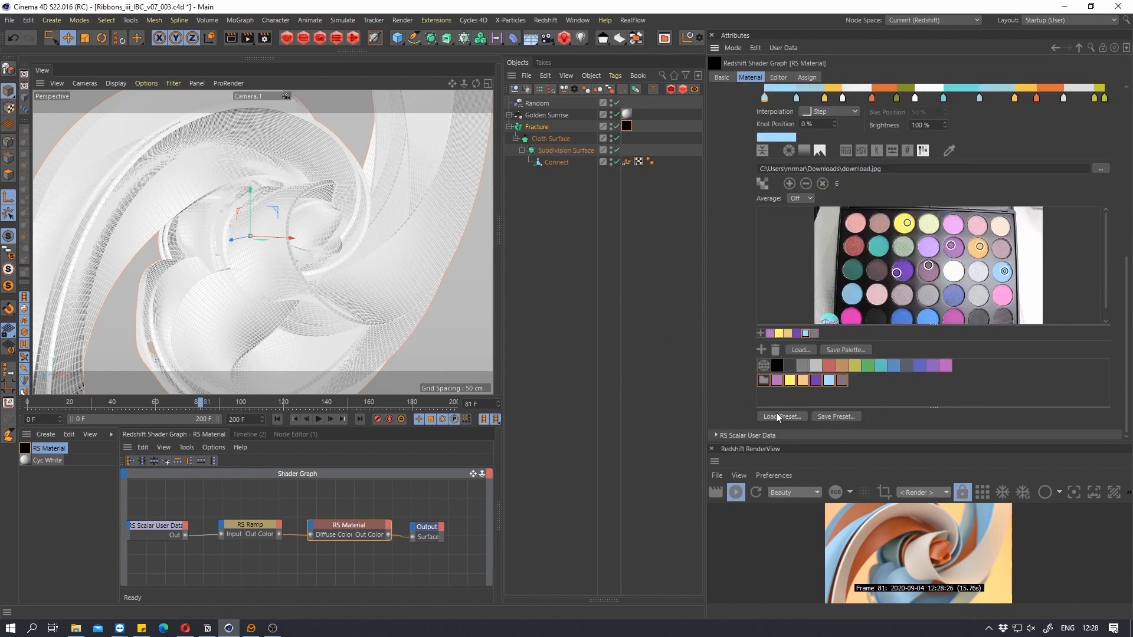
{"action": "left_click", "coordinate": [810, 351]}
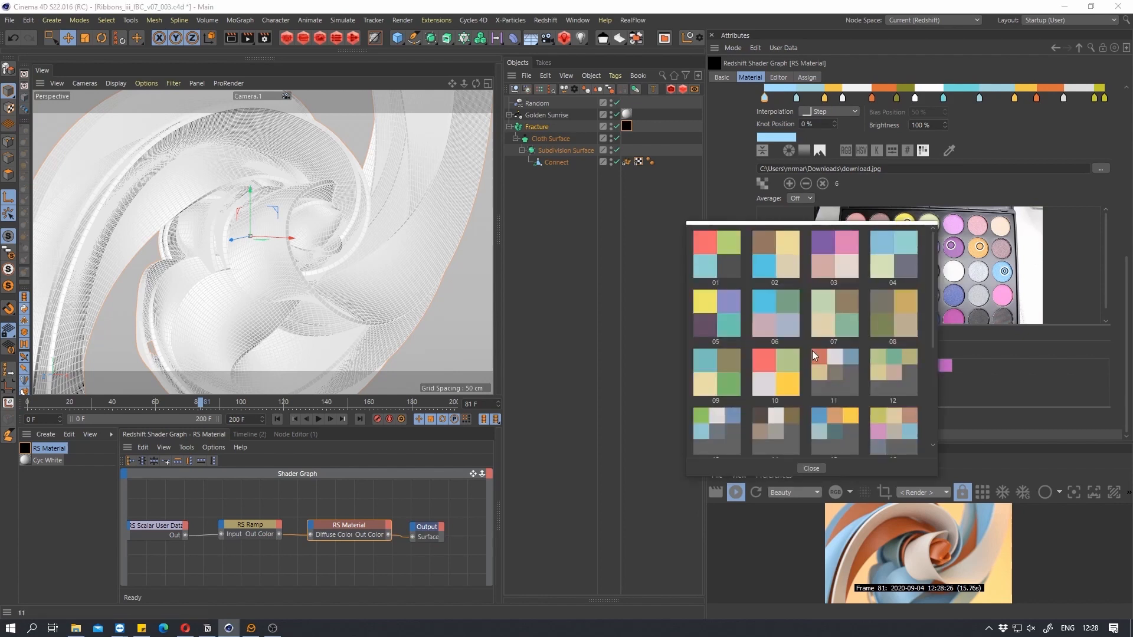
{"action": "scroll", "coordinate": [852, 354], "scroll_direction": "up", "scroll_amount": 3}
{"action": "scroll", "coordinate": [852, 354], "scroll_direction": "down", "scroll_amount": 3}
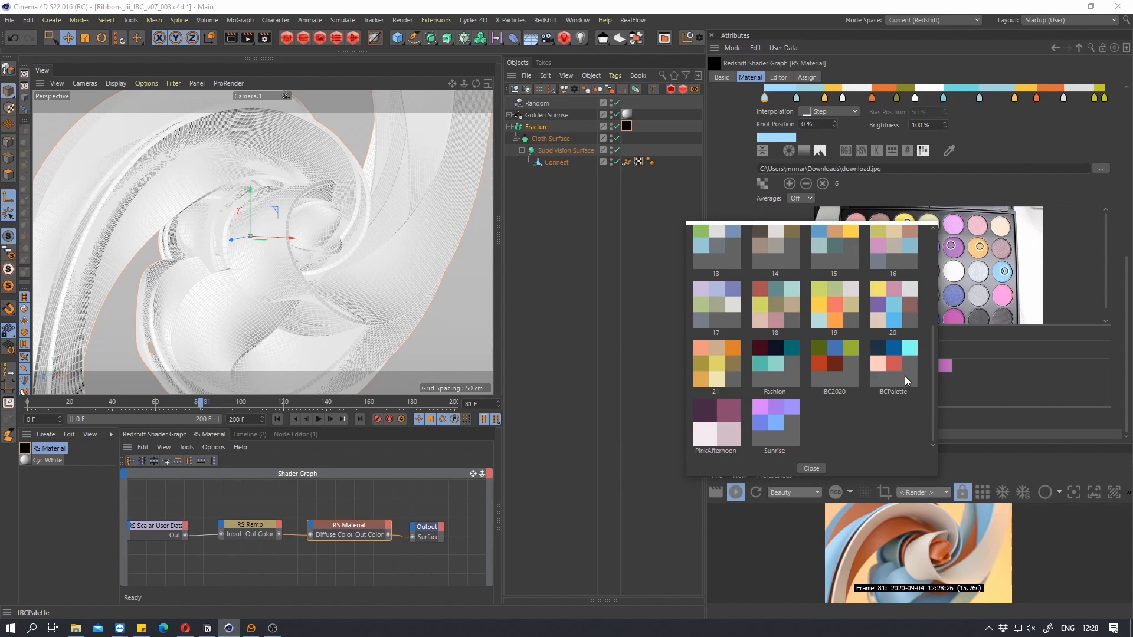
{"action": "left_click", "coordinate": [983, 400]}
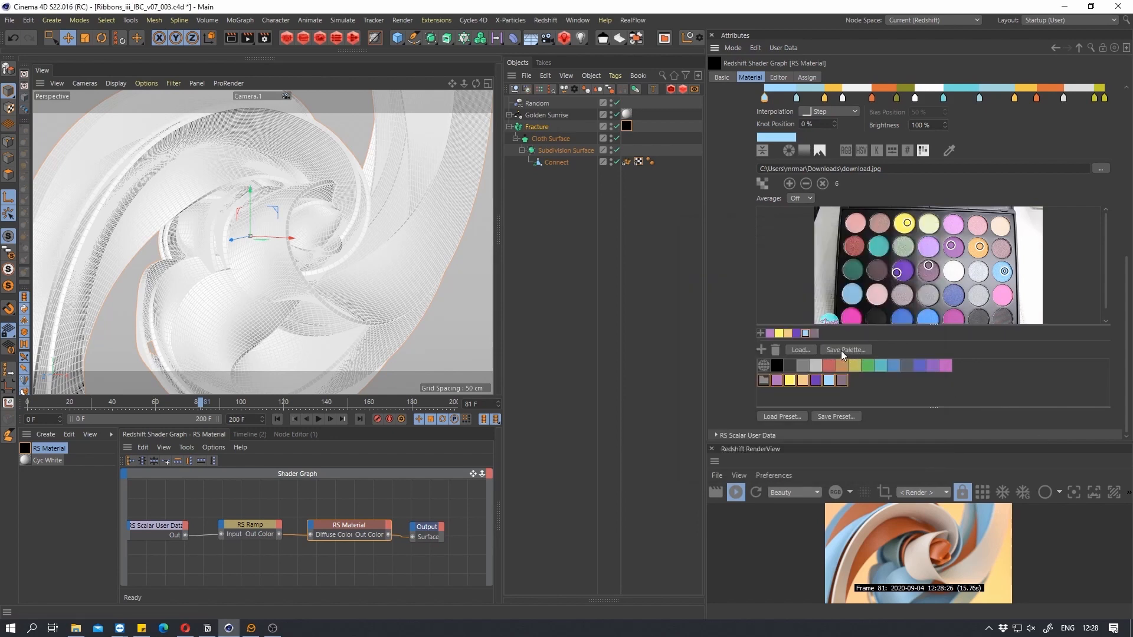
Save the swatches as a new palette preset and load the saved palette back as another swatch group
{"action": "left_click", "coordinate": [843, 353]}
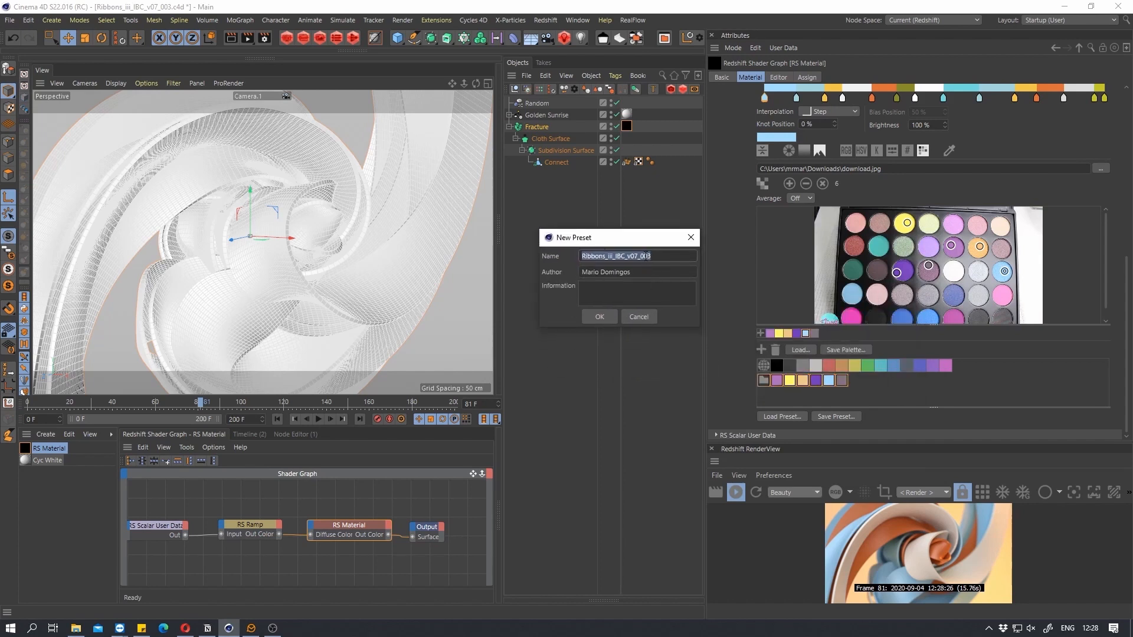
{"action": "left_click", "coordinate": [601, 317]}
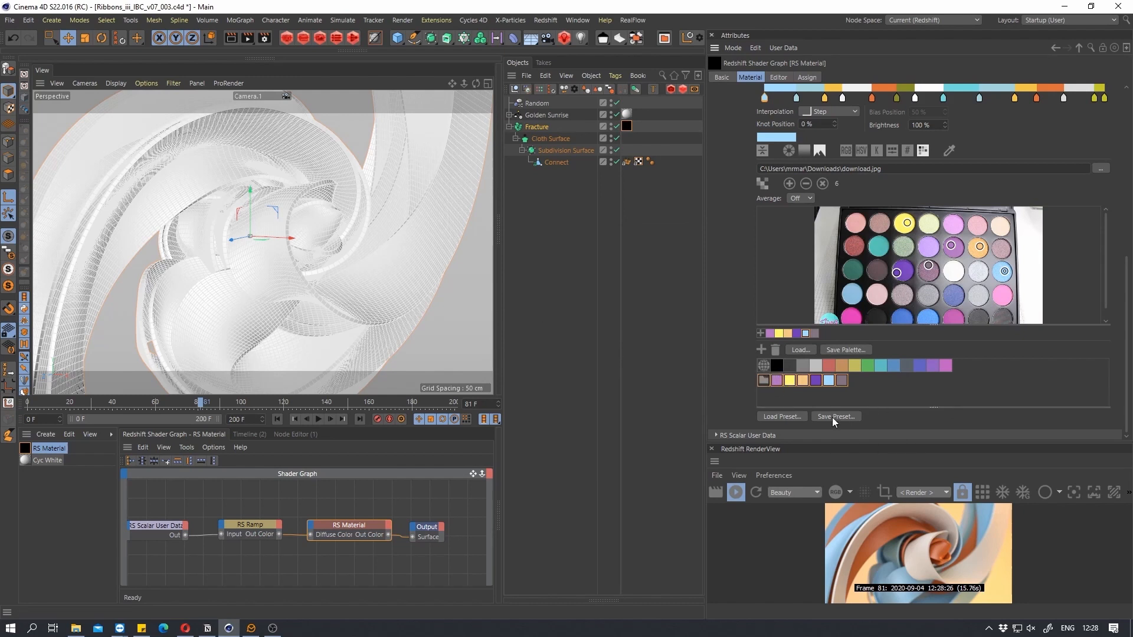
{"action": "left_click", "coordinate": [797, 420]}
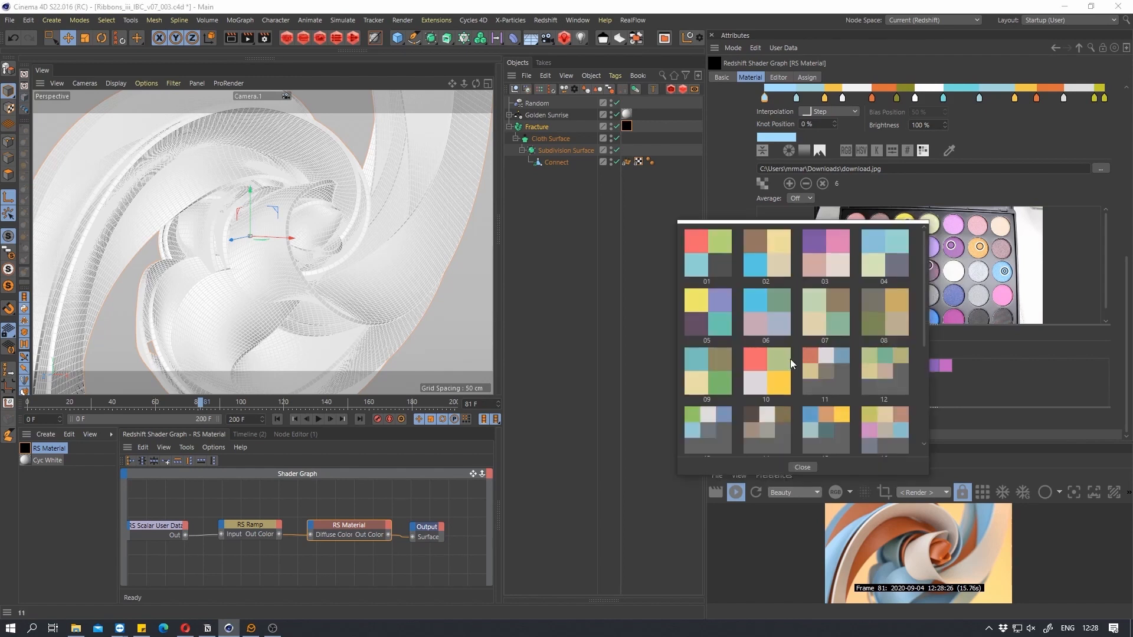
{"action": "scroll", "coordinate": [792, 364], "scroll_direction": "down", "scroll_amount": 2}
{"action": "left_click", "coordinate": [825, 426]}
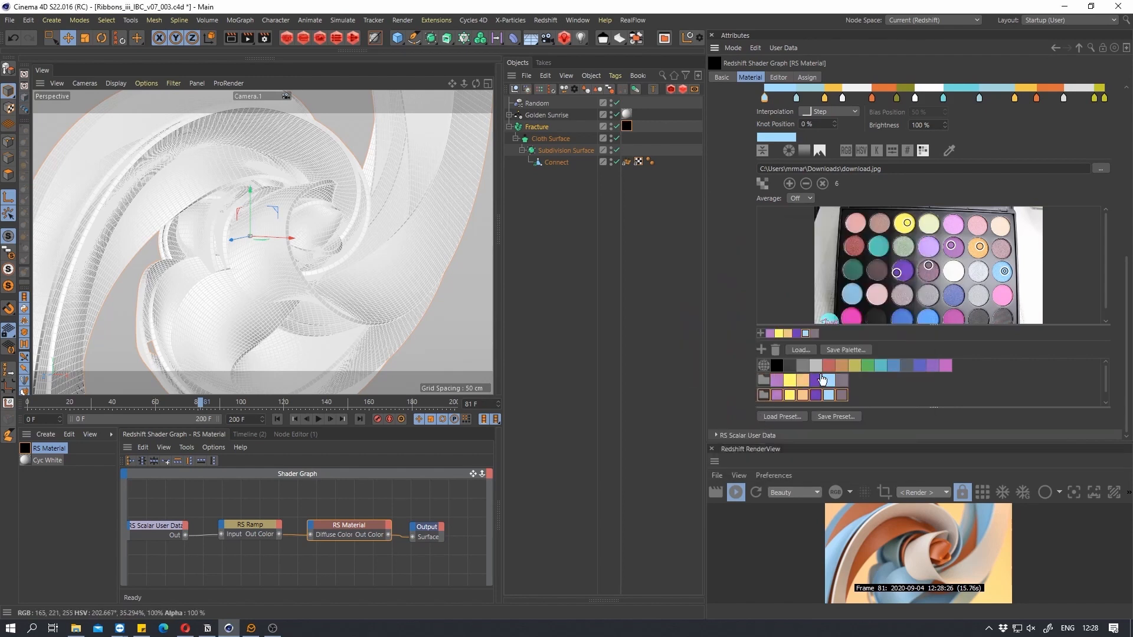
Fold away the Redshift RenderView and apply the loaded six-colour swatch group to the RS Ramp gradient
{"action": "scroll", "coordinate": [726, 322], "scroll_direction": "up", "scroll_amount": 3}
{"action": "scroll", "coordinate": [741, 329], "scroll_direction": "down", "scroll_amount": 3}
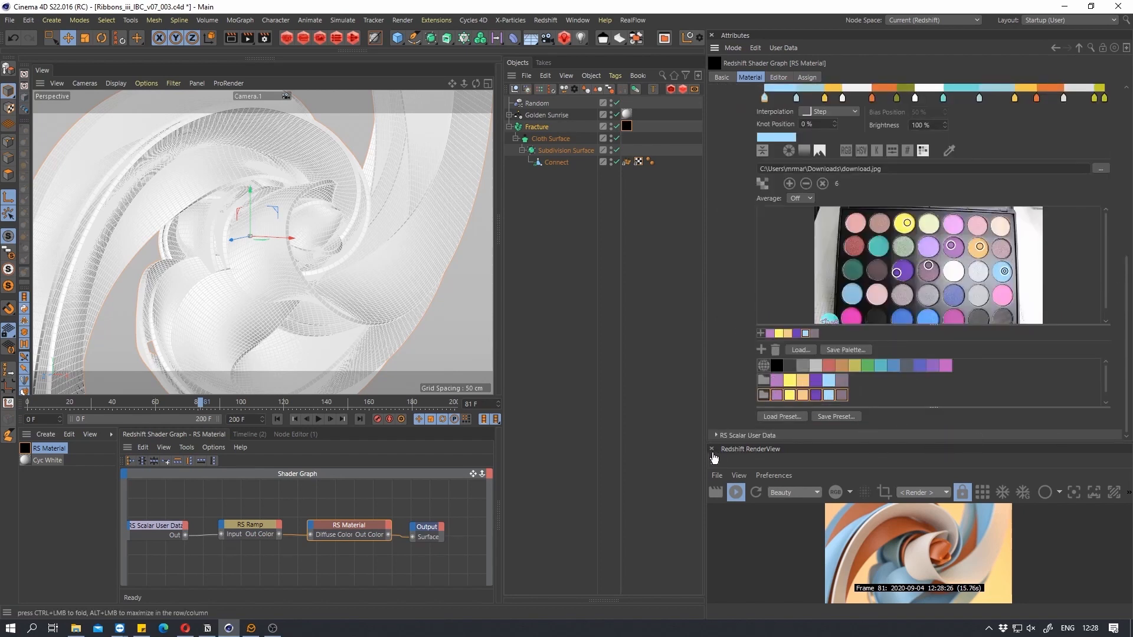
{"action": "left_click", "coordinate": [711, 449]}
{"action": "left_click_drag", "start_coordinate": [769, 359], "coordinate": [777, 242]}
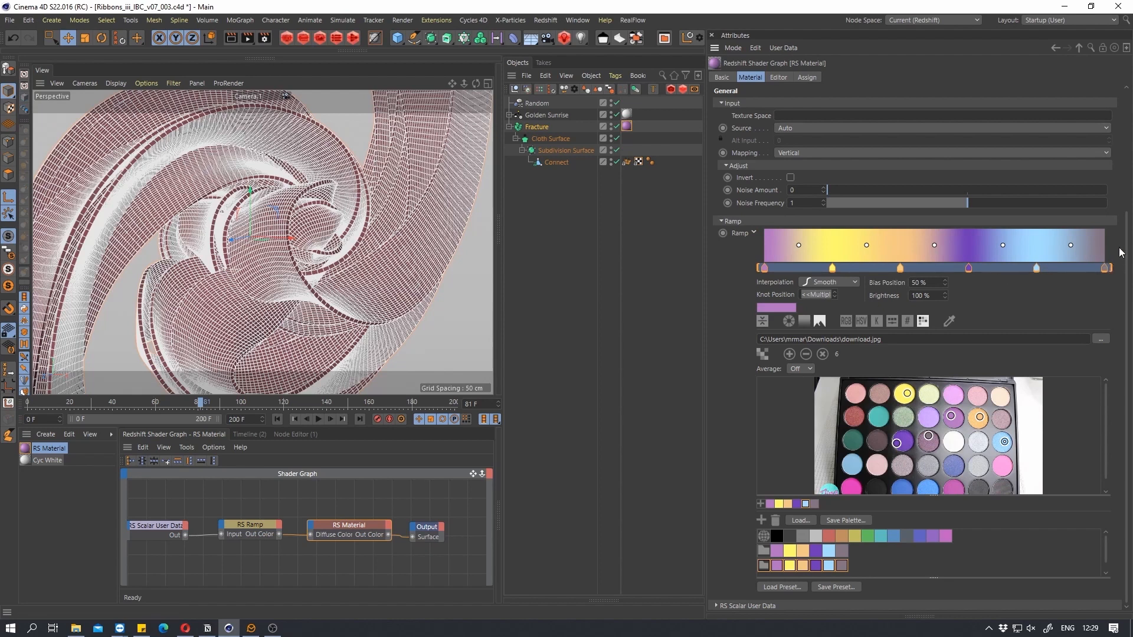
Select all the knots of the ramp and set their interpolation to Step
{"action": "scroll", "coordinate": [1116, 258], "scroll_direction": "up", "scroll_amount": 1}
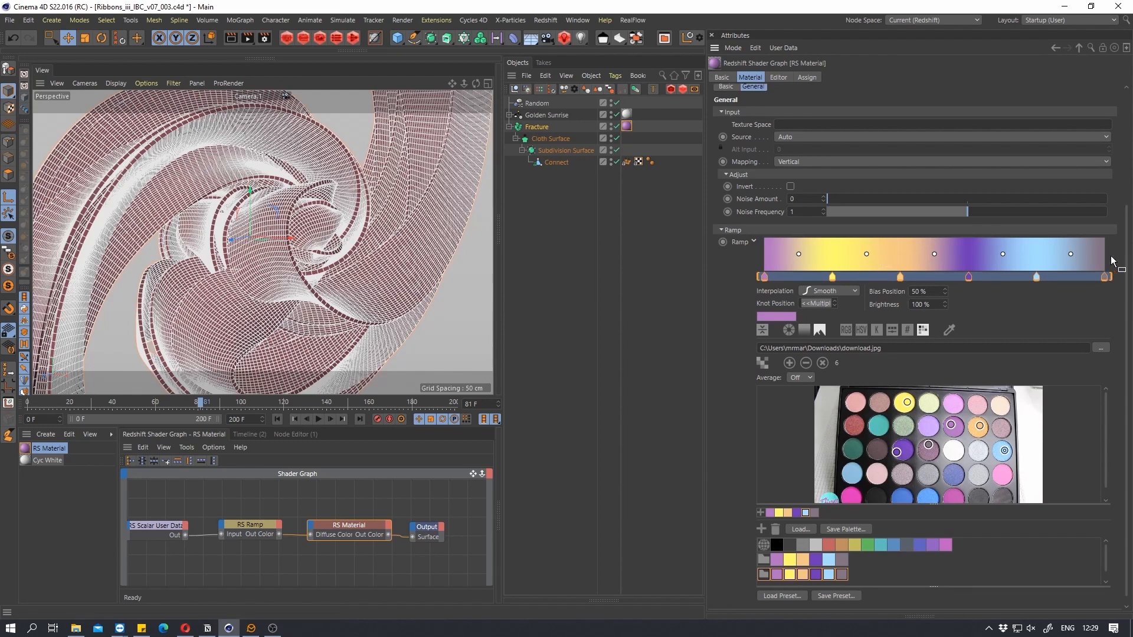
{"action": "left_click_drag", "start_coordinate": [1111, 259], "coordinate": [699, 277]}
{"action": "scroll", "coordinate": [826, 292], "scroll_direction": "up", "scroll_amount": 2}
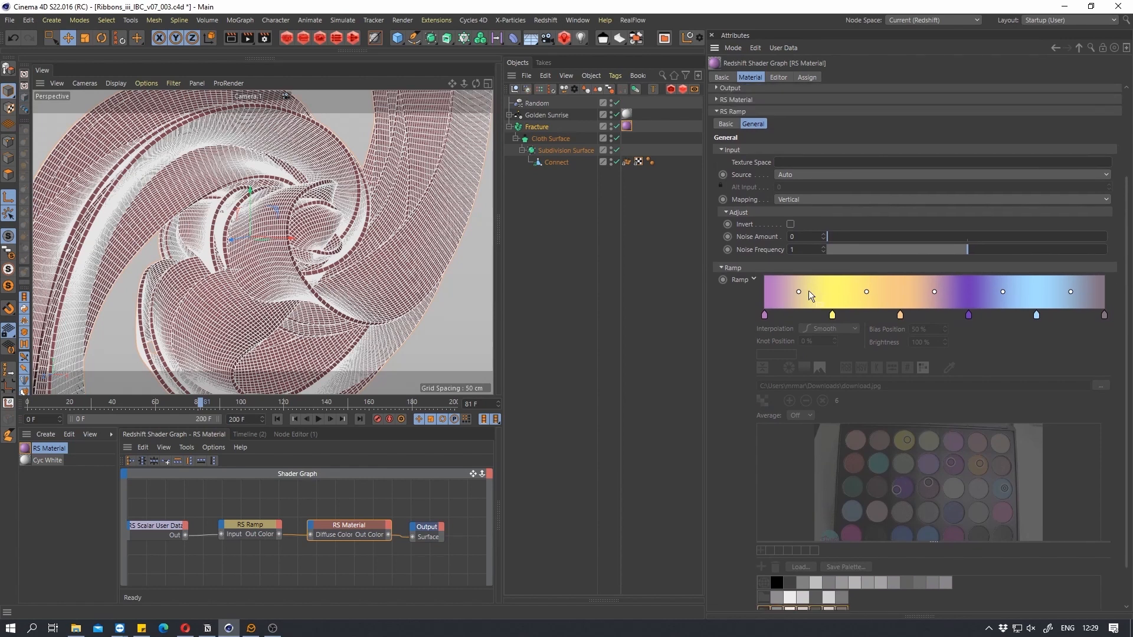
{"action": "left_click_drag", "start_coordinate": [766, 298], "coordinate": [1120, 327]}
{"action": "left_click", "coordinate": [836, 329]}
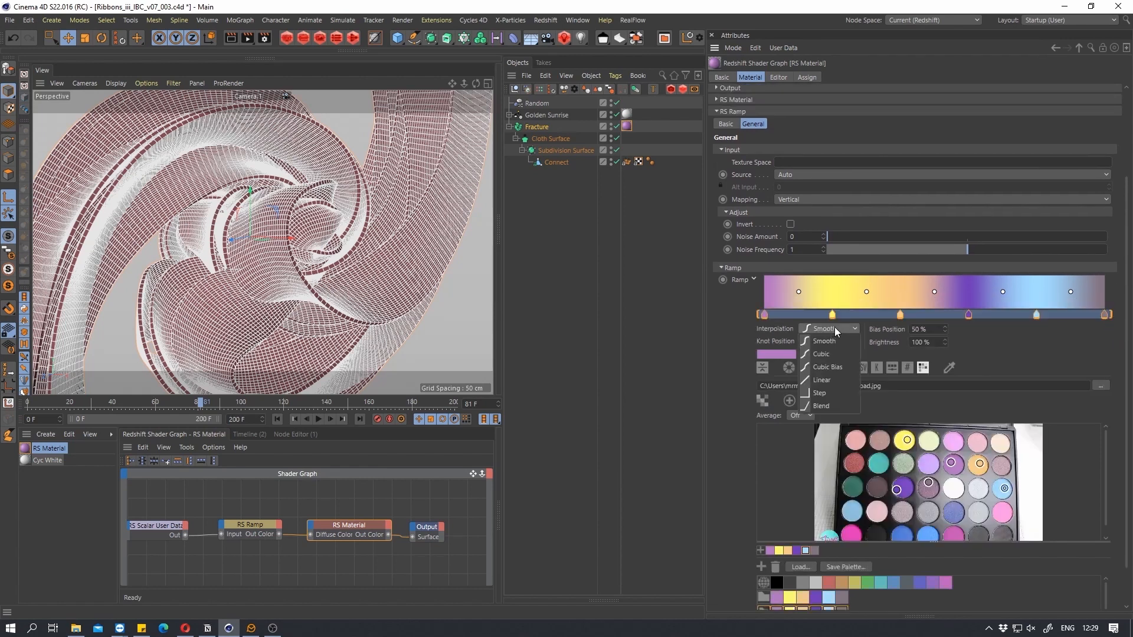
{"action": "left_click", "coordinate": [822, 392]}
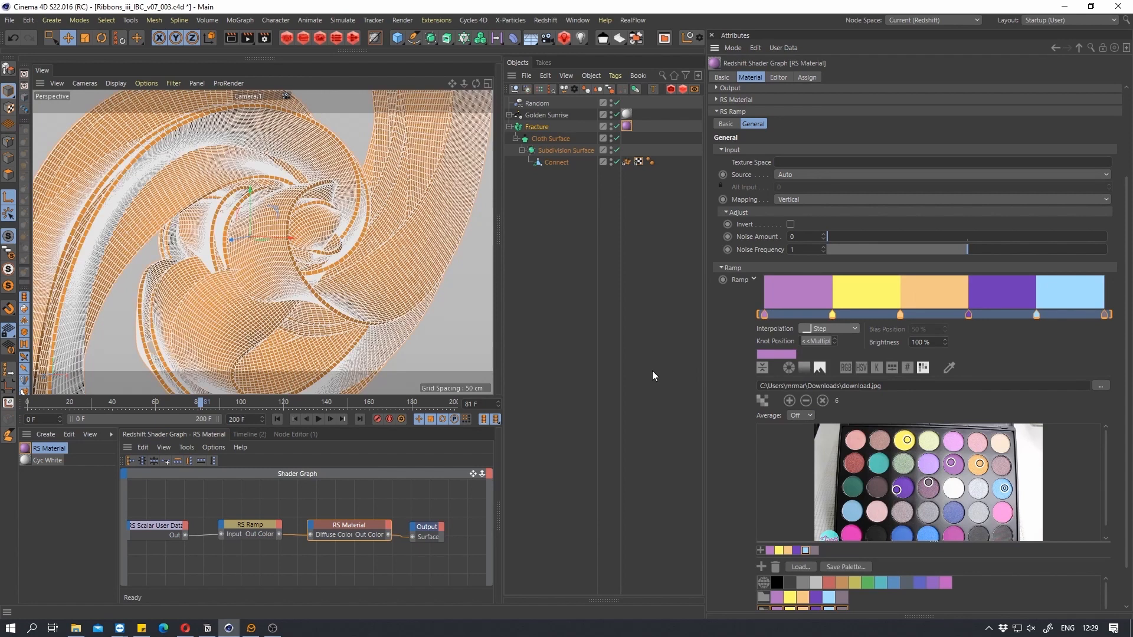
Hide the colour picture from the ramp's colour chooser
{"action": "scroll", "coordinate": [753, 338], "scroll_direction": "down", "scroll_amount": 2}
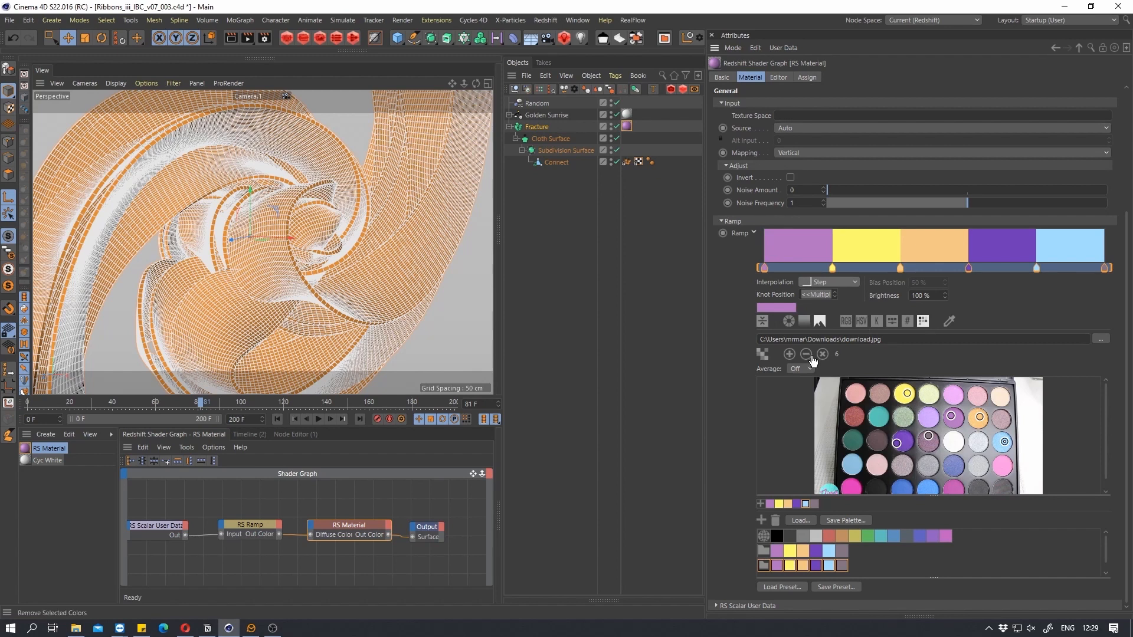
{"action": "left_click", "coordinate": [820, 322]}
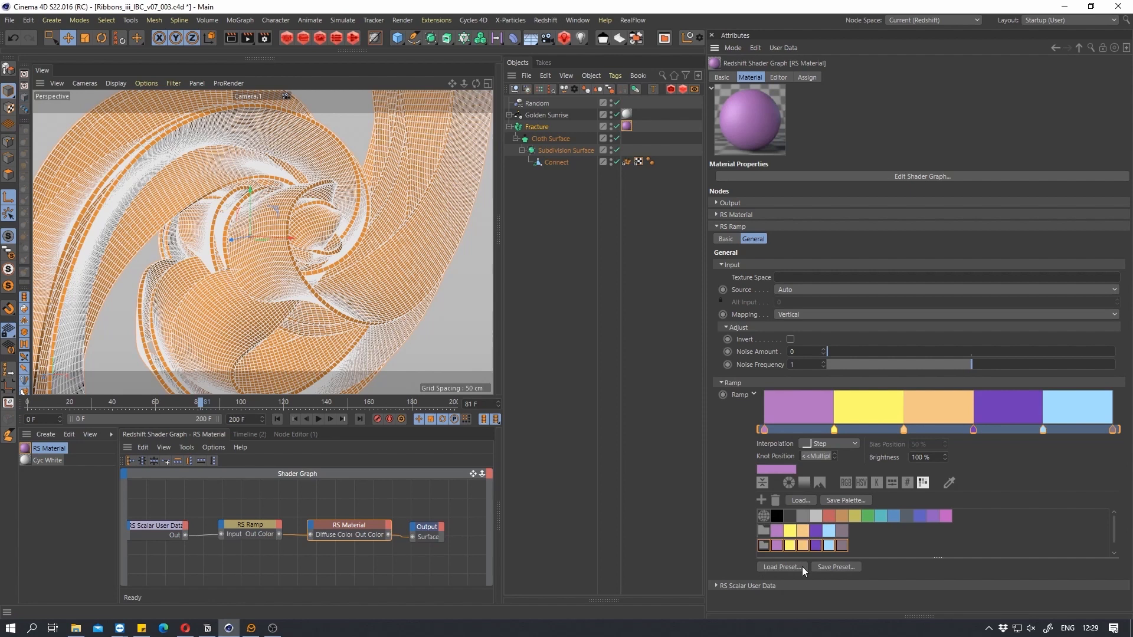
View the dialog for saving the ramp as a preset without saving, and browse the gradient preset library
{"action": "left_click", "coordinate": [831, 568]}
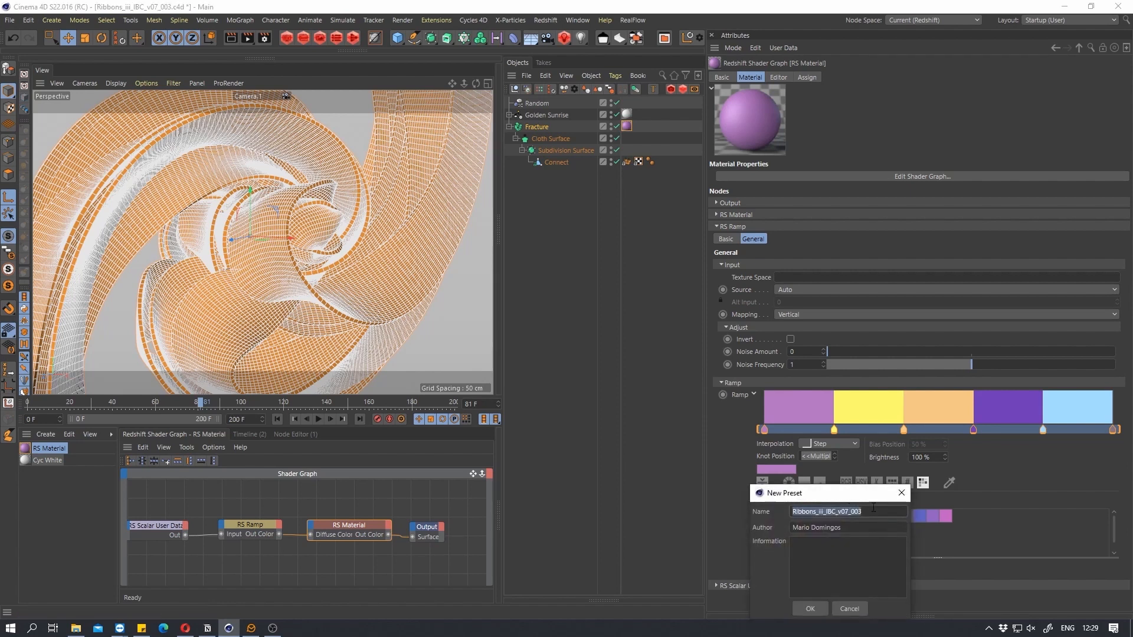
{"action": "left_click", "coordinate": [850, 608]}
{"action": "left_click", "coordinate": [785, 567]}
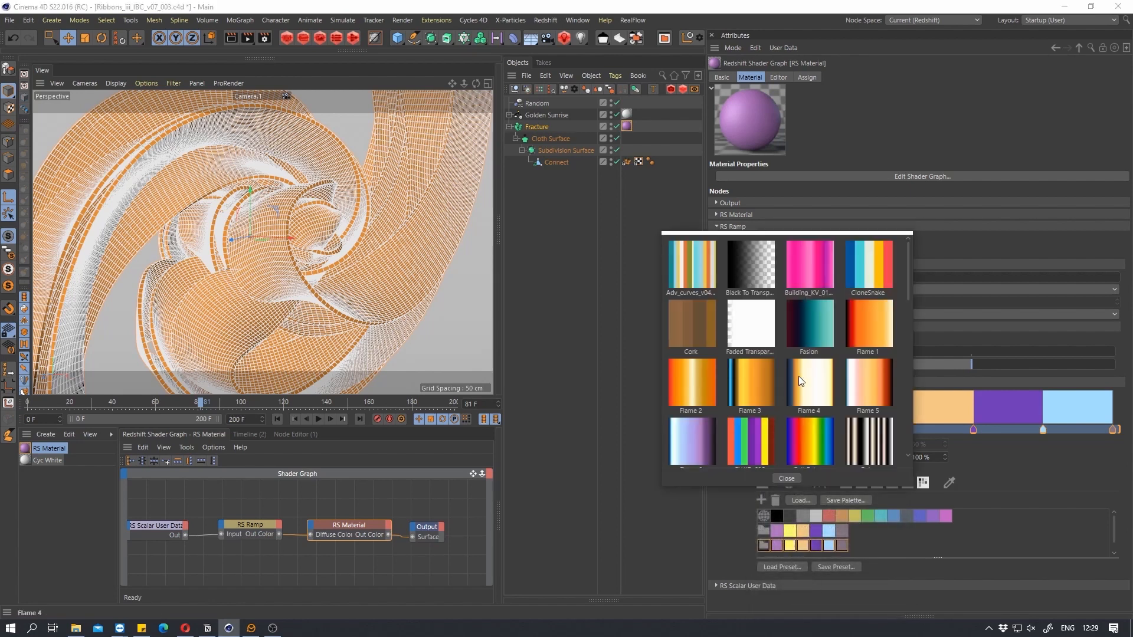
{"action": "scroll", "coordinate": [799, 401], "scroll_direction": "down", "scroll_amount": 10}
{"action": "left_click", "coordinate": [787, 478]}
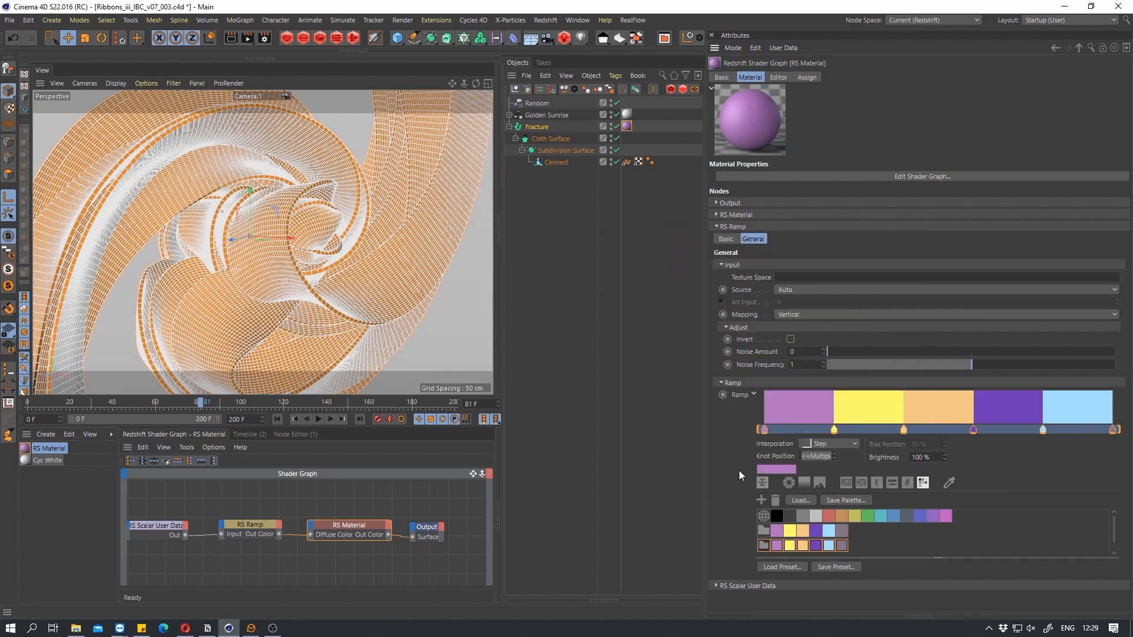